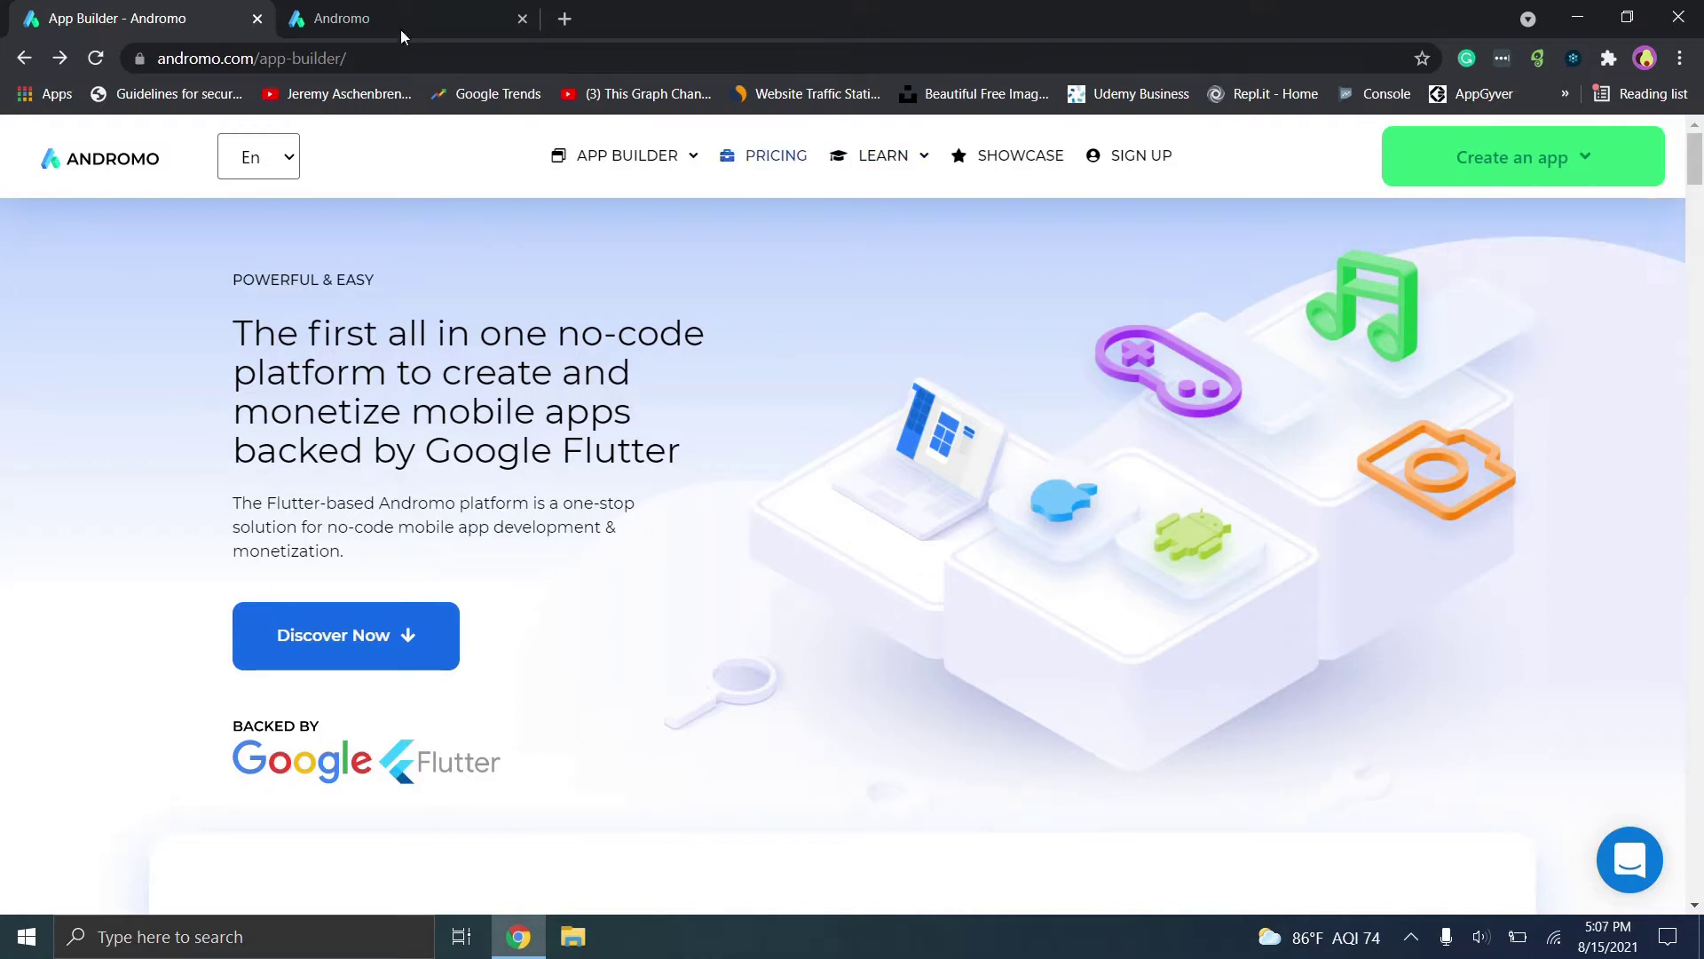
{"action": "left_click", "coordinate": [338, 19]}
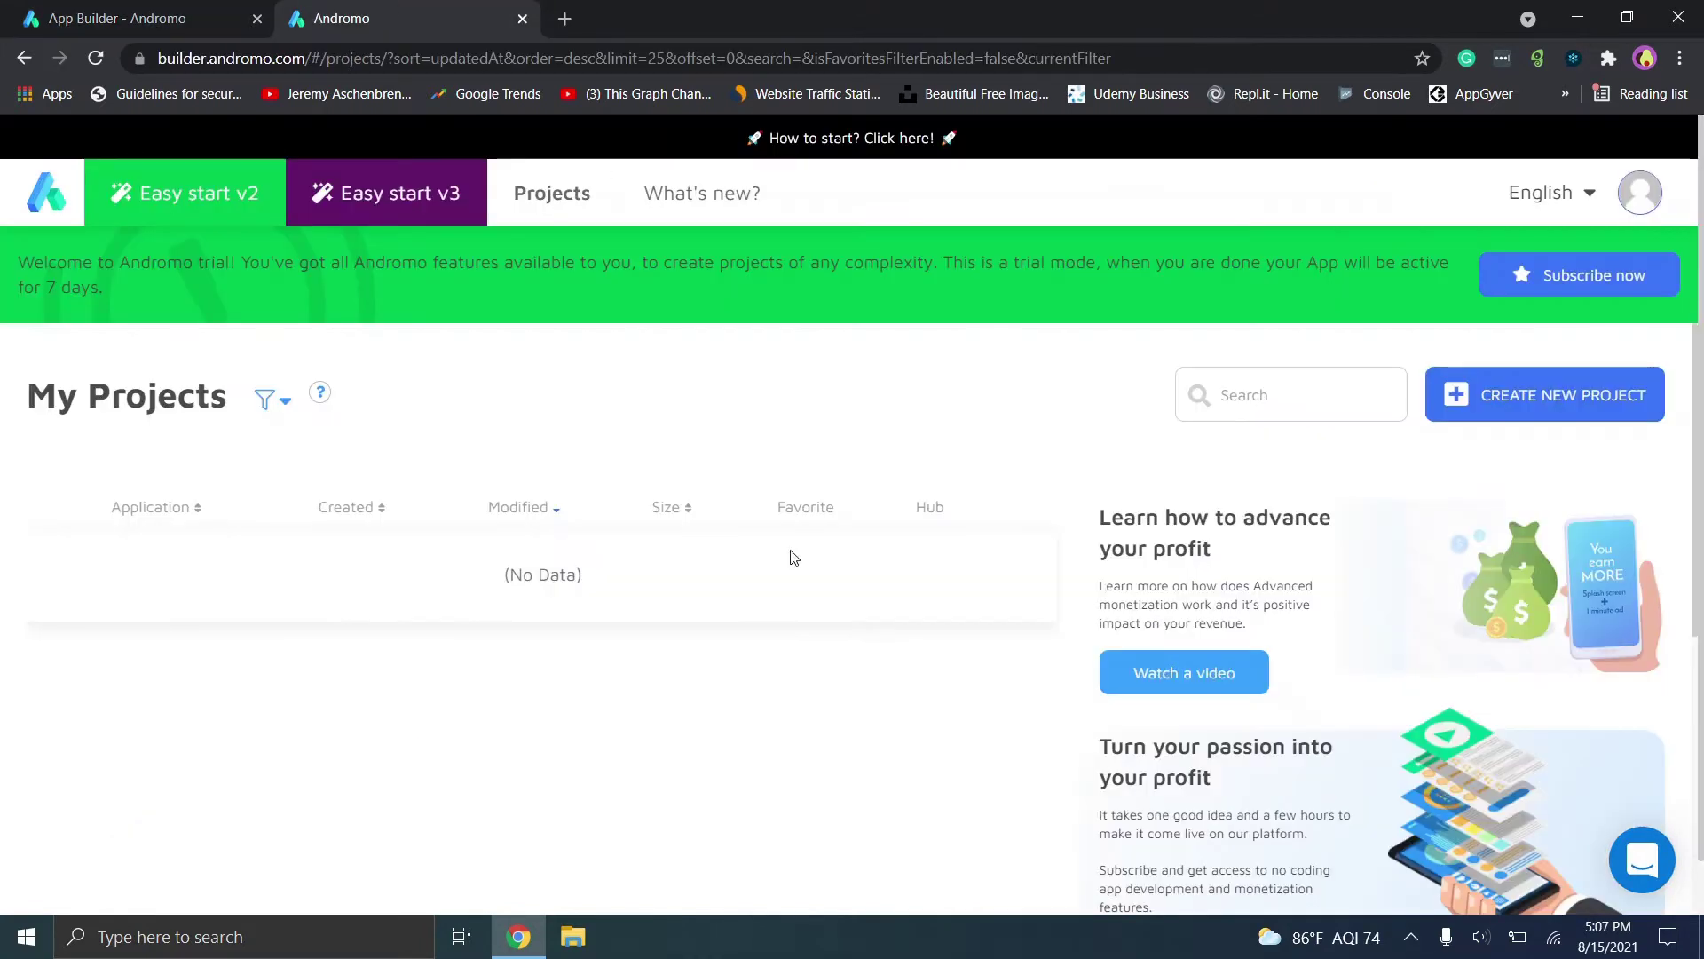
{"action": "left_click", "coordinate": [133, 19]}
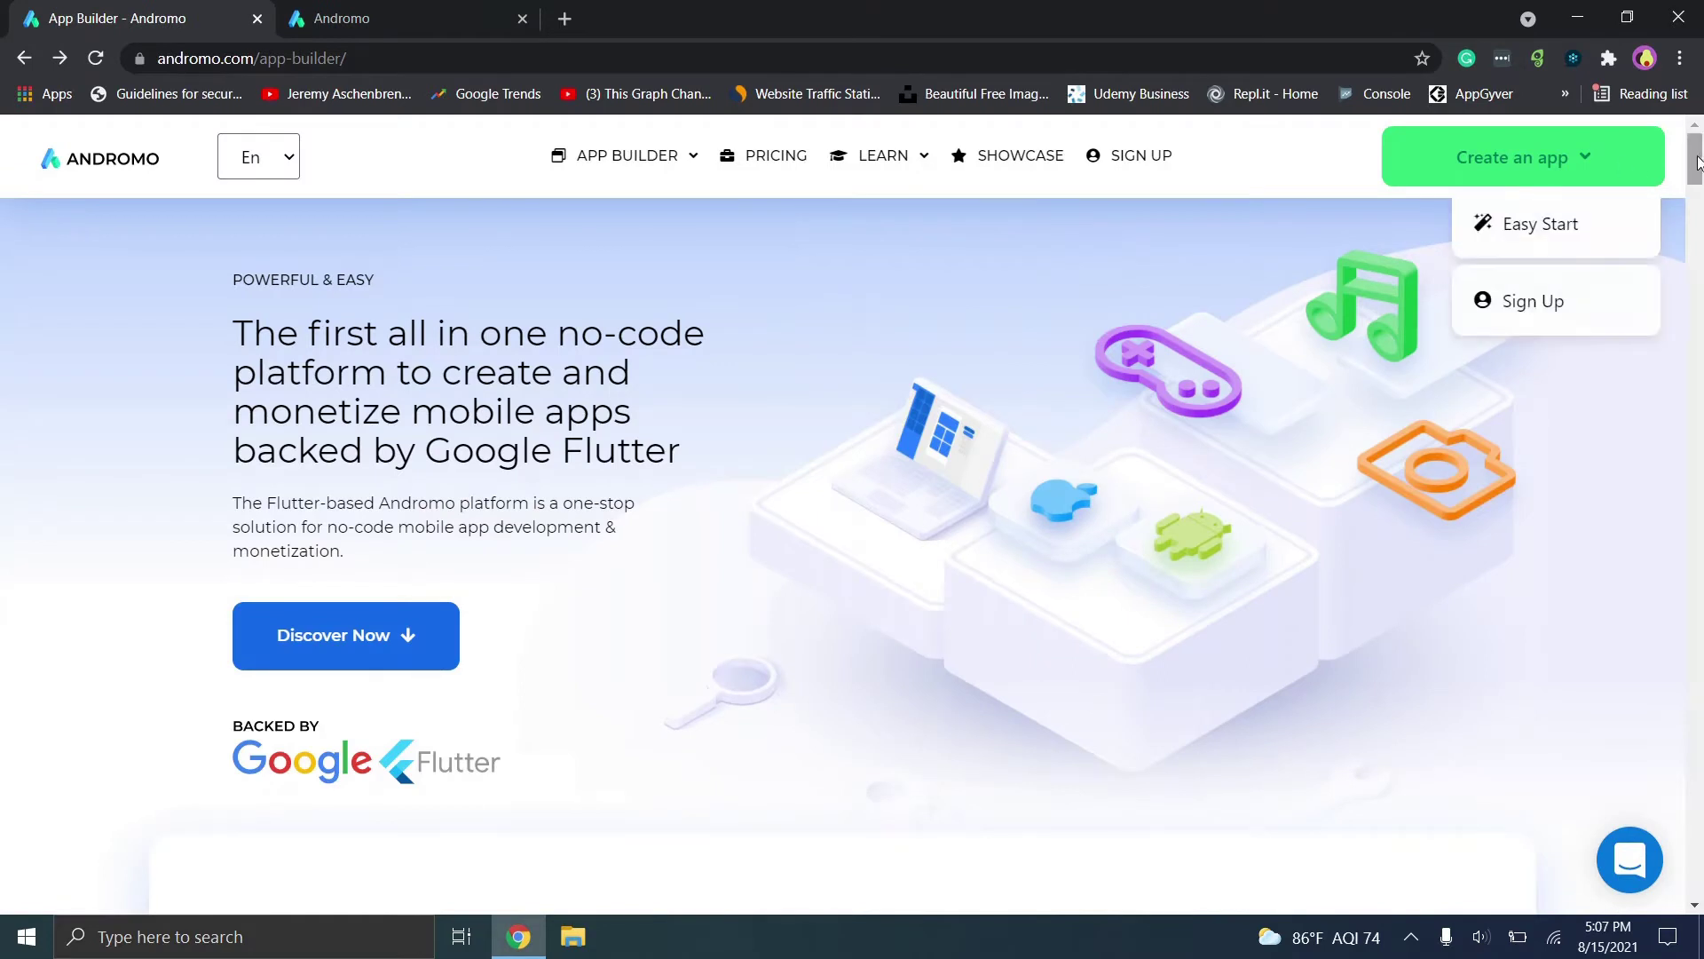
{"action": "left_click_drag", "start_coordinate": [1695, 160], "coordinate": [1701, 272]}
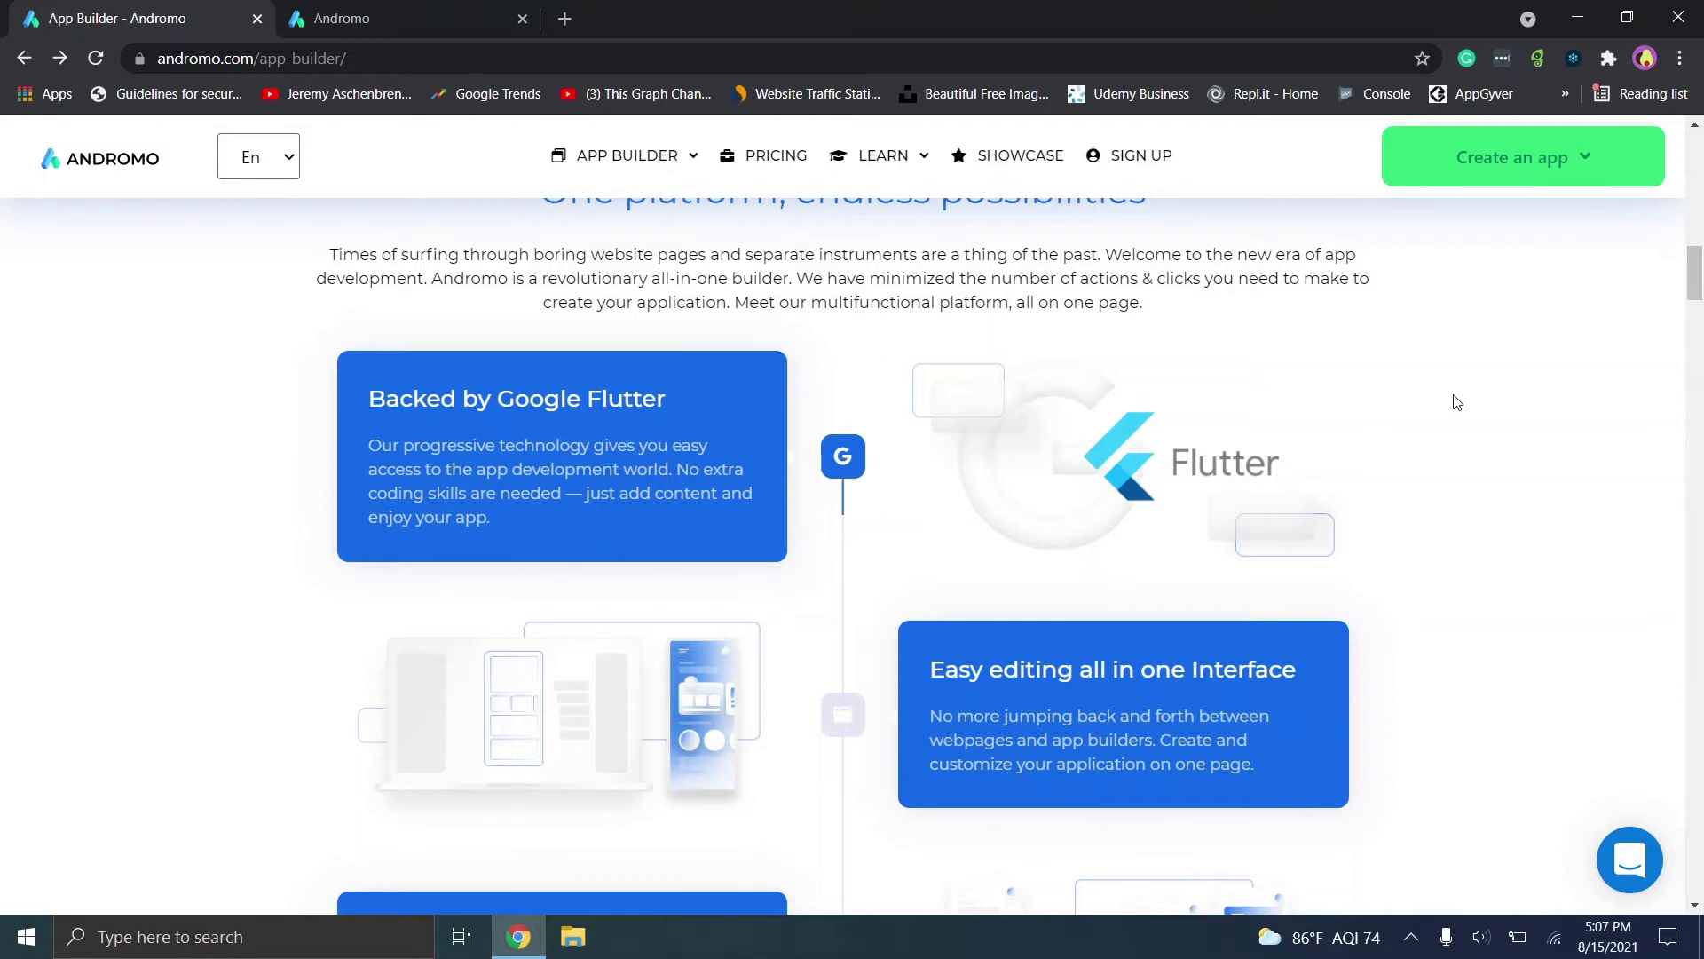
{"action": "left_click", "coordinate": [1702, 347]}
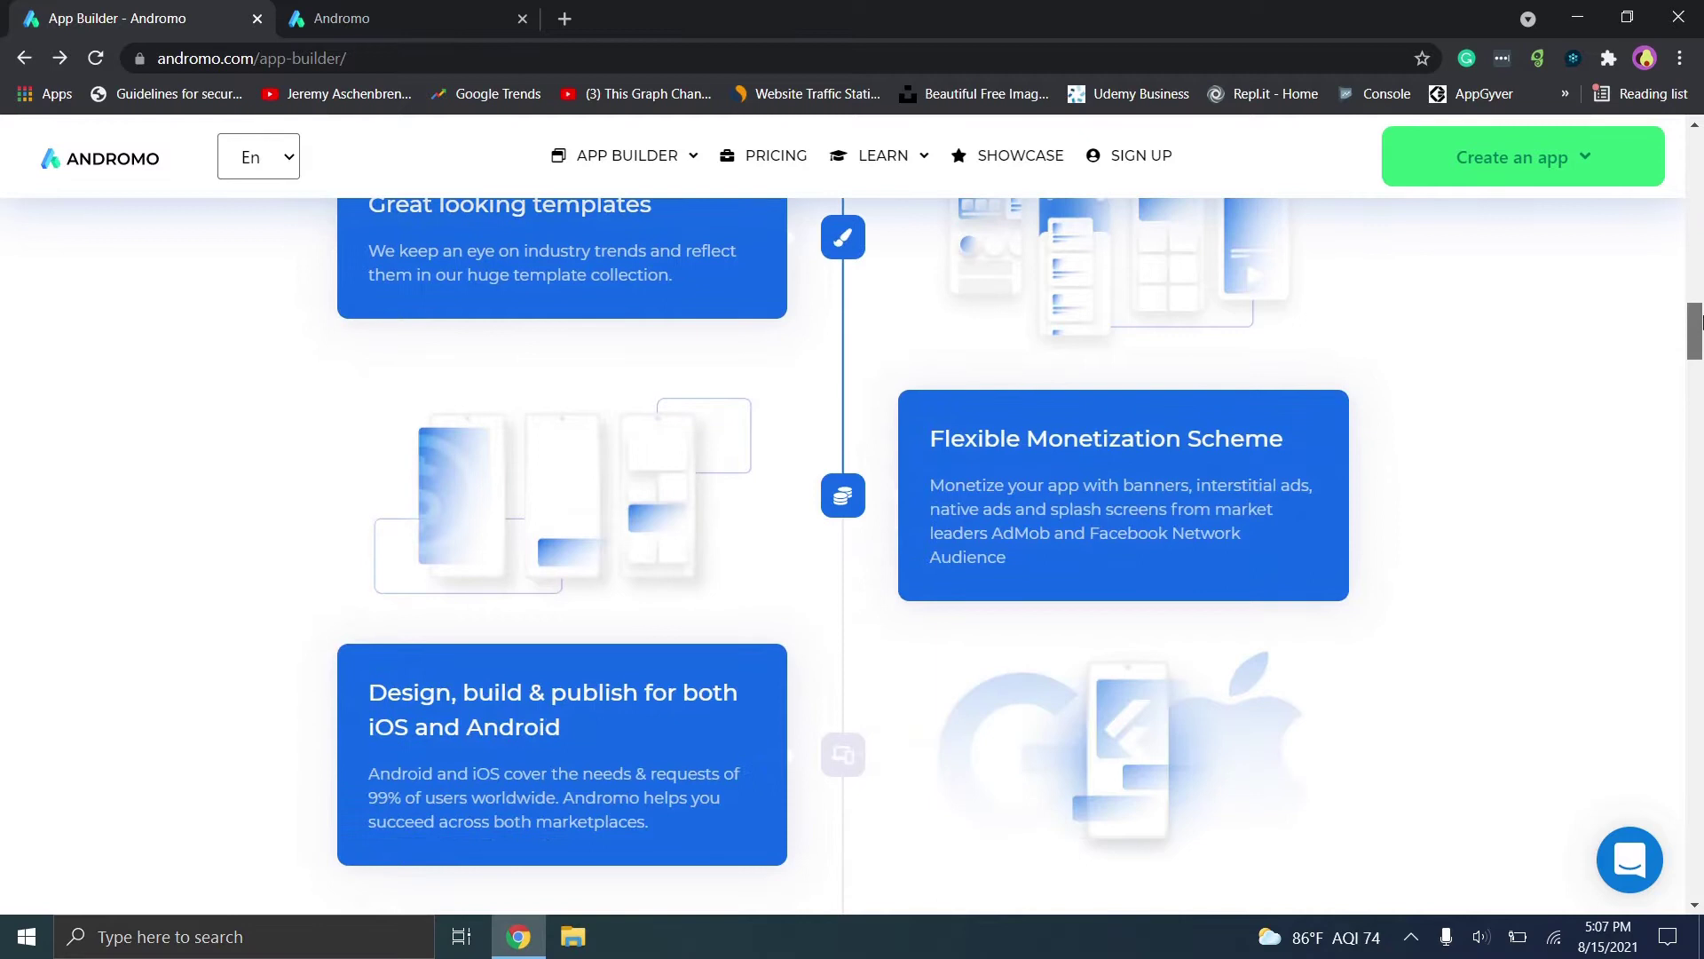
{"action": "left_click_drag", "start_coordinate": [1701, 321], "coordinate": [1702, 446]}
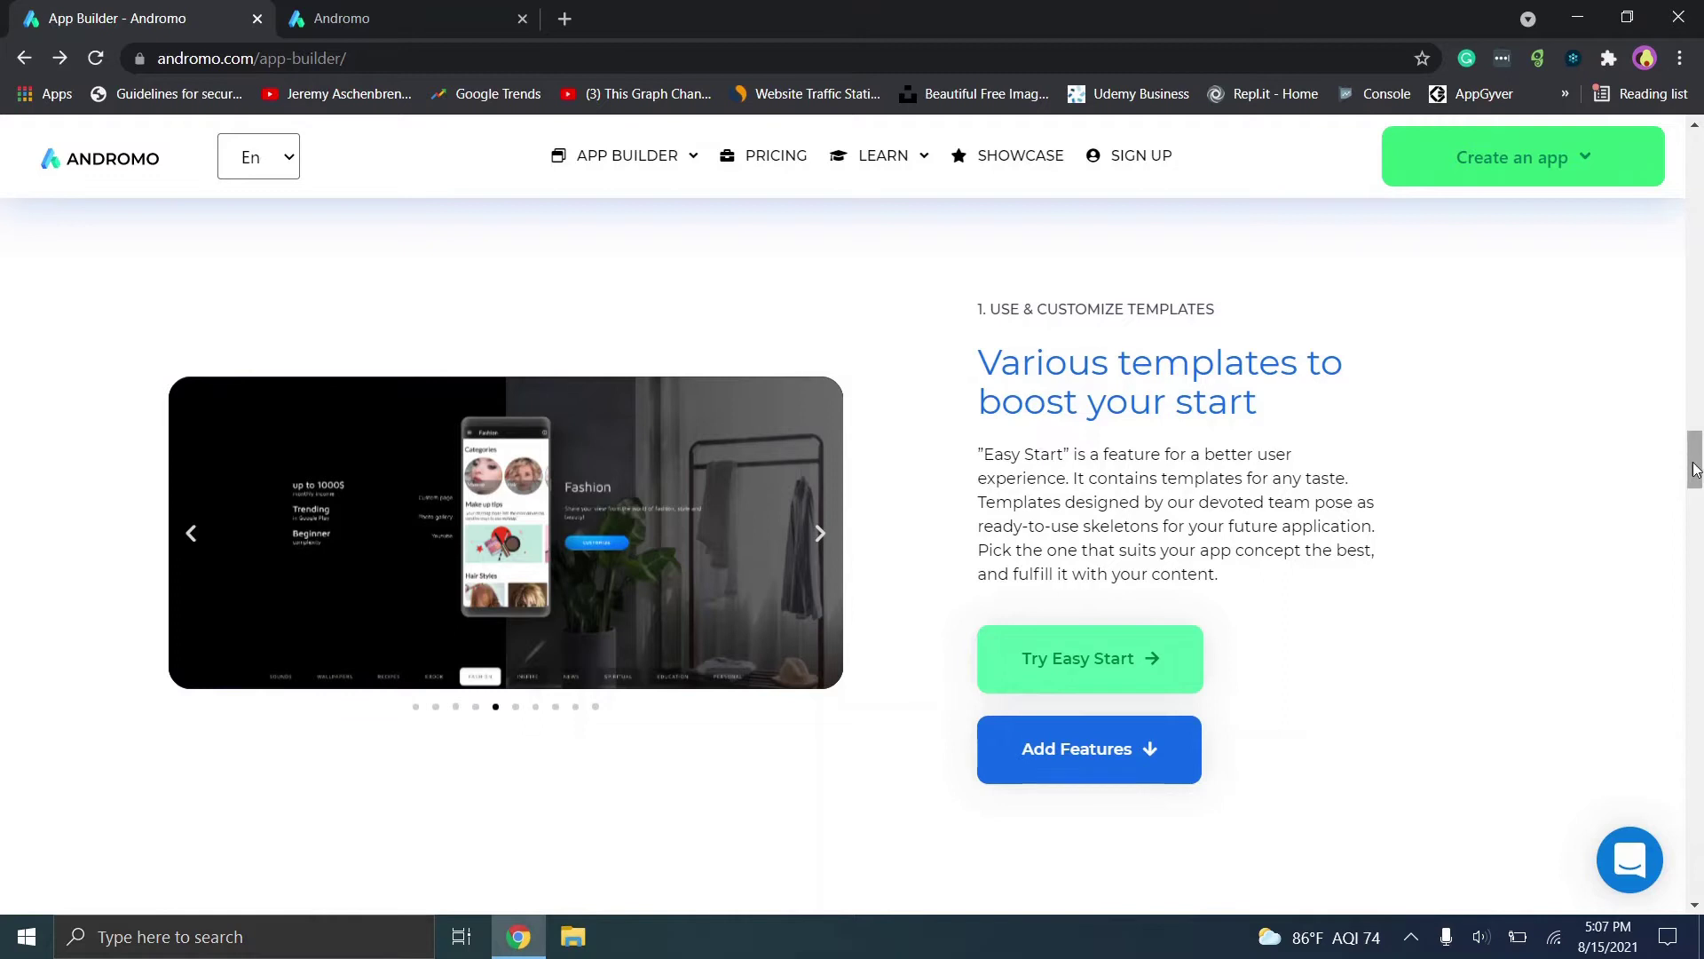
{"action": "left_click_drag", "start_coordinate": [1699, 462], "coordinate": [1700, 188]}
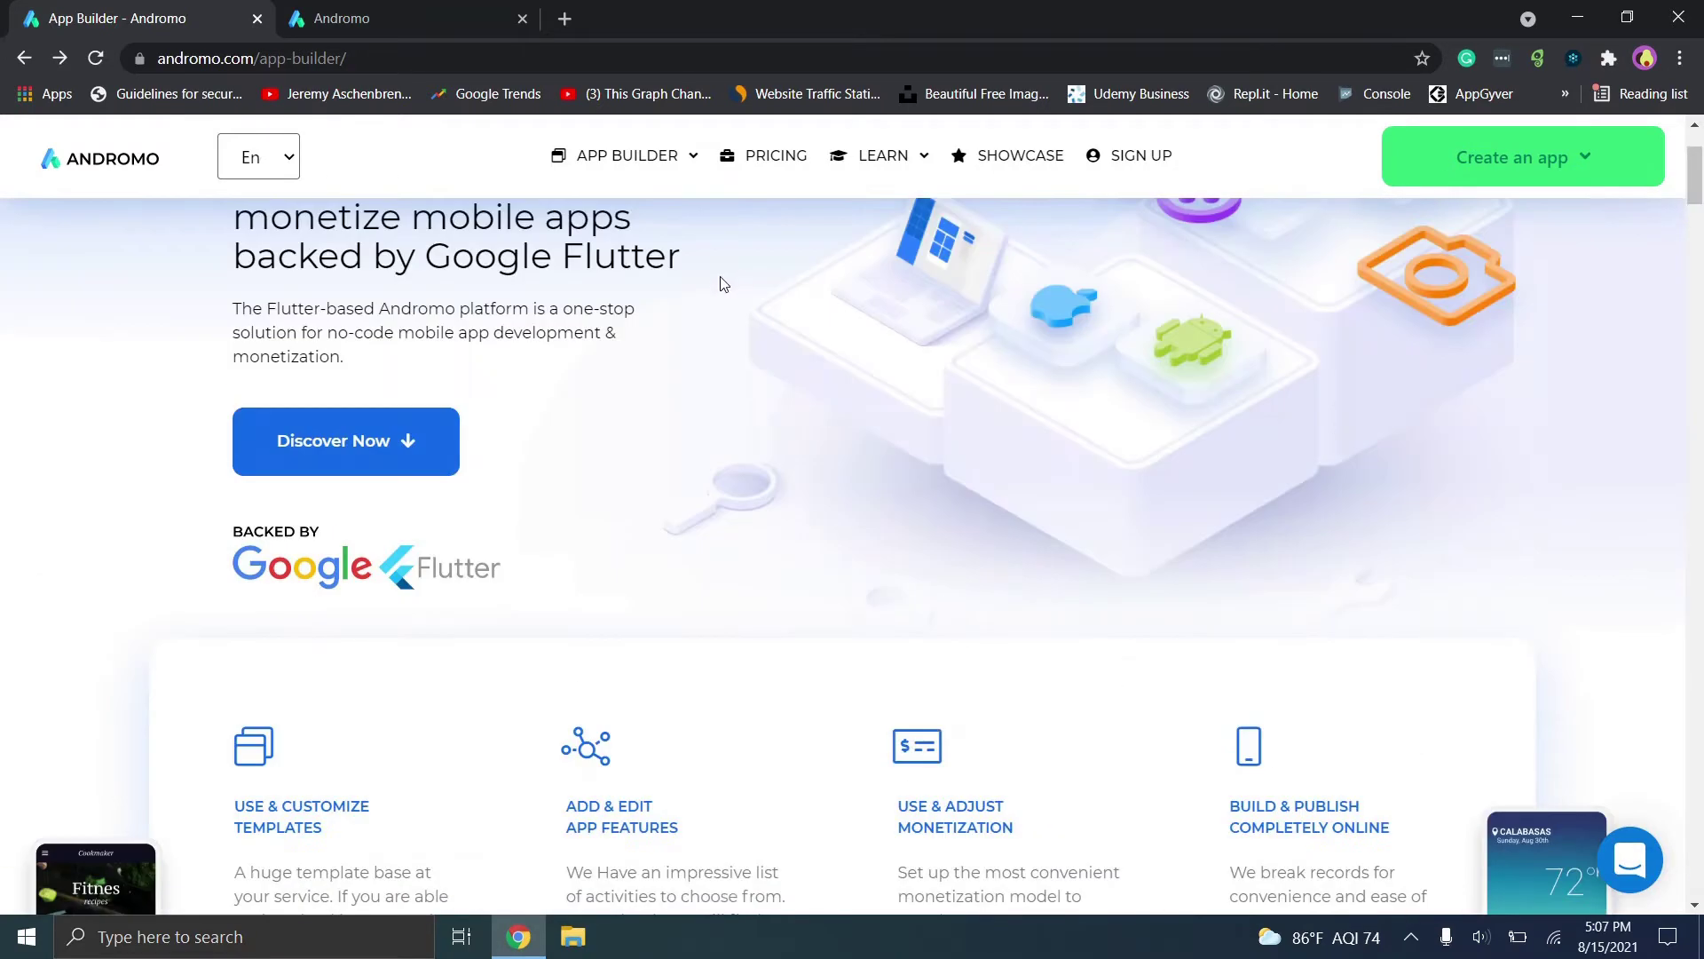
Open the Pricing page and compare the monthly and annual plan prices.
{"action": "left_click", "coordinate": [786, 162]}
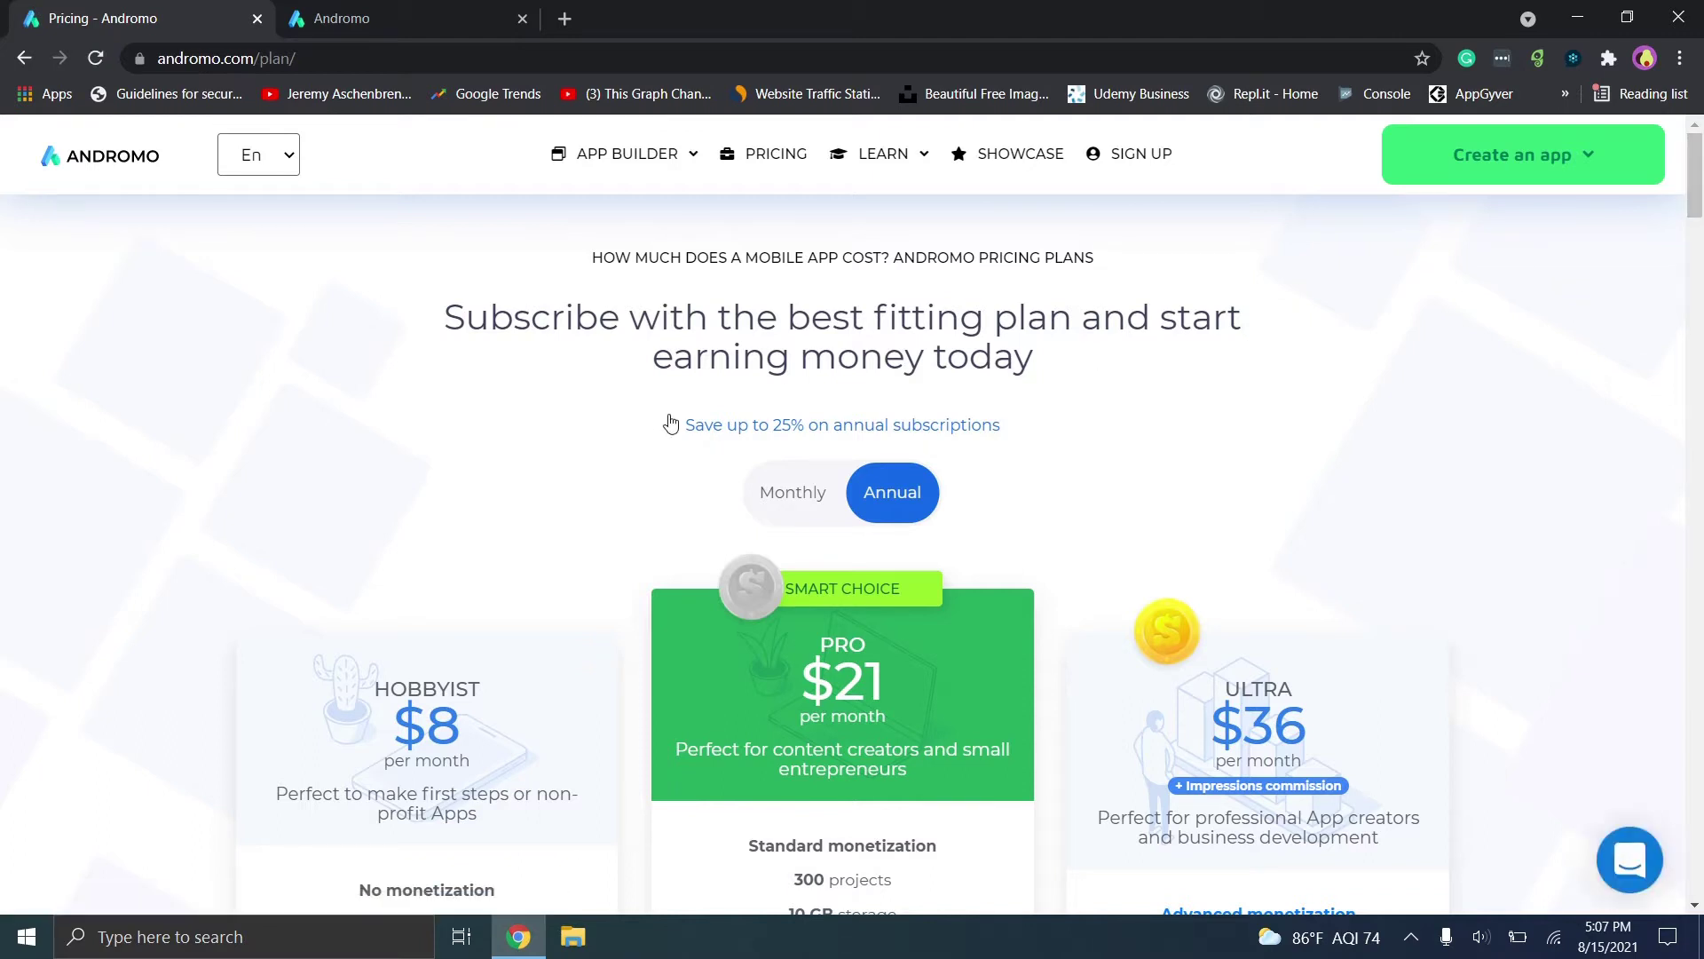
{"action": "left_click_drag", "start_coordinate": [1696, 203], "coordinate": [1697, 224]}
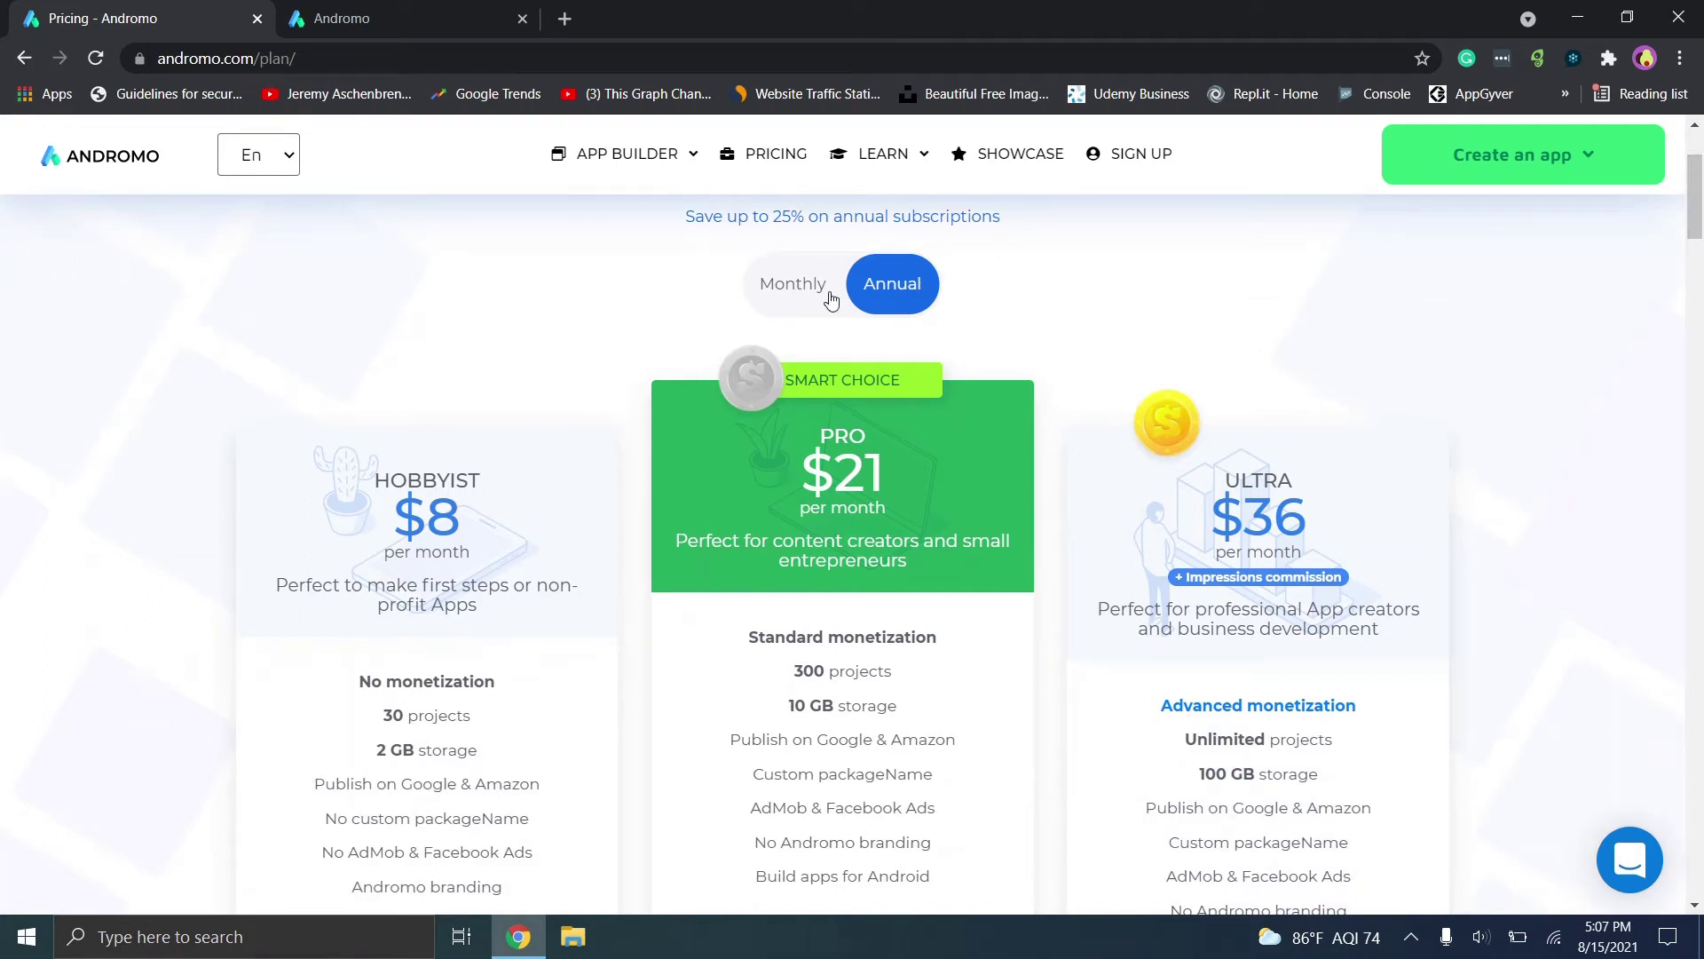
{"action": "left_click", "coordinate": [799, 300]}
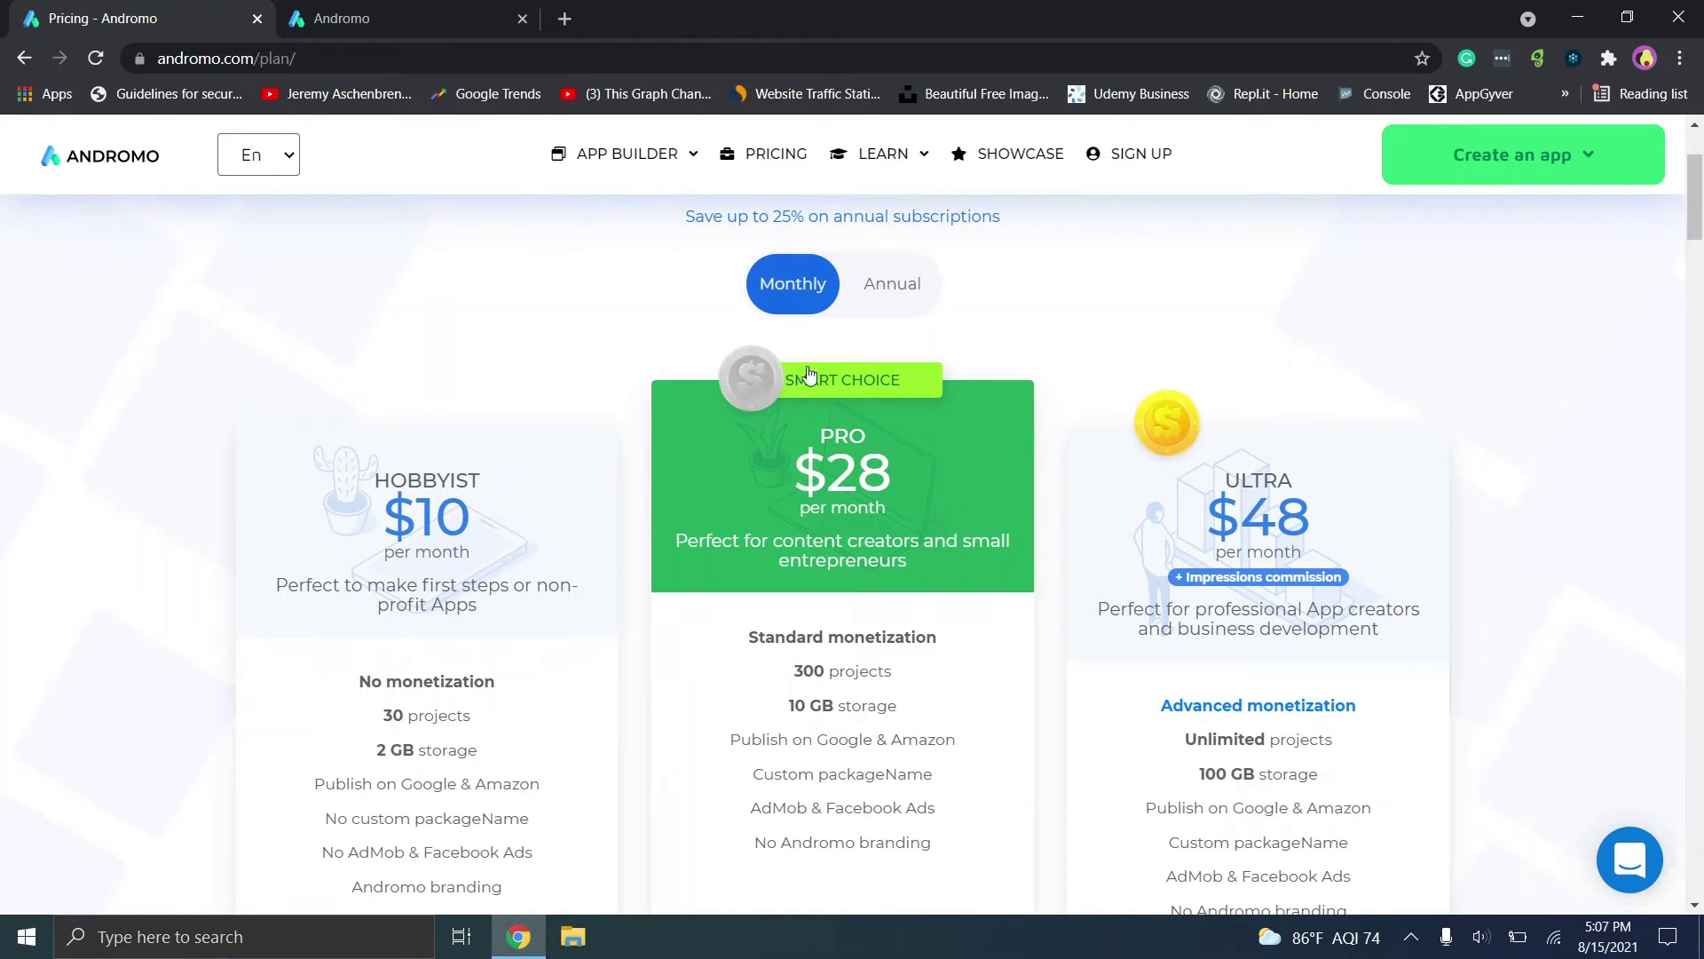
{"action": "left_click", "coordinate": [919, 271]}
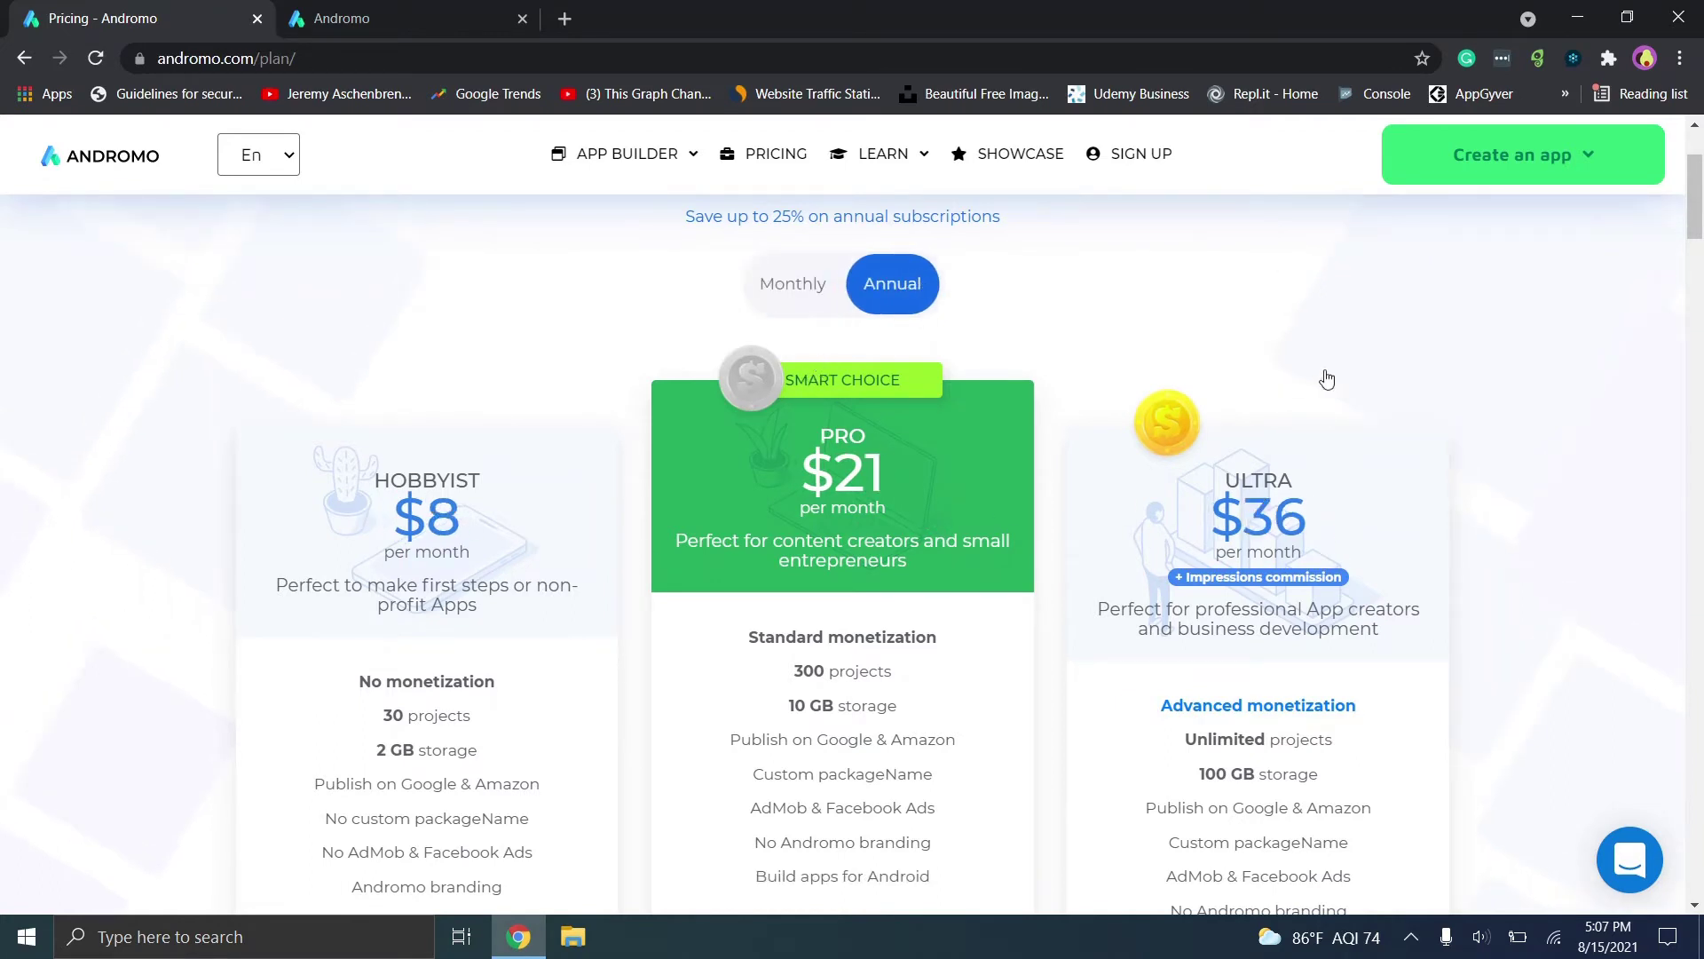
Scroll down to the Hobbyist, Pro and Ultra plan comparison table.
{"action": "left_click_drag", "start_coordinate": [1701, 182], "coordinate": [1702, 211]}
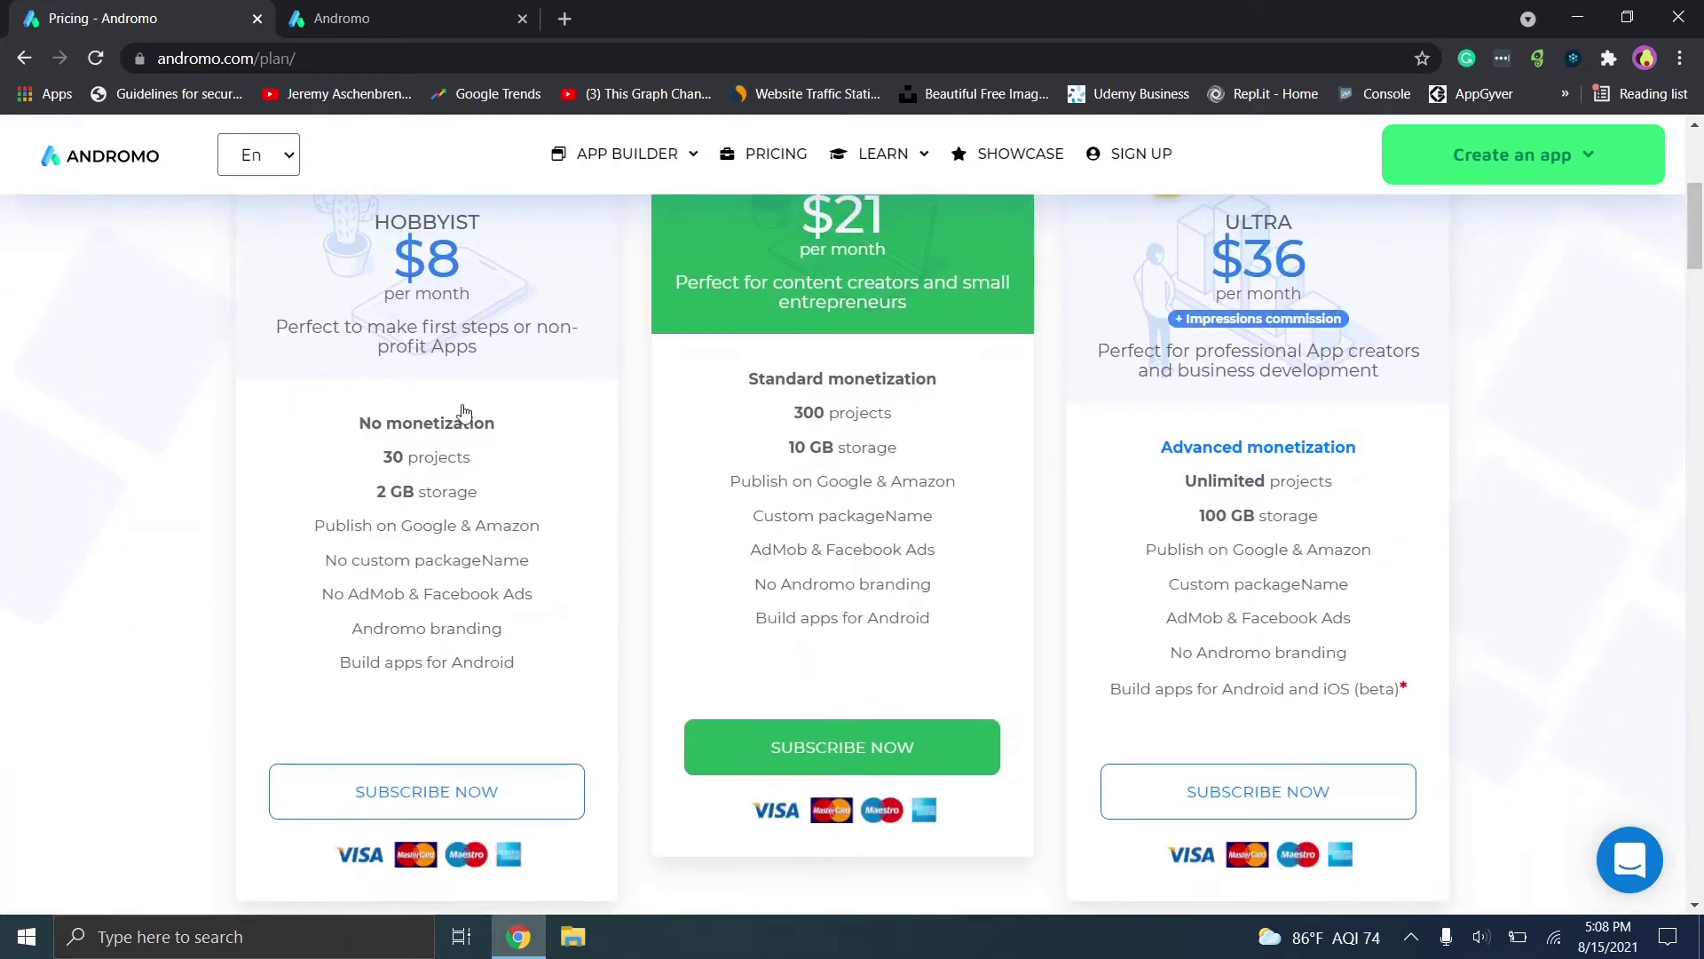
{"action": "left_click_drag", "start_coordinate": [1701, 253], "coordinate": [1701, 232]}
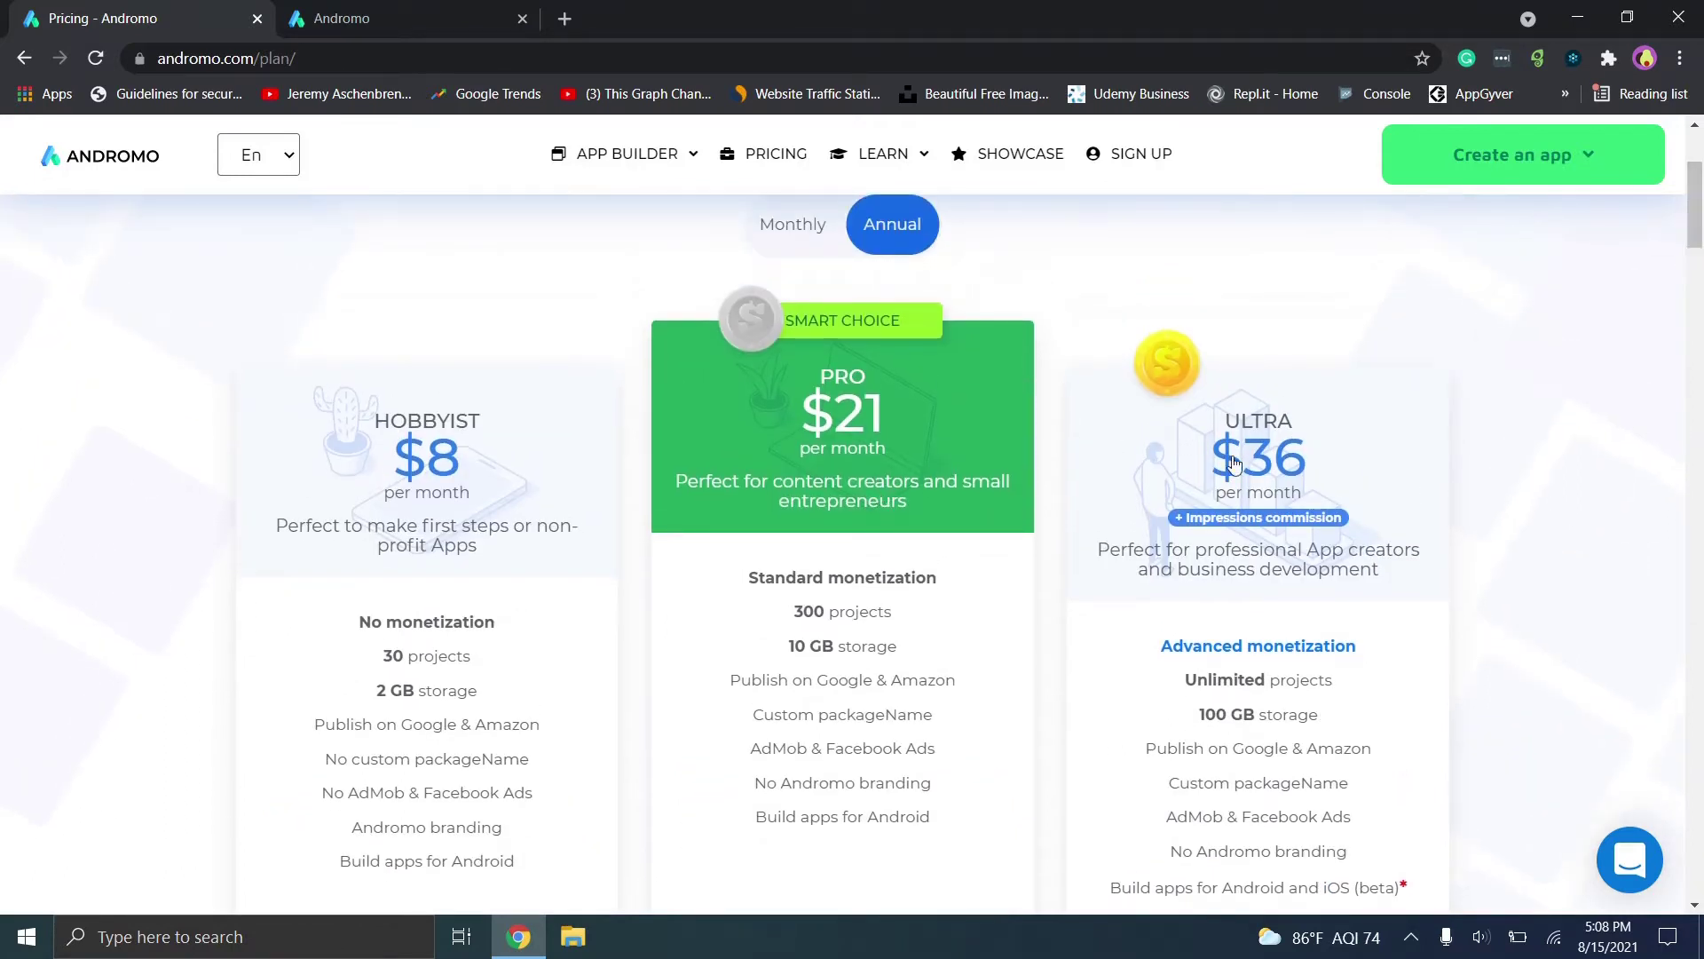
{"action": "left_click_drag", "start_coordinate": [1696, 231], "coordinate": [1678, 407]}
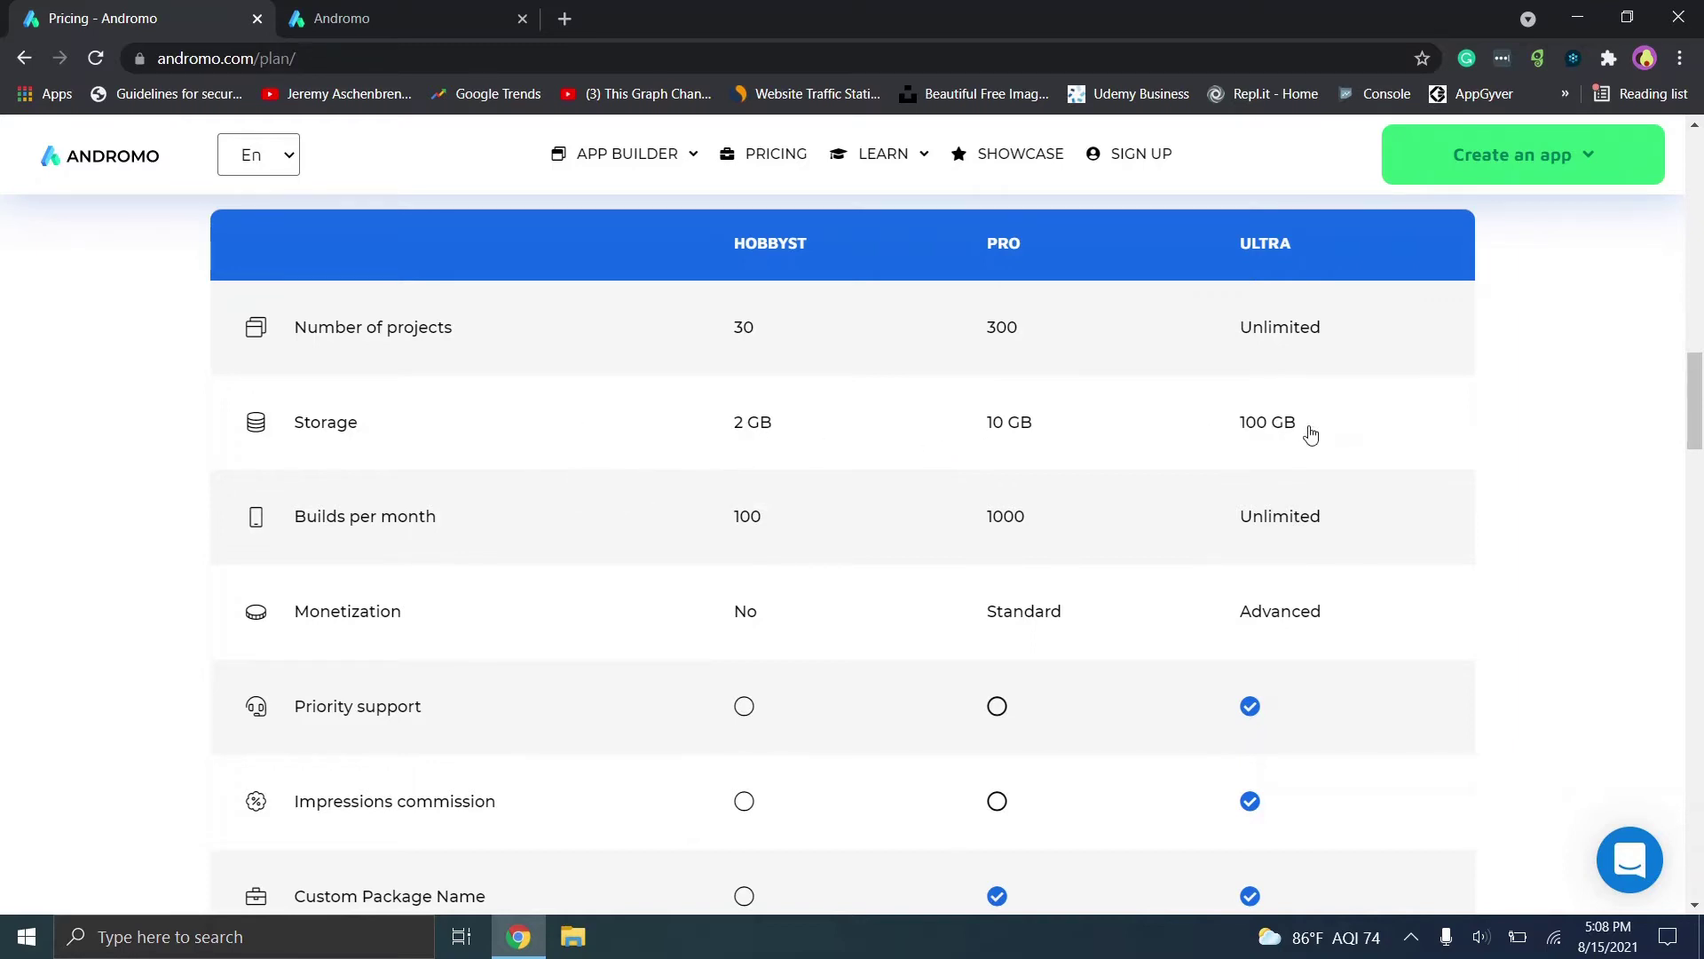
{"action": "left_click_drag", "start_coordinate": [1698, 432], "coordinate": [1699, 451]}
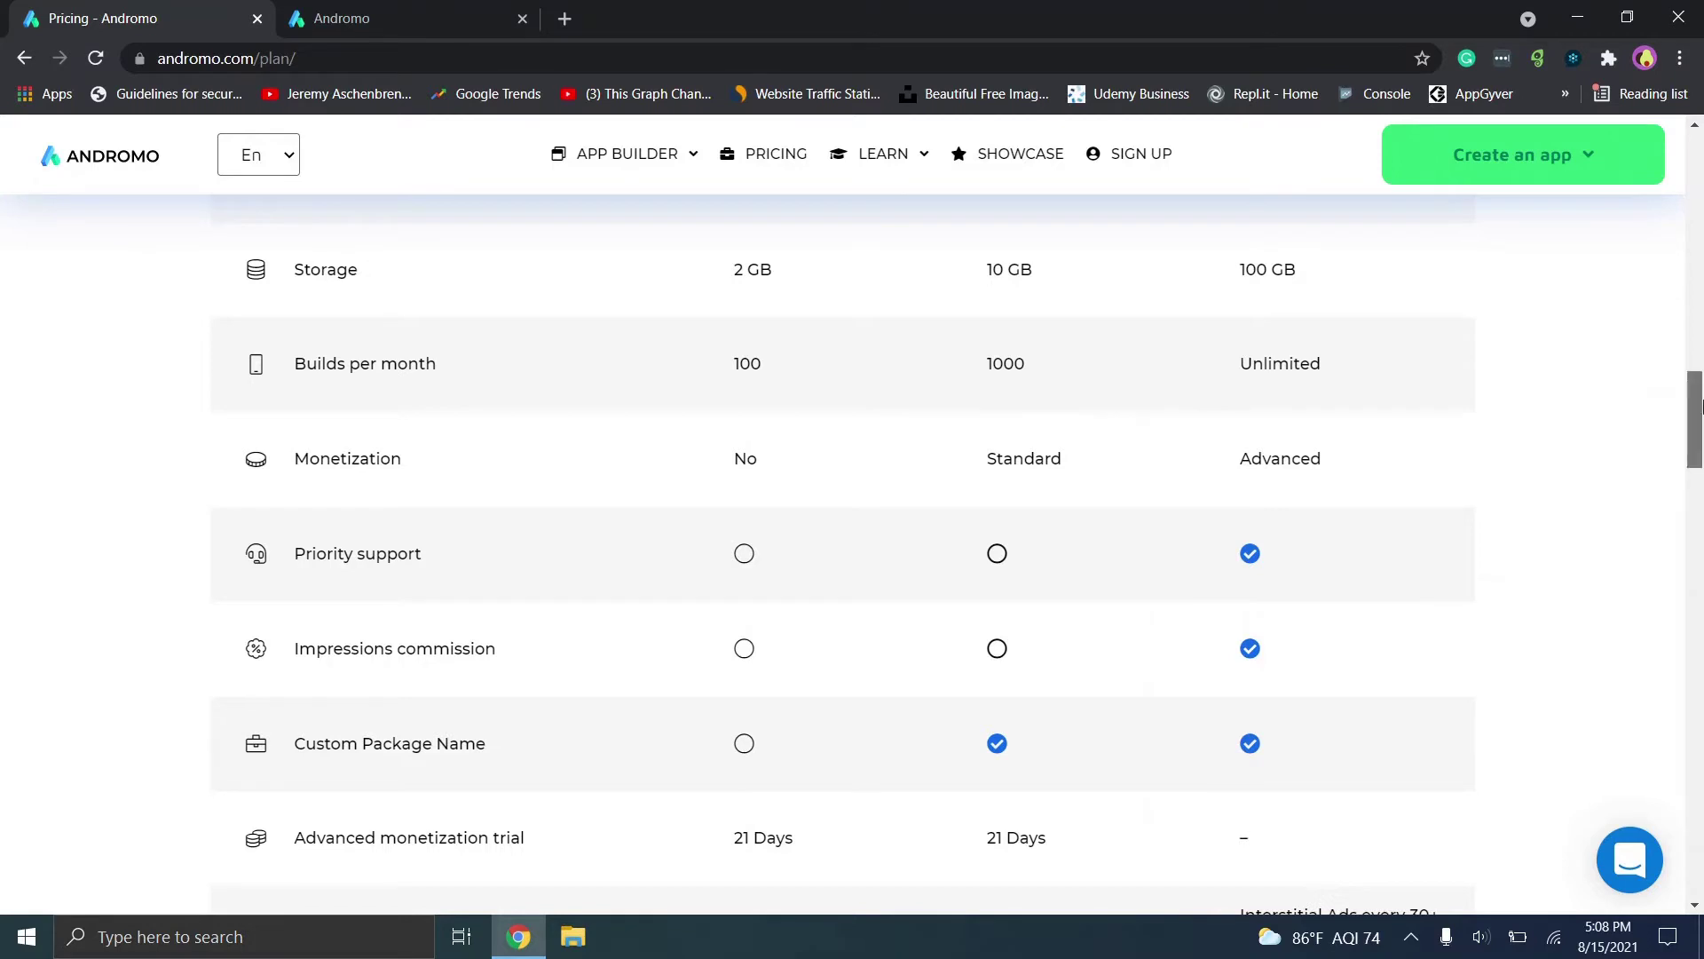
{"action": "scroll", "coordinate": [1695, 417], "scroll_direction": "down", "scroll_amount": 1}
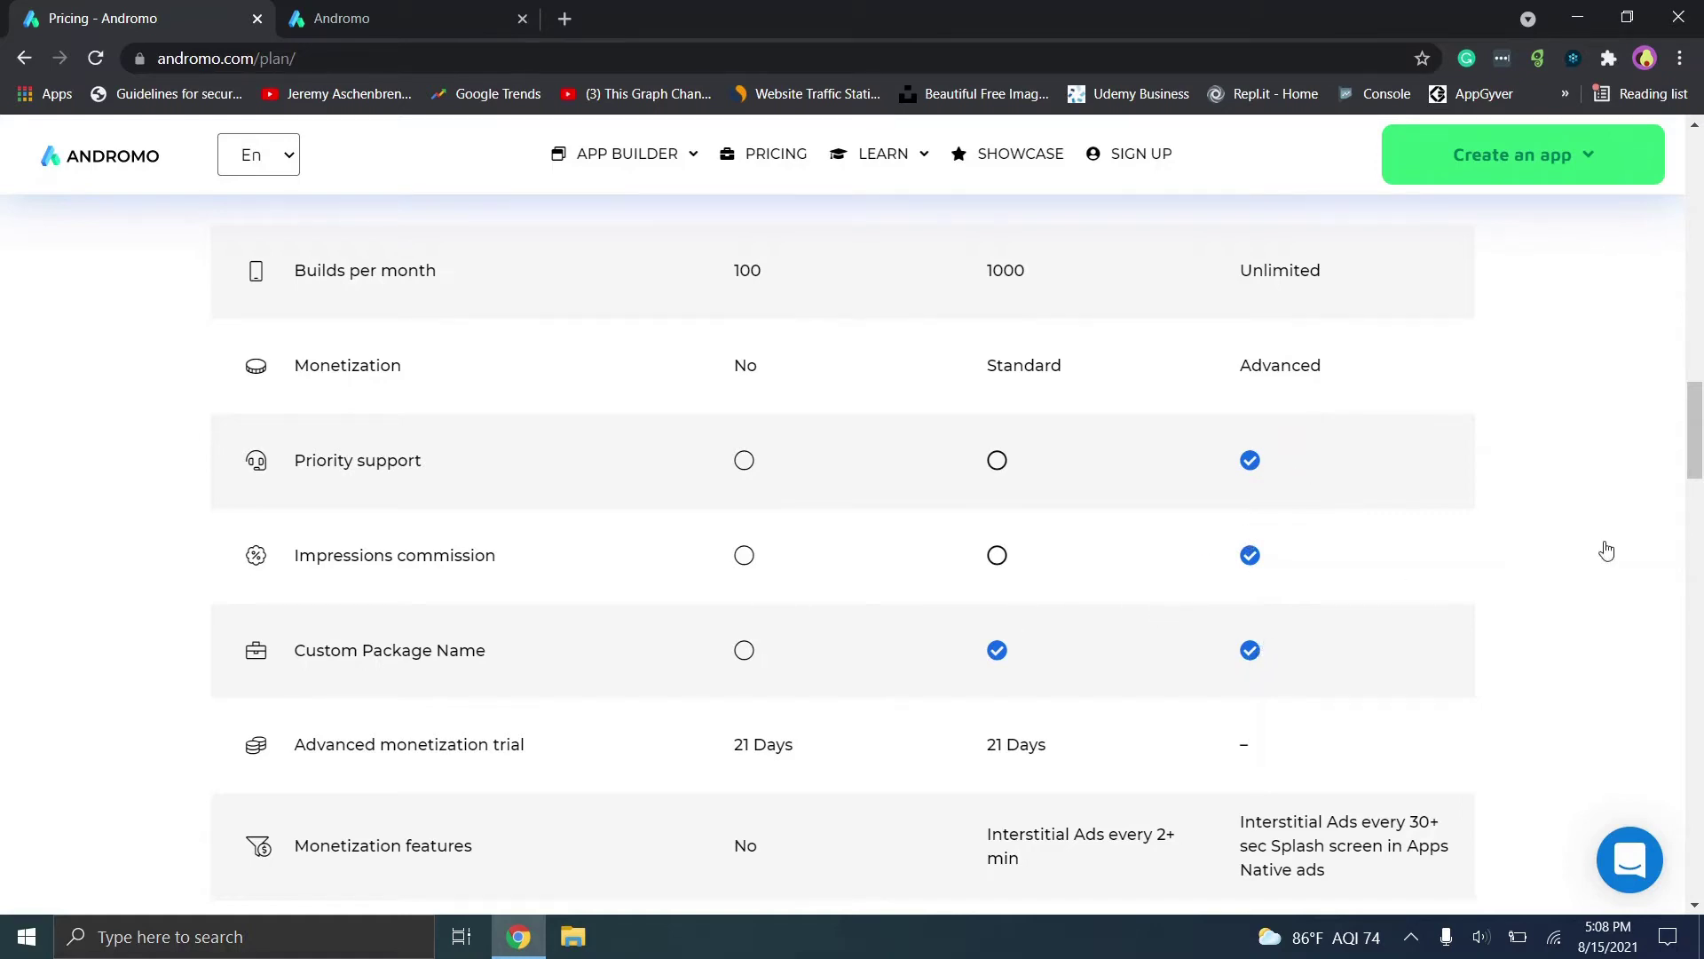
{"action": "left_click_drag", "start_coordinate": [1696, 442], "coordinate": [1695, 499]}
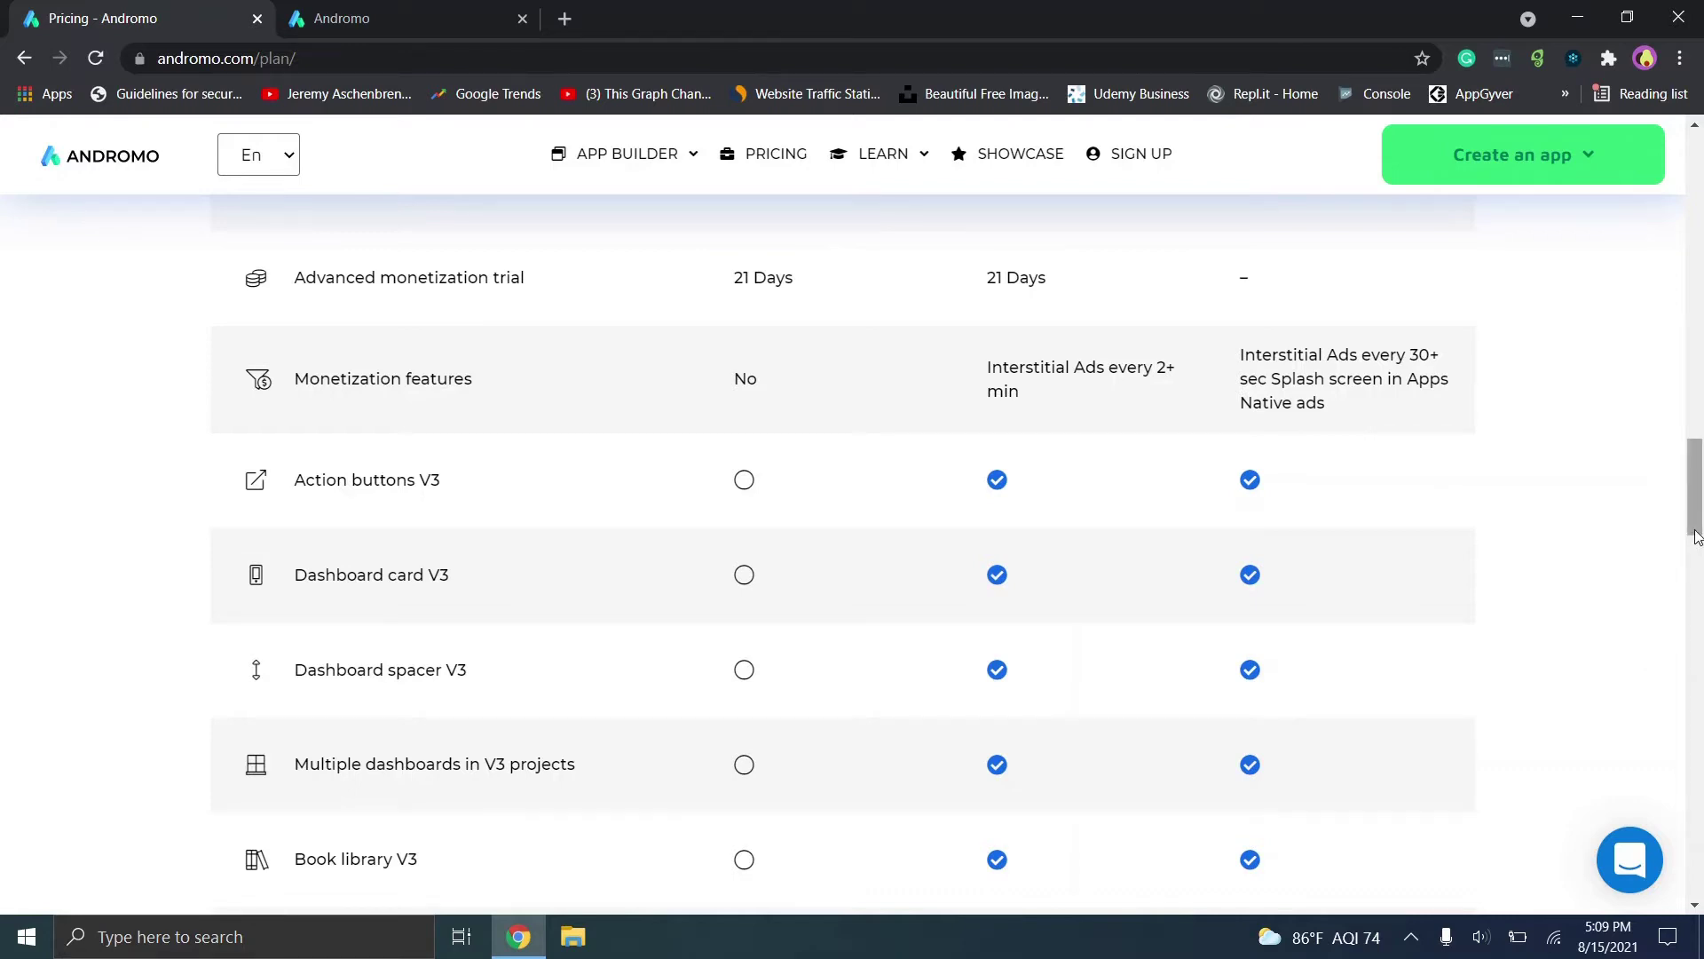
{"action": "left_click_drag", "start_coordinate": [1696, 533], "coordinate": [1695, 571]}
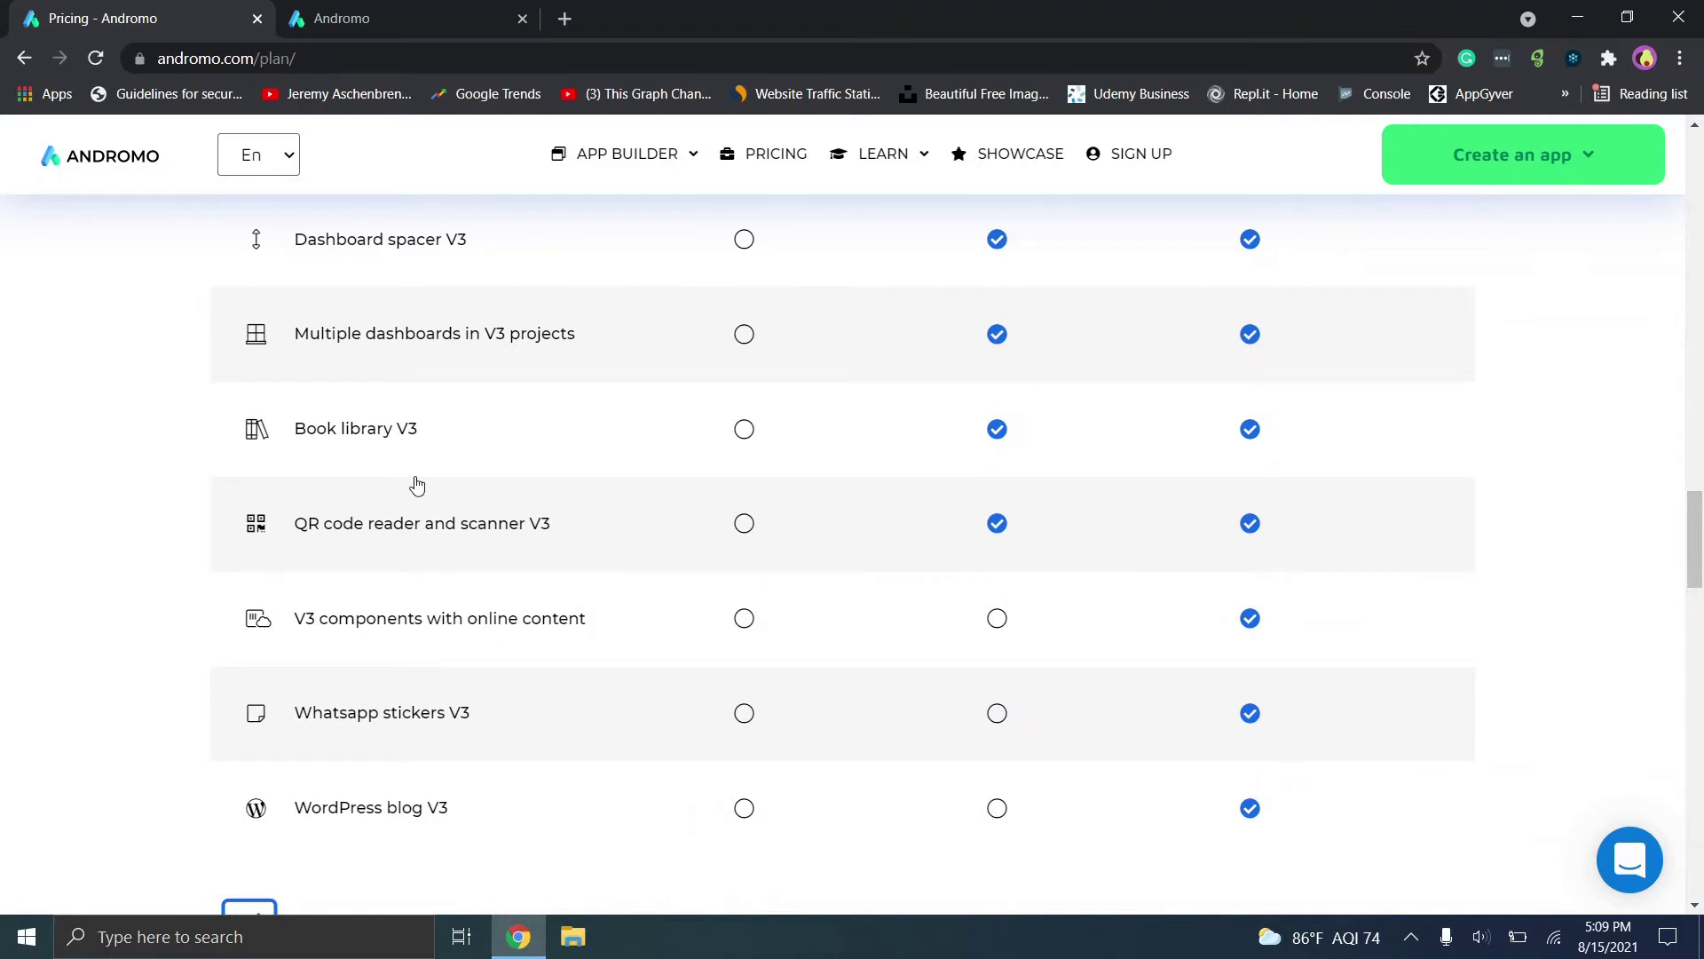
{"action": "scroll", "coordinate": [1638, 534], "scroll_direction": "down", "scroll_amount": 3}
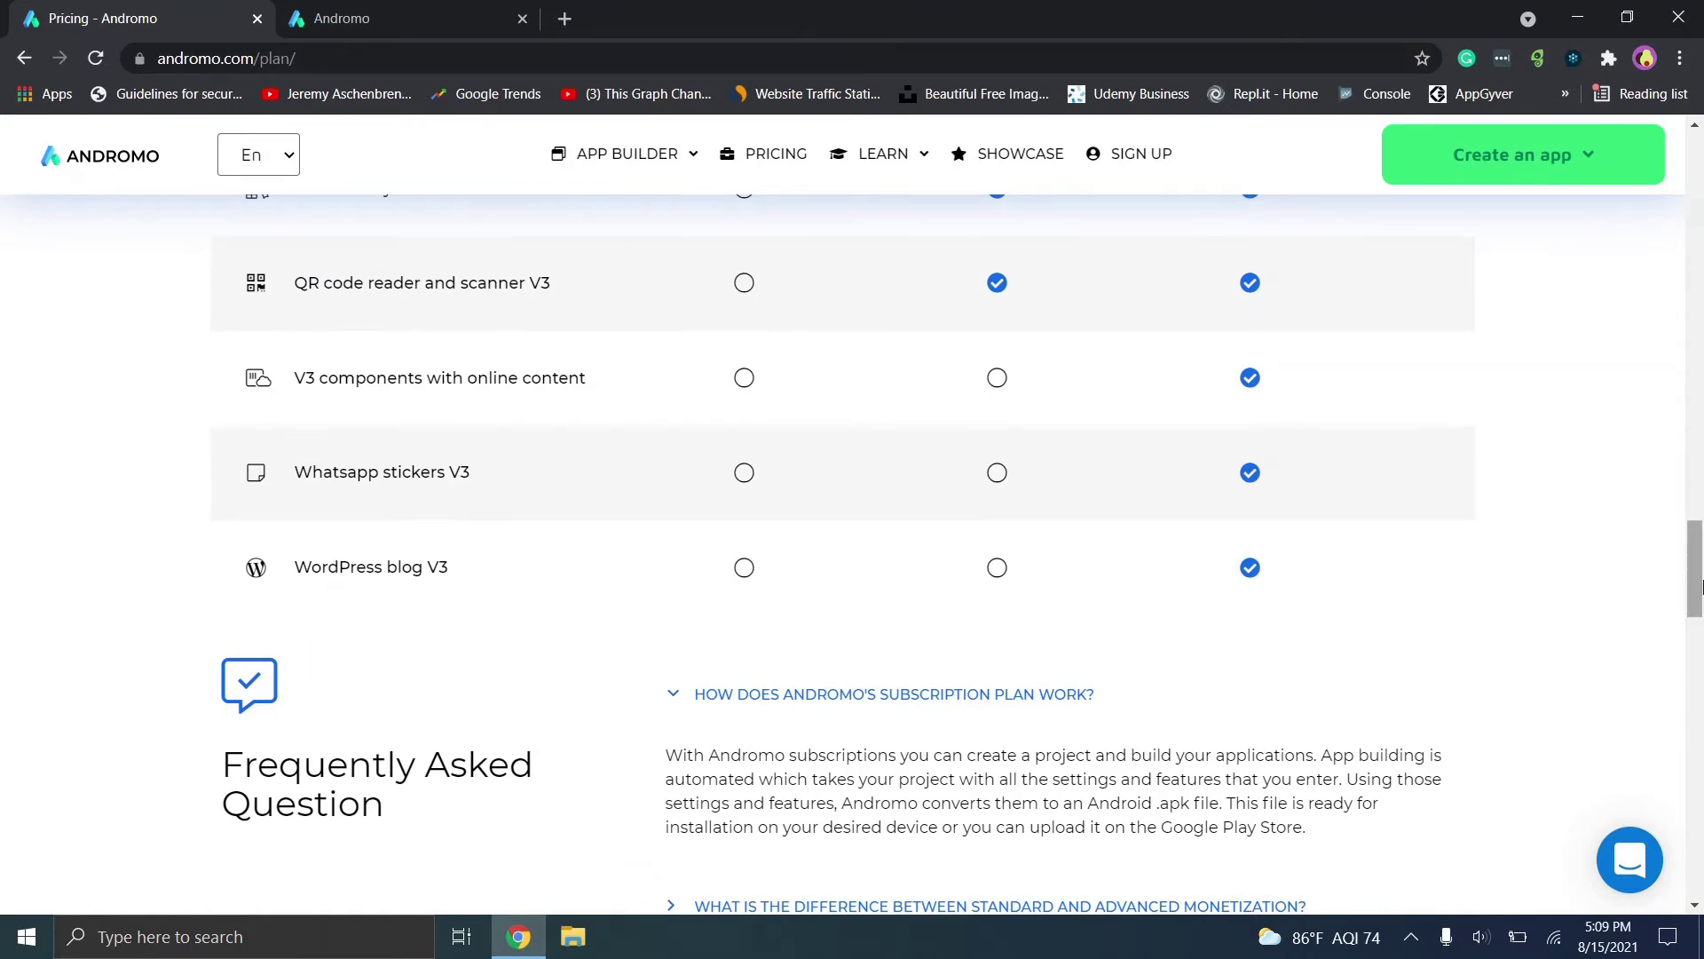
{"action": "left_click_drag", "start_coordinate": [1697, 592], "coordinate": [1697, 246]}
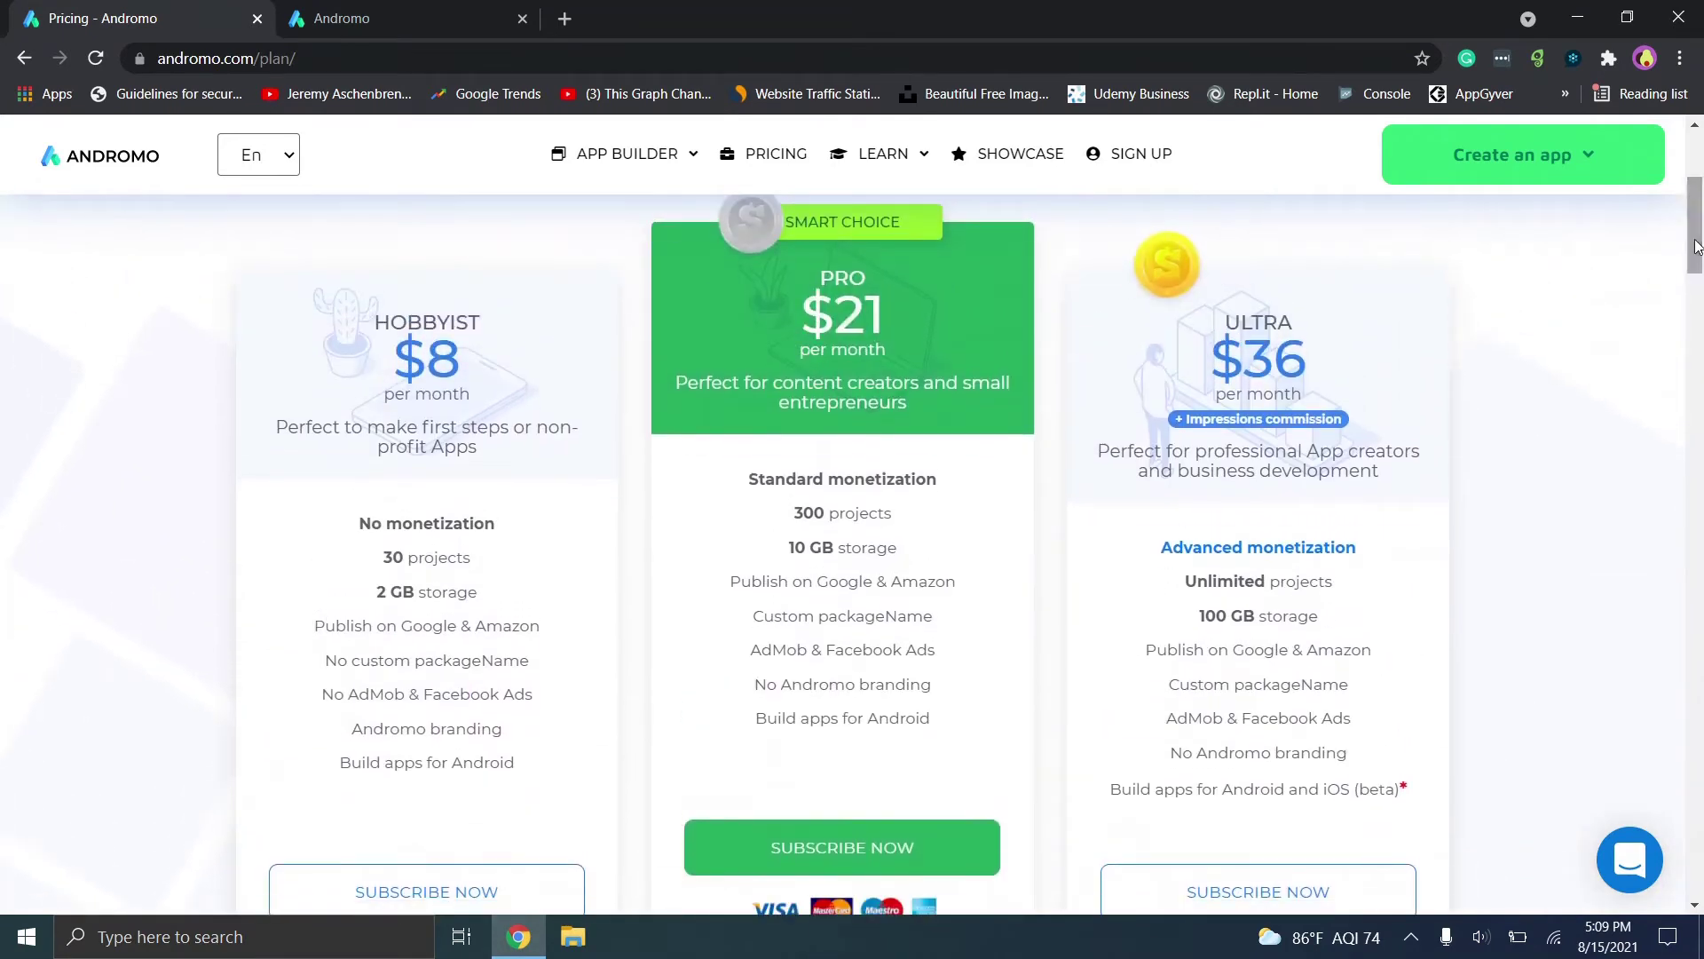
{"action": "mouse_move", "coordinate": [1145, 805]}
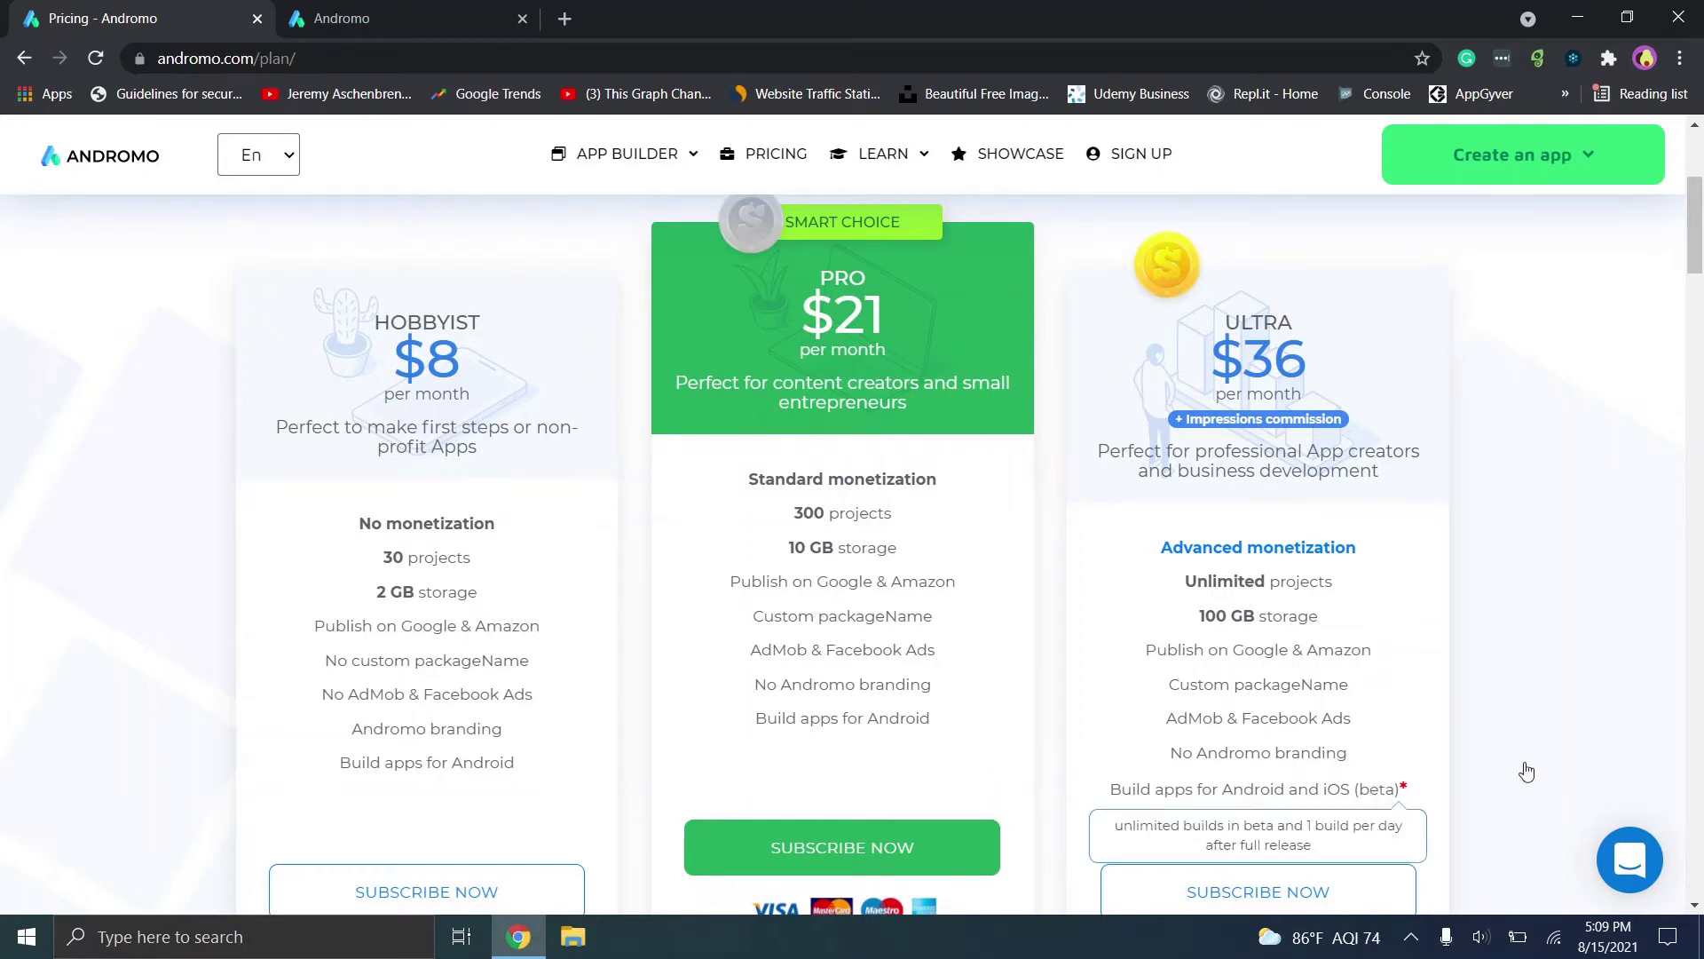
{"action": "scroll", "coordinate": [1140, 535], "scroll_direction": "up", "scroll_amount": 1}
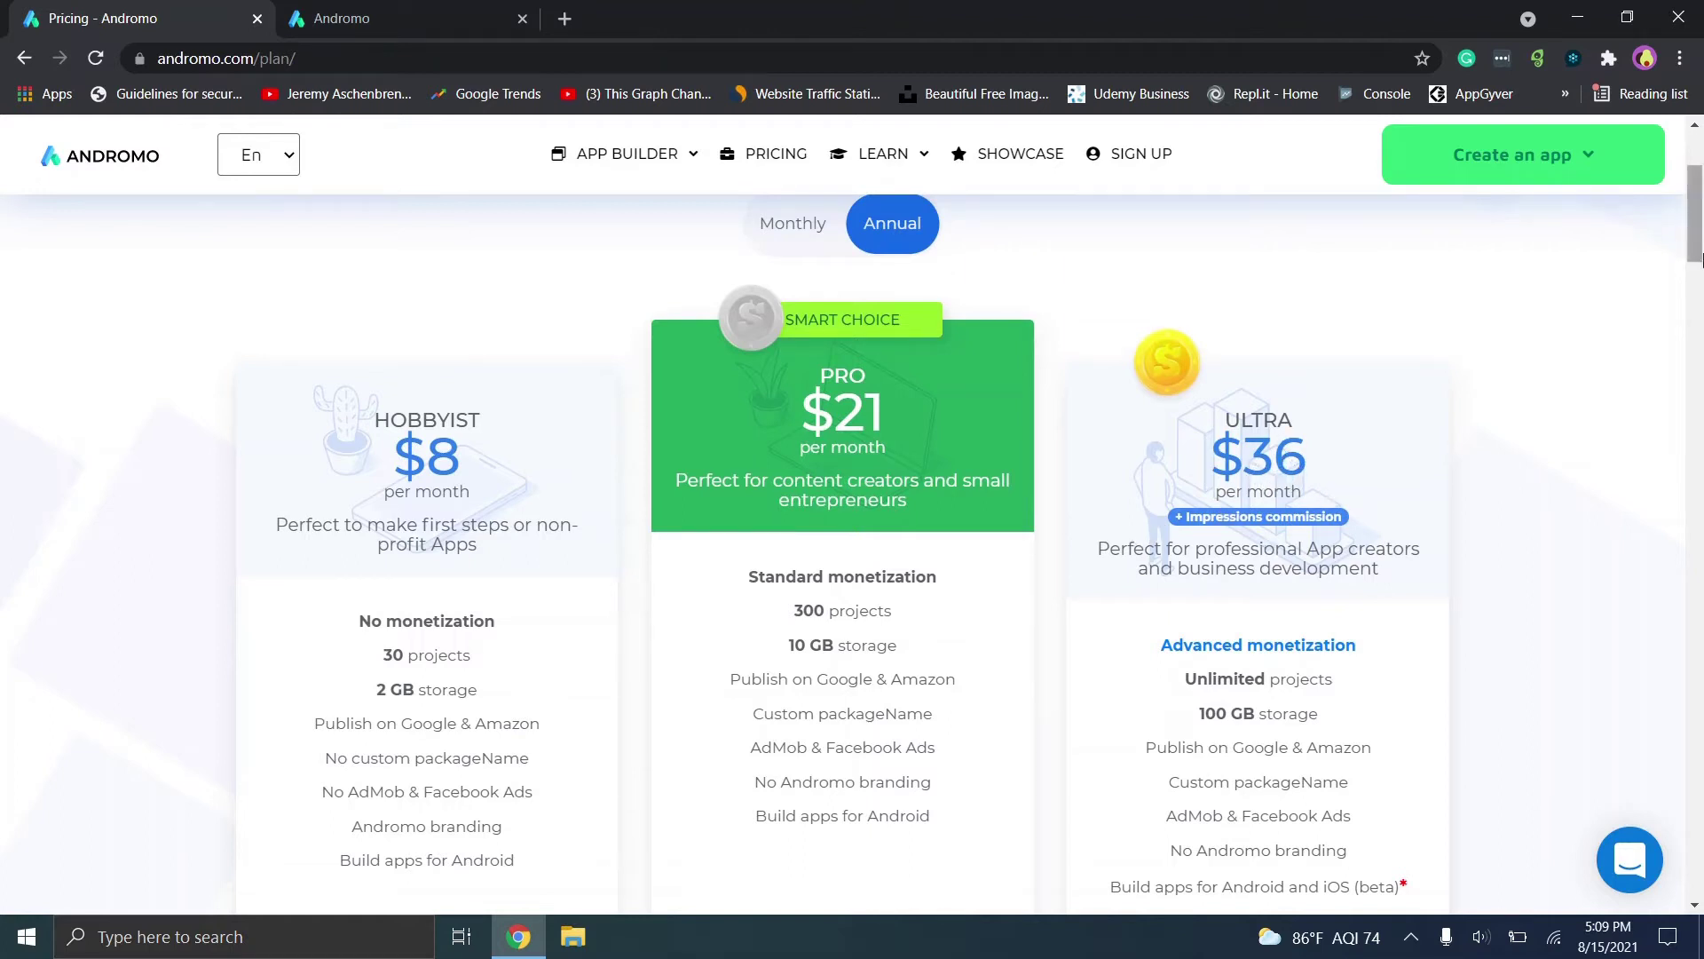
{"action": "scroll", "coordinate": [1532, 354], "scroll_direction": "down", "scroll_amount": 2}
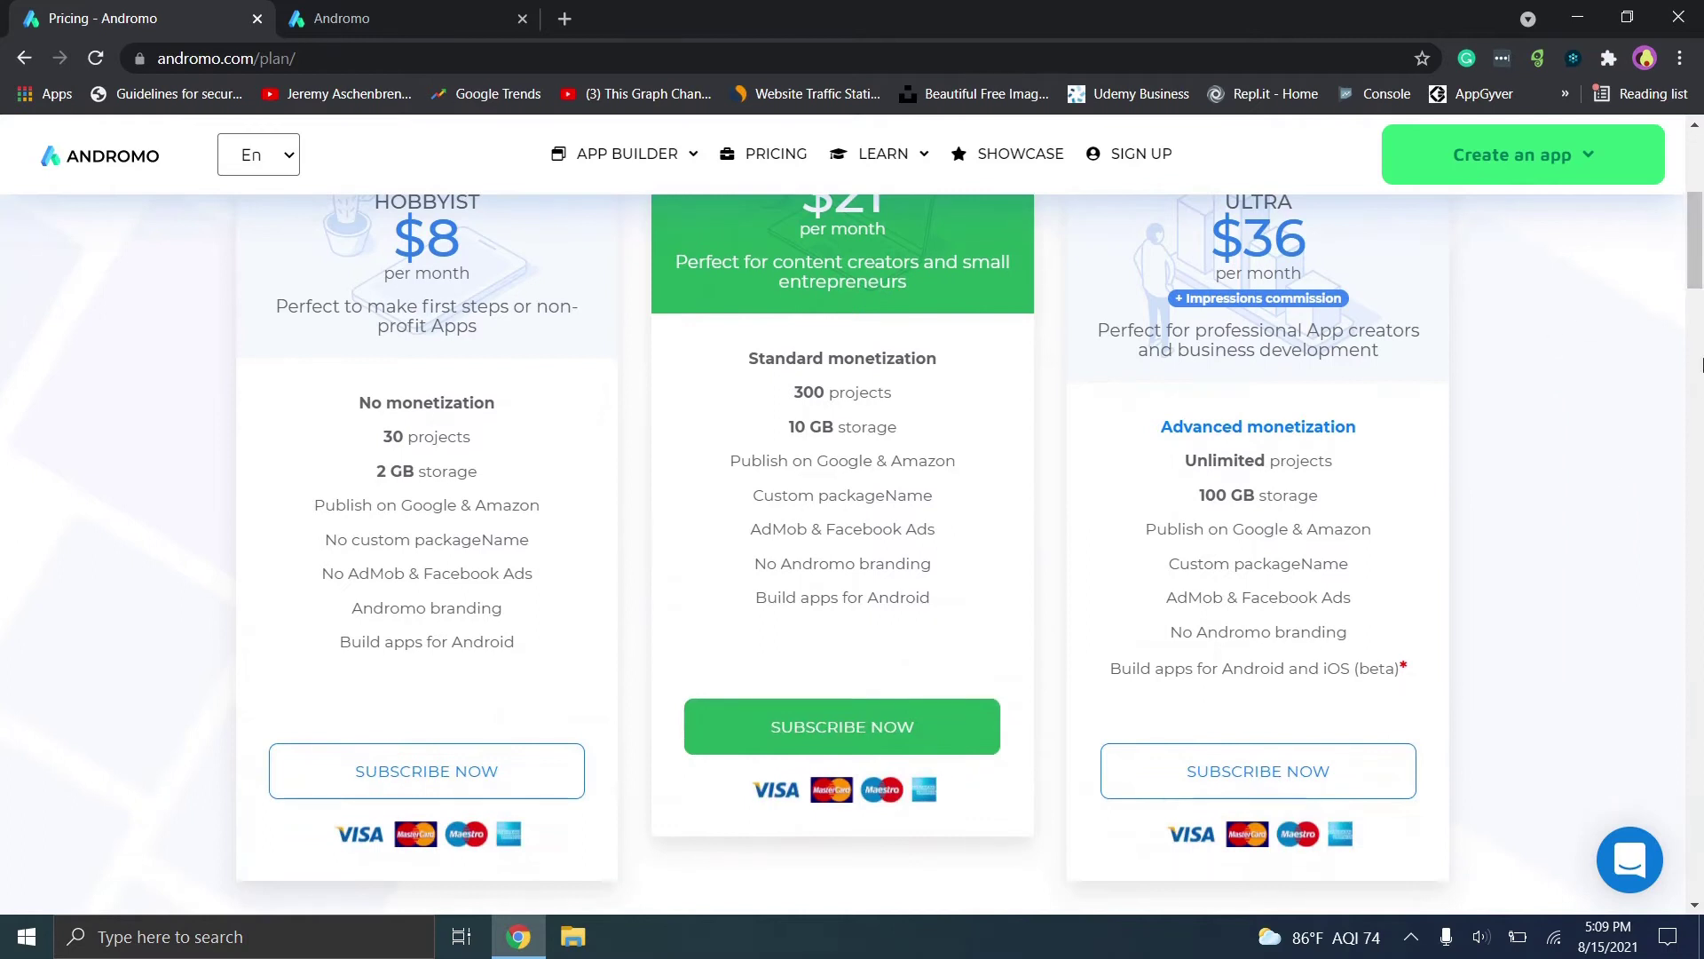
{"action": "left_click_drag", "start_coordinate": [1702, 221], "coordinate": [1702, 161]}
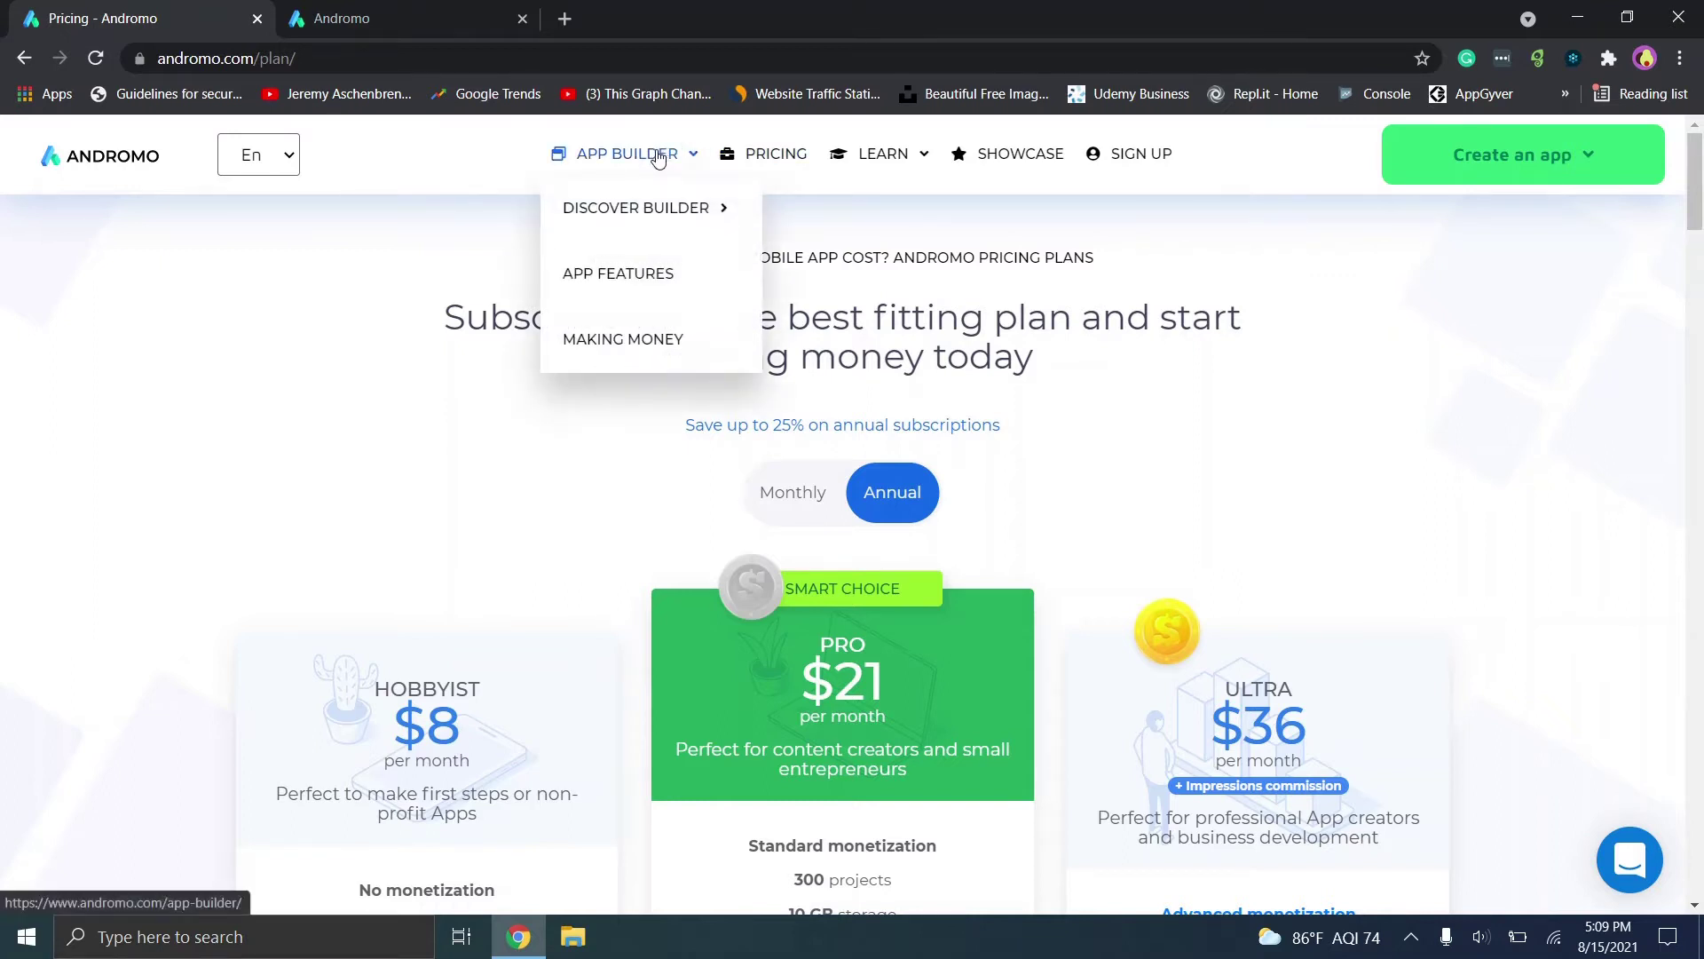
Switch to the builder's My Projects tab and open the Easy Start panel.
{"action": "left_click", "coordinate": [426, 8]}
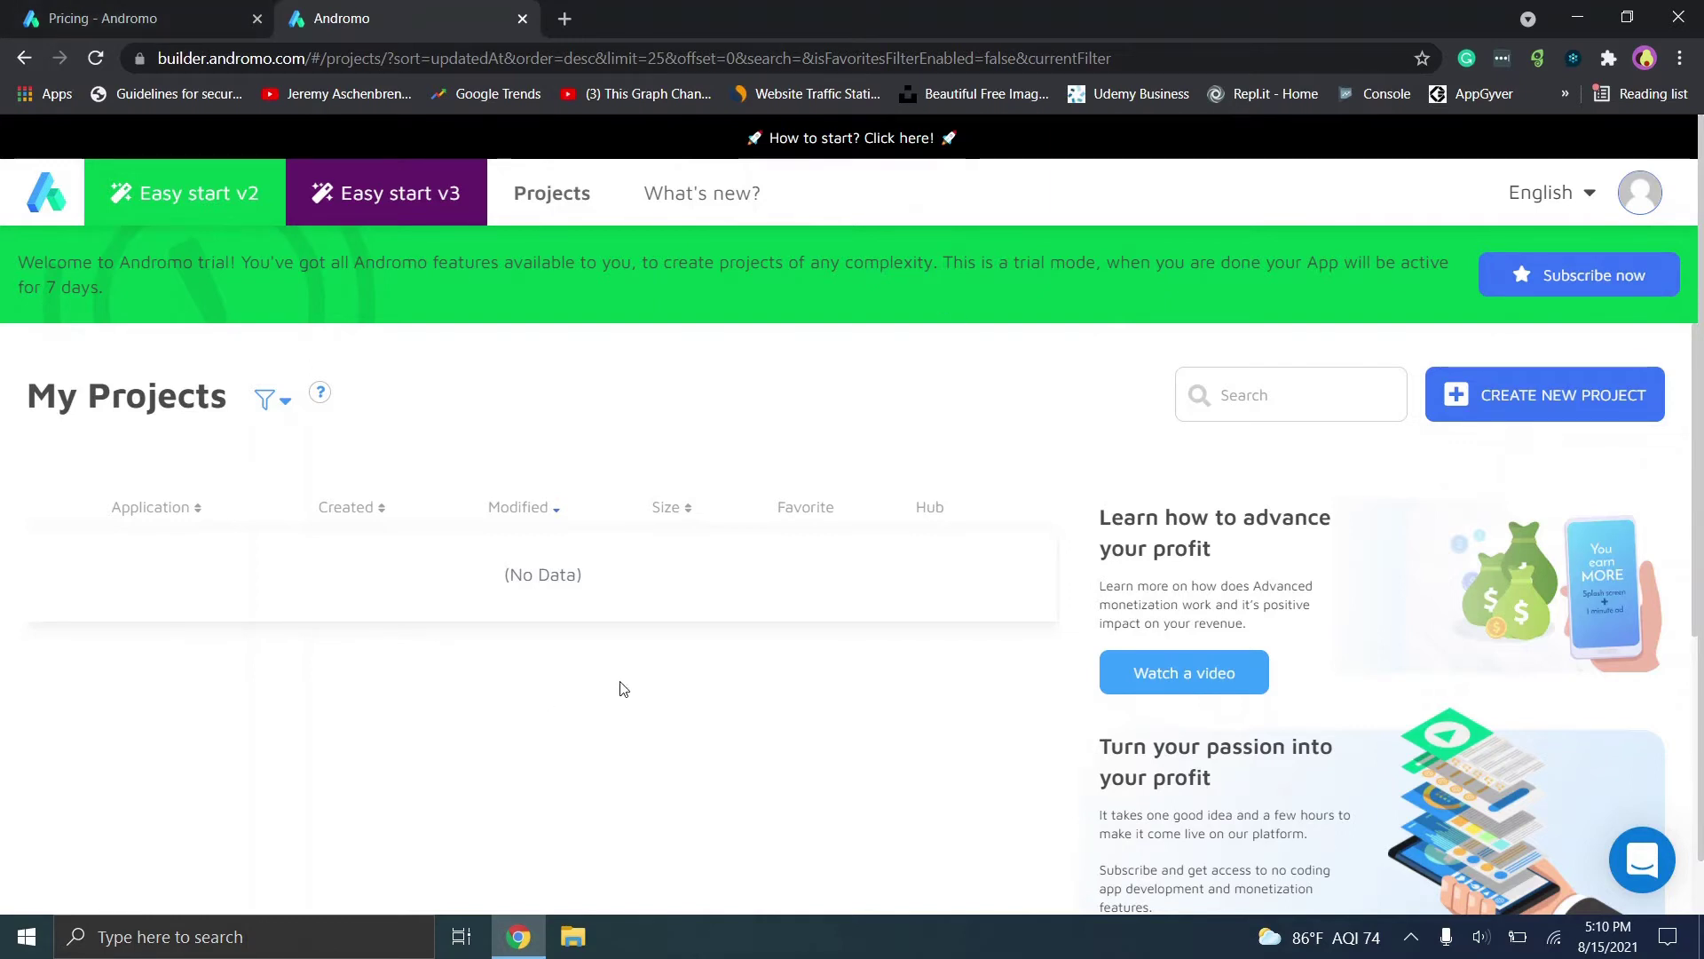
{"action": "left_click", "coordinate": [168, 206]}
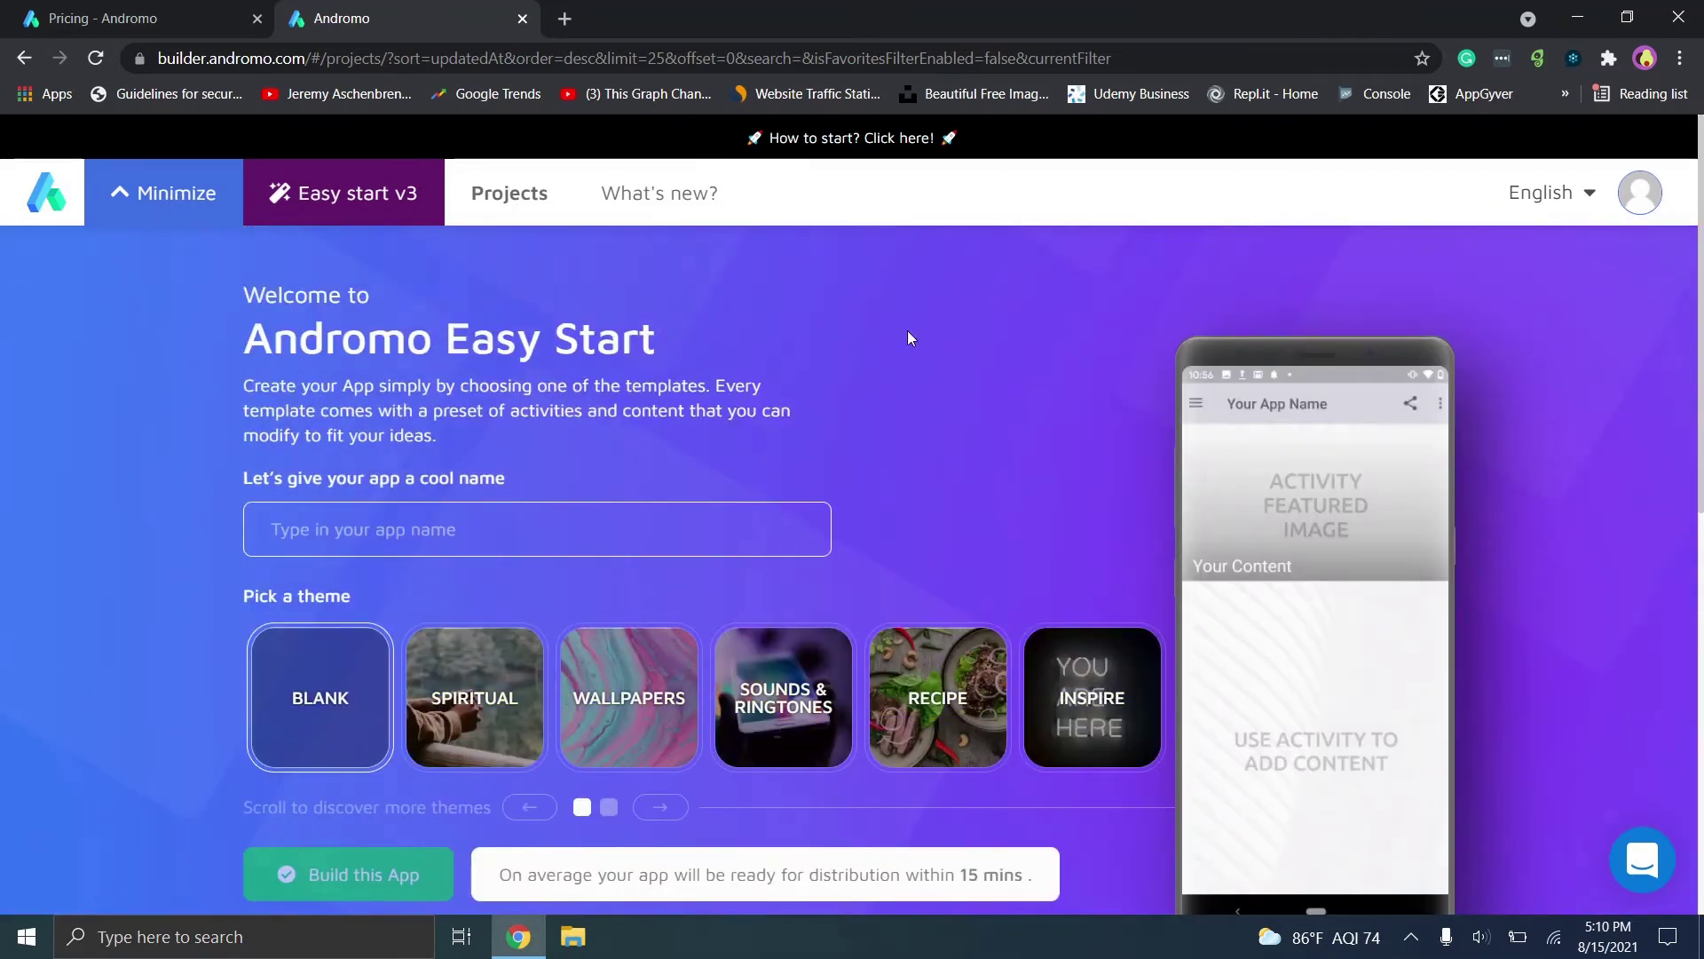
{"action": "left_click", "coordinate": [189, 184]}
{"action": "left_click", "coordinate": [188, 186]}
Preview the Spiritual, Wallpapers and Sounds & Ringtones themes on the phone mockup.
{"action": "scroll", "coordinate": [339, 447], "scroll_direction": "down", "scroll_amount": 1}
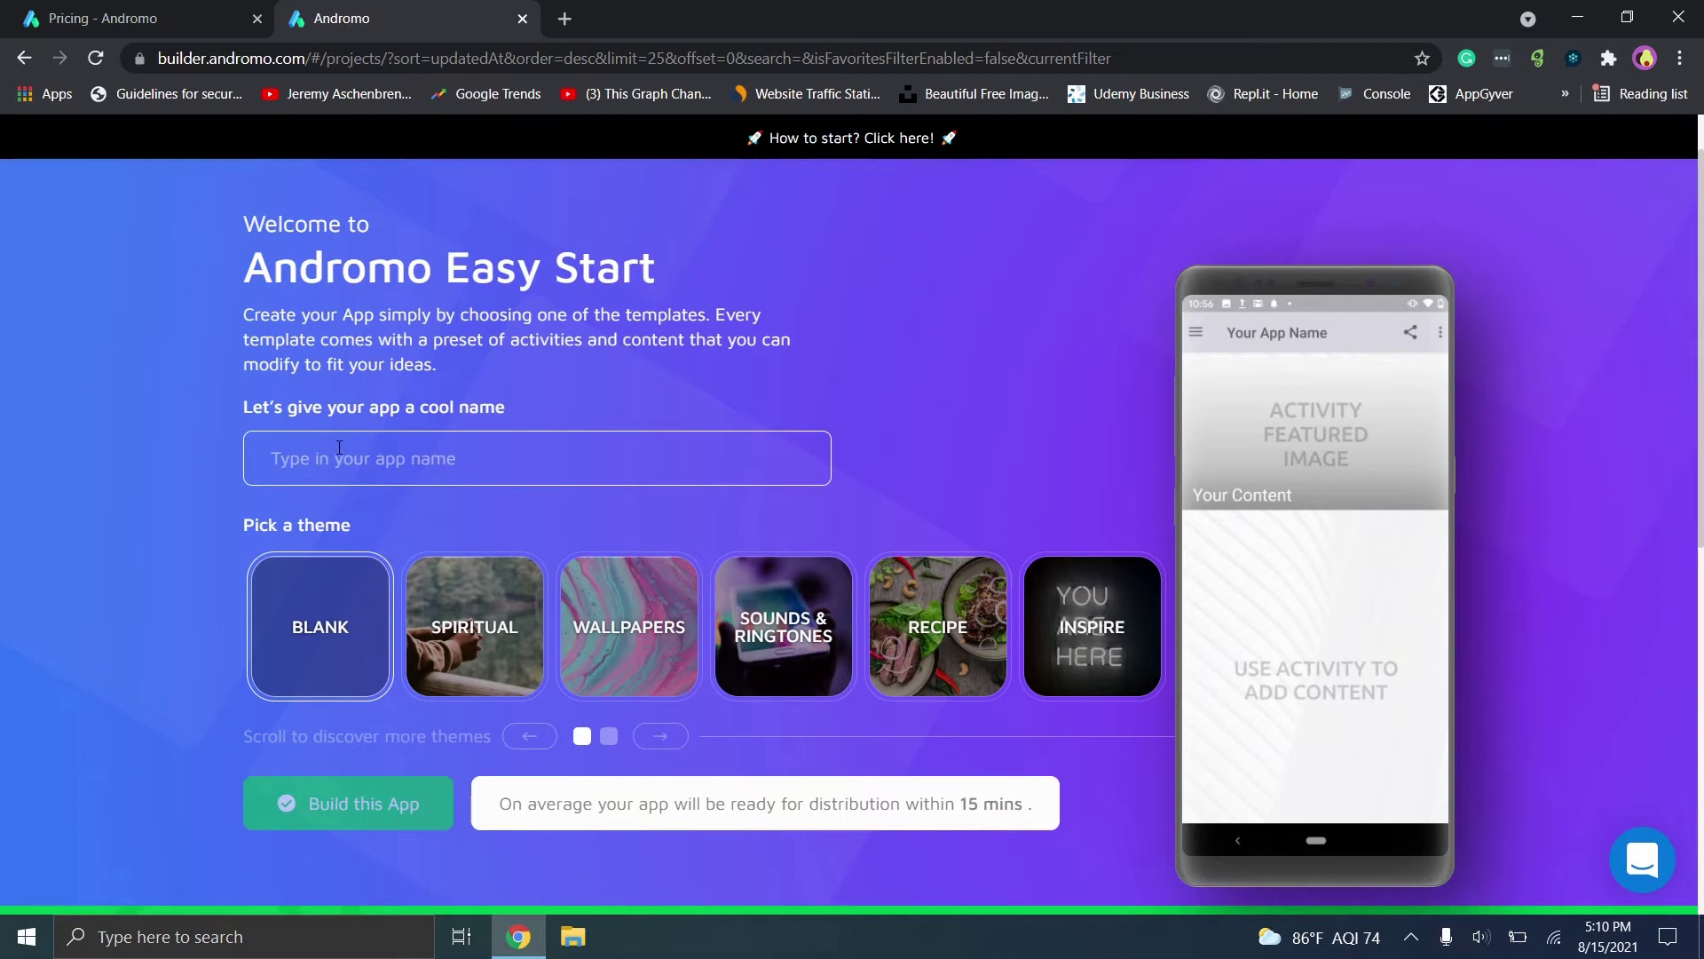
{"action": "left_click", "coordinate": [503, 633]}
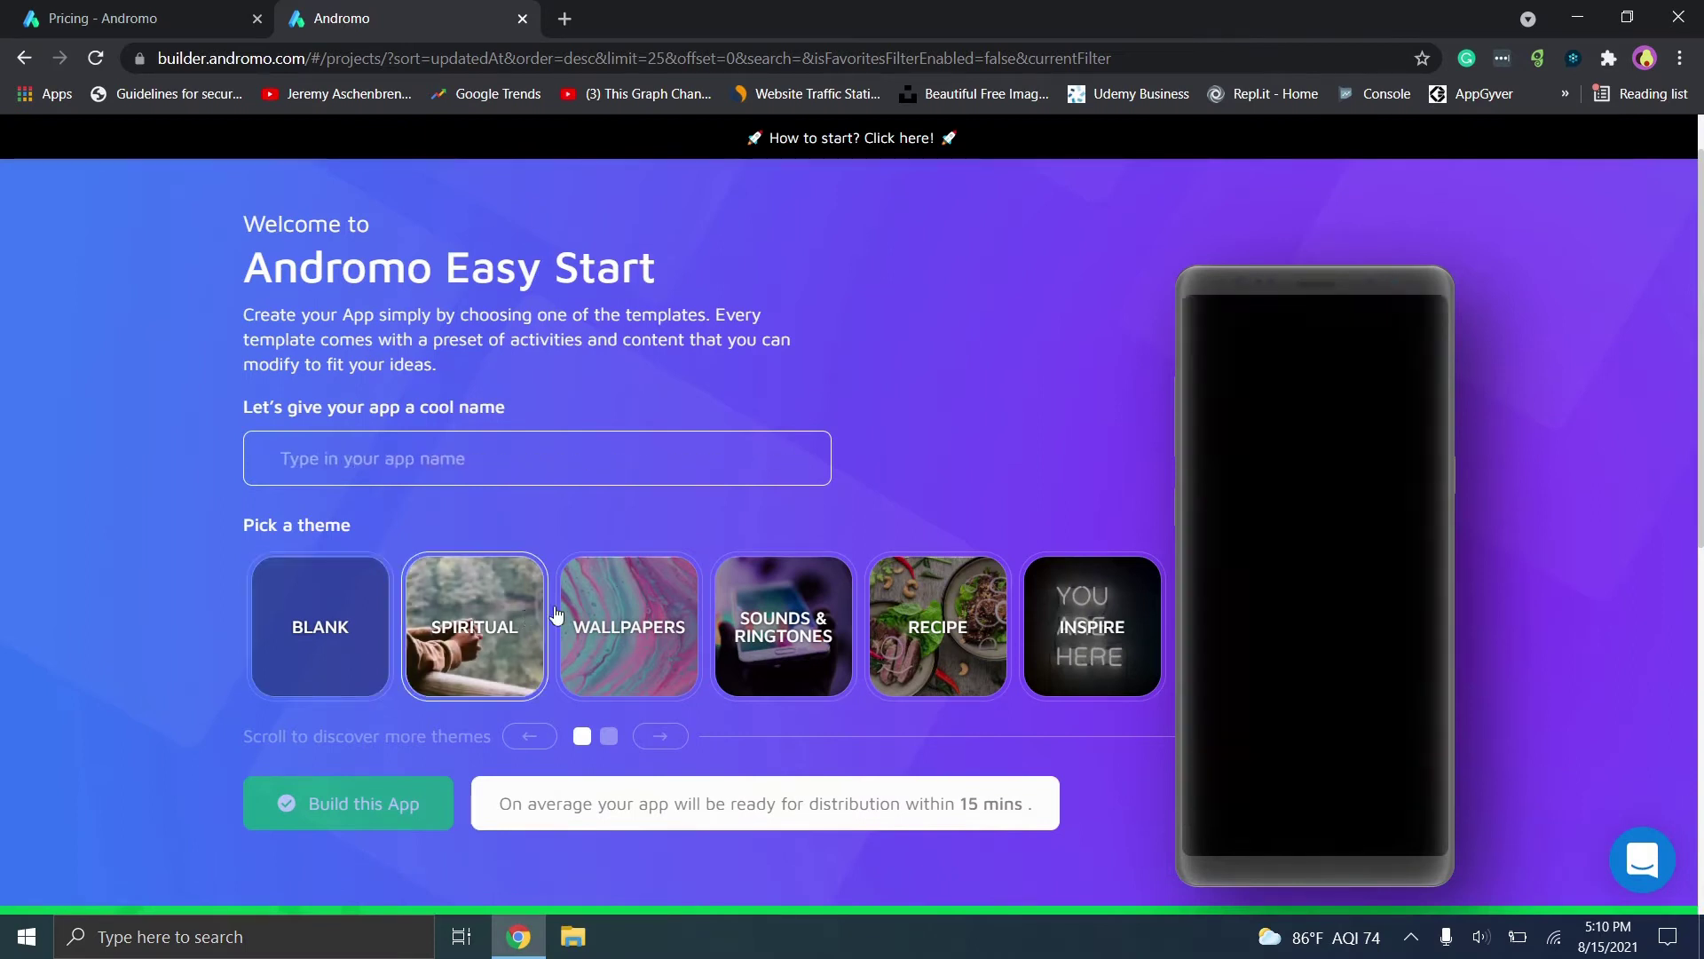
{"action": "left_click", "coordinate": [697, 633]}
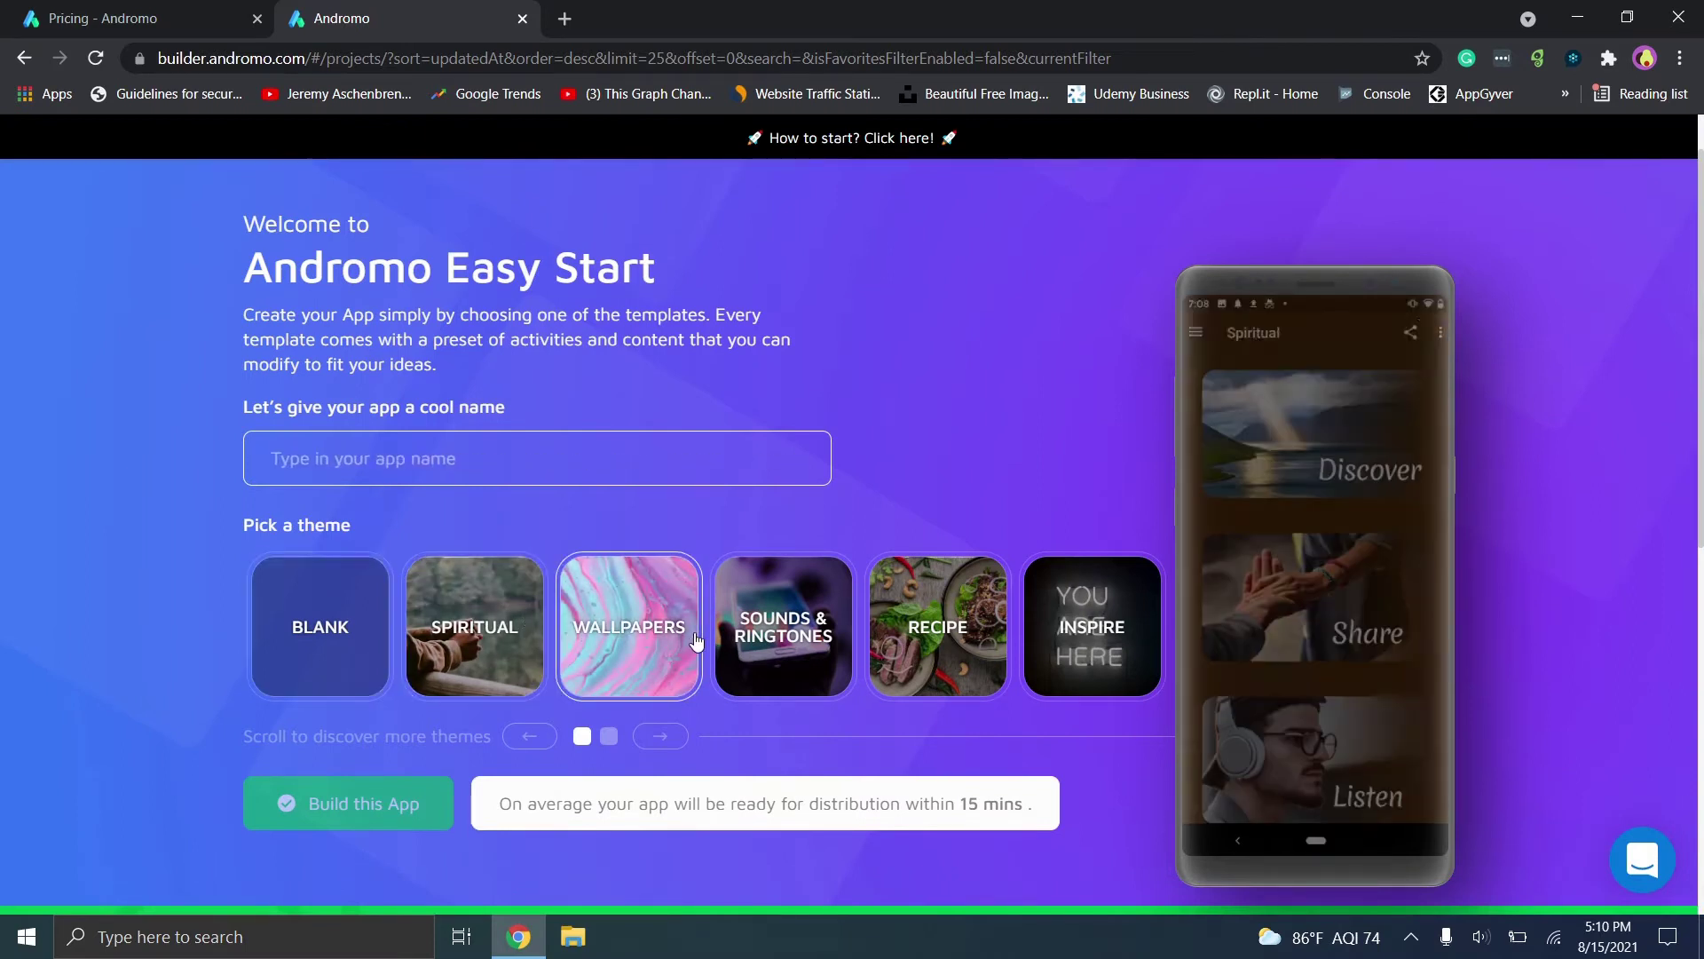
{"action": "left_click", "coordinate": [811, 639]}
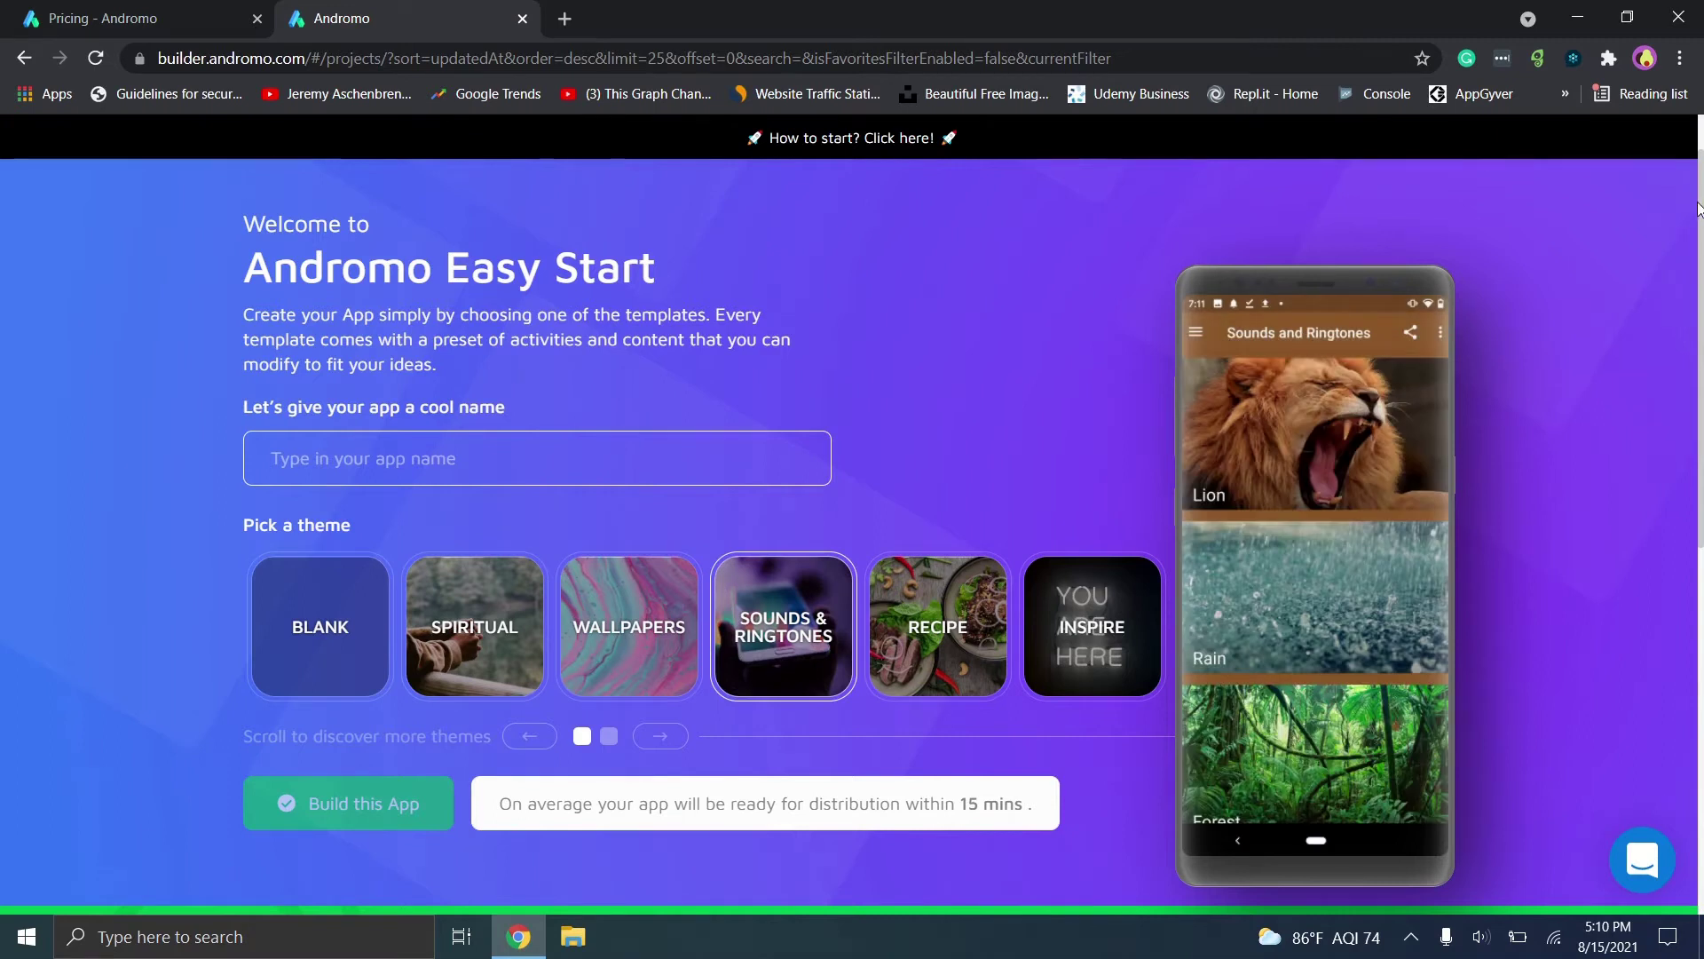
{"action": "mouse_move", "coordinate": [1700, 218]}
{"action": "left_mouse_down"}
{"action": "mouse_move", "coordinate": [1701, 582]}
{"action": "mouse_move", "coordinate": [1701, 218]}
{"action": "left_mouse_up"}
{"action": "scroll", "coordinate": [1167, 193], "scroll_direction": "up", "scroll_amount": 1}
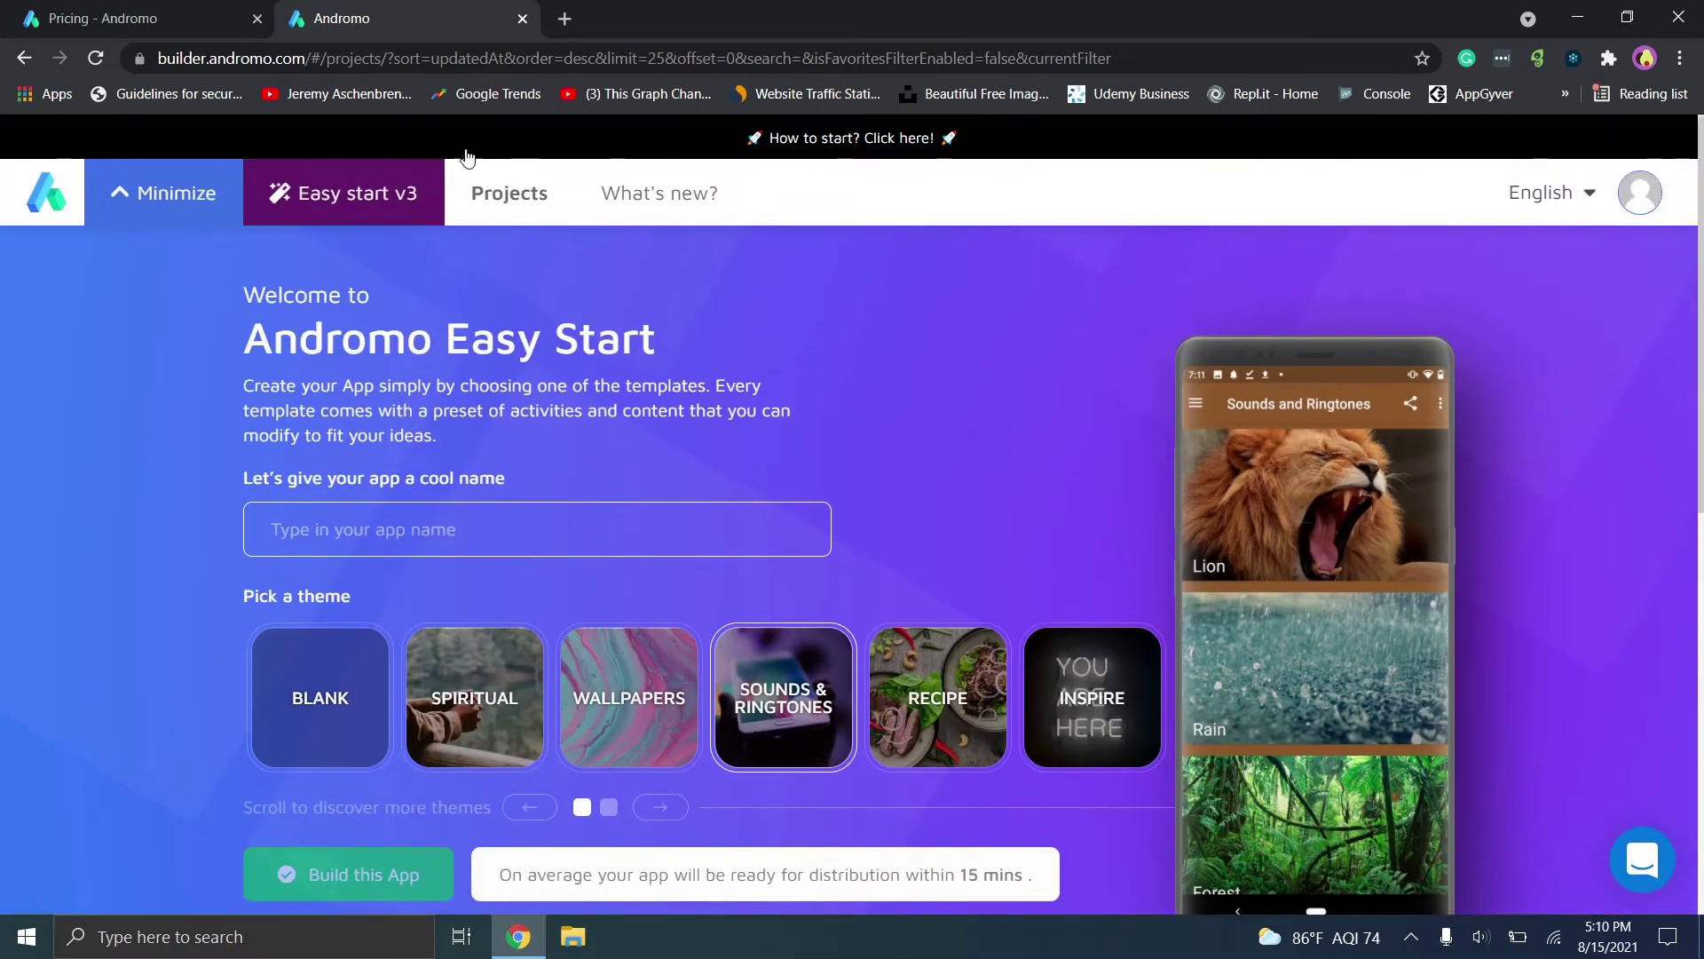
Open the version 3 Easy Start builder and cycle through the Wallpapers templates.
{"action": "left_click", "coordinate": [323, 219]}
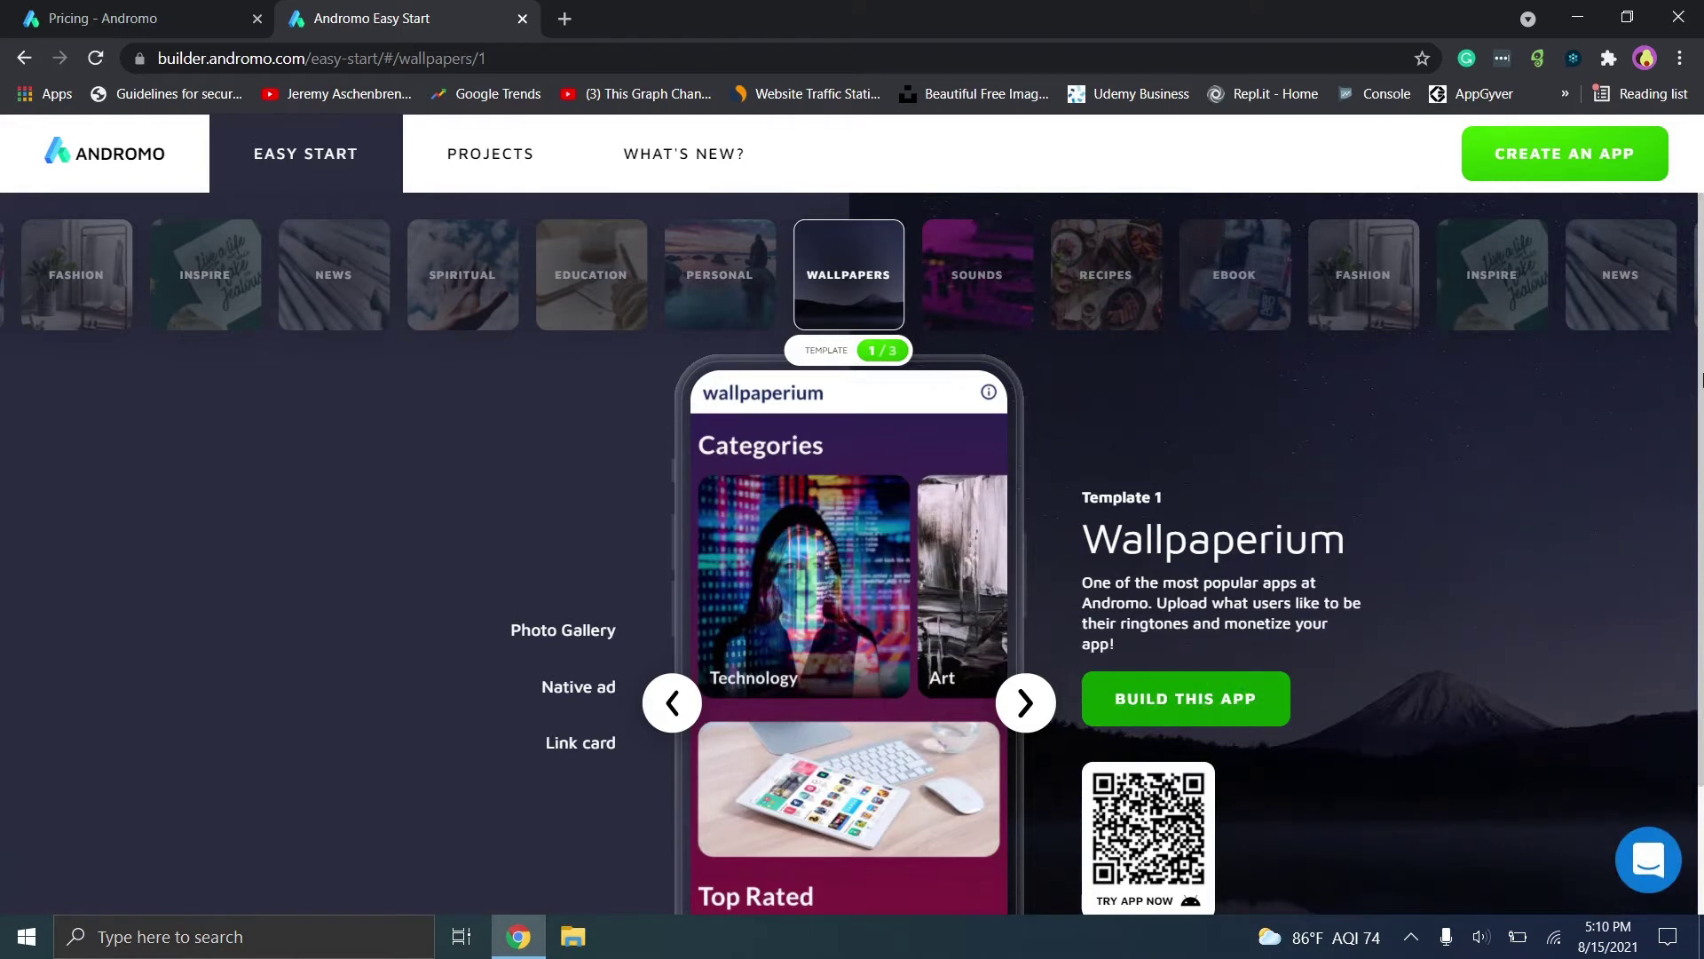
{"action": "scroll", "coordinate": [1695, 400], "scroll_direction": "down", "scroll_amount": 1}
{"action": "scroll", "coordinate": [1701, 415], "scroll_direction": "down", "scroll_amount": 1}
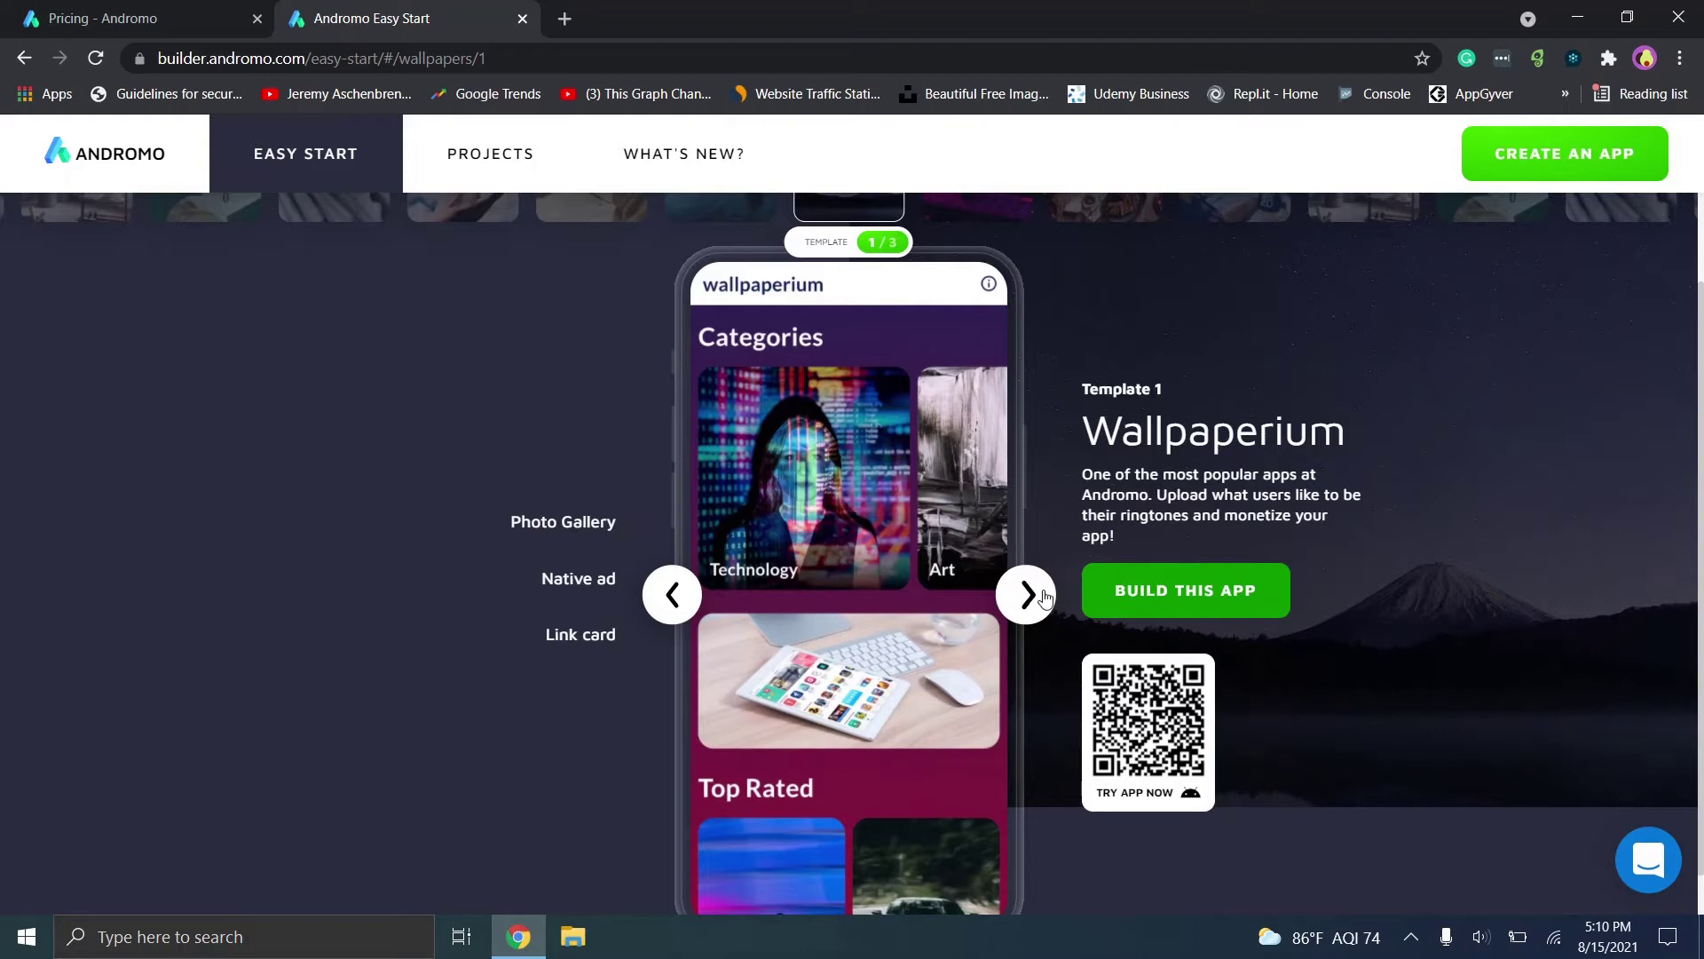
{"action": "left_click", "coordinate": [1026, 594]}
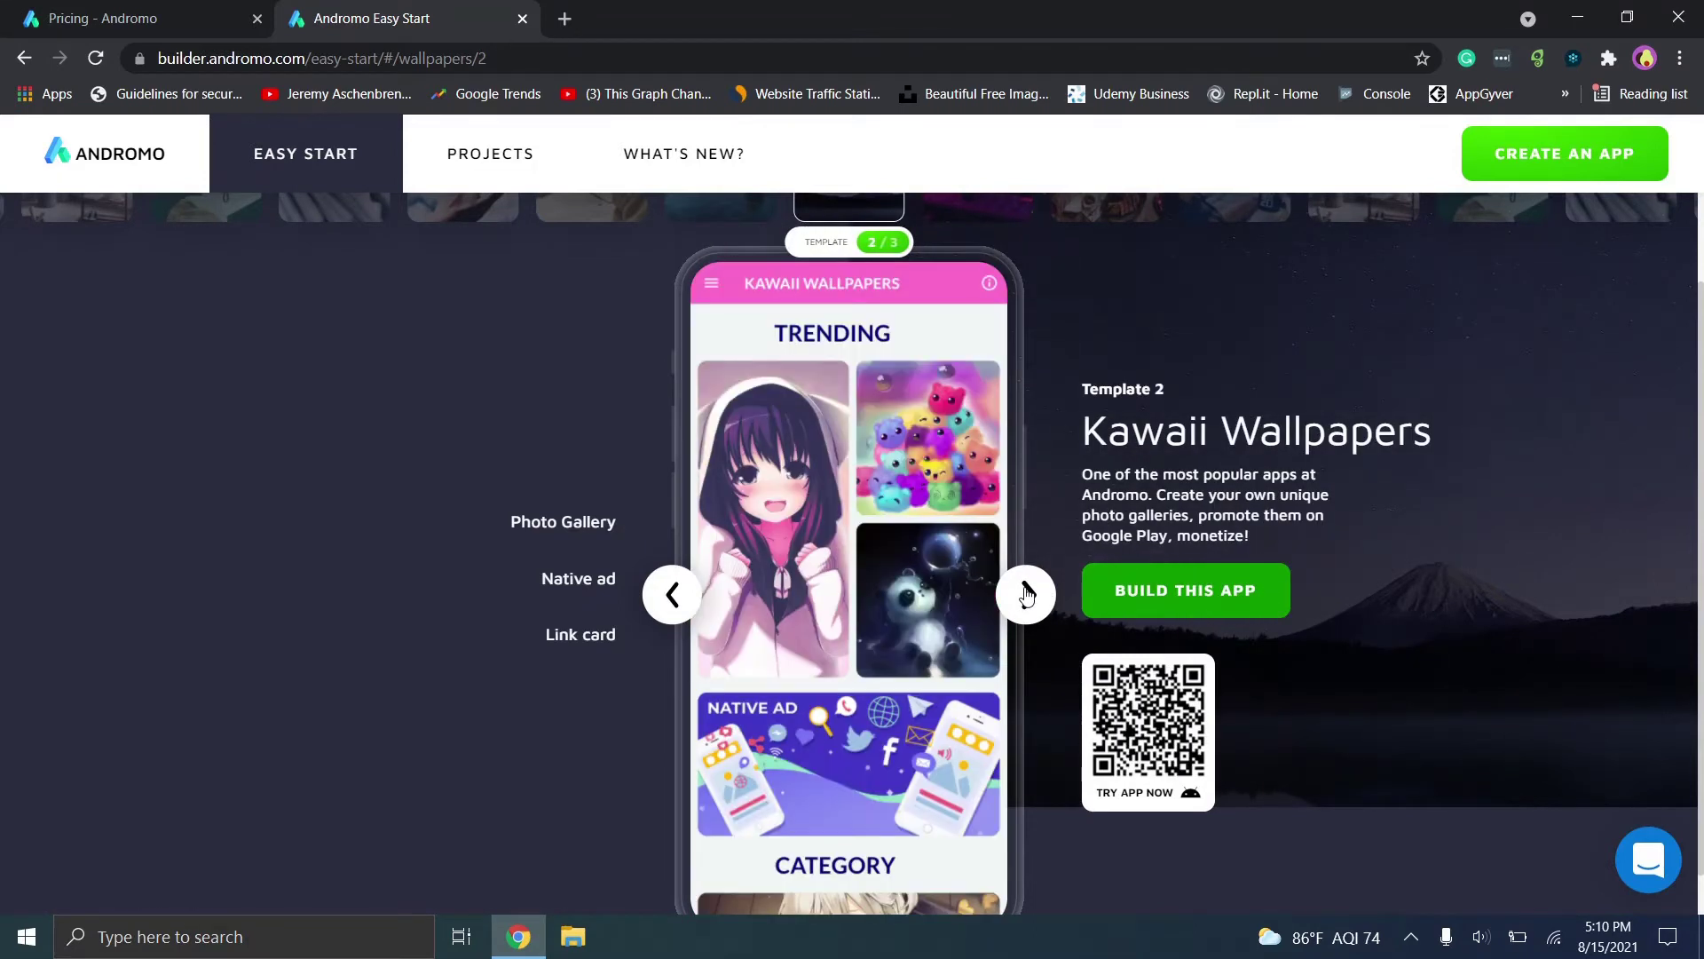
{"action": "left_click", "coordinate": [1027, 596]}
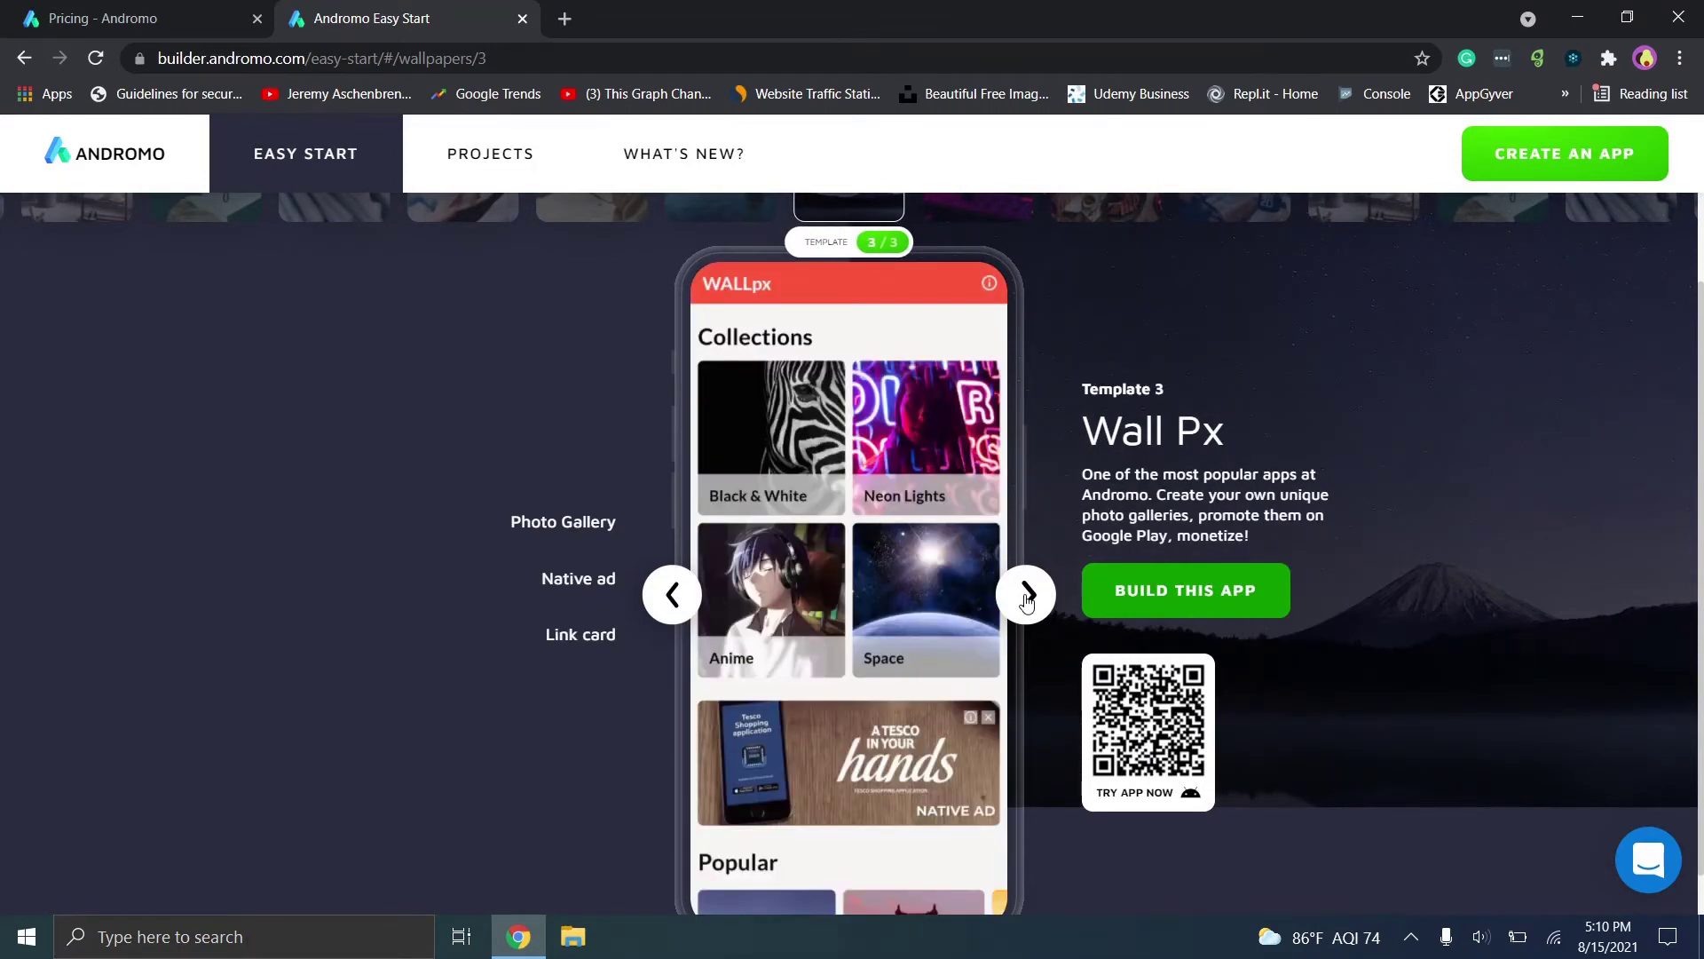
{"action": "left_click", "coordinate": [1027, 596]}
{"action": "left_click", "coordinate": [1027, 596]}
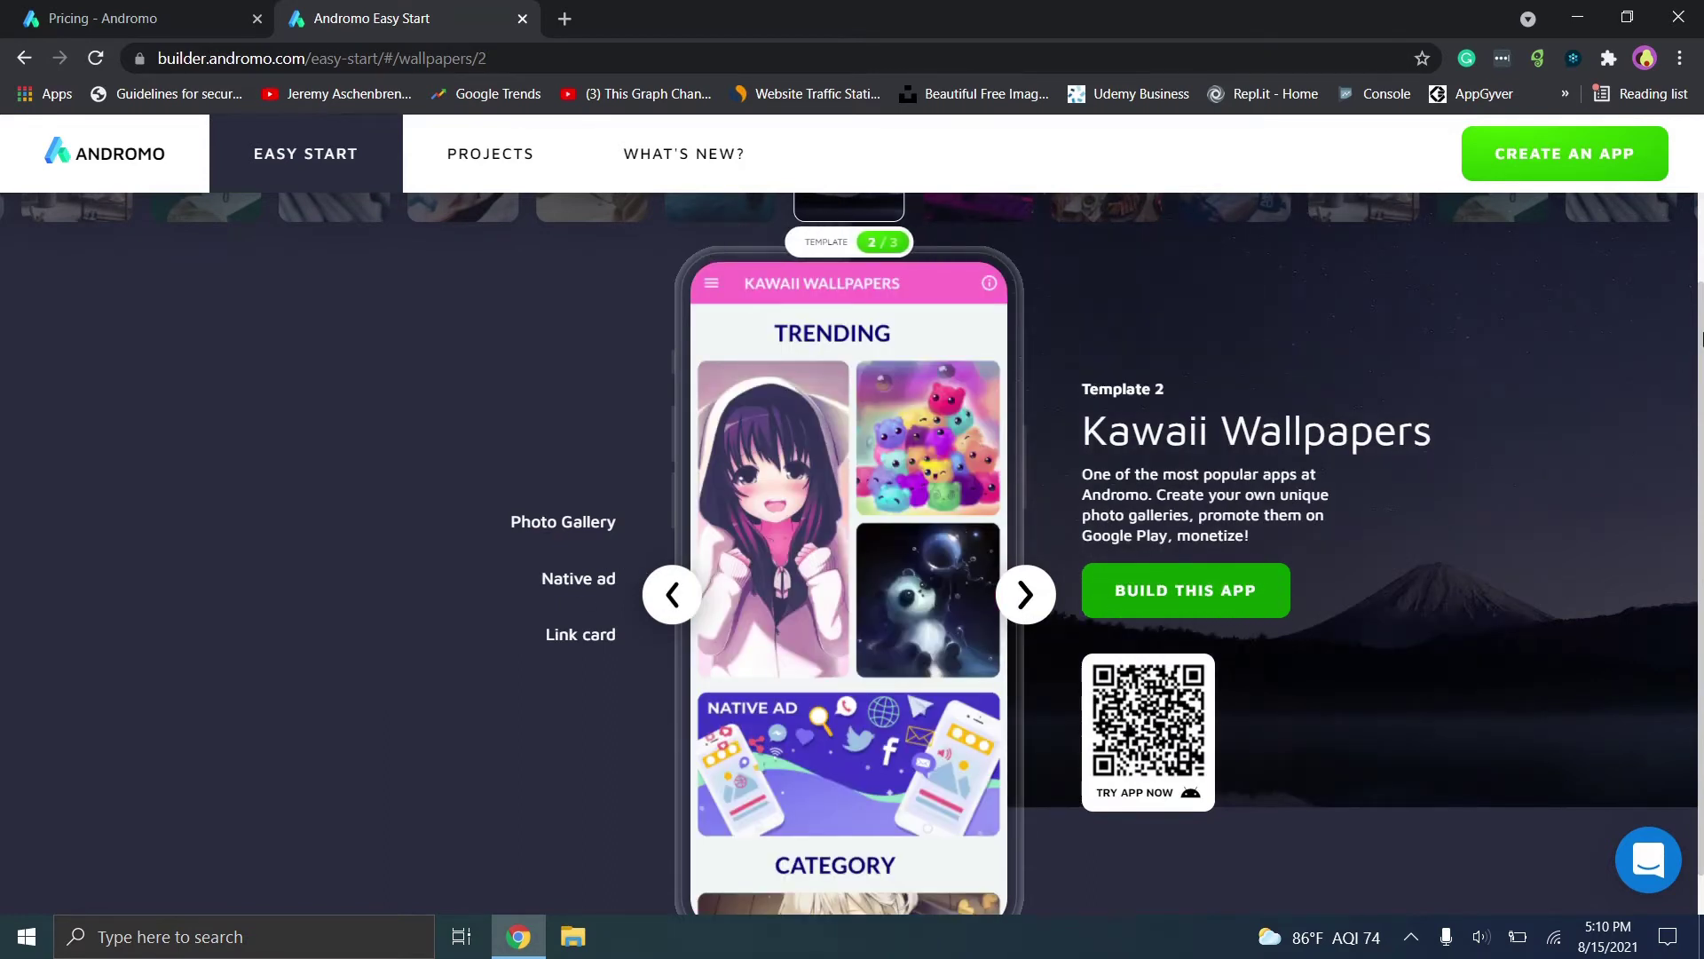
Browse the EBOOK, FASHION, NEWS and PERSONAL template categories, then return to the builder home.
{"action": "scroll", "coordinate": [1644, 319], "scroll_direction": "up", "scroll_amount": 1}
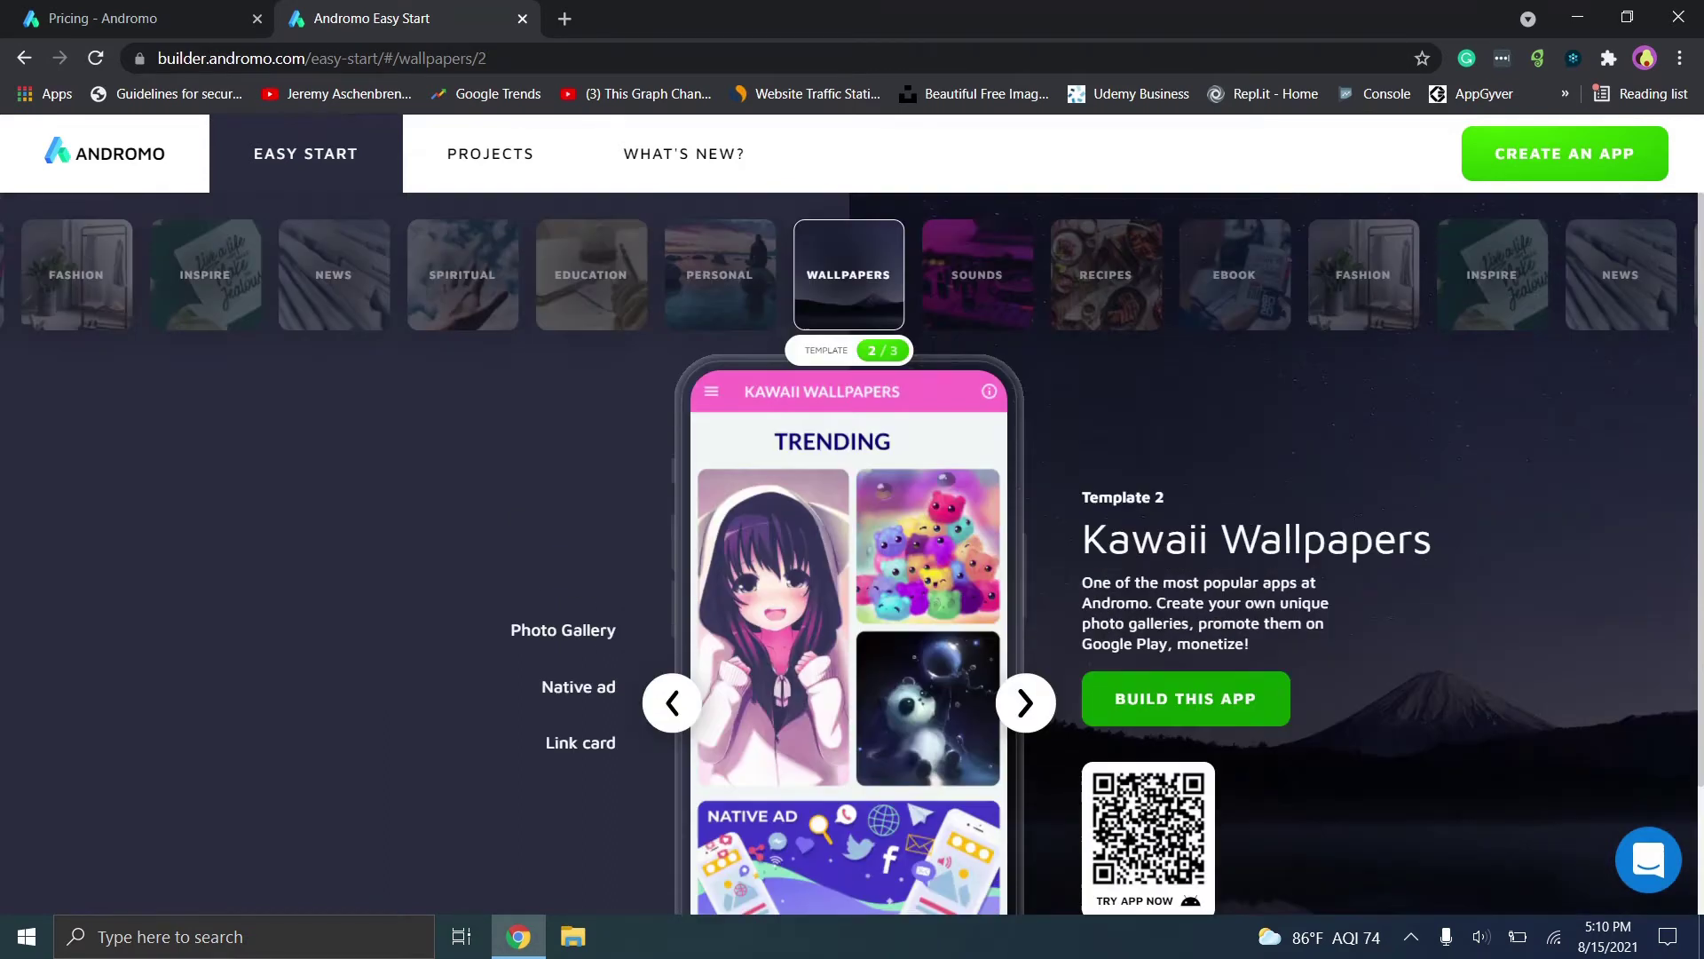
{"action": "left_click", "coordinate": [1225, 281]}
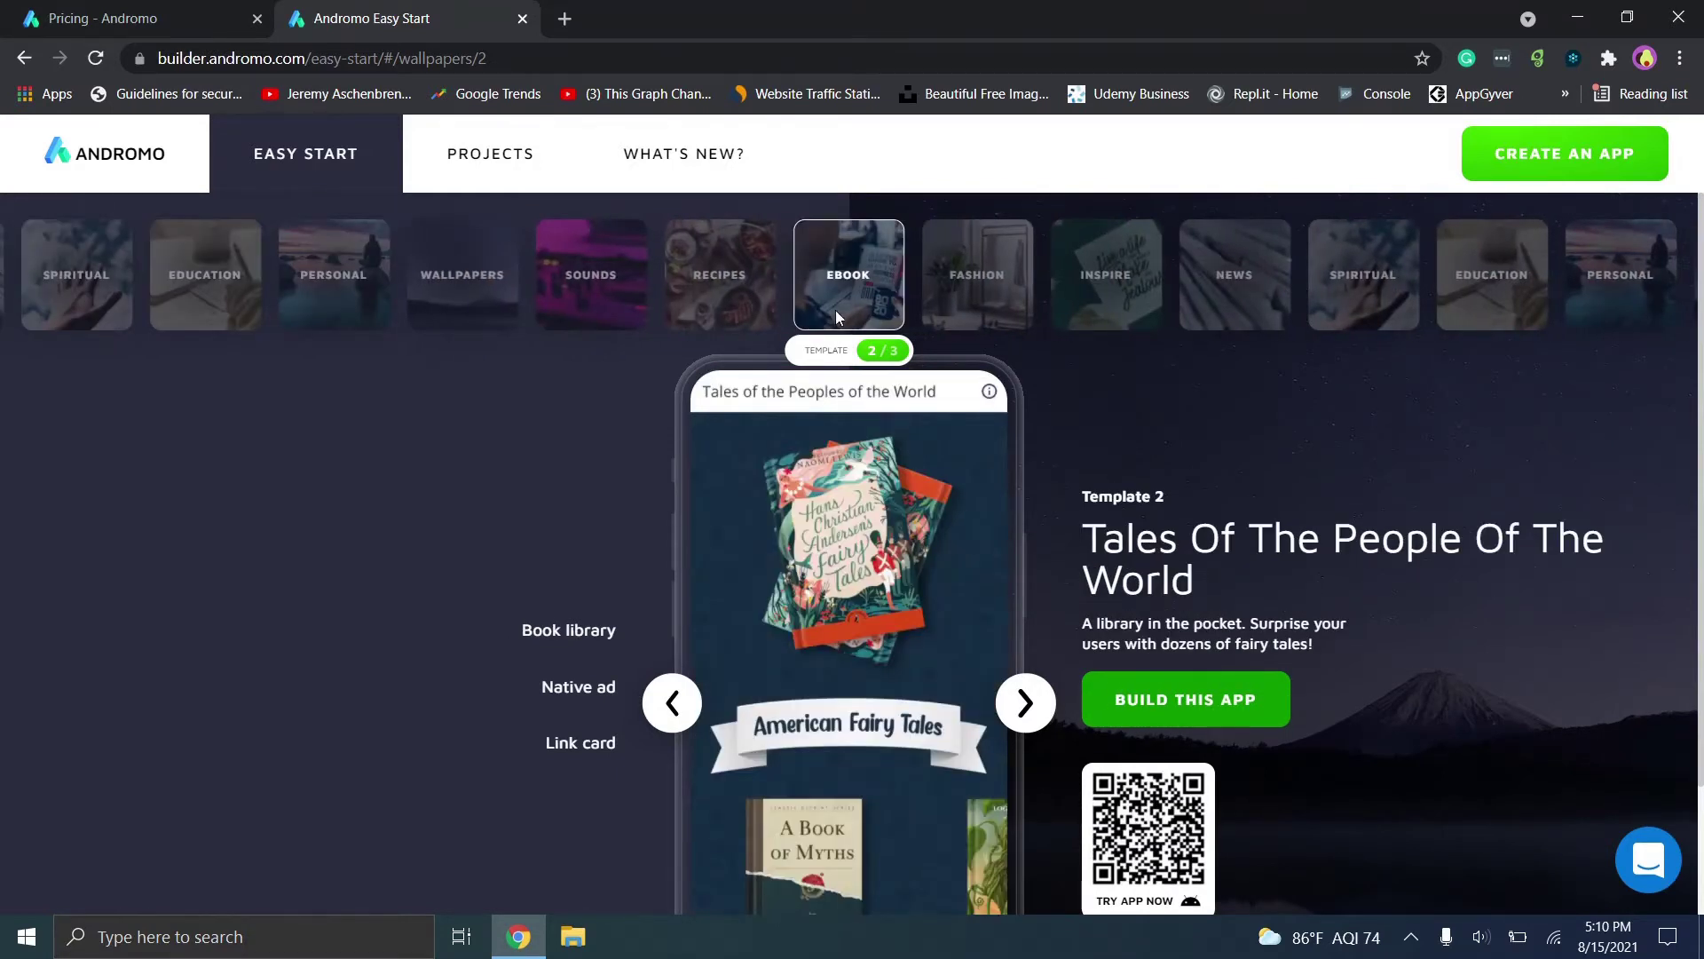
{"action": "left_click", "coordinate": [1017, 270]}
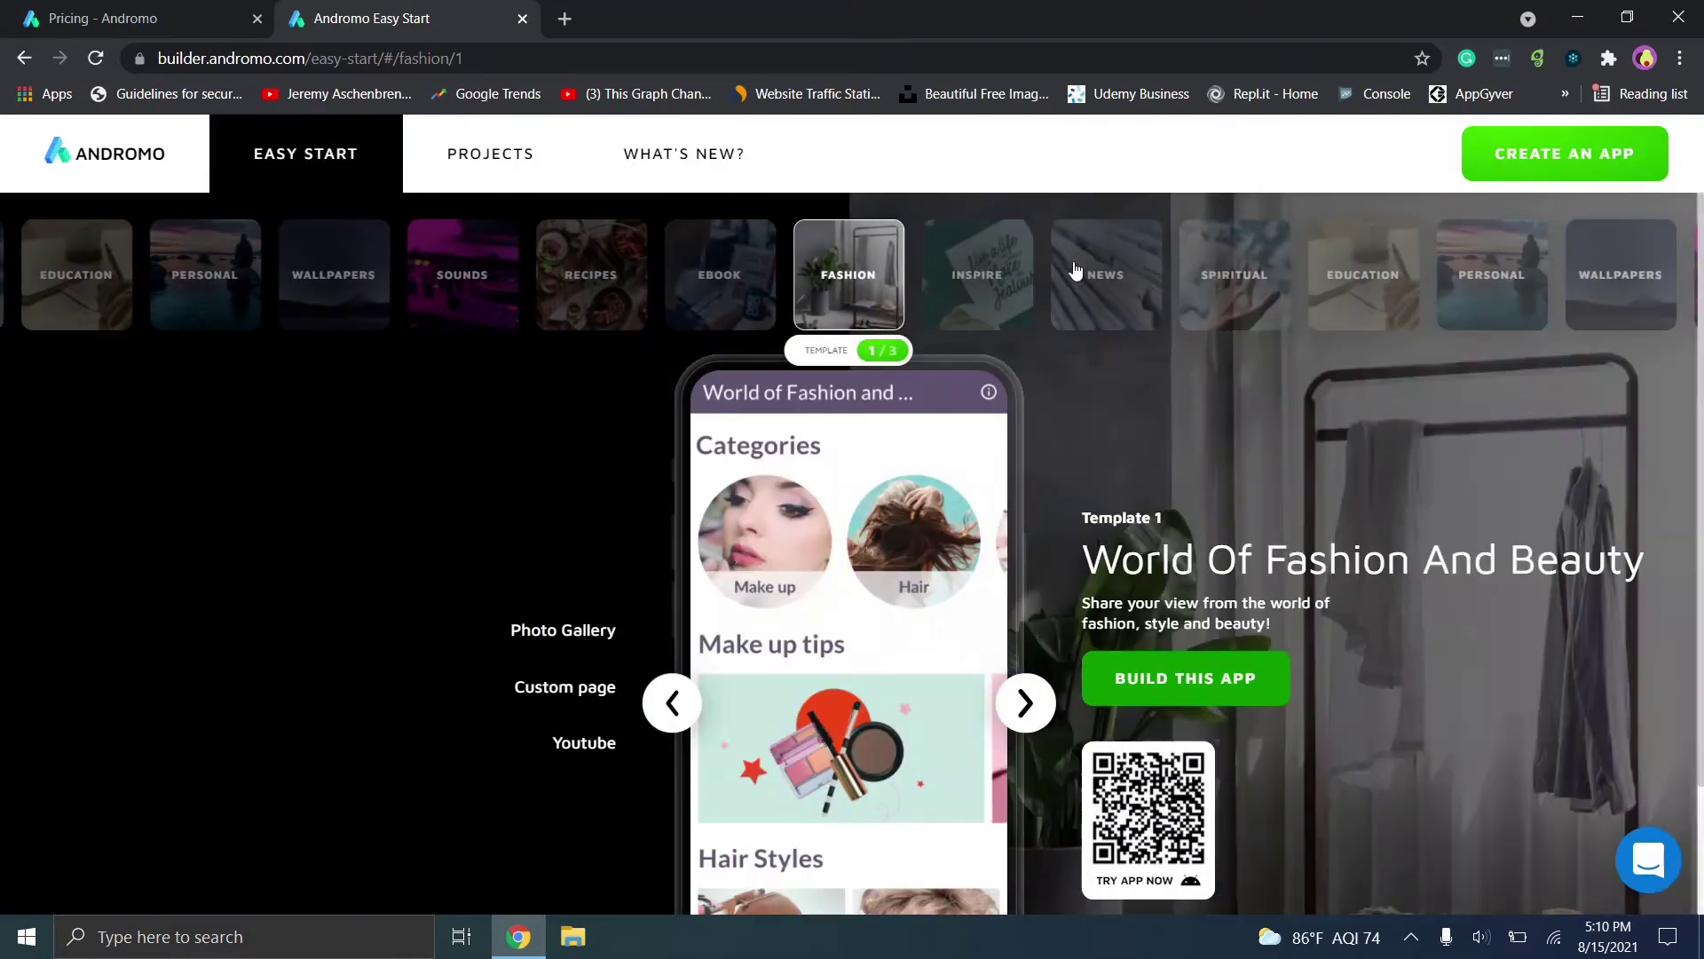
{"action": "left_click", "coordinate": [1078, 263]}
{"action": "left_click", "coordinate": [1209, 272]}
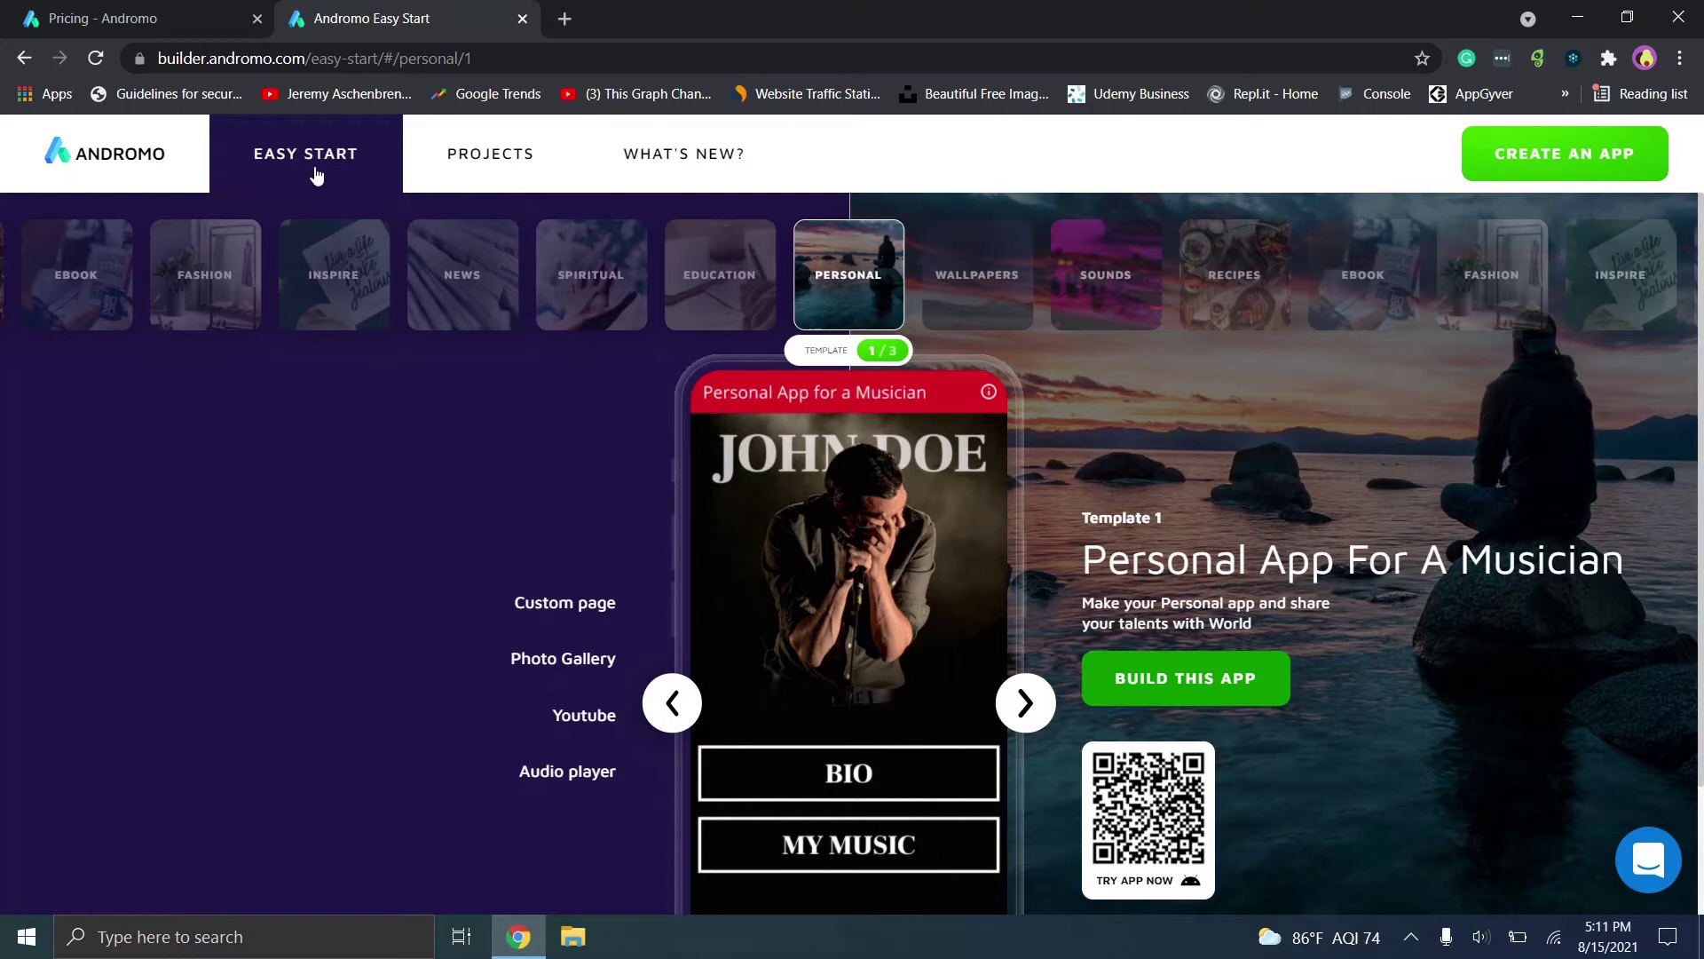
{"action": "left_click", "coordinate": [187, 155]}
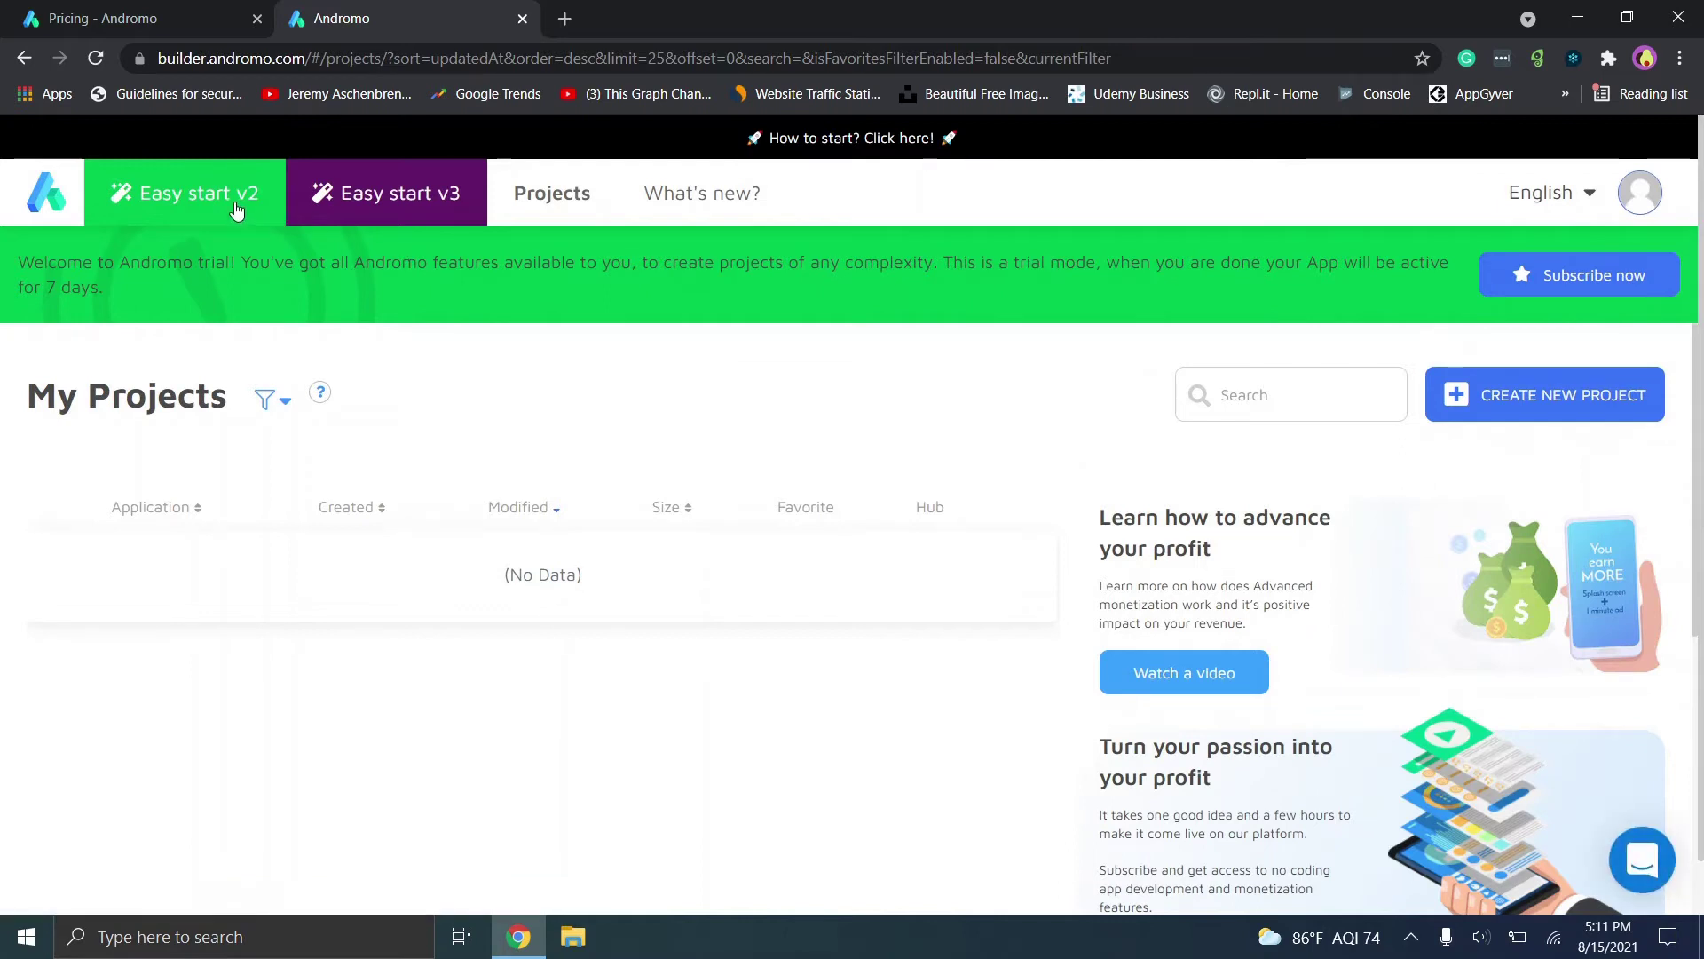
Build a new Spiritual-theme app named 'Test' with Easy Start.
{"action": "left_click", "coordinate": [238, 213]}
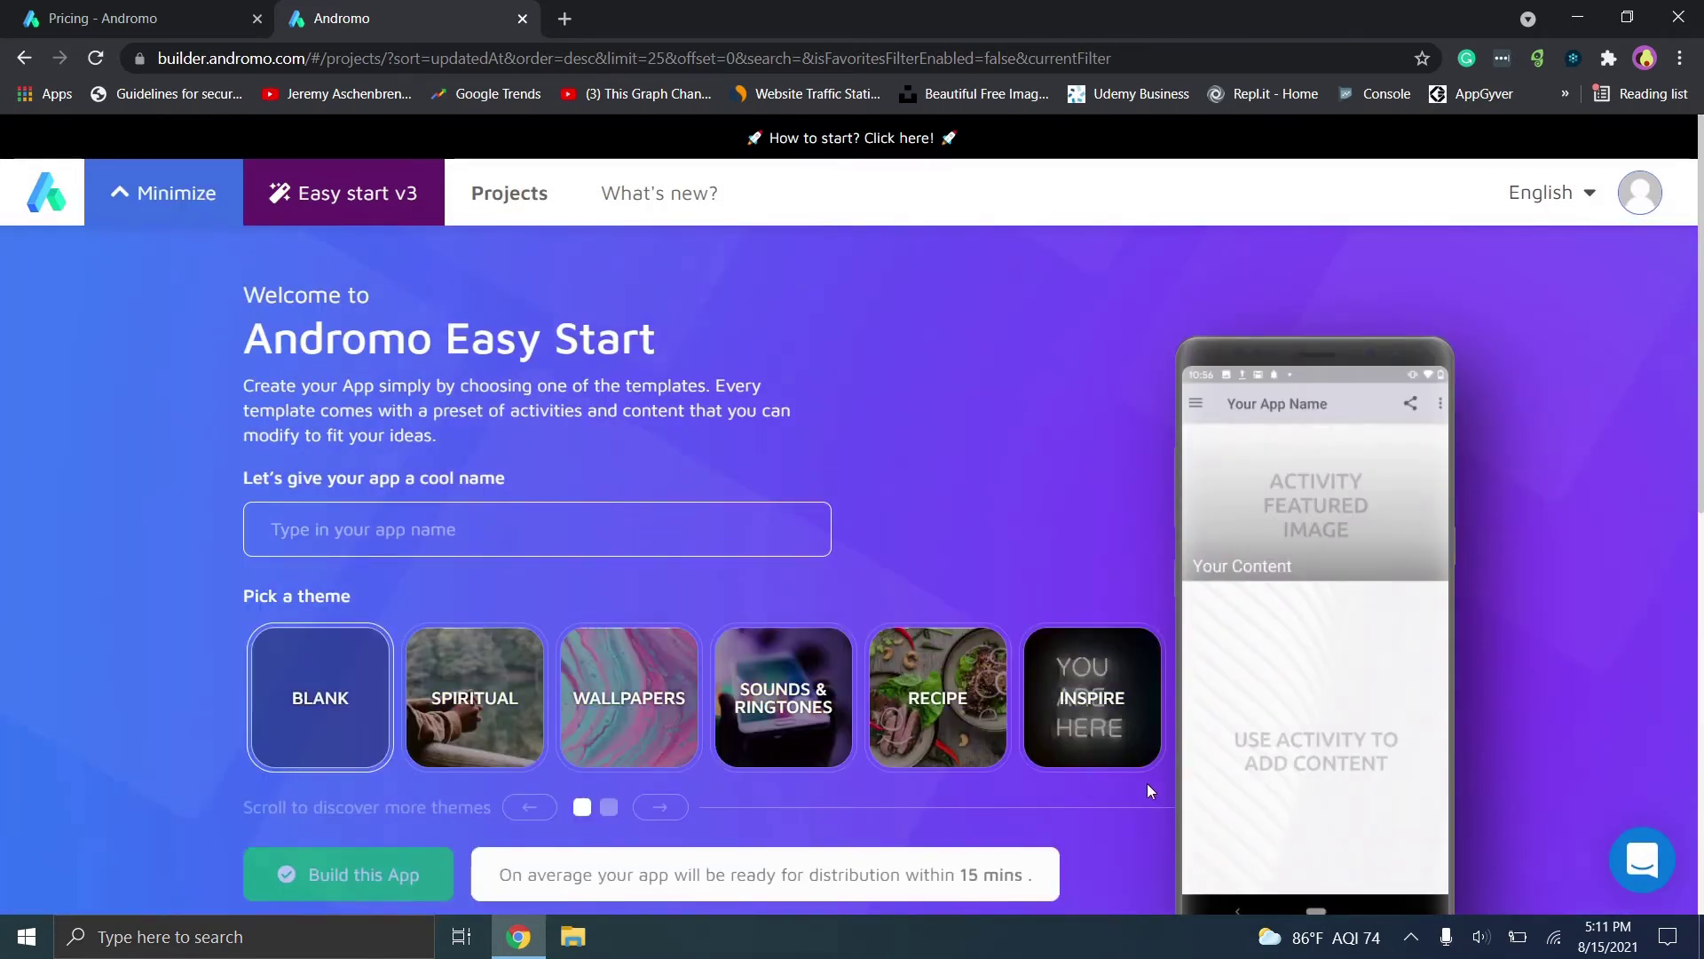
{"action": "left_click", "coordinate": [475, 710]}
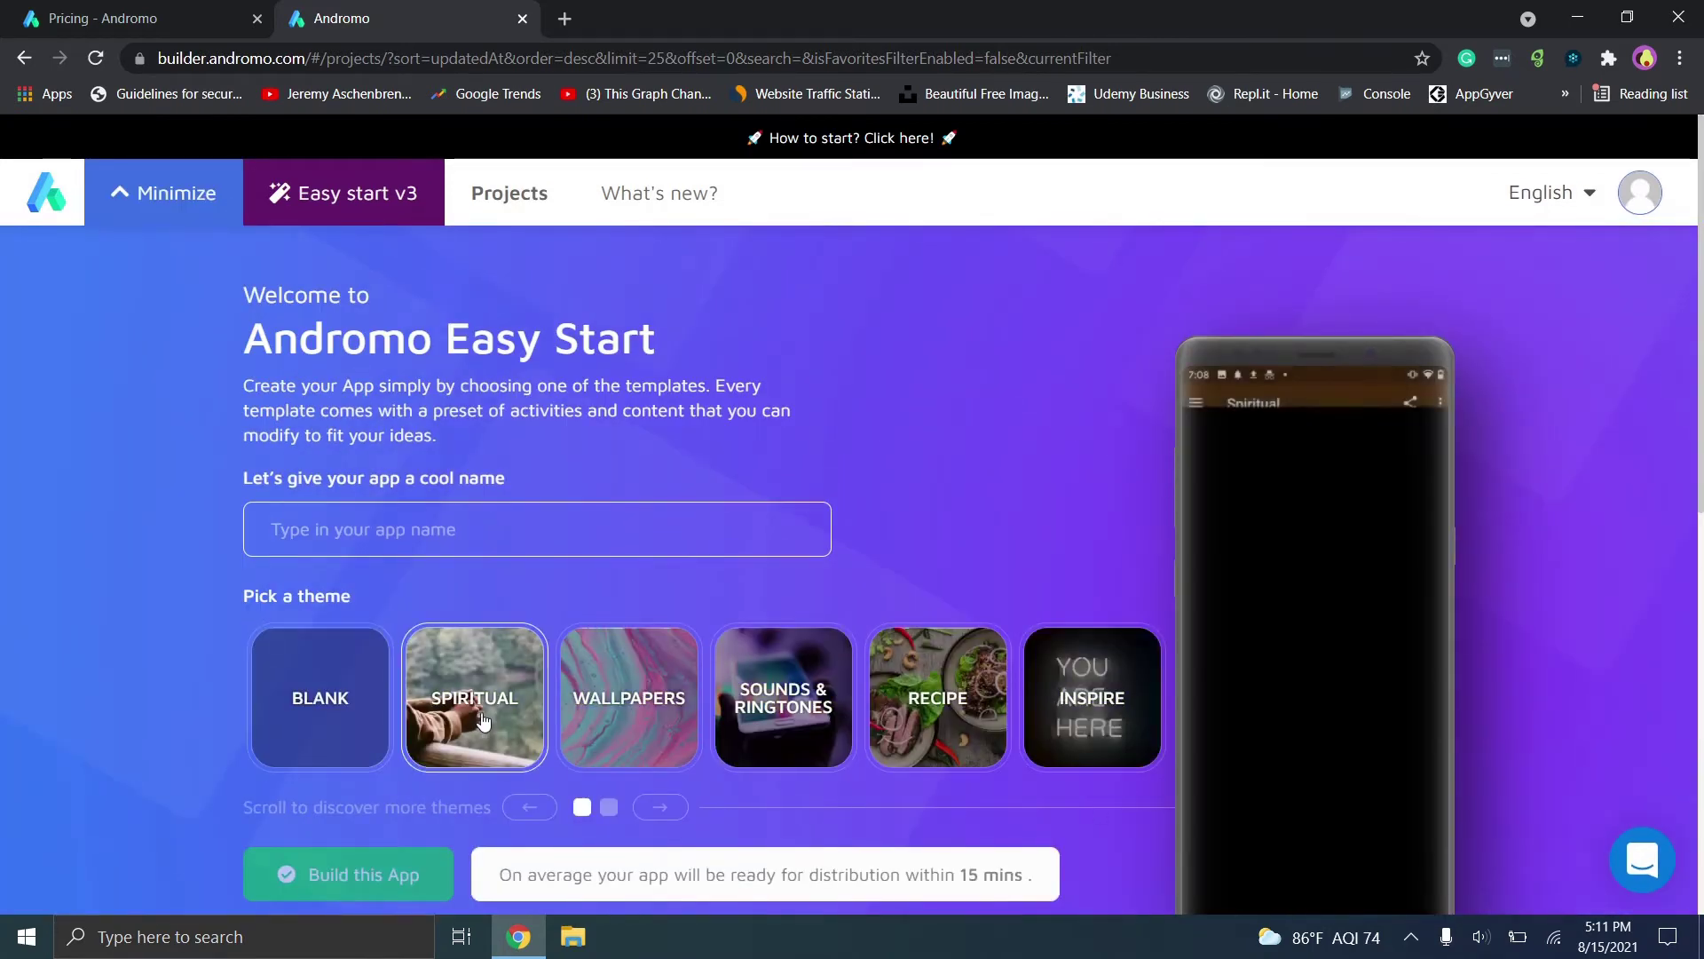
{"action": "left_click", "coordinate": [442, 532]}
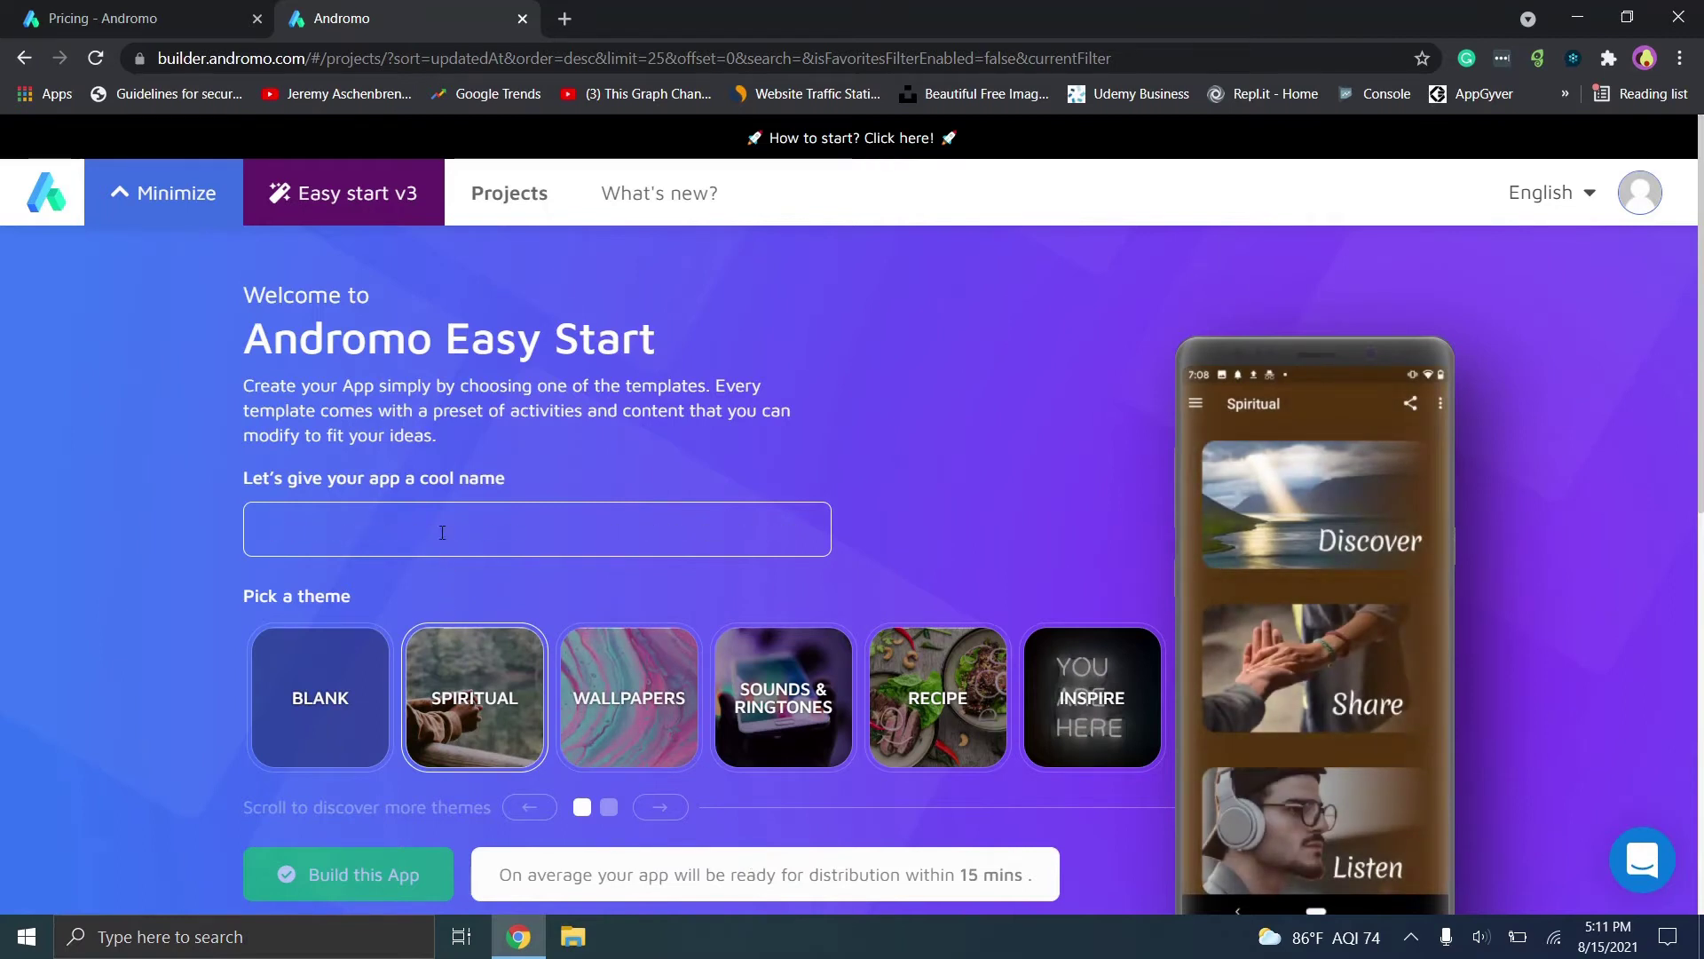
{"action": "type", "text": "Test"}
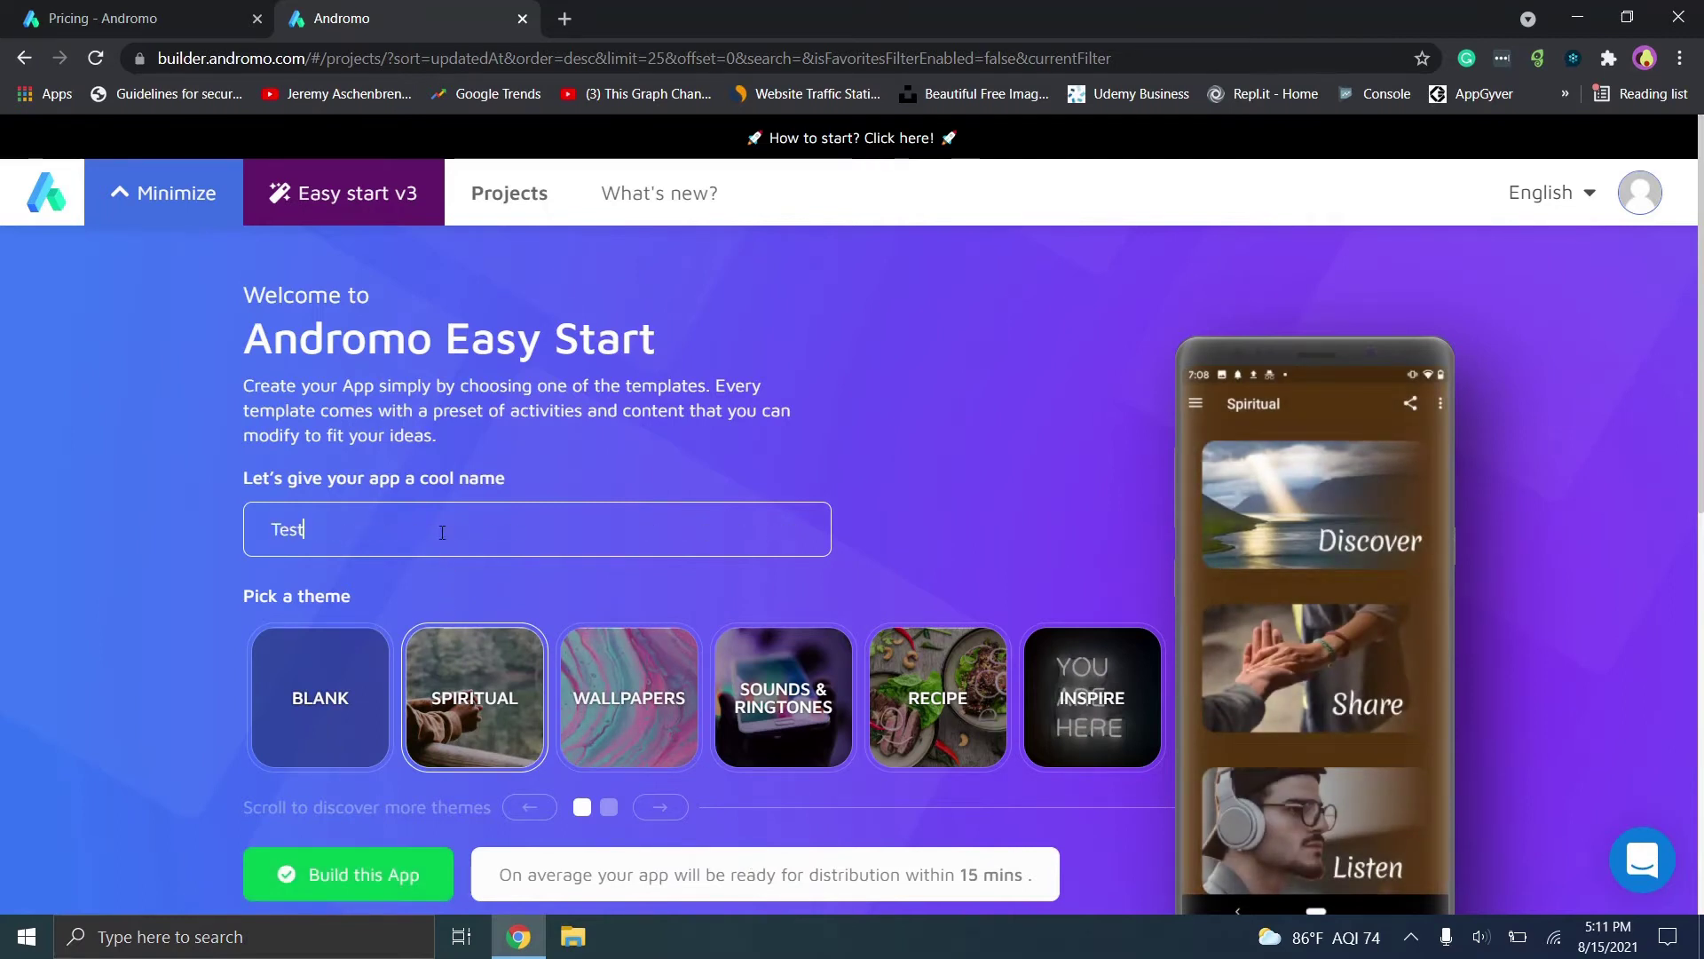
{"action": "left_click", "coordinate": [408, 877]}
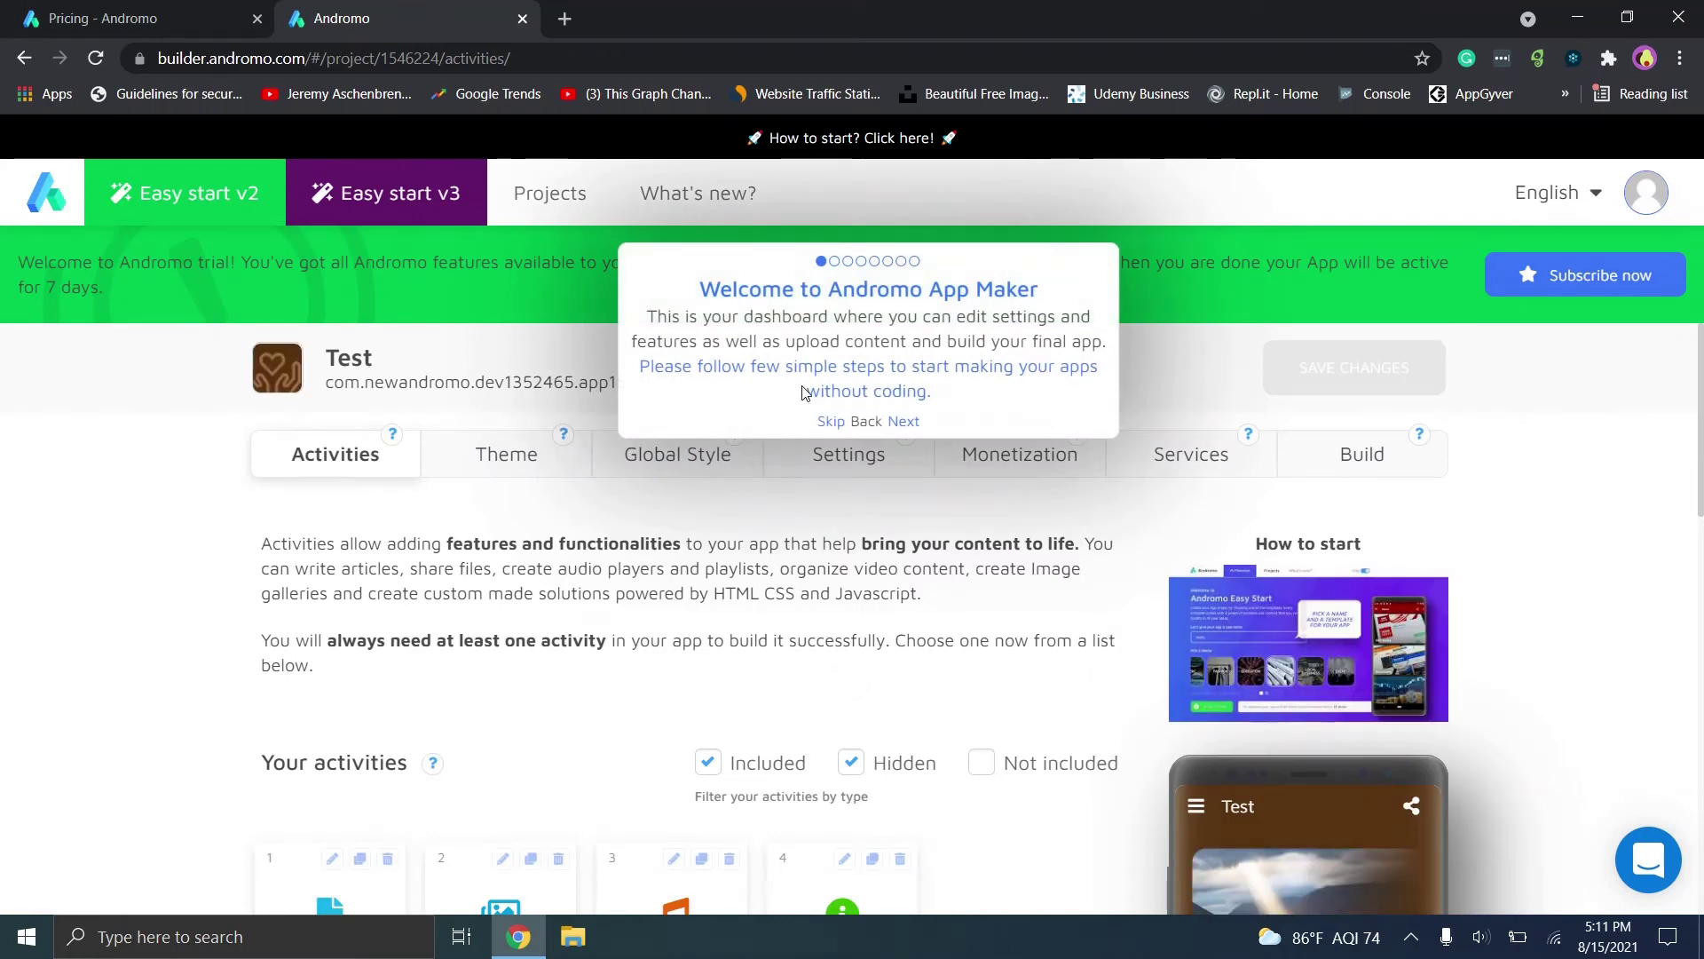
Skip the welcome tour and review the four activities and the available activity types.
{"action": "double_click", "coordinate": [833, 423]}
{"action": "left_click", "coordinate": [832, 423]}
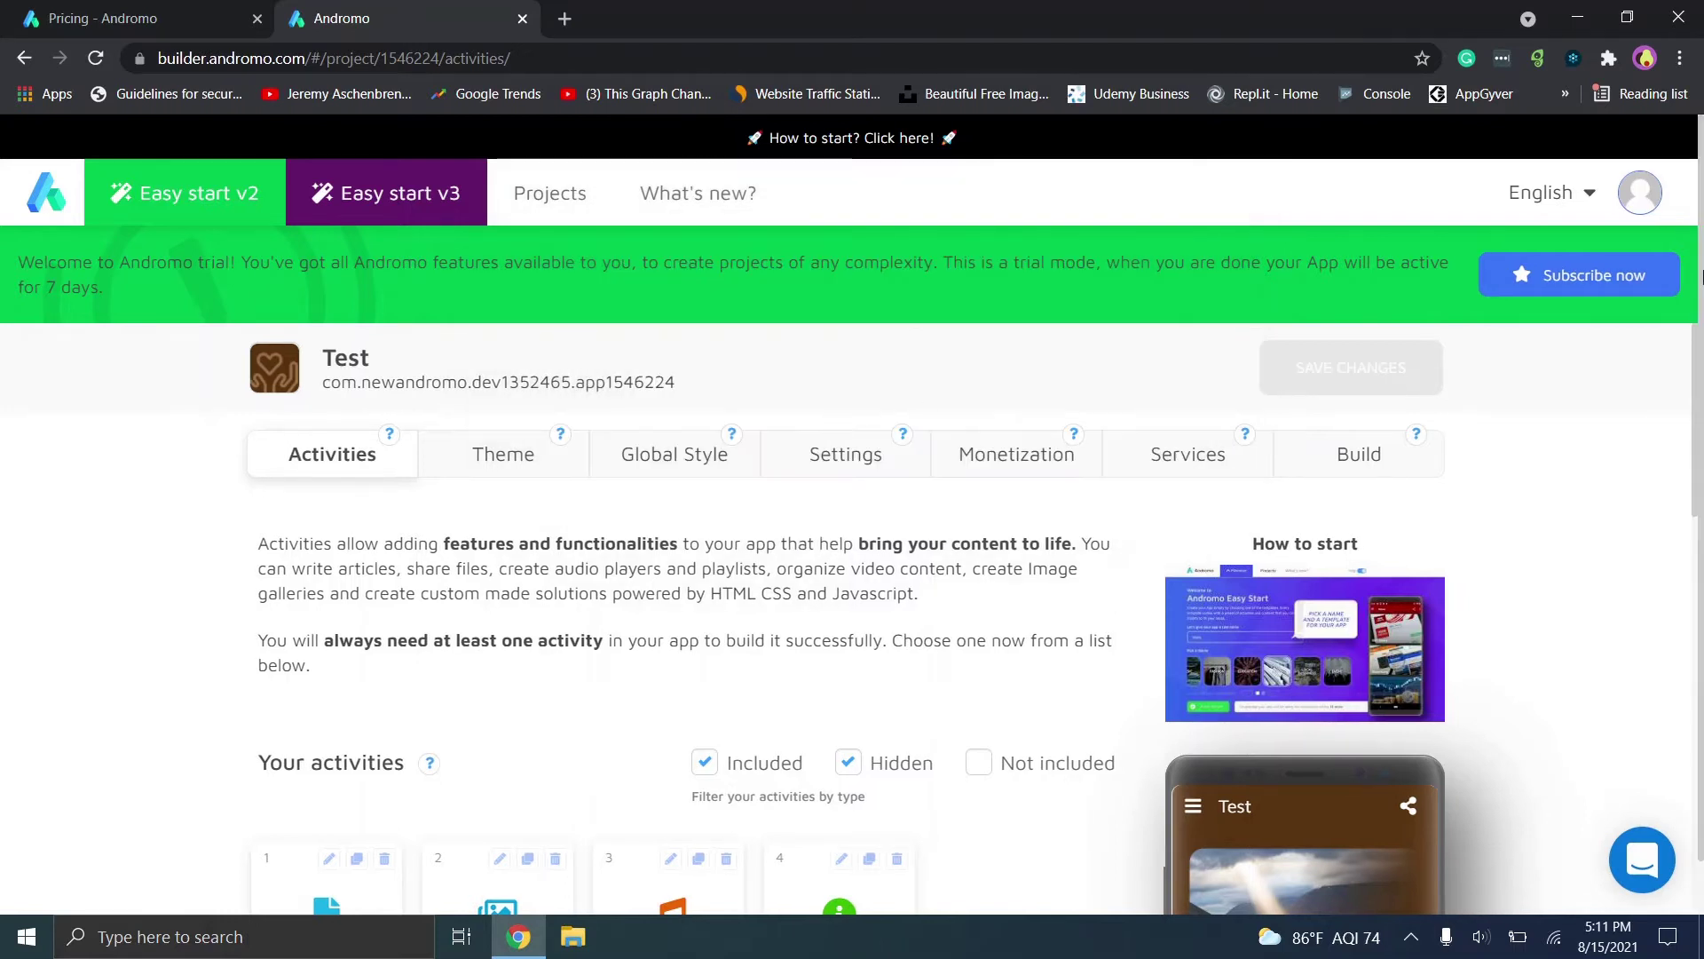
{"action": "scroll", "coordinate": [1700, 278], "scroll_direction": "down", "scroll_amount": 1}
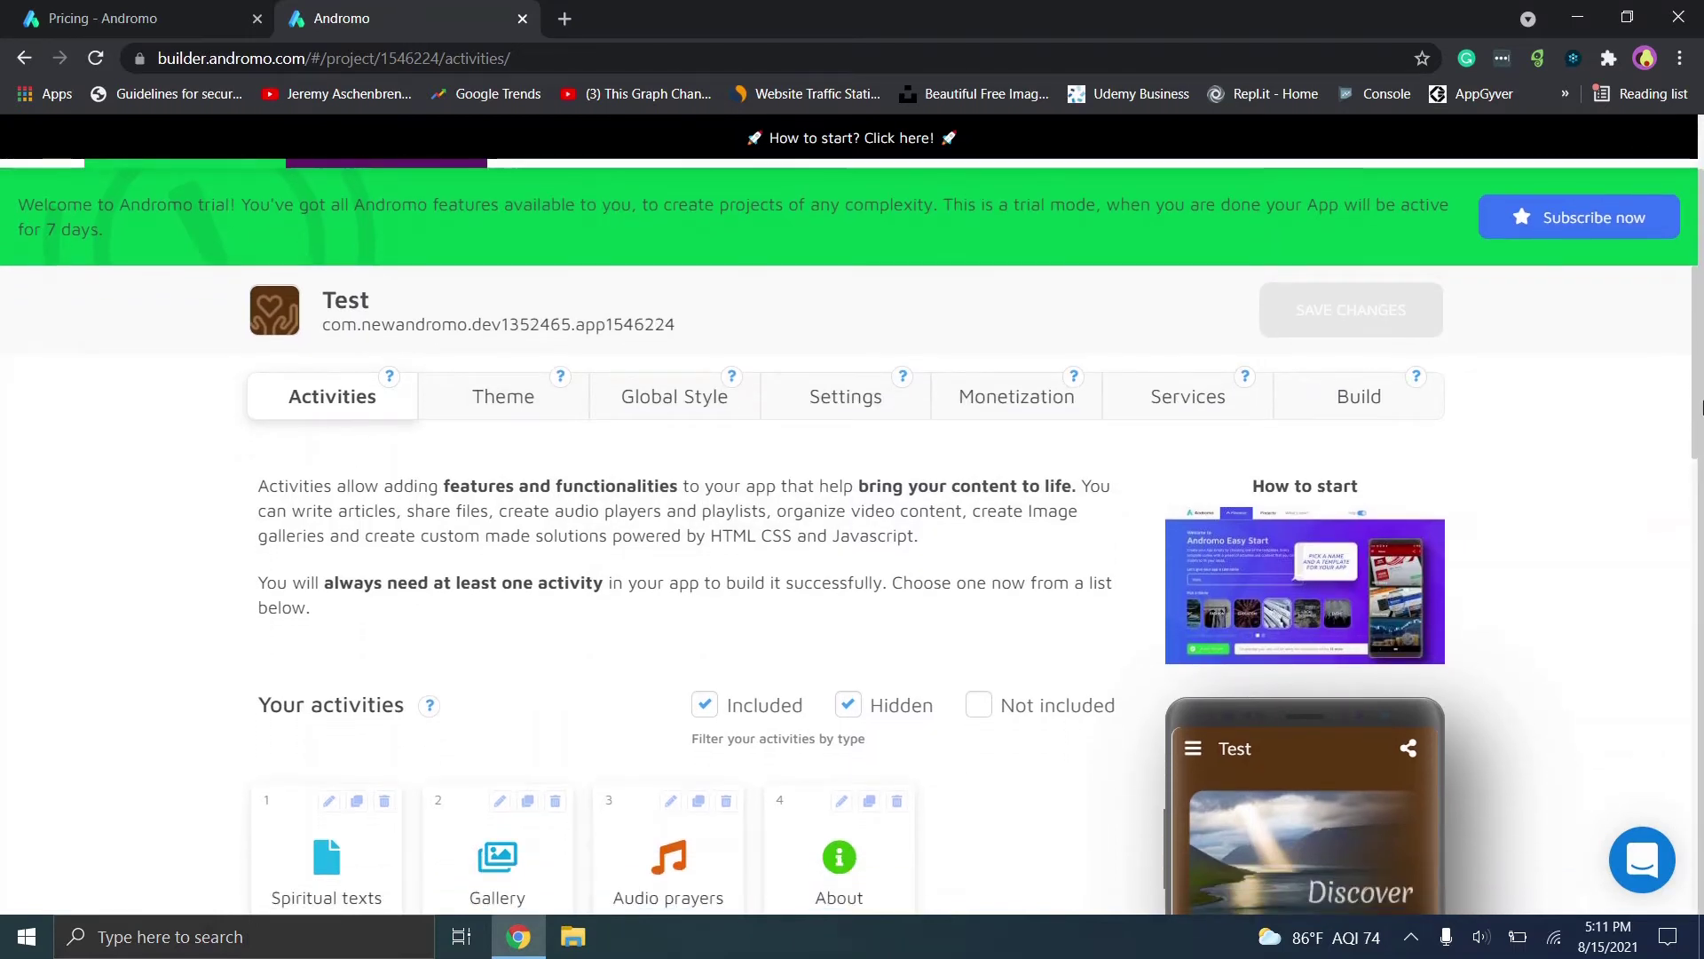
{"action": "scroll", "coordinate": [880, 790], "scroll_direction": "down", "scroll_amount": 3}
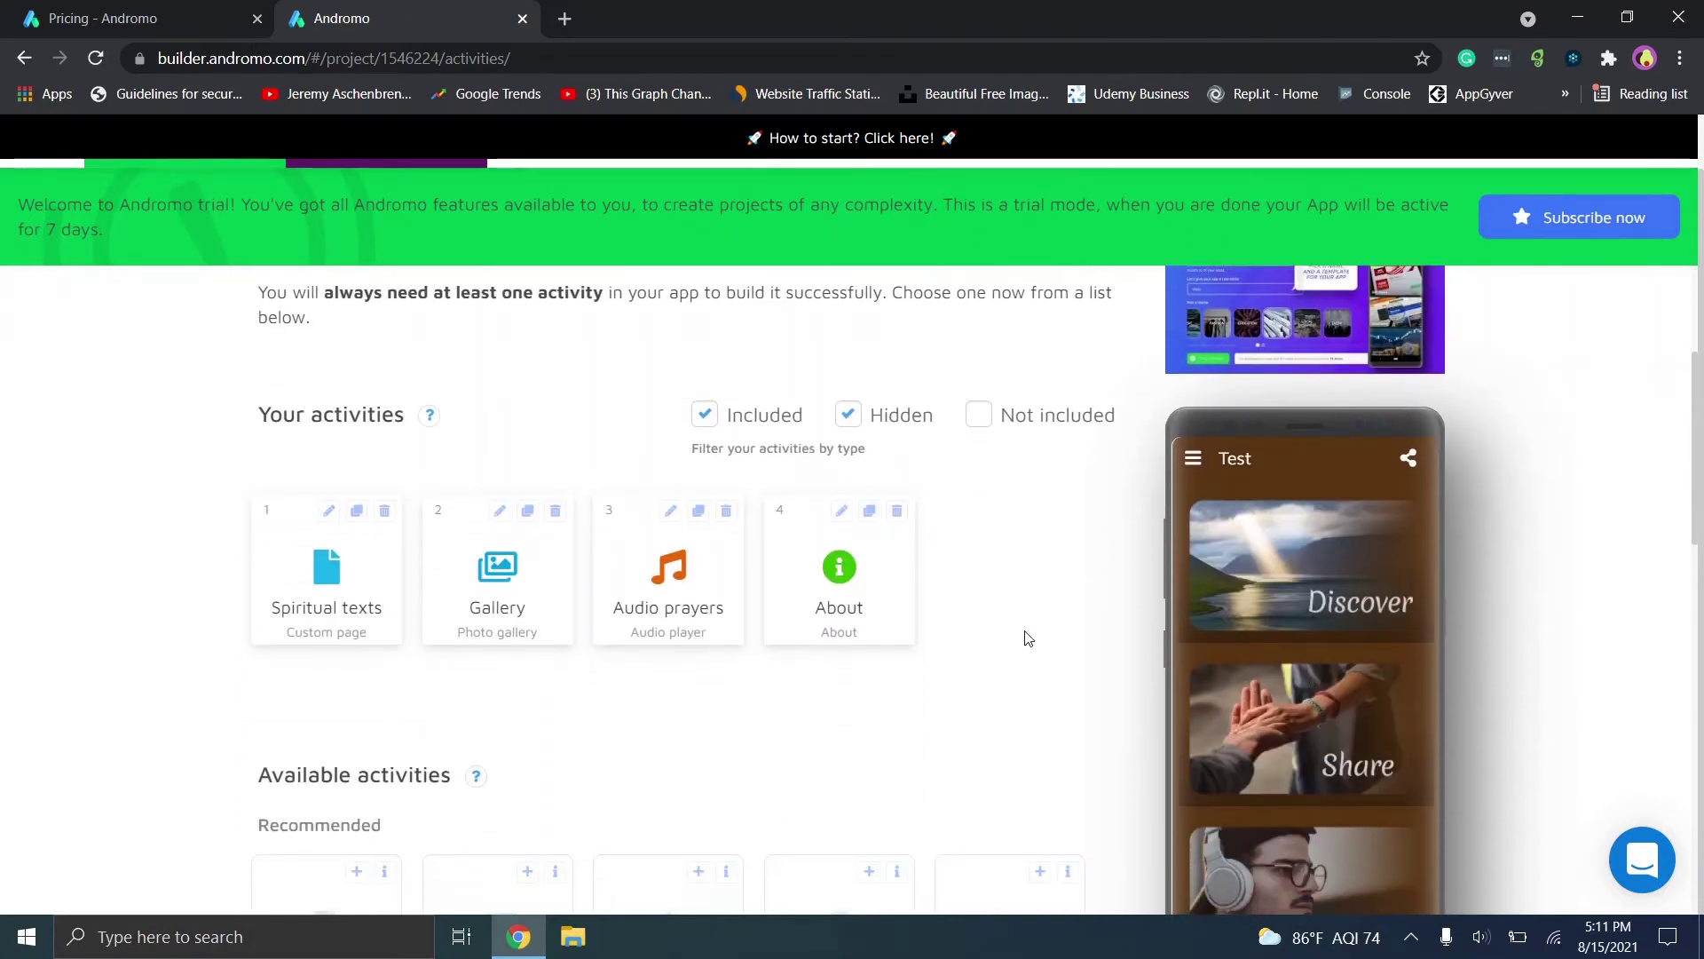
{"action": "scroll", "coordinate": [1020, 634], "scroll_direction": "down", "scroll_amount": 2}
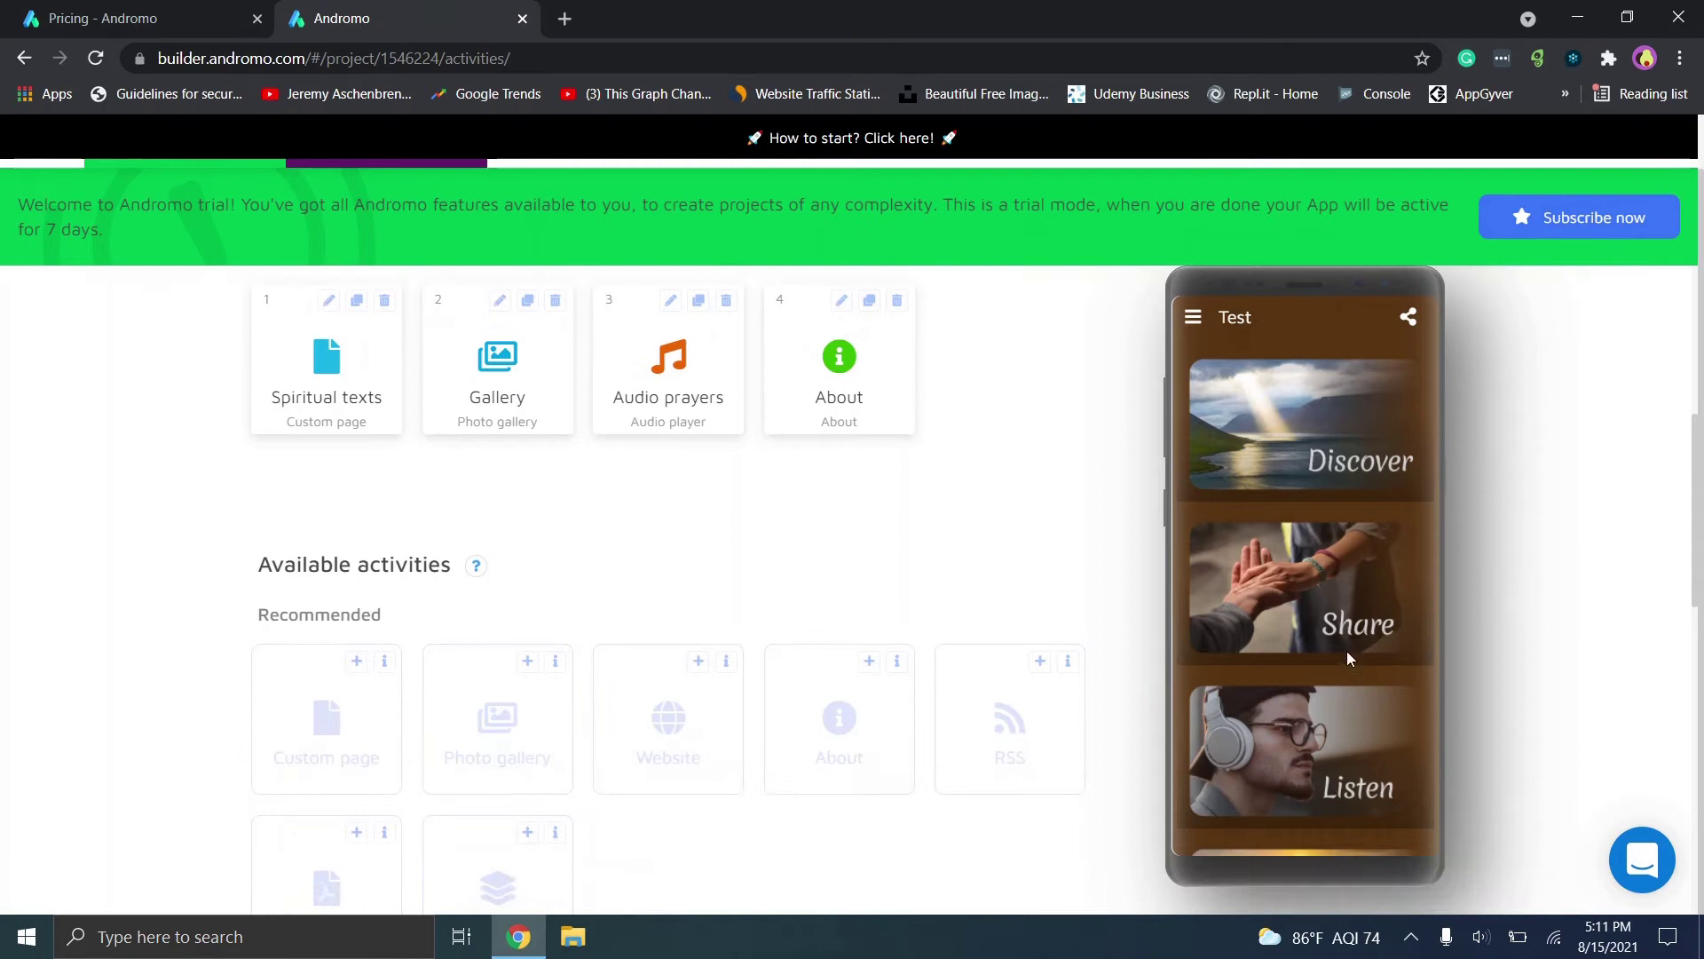
{"action": "left_click_drag", "start_coordinate": [315, 714], "coordinate": [464, 563]}
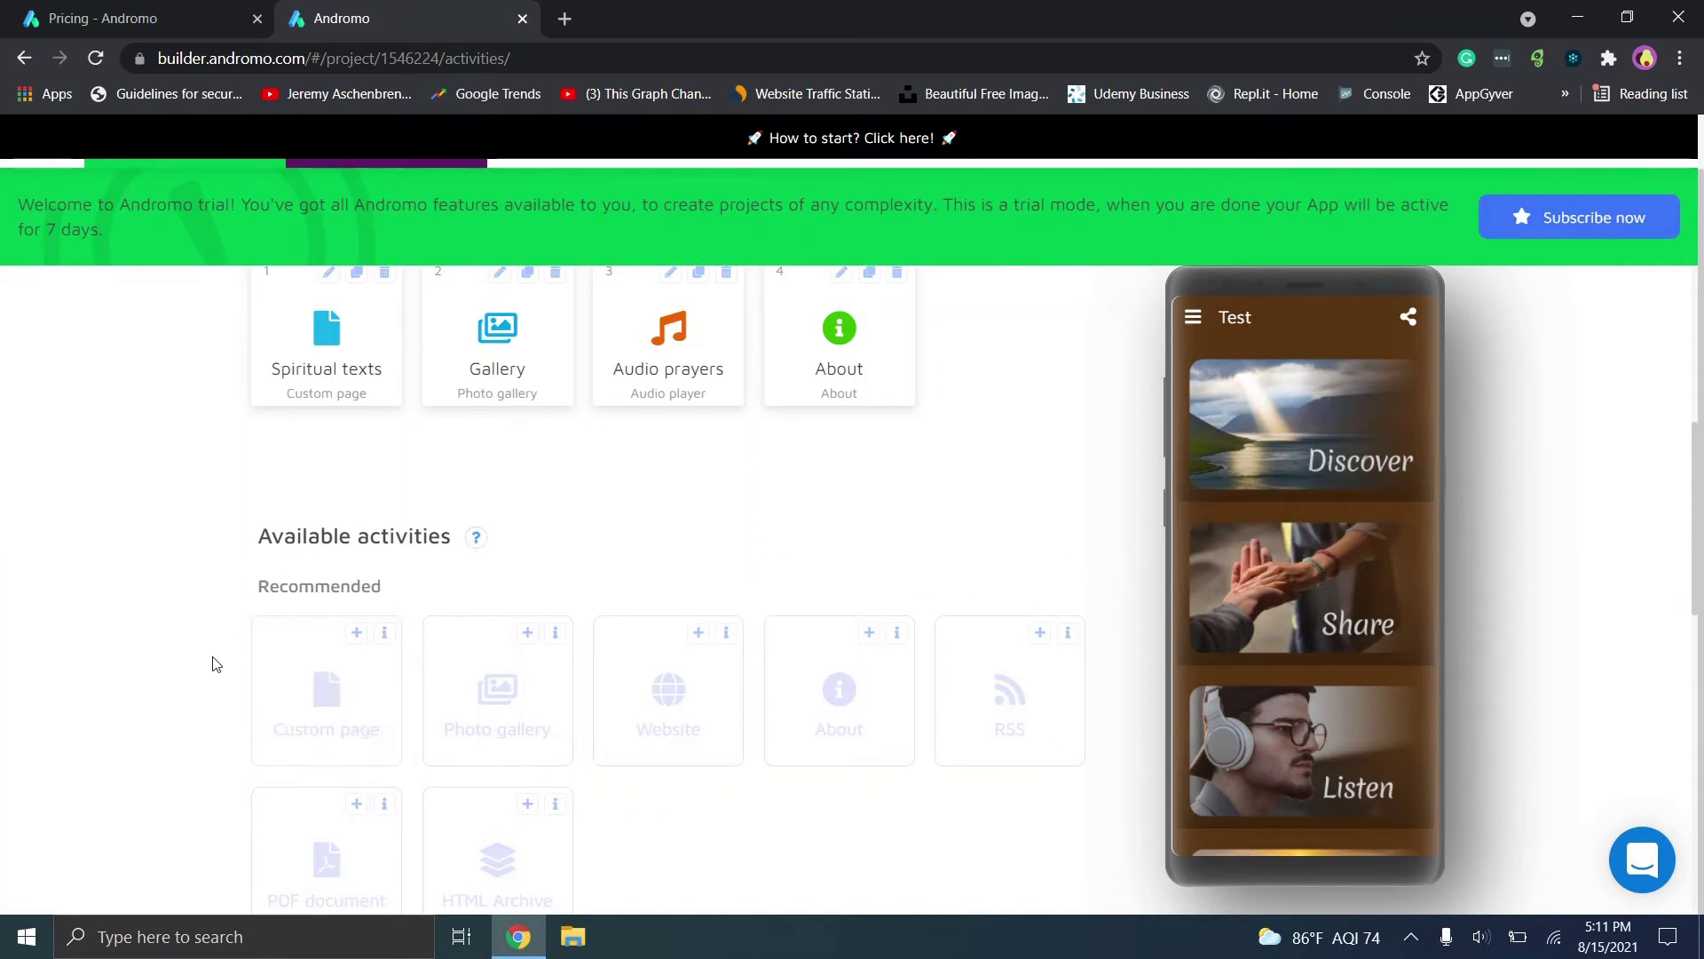
{"action": "scroll", "coordinate": [257, 604], "scroll_direction": "down", "scroll_amount": 3}
{"action": "scroll", "coordinate": [390, 551], "scroll_direction": "up", "scroll_amount": 5}
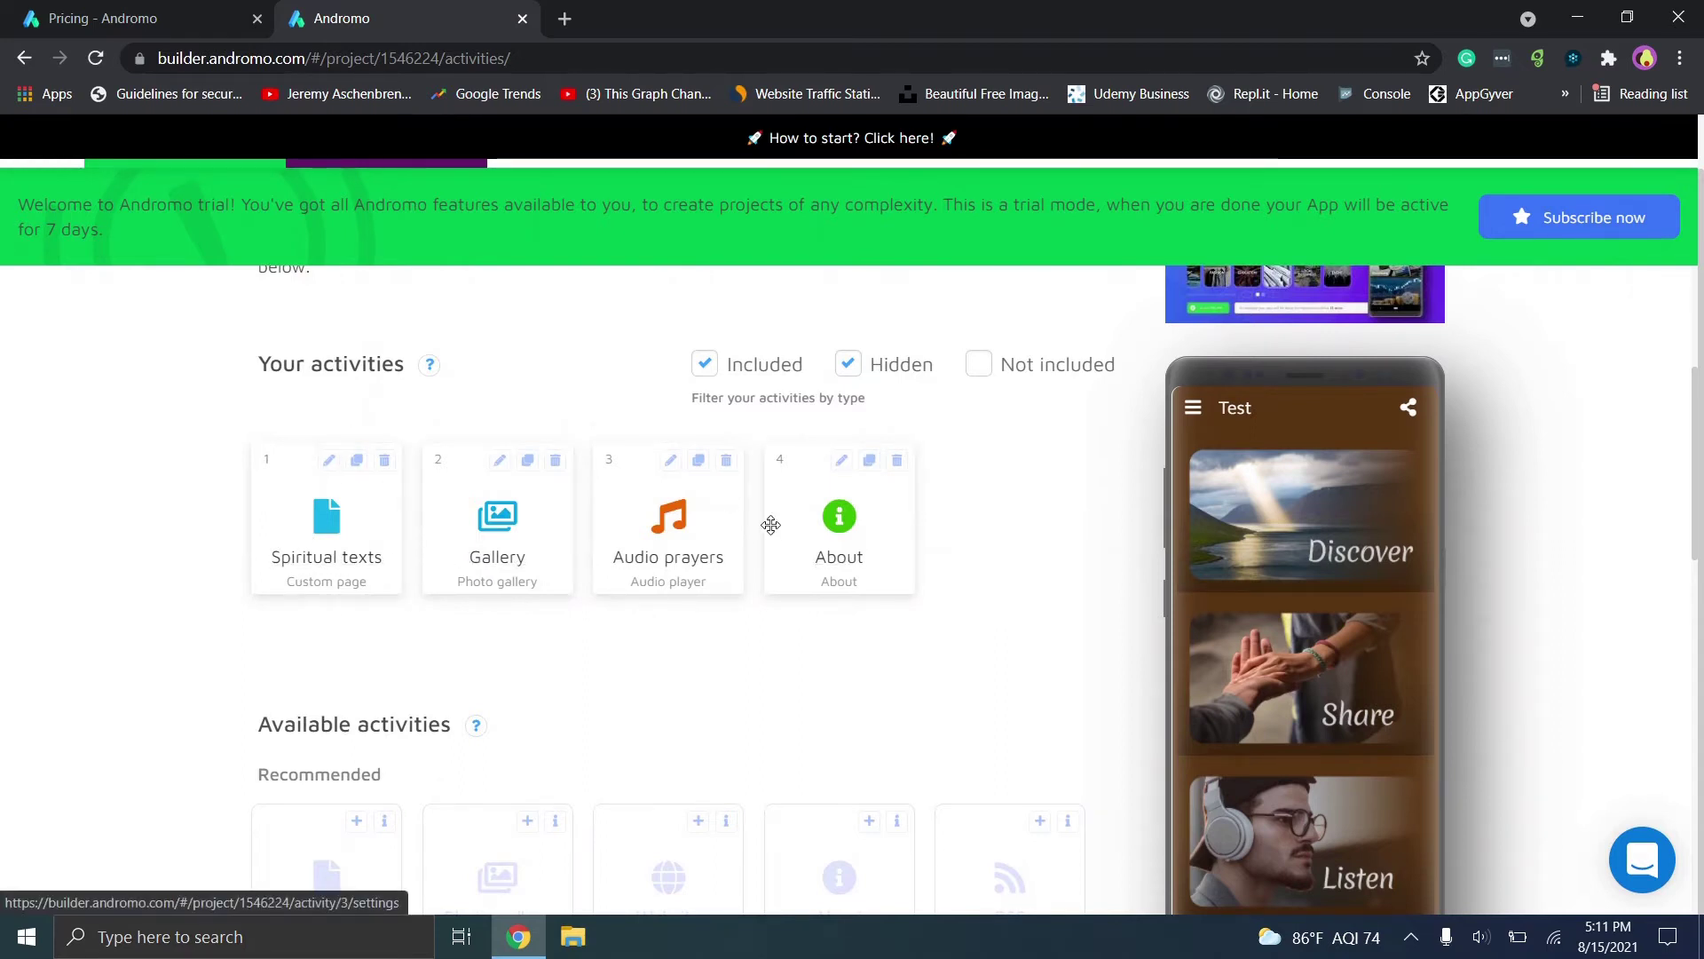
Add a Custom page activity as the fifth activity and scroll through the list.
{"action": "left_click", "coordinate": [356, 822]}
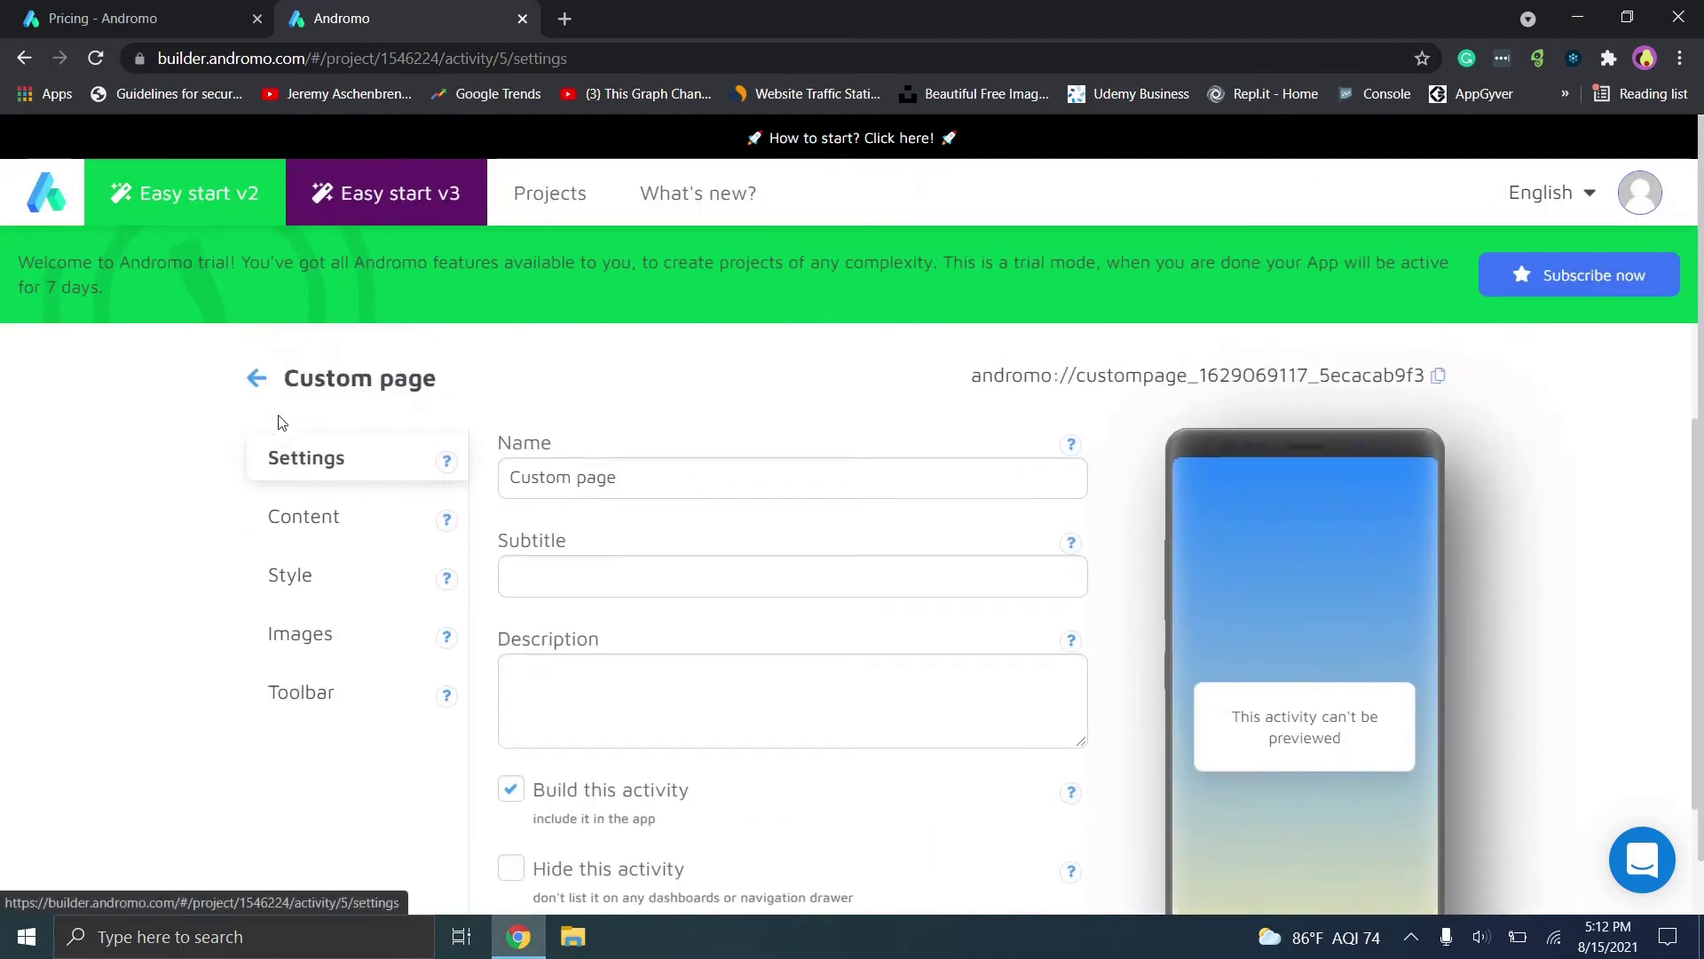
{"action": "left_click", "coordinate": [256, 379]}
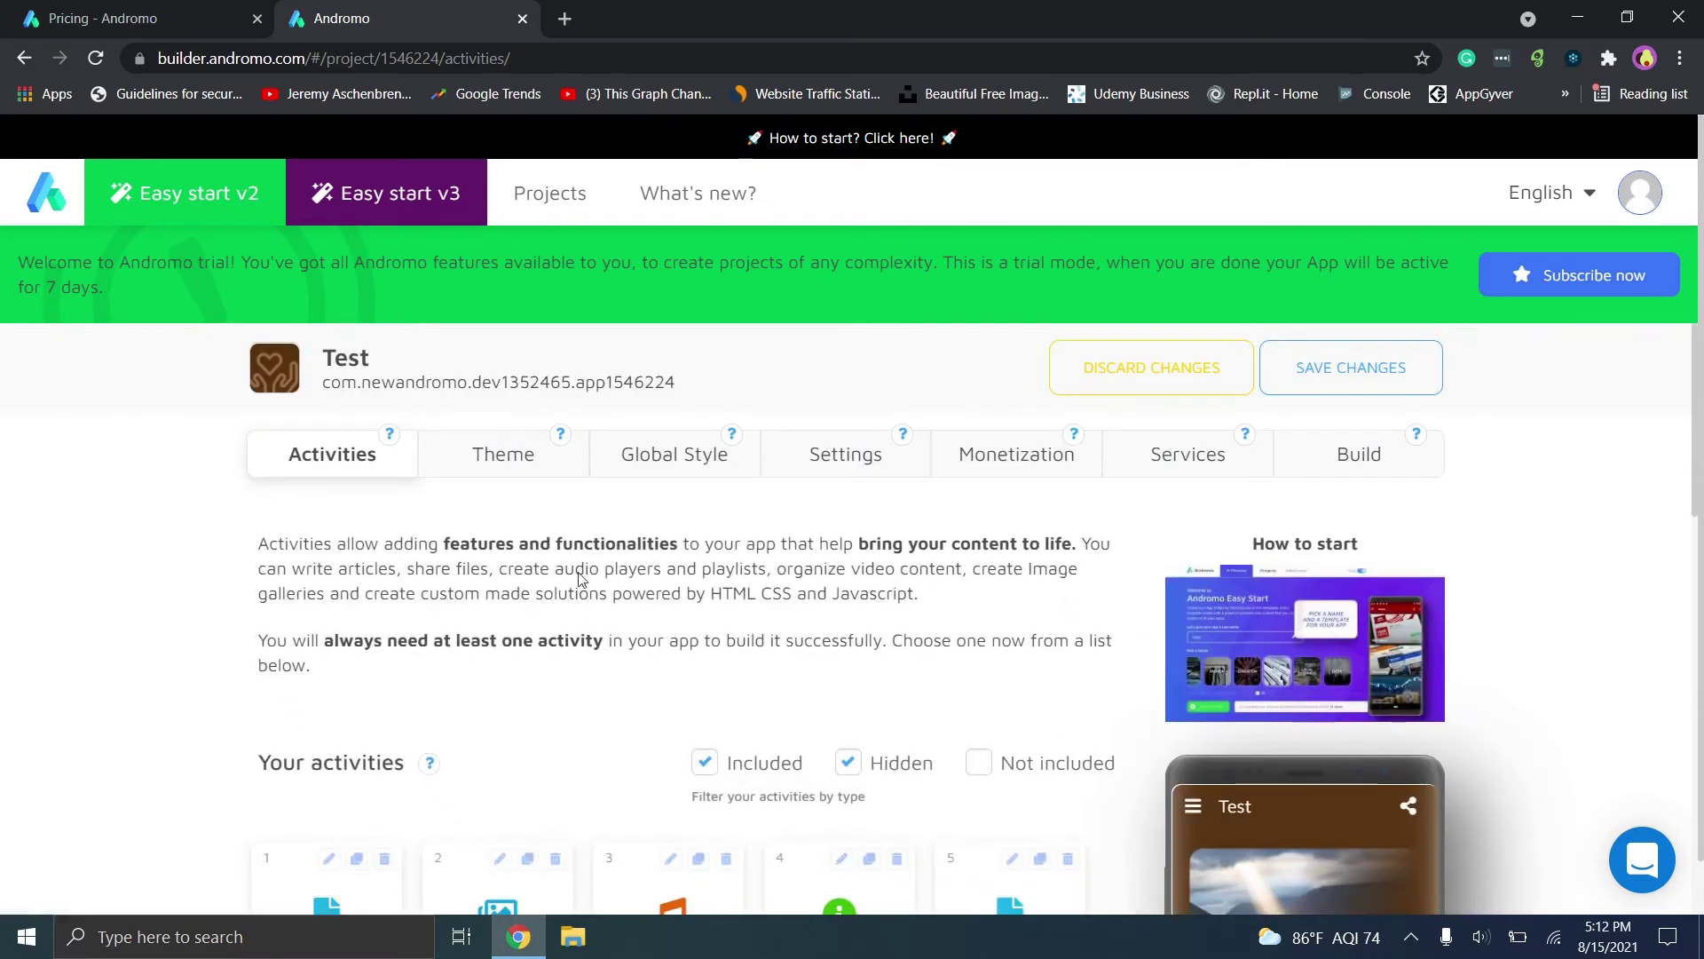
{"action": "scroll", "coordinate": [629, 568], "scroll_direction": "down", "scroll_amount": 6}
{"action": "scroll", "coordinate": [524, 710], "scroll_direction": "down", "scroll_amount": 5}
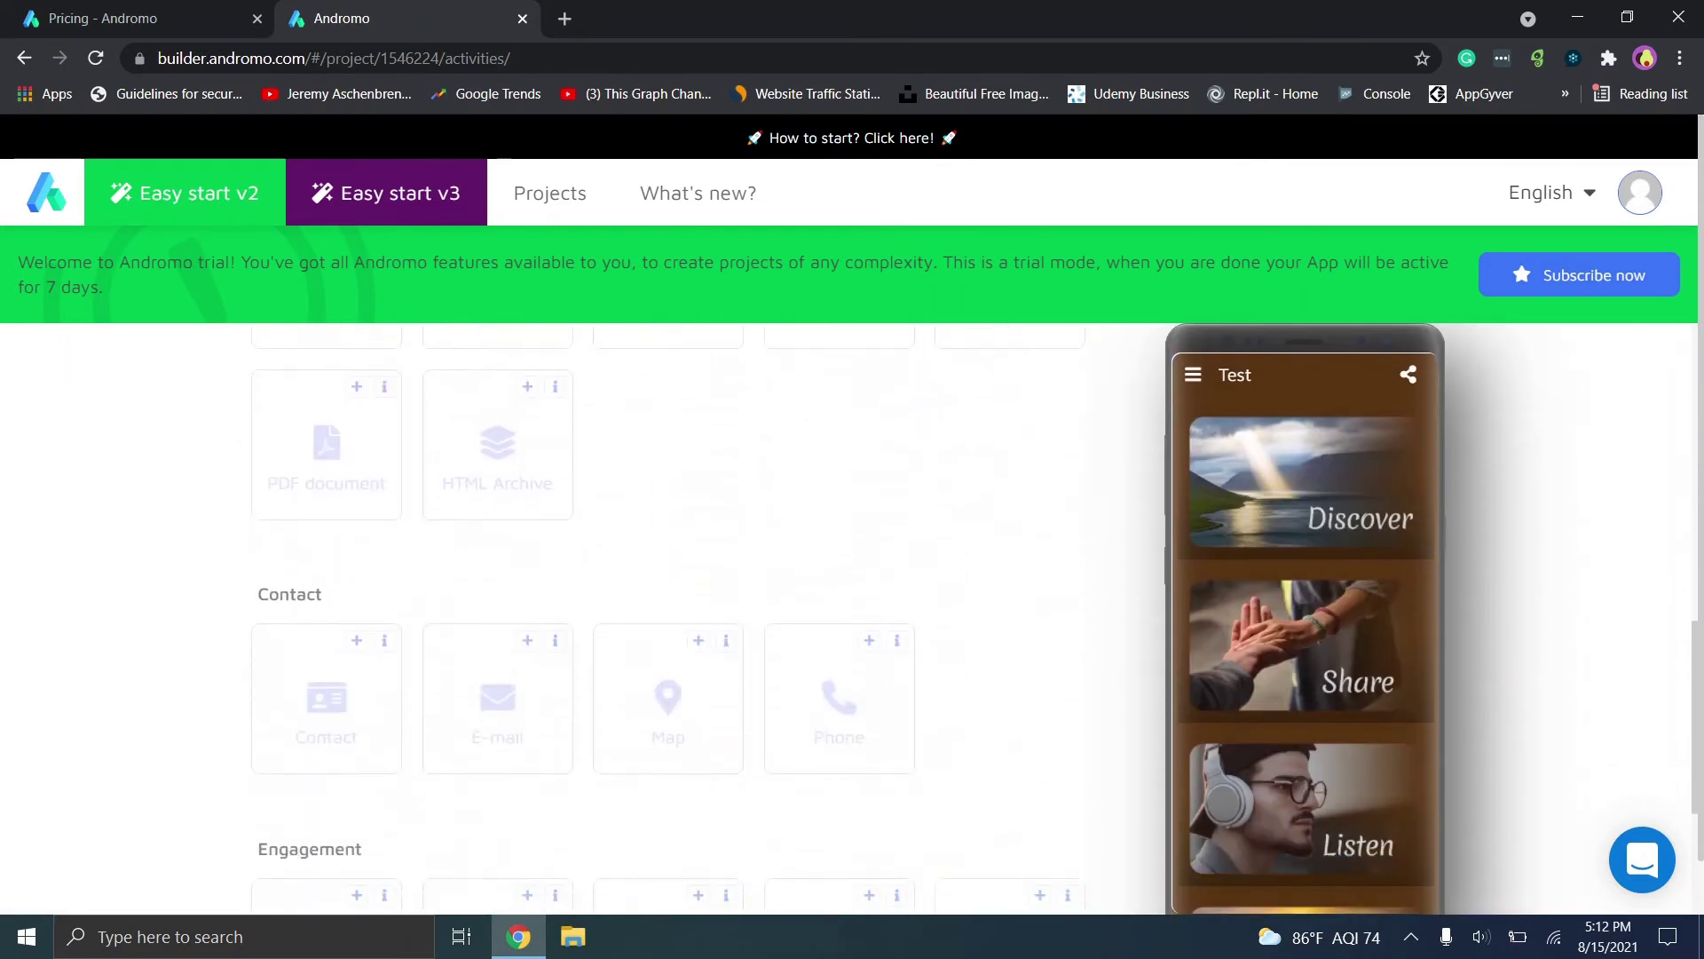
{"action": "scroll", "coordinate": [497, 621], "scroll_direction": "down", "scroll_amount": 5}
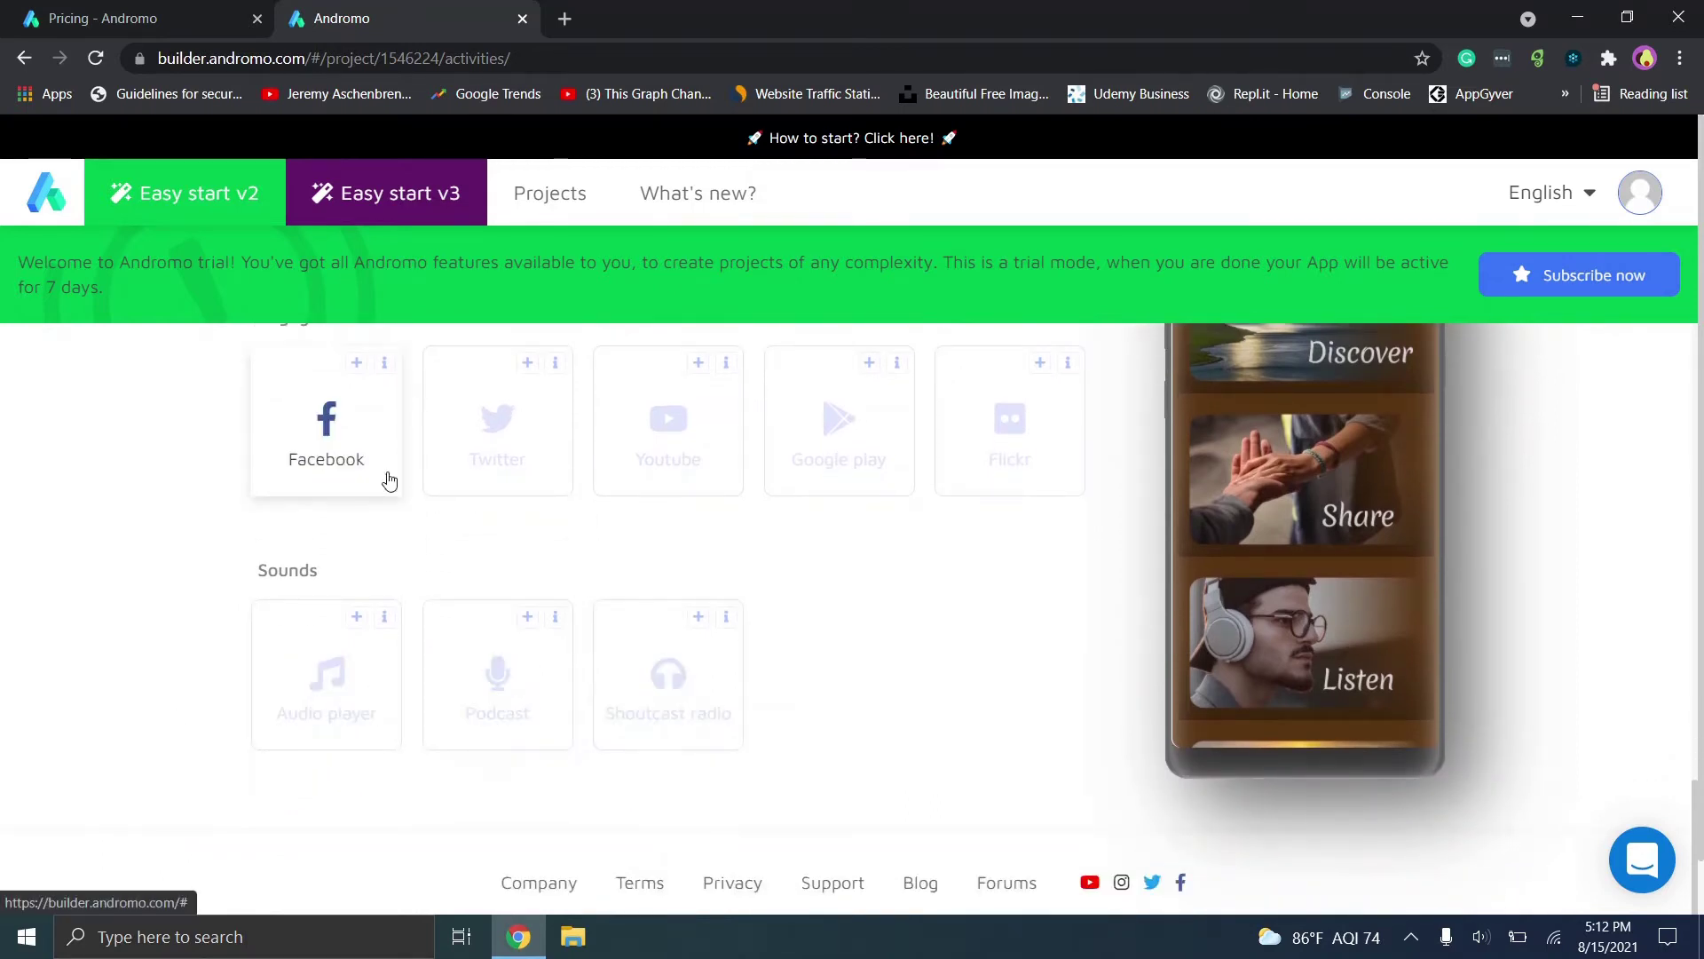
{"action": "scroll", "coordinate": [372, 484], "scroll_direction": "up", "scroll_amount": 2}
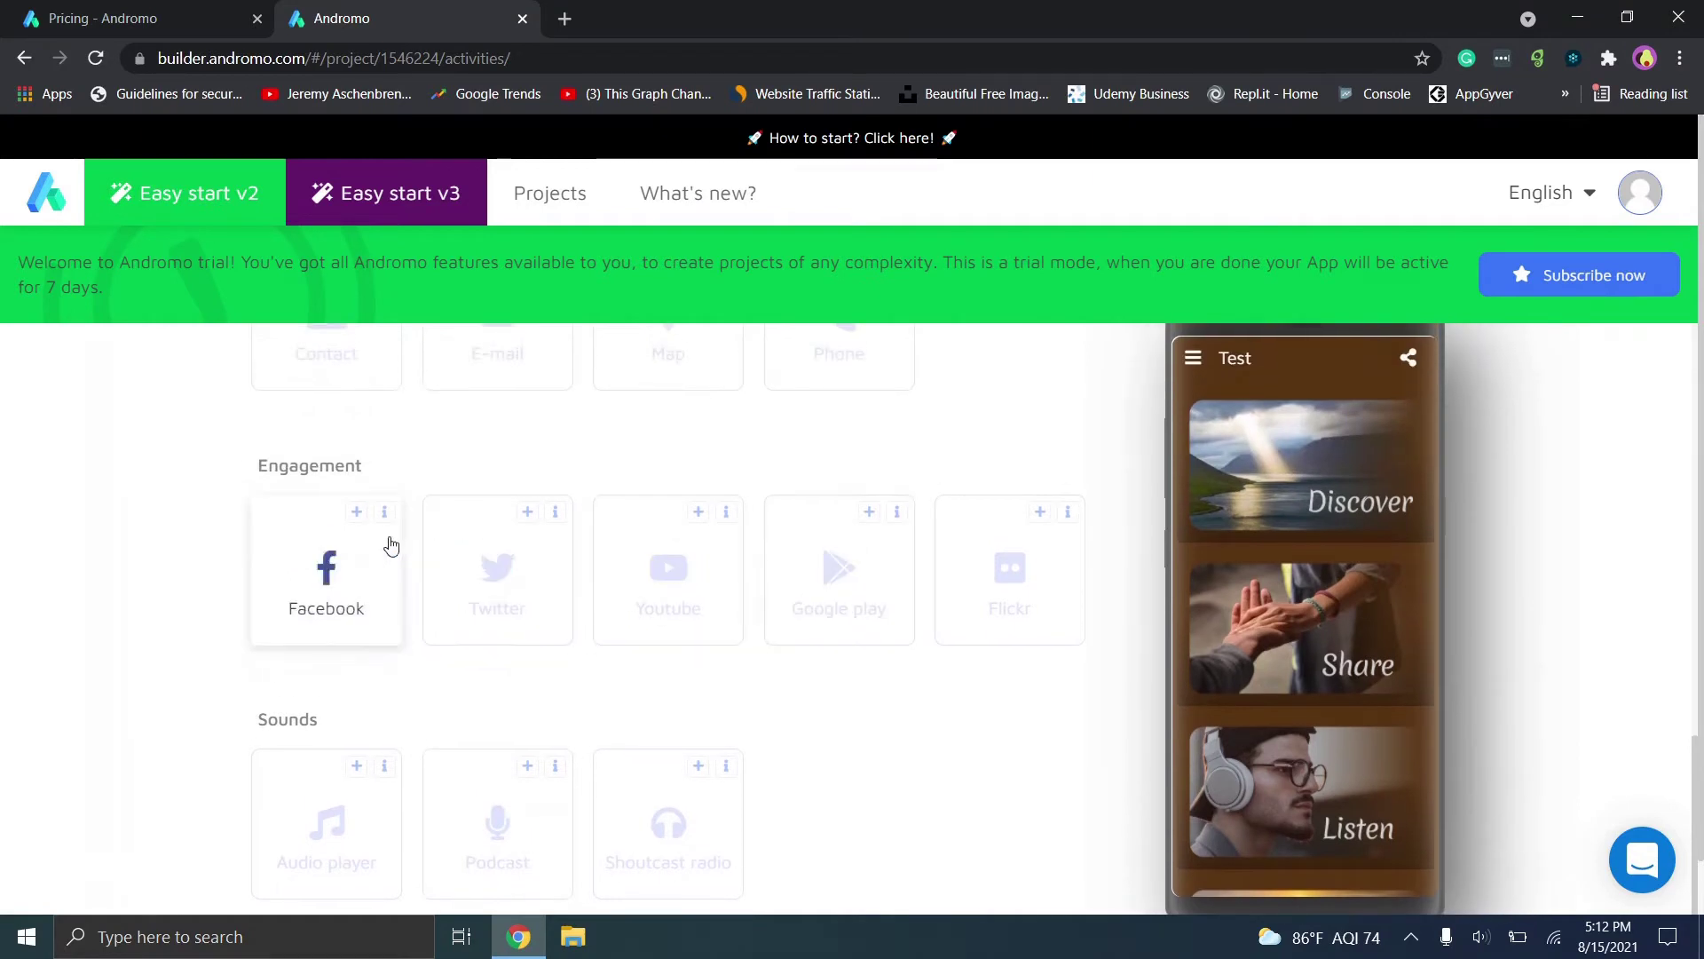
{"action": "scroll", "coordinate": [388, 543], "scroll_direction": "up", "scroll_amount": 3}
{"action": "scroll", "coordinate": [422, 457], "scroll_direction": "up", "scroll_amount": 10}
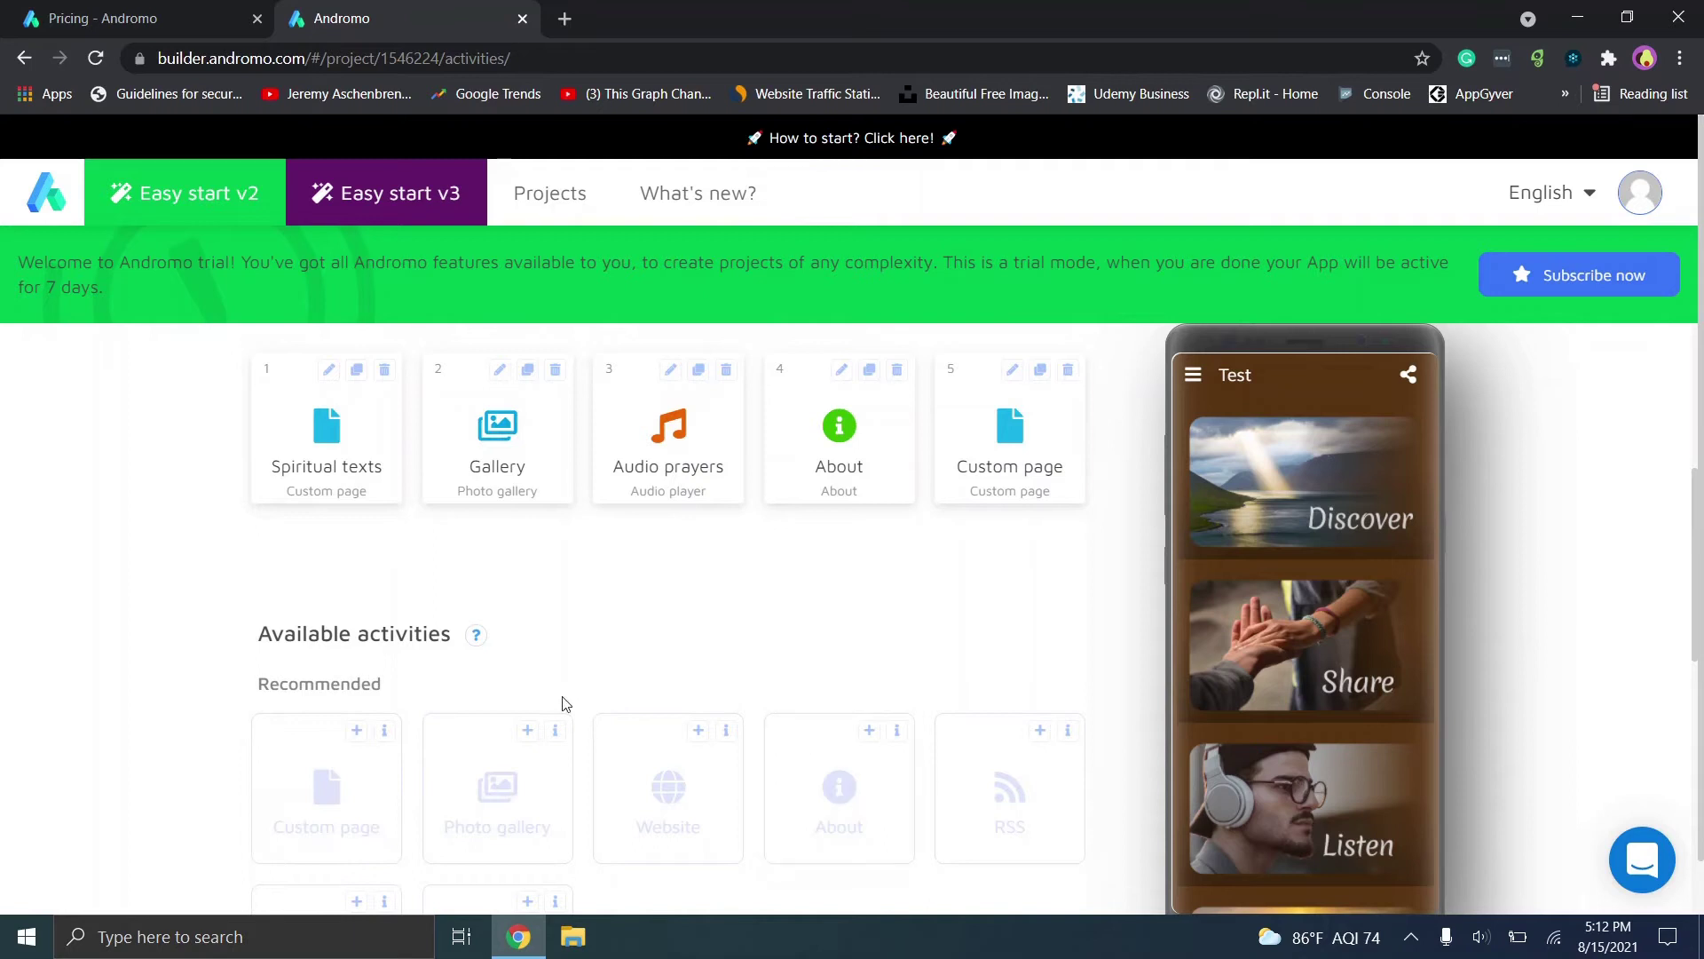
Add a Website activity and give it the description 'This is it'.
{"action": "left_click", "coordinate": [695, 731]}
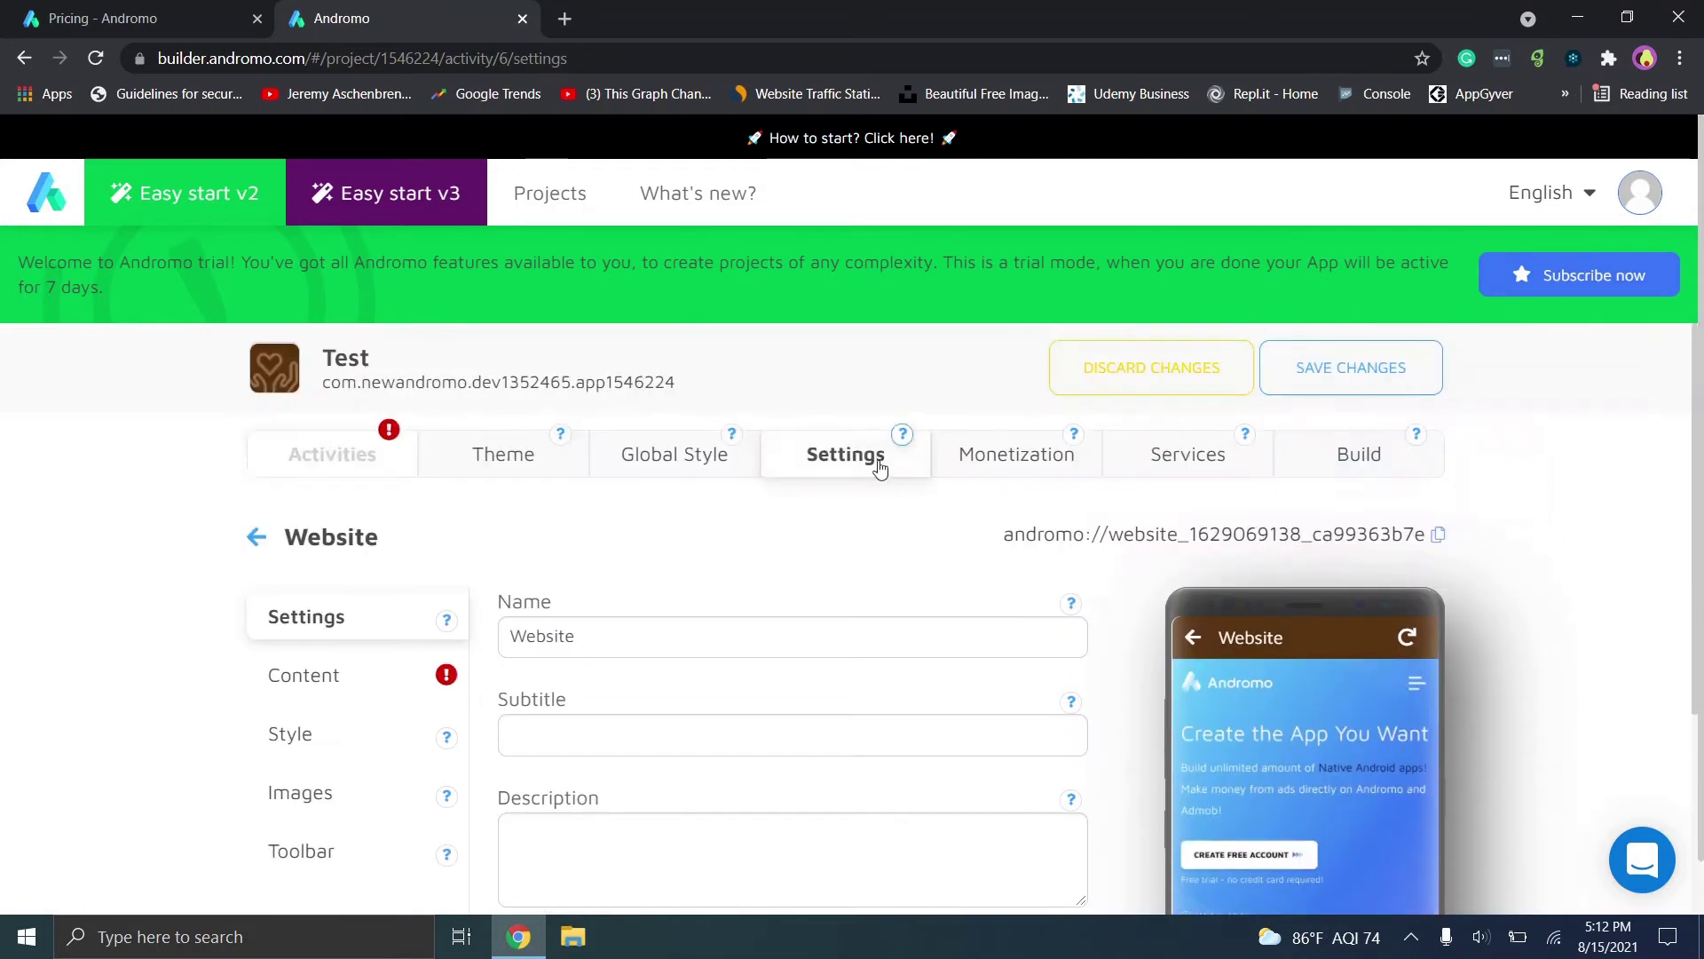
{"action": "left_click", "coordinate": [629, 634]}
{"action": "left_click", "coordinate": [574, 740]}
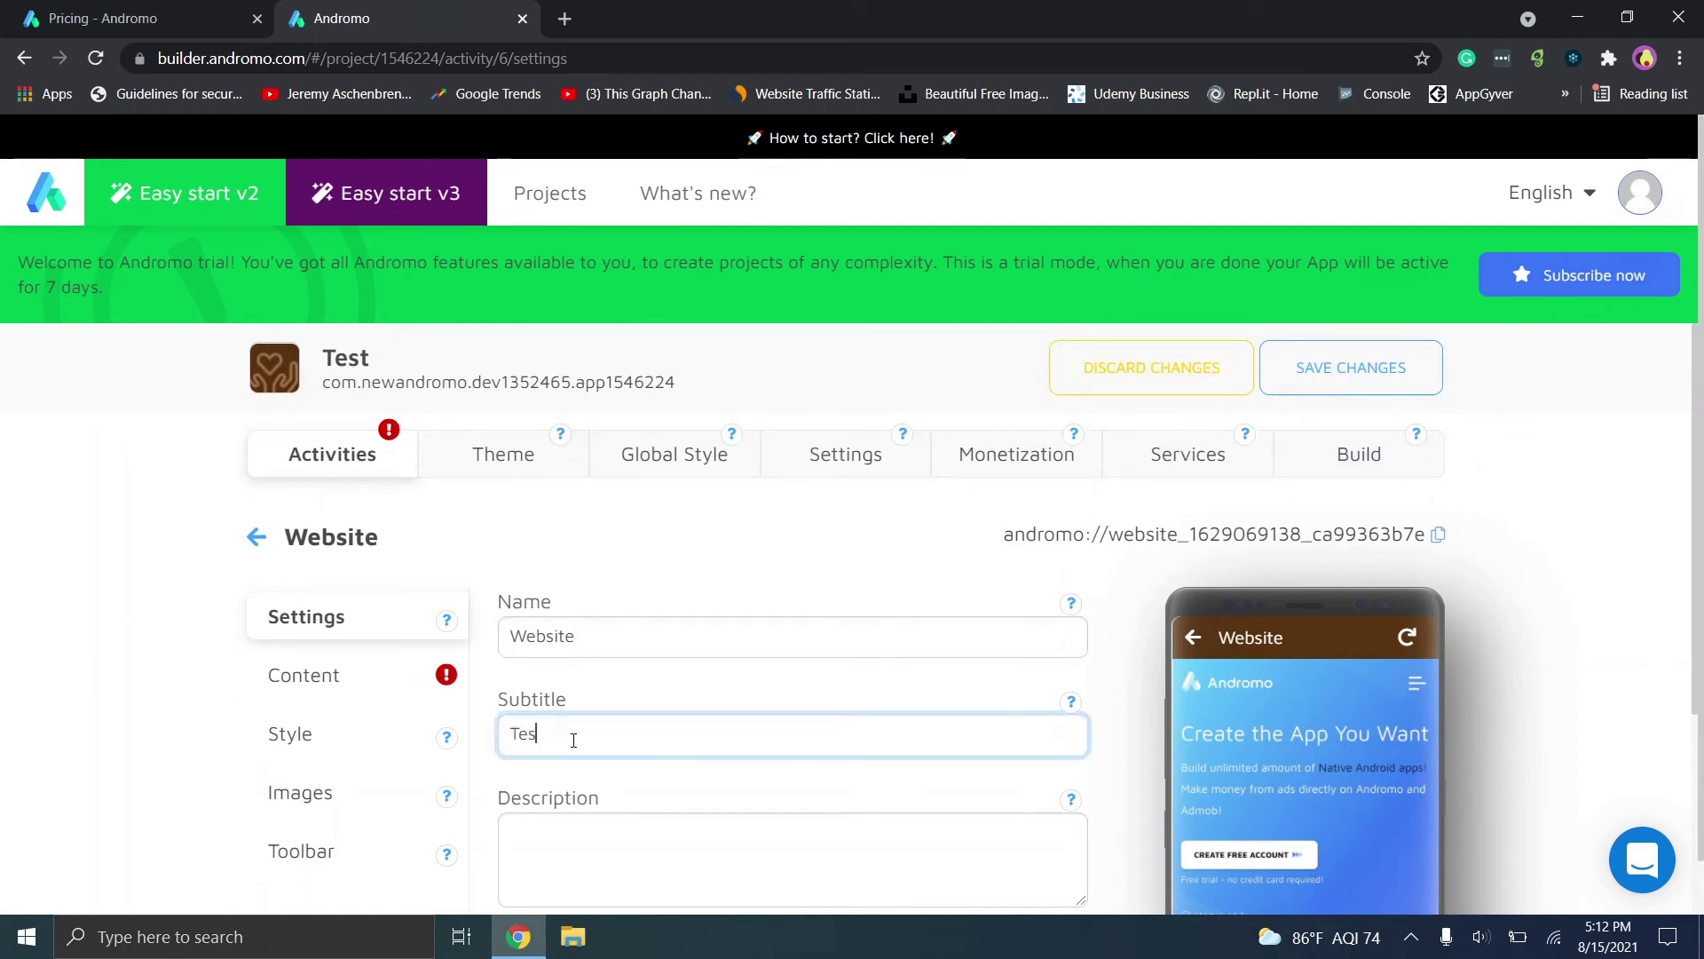
{"action": "scroll", "coordinate": [573, 741], "scroll_direction": "down", "scroll_amount": 3}
{"action": "key", "text": "Tab"}
{"action": "type", "text": "This is it"}
{"action": "scroll", "coordinate": [852, 533], "scroll_direction": "down", "scroll_amount": 2}
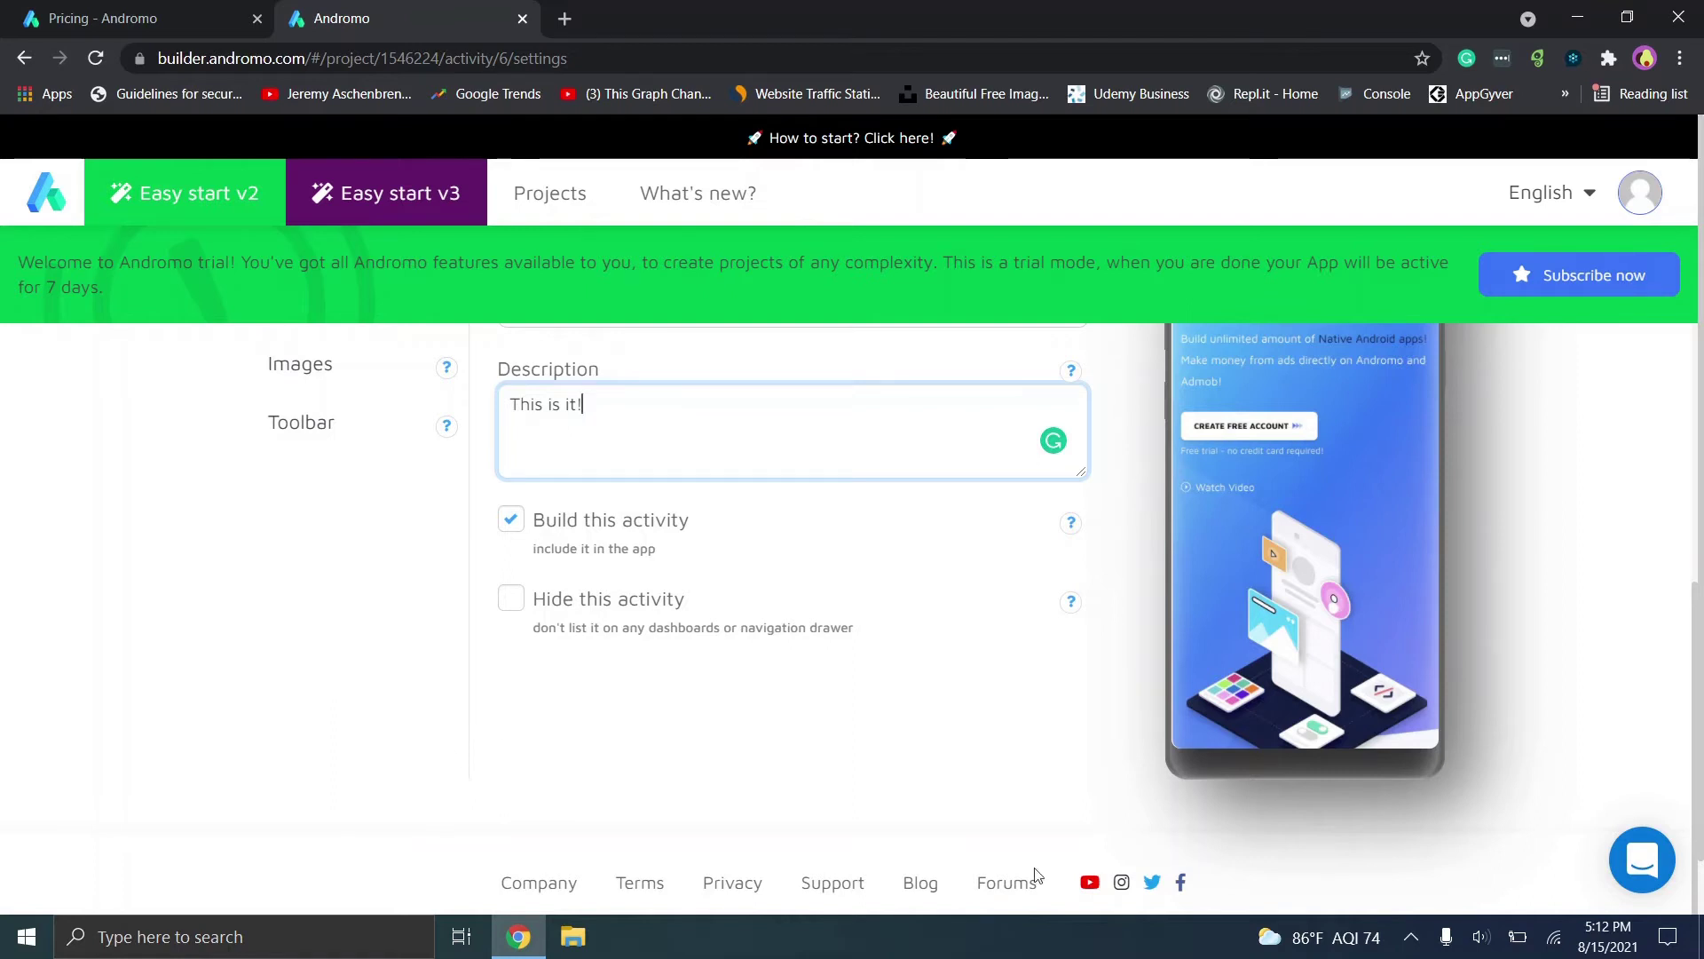
{"action": "scroll", "coordinate": [771, 719], "scroll_direction": "up", "scroll_amount": 5}
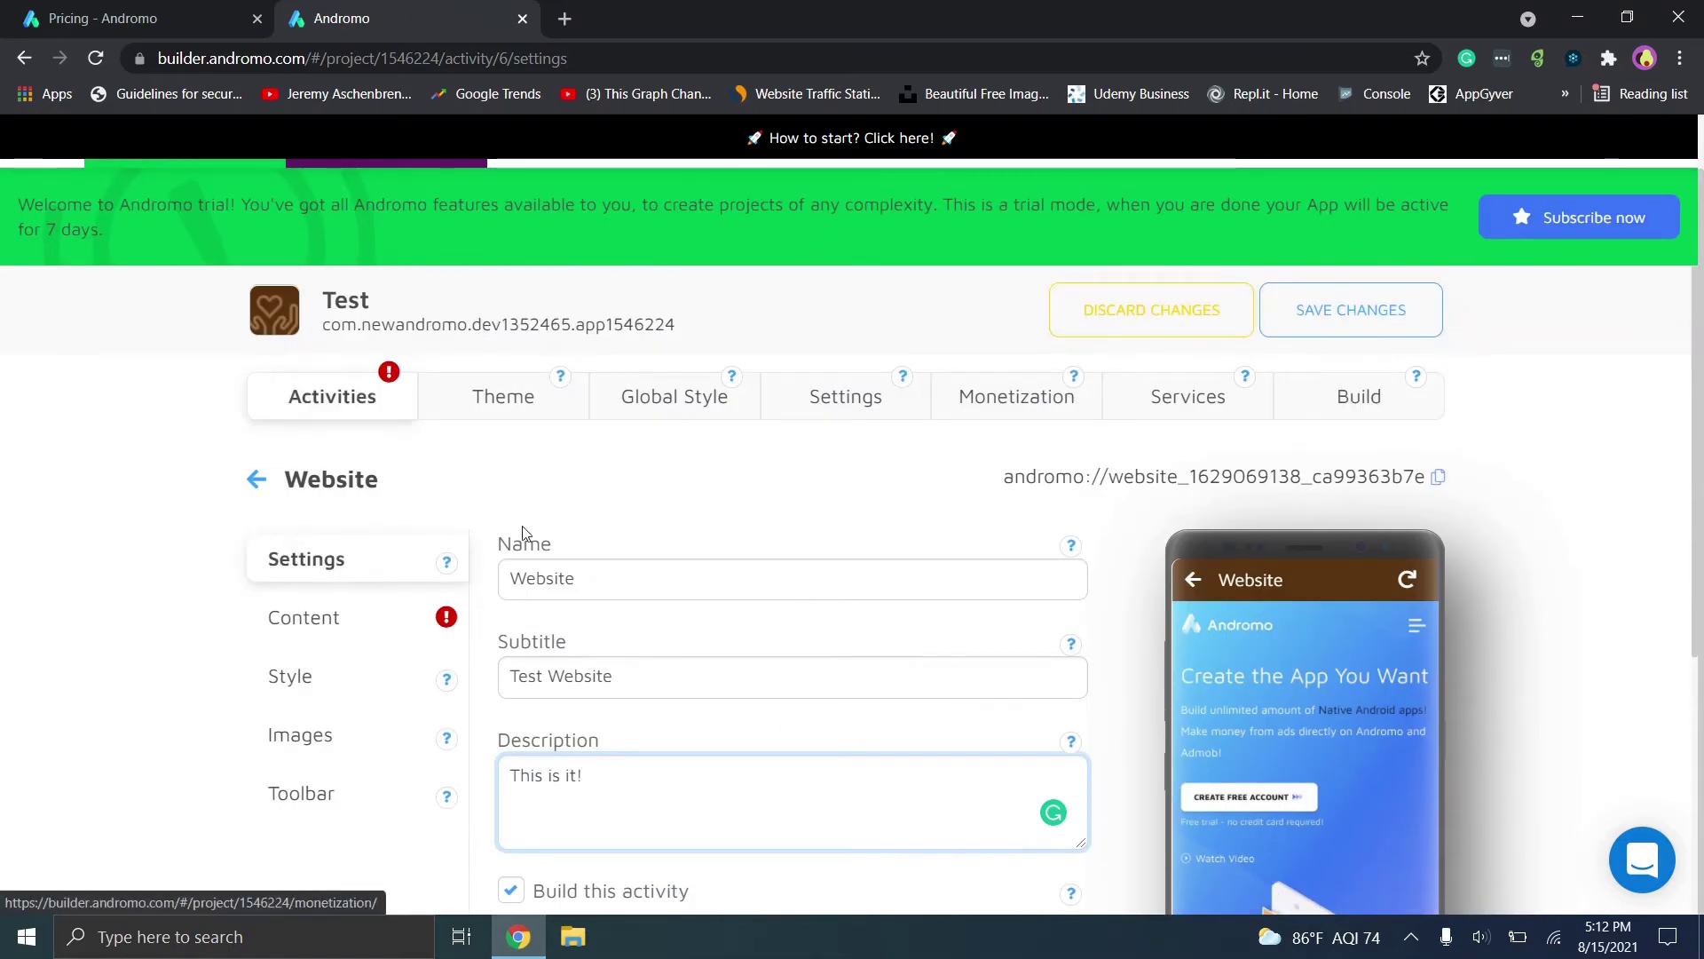
{"action": "scroll", "coordinate": [734, 609], "scroll_direction": "down", "scroll_amount": 1}
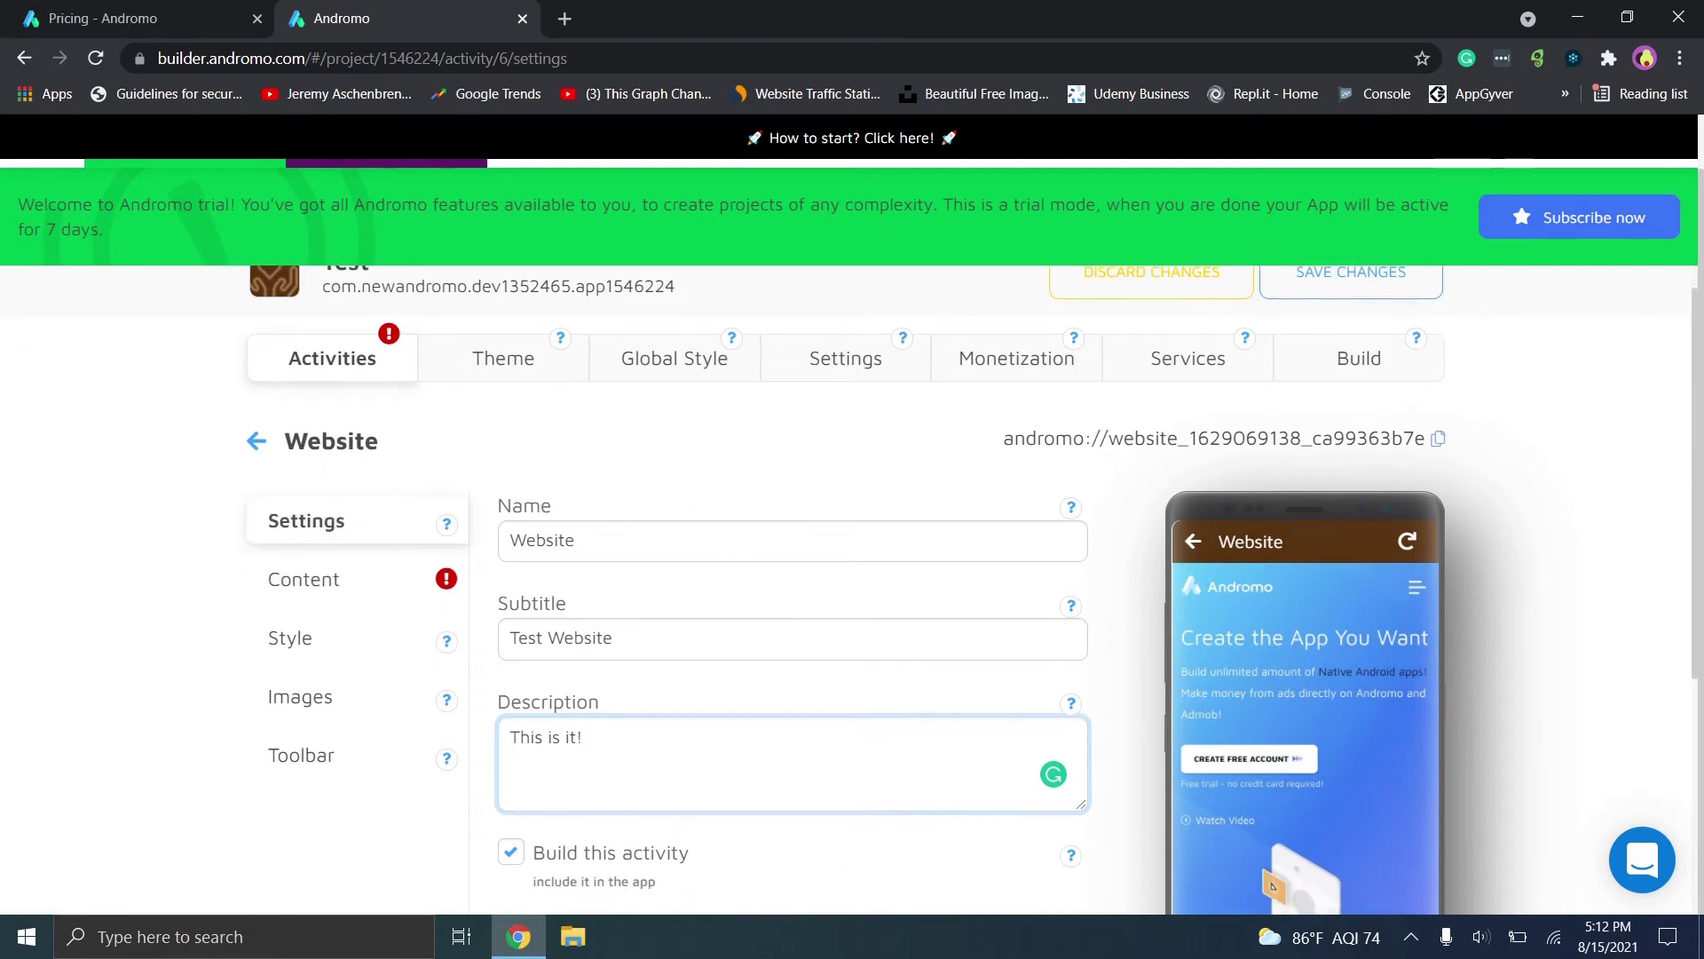
{"action": "left_click", "coordinate": [275, 575]}
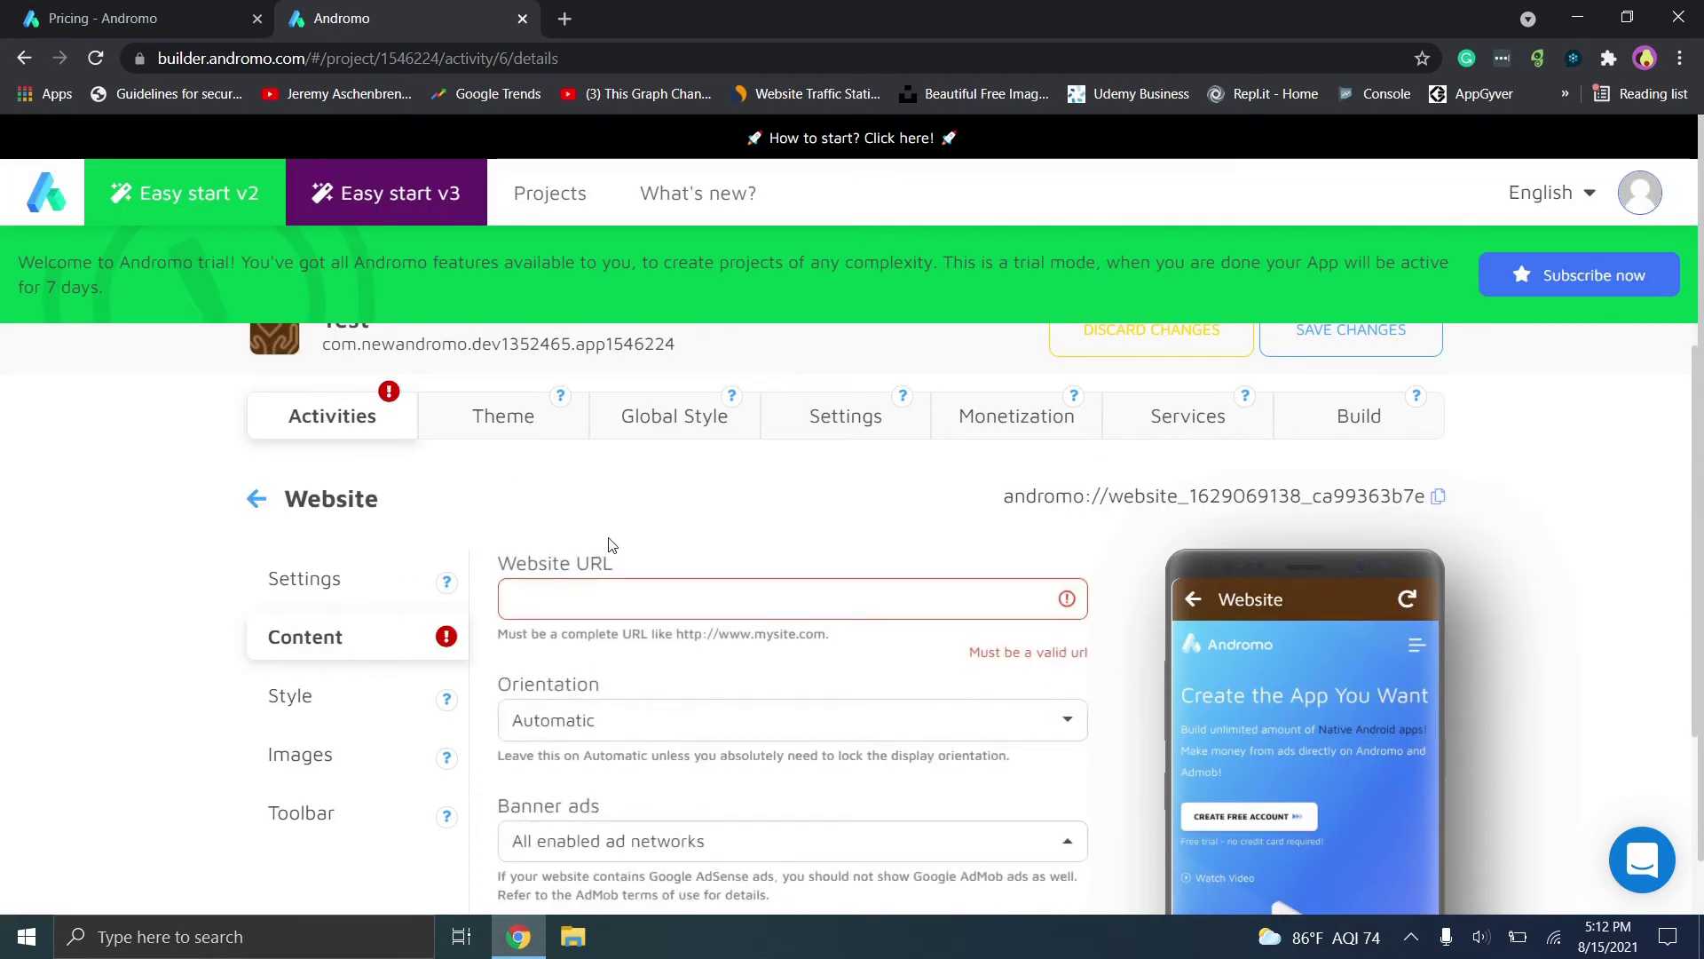
{"action": "left_click", "coordinate": [624, 584]}
{"action": "type", "text": "www.google.com"}
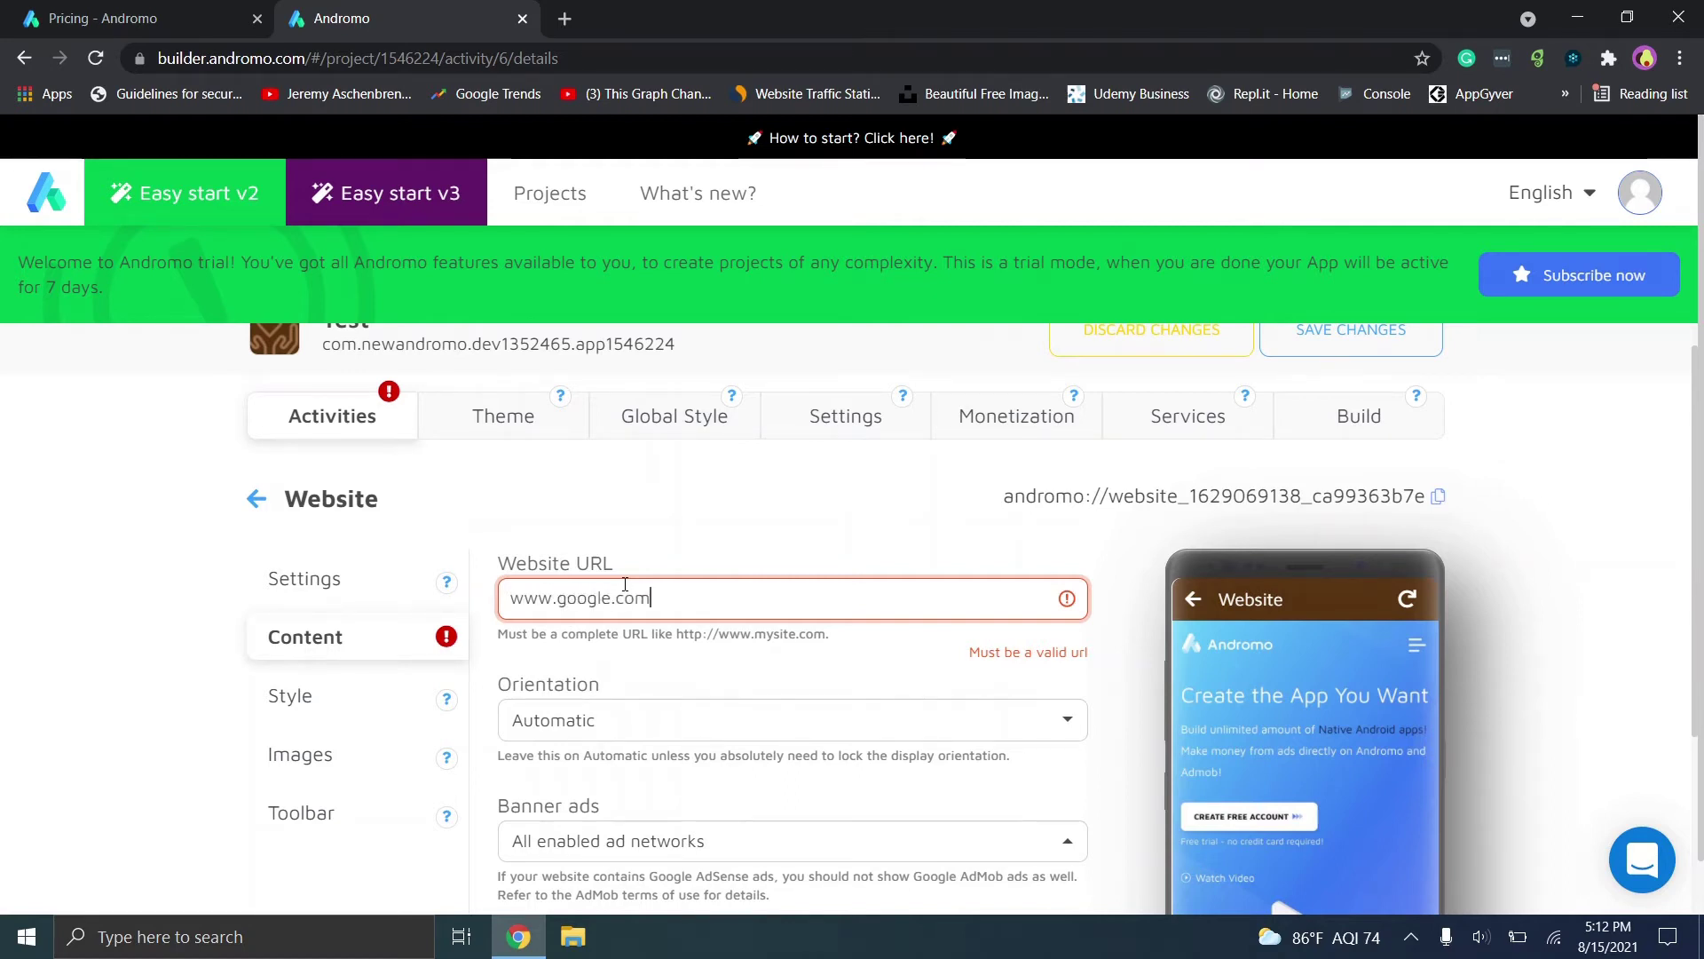
{"action": "scroll", "coordinate": [625, 585], "scroll_direction": "down", "scroll_amount": 4}
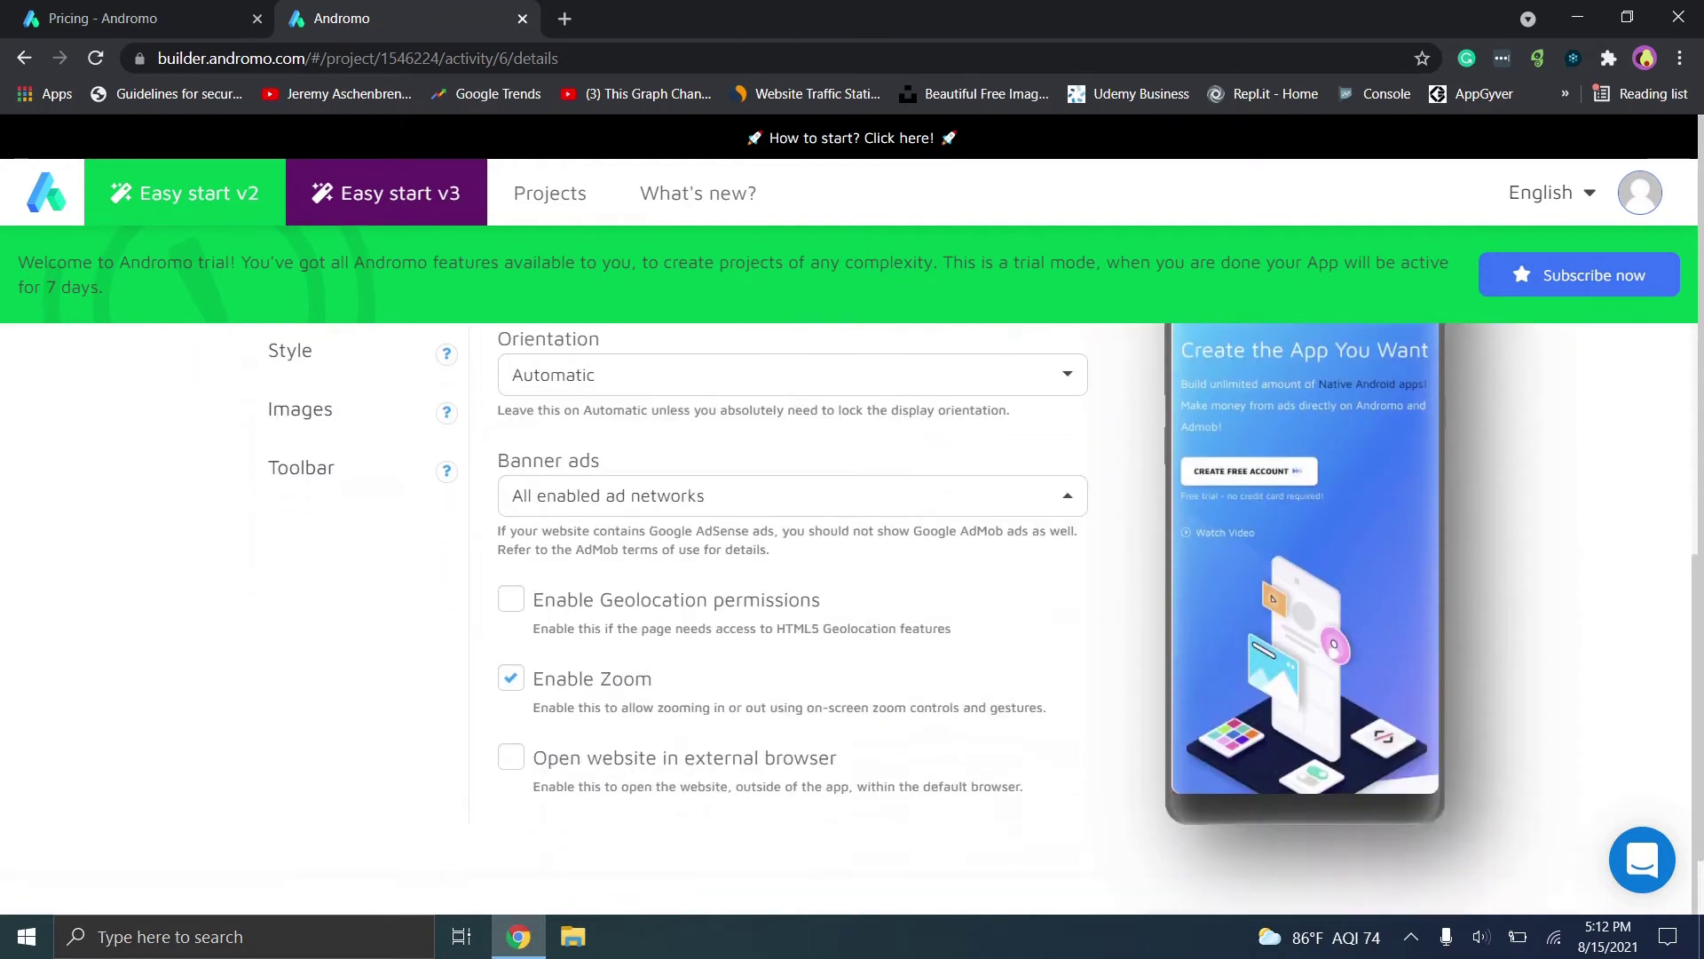
{"action": "scroll", "coordinate": [852, 622], "scroll_direction": "down", "scroll_amount": 1}
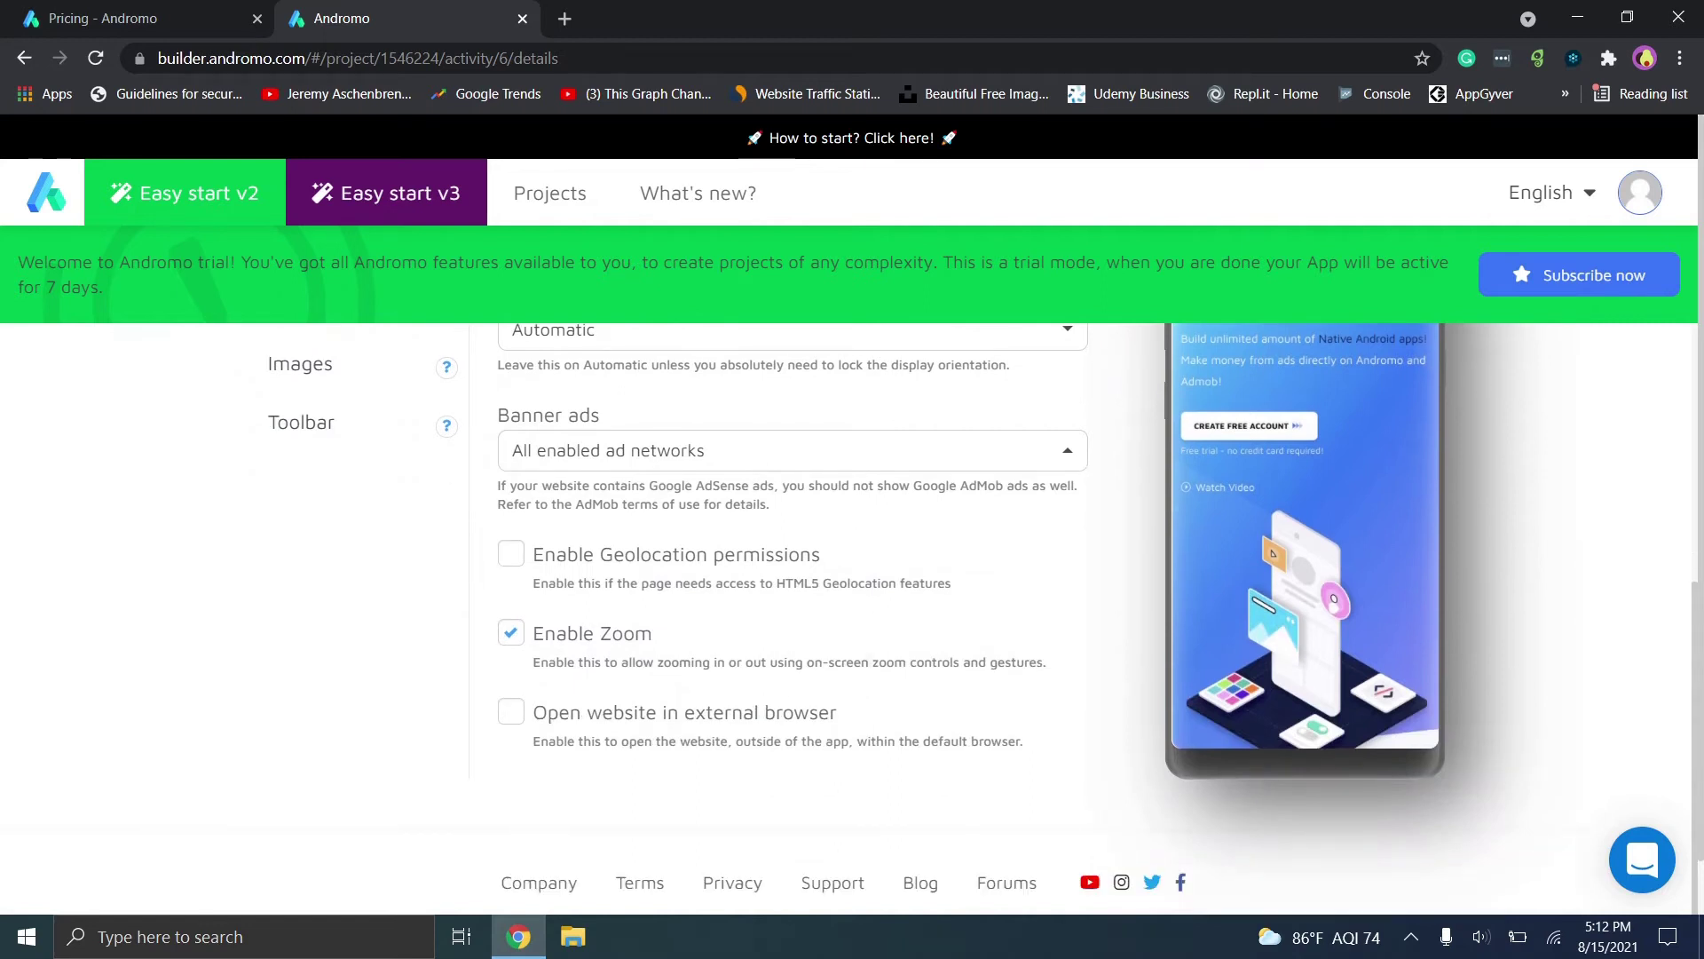
{"action": "type", "text": "m"}
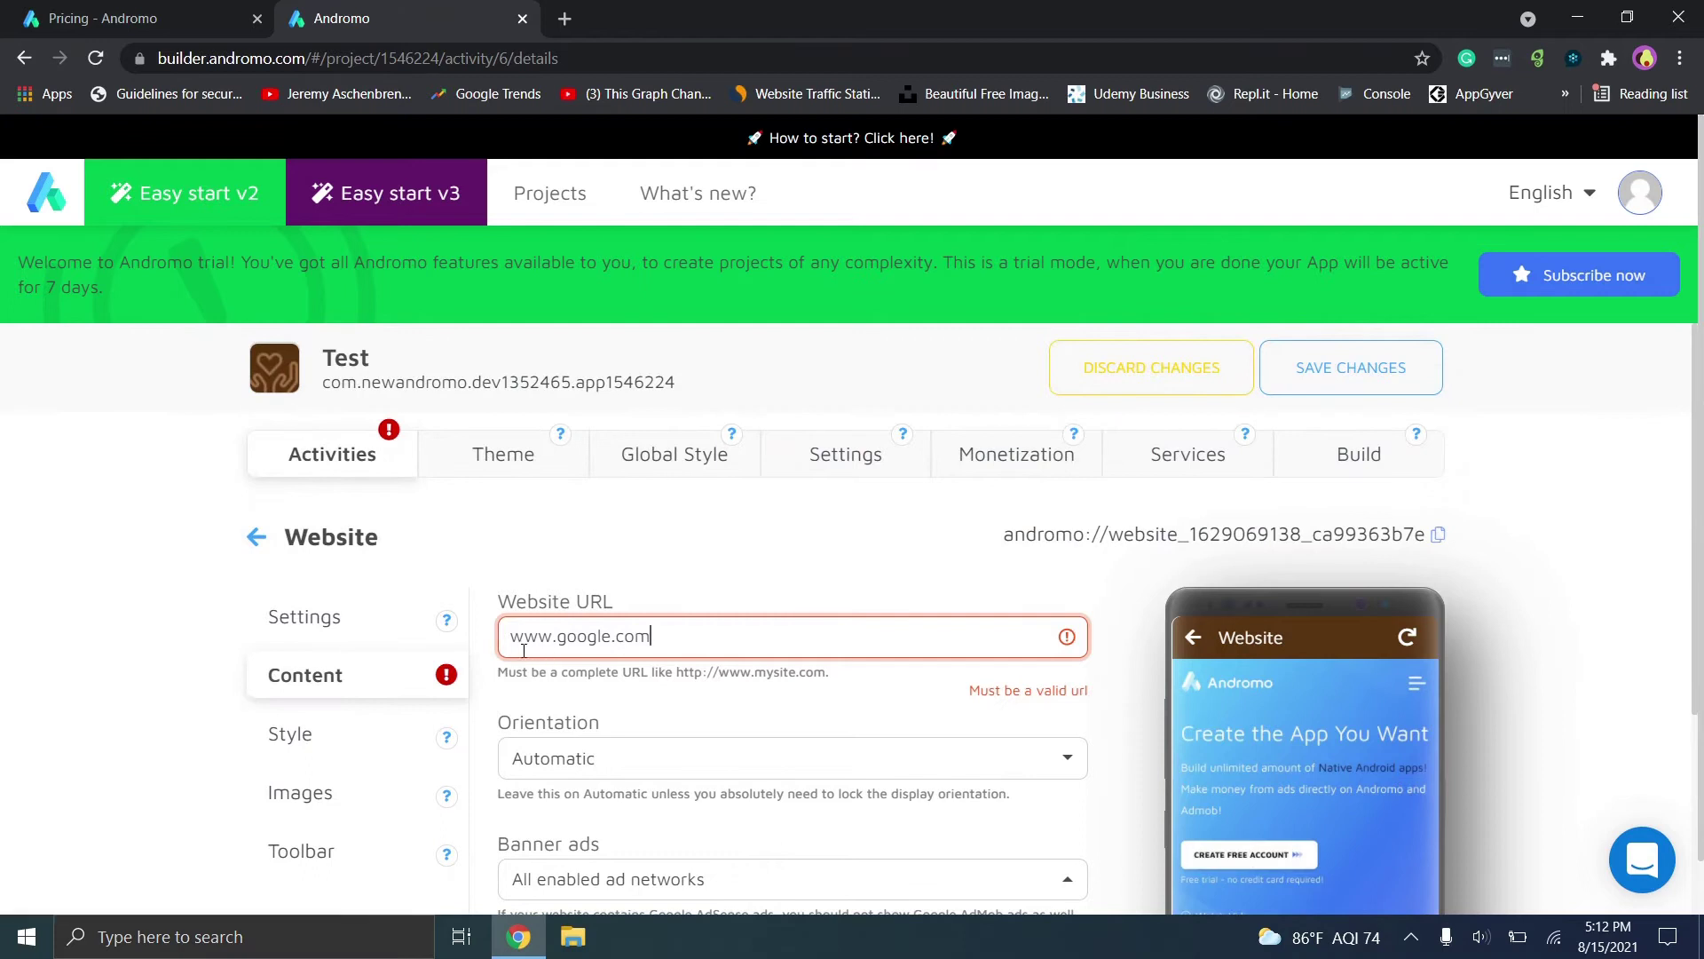
{"action": "type", "text": "http://"}
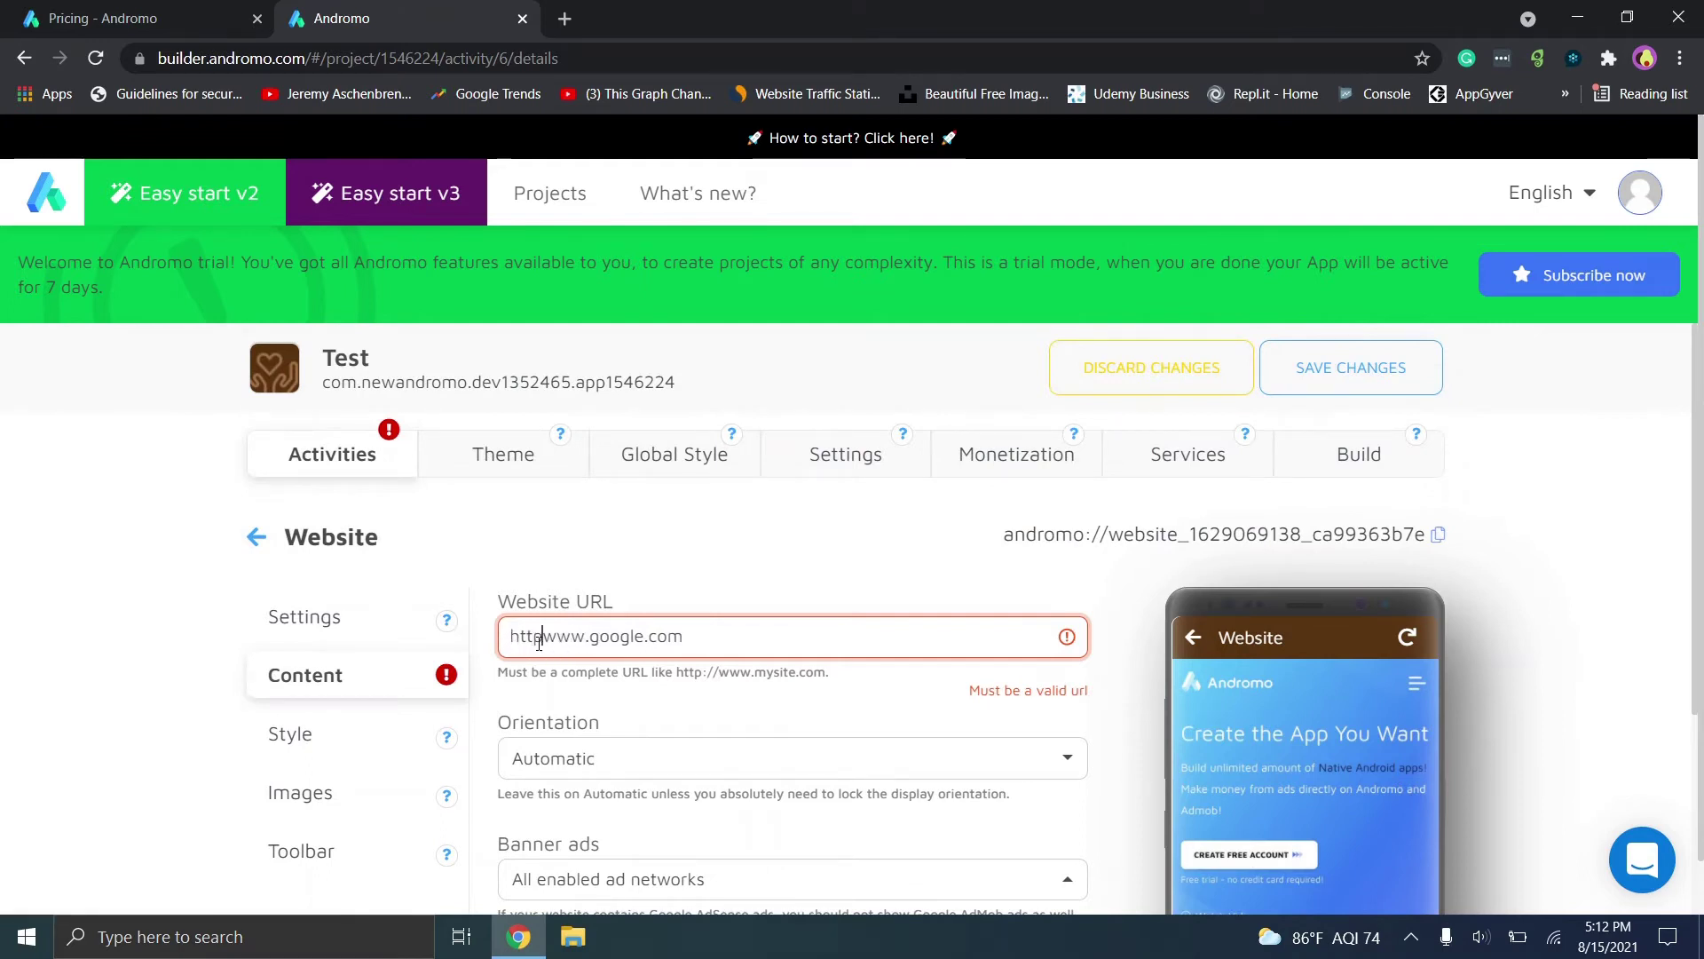
Check the Website Style options, save the changes and return to the activities list.
{"action": "left_click", "coordinate": [324, 730]}
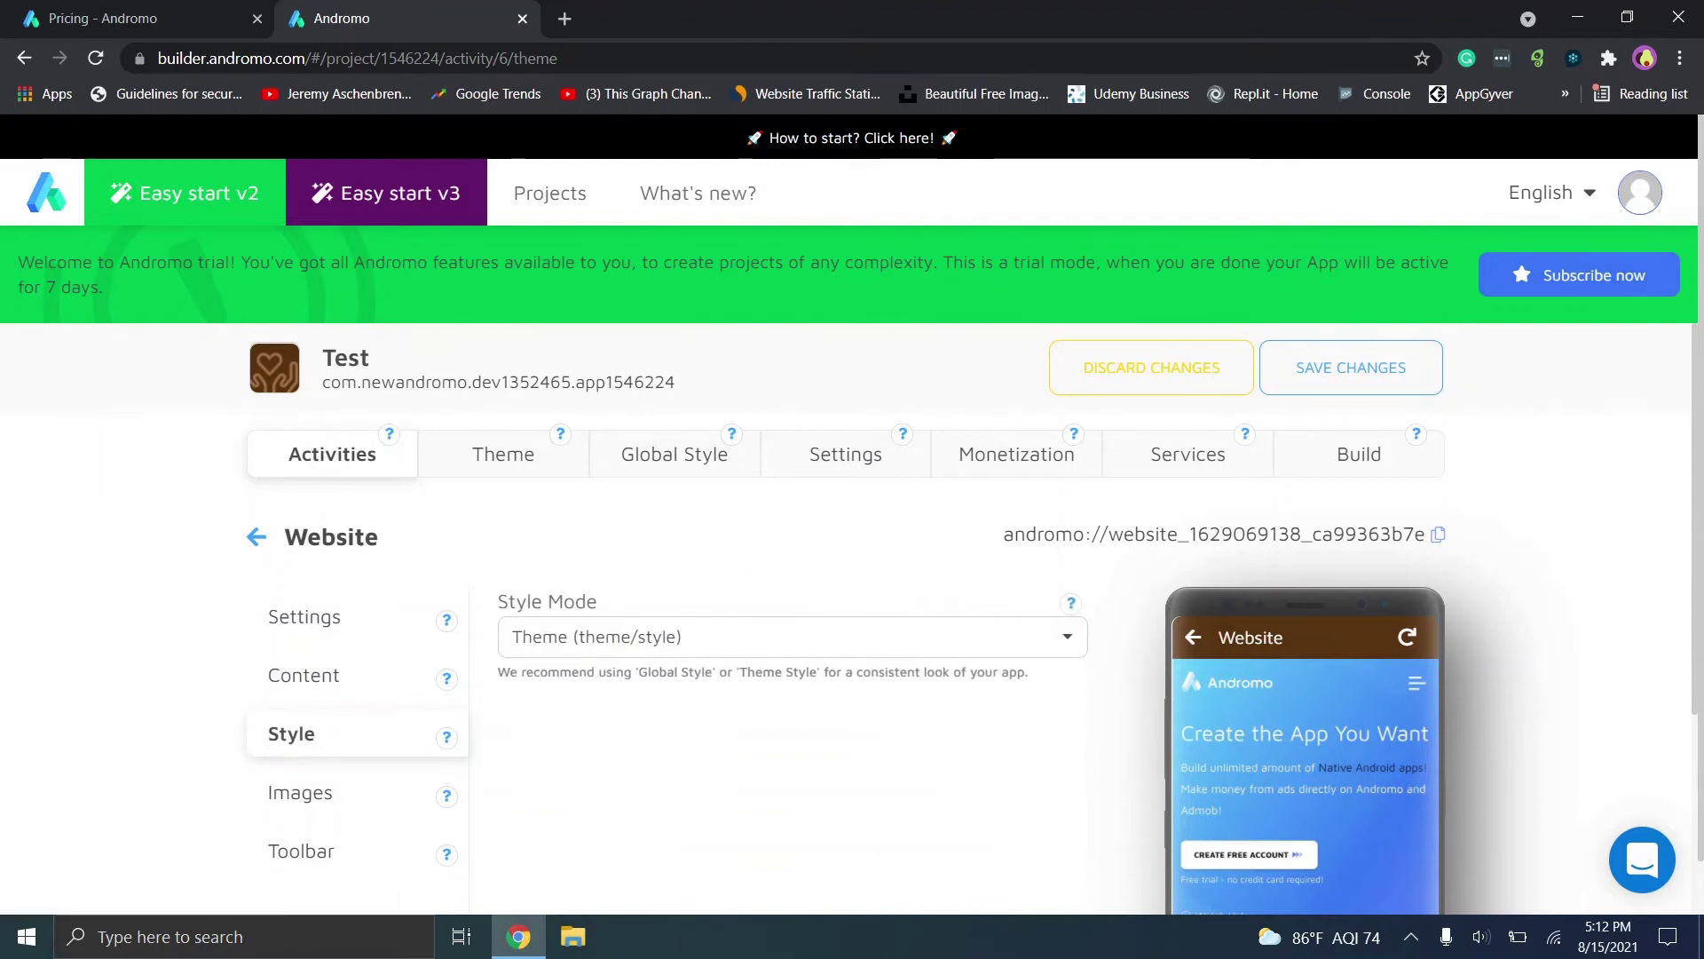
{"action": "scroll", "coordinate": [662, 533], "scroll_direction": "down", "scroll_amount": 2}
{"action": "scroll", "coordinate": [661, 533], "scroll_direction": "up", "scroll_amount": 2}
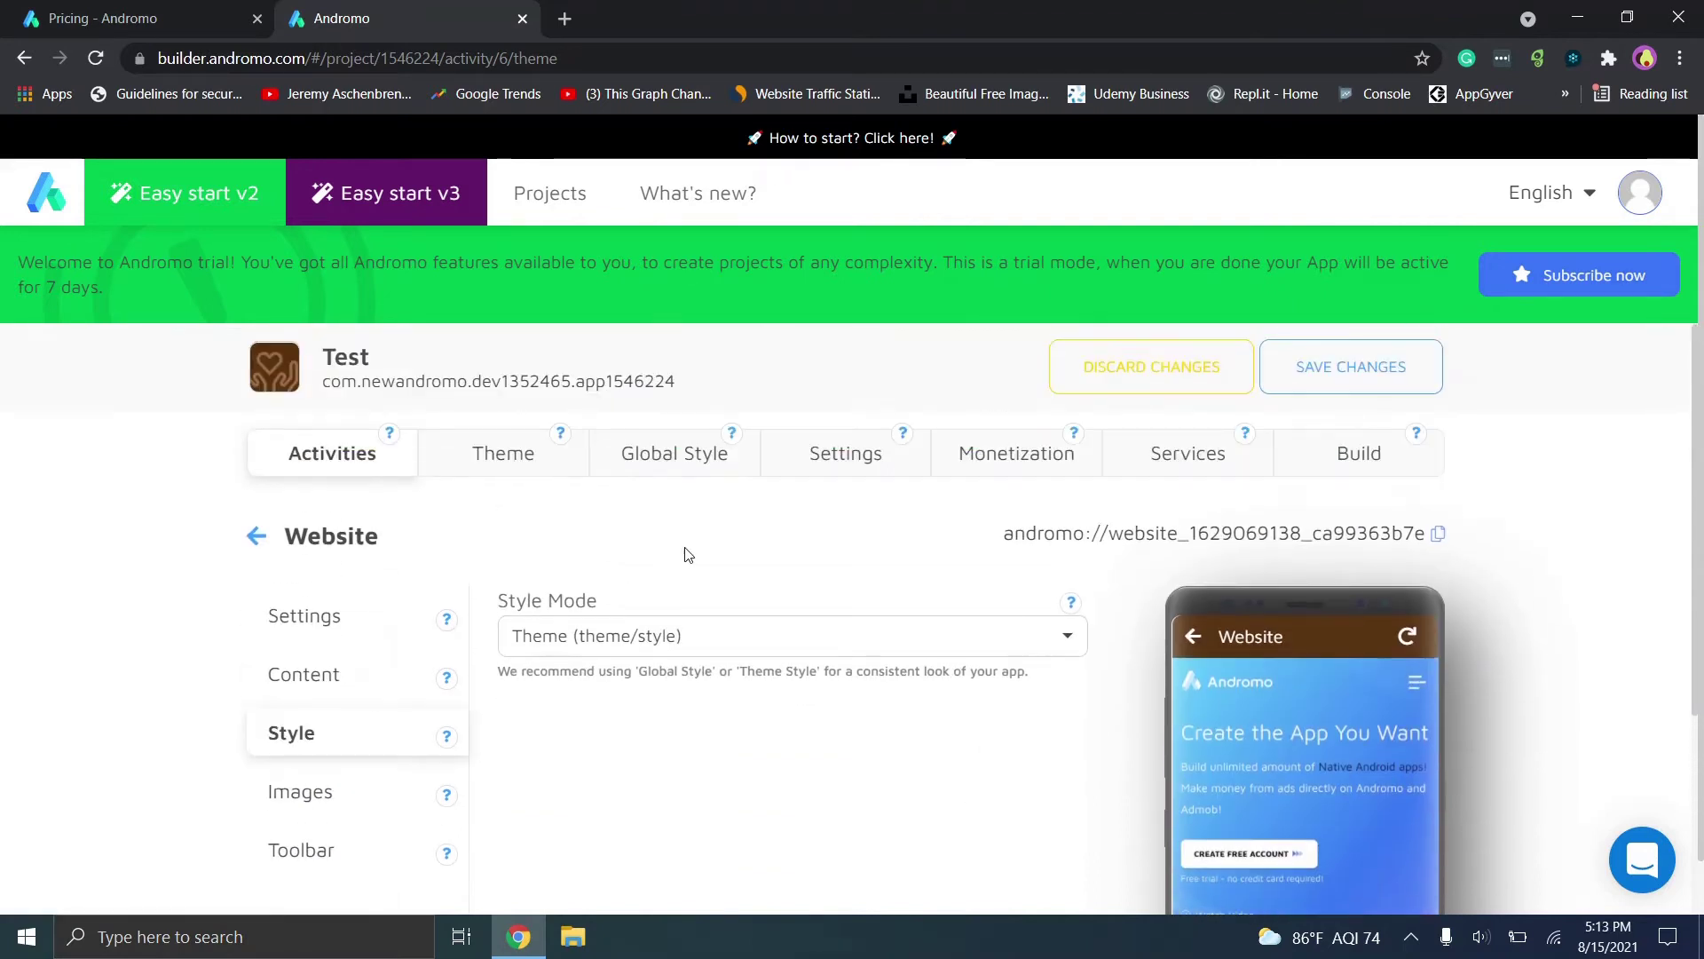
{"action": "left_click", "coordinate": [1292, 371]}
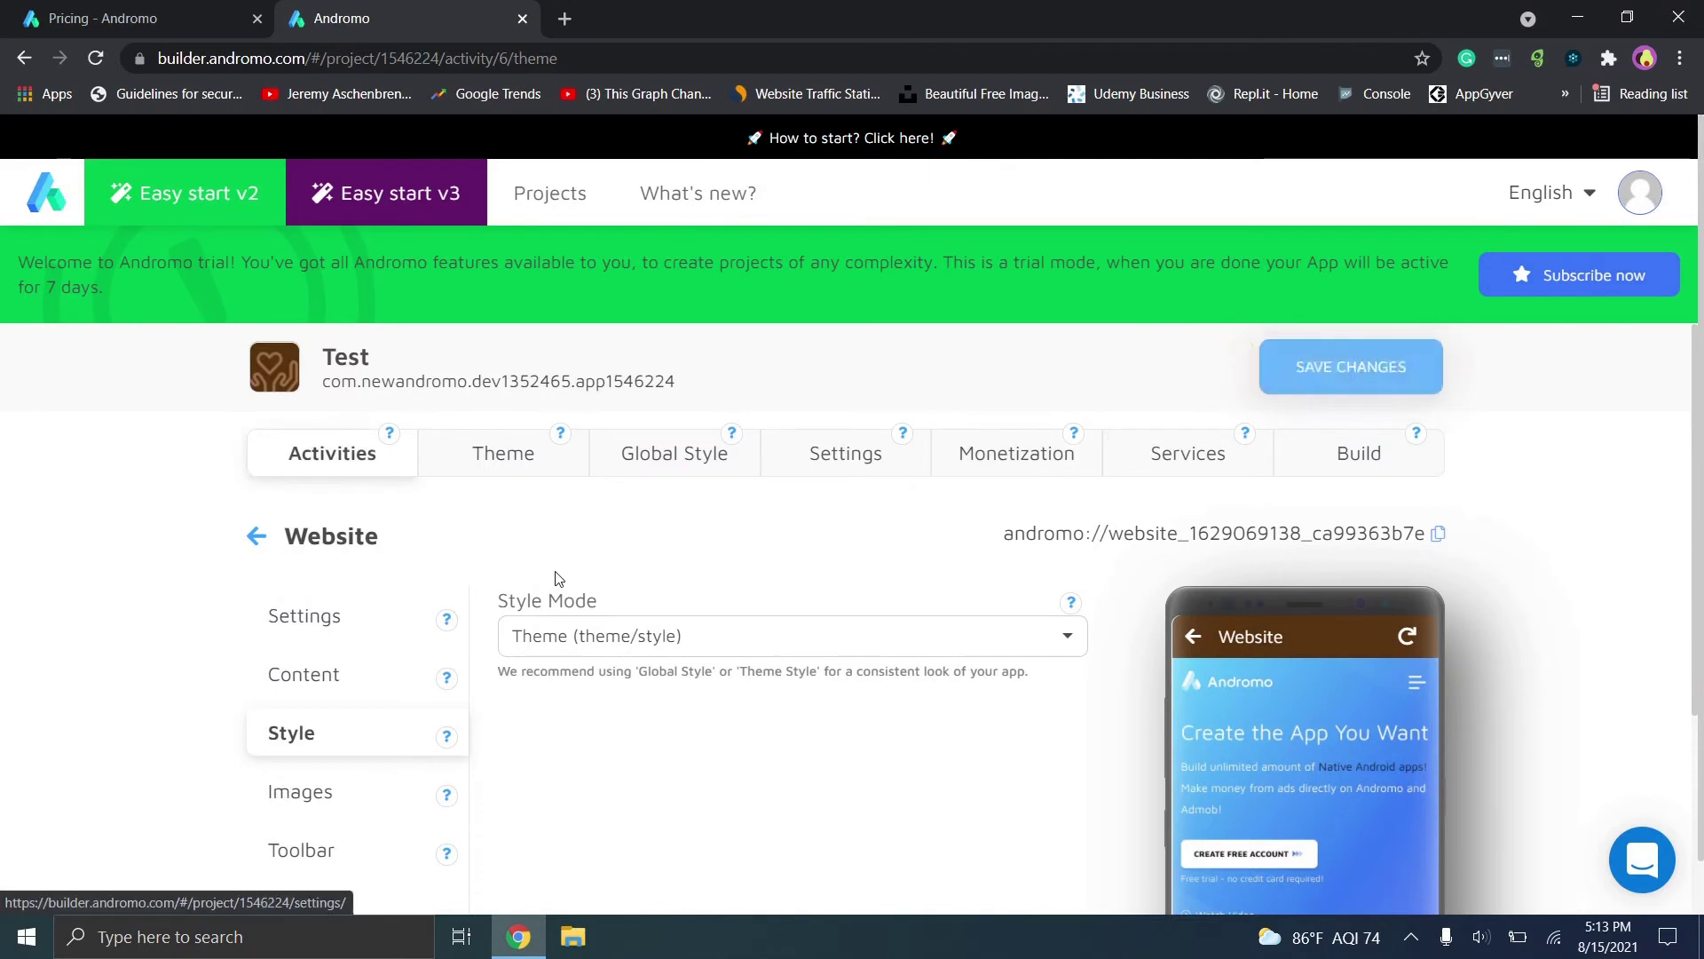
{"action": "left_click", "coordinate": [266, 538]}
Reorder the activities so Website is first and Custom page sits just before About.
{"action": "scroll", "coordinate": [598, 510], "scroll_direction": "down", "scroll_amount": 2}
{"action": "scroll", "coordinate": [1168, 619], "scroll_direction": "down", "scroll_amount": 1}
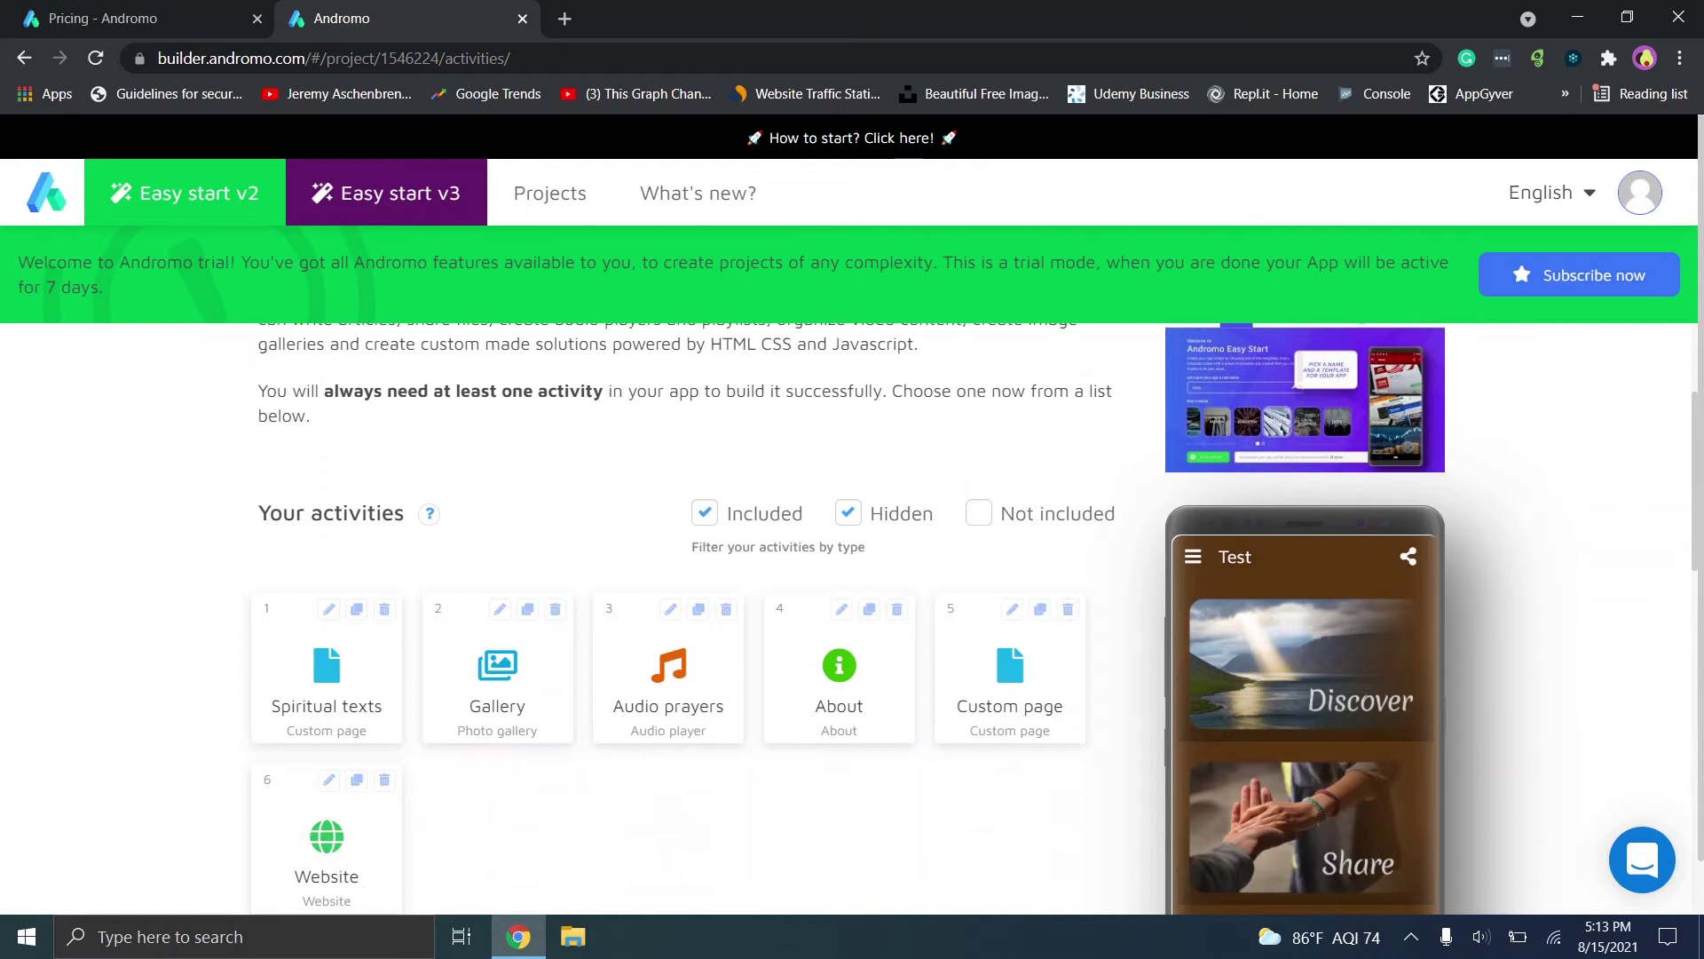
{"action": "scroll", "coordinate": [1423, 518], "scroll_direction": "down", "scroll_amount": 2}
{"action": "scroll", "coordinate": [1092, 511], "scroll_direction": "down", "scroll_amount": 4}
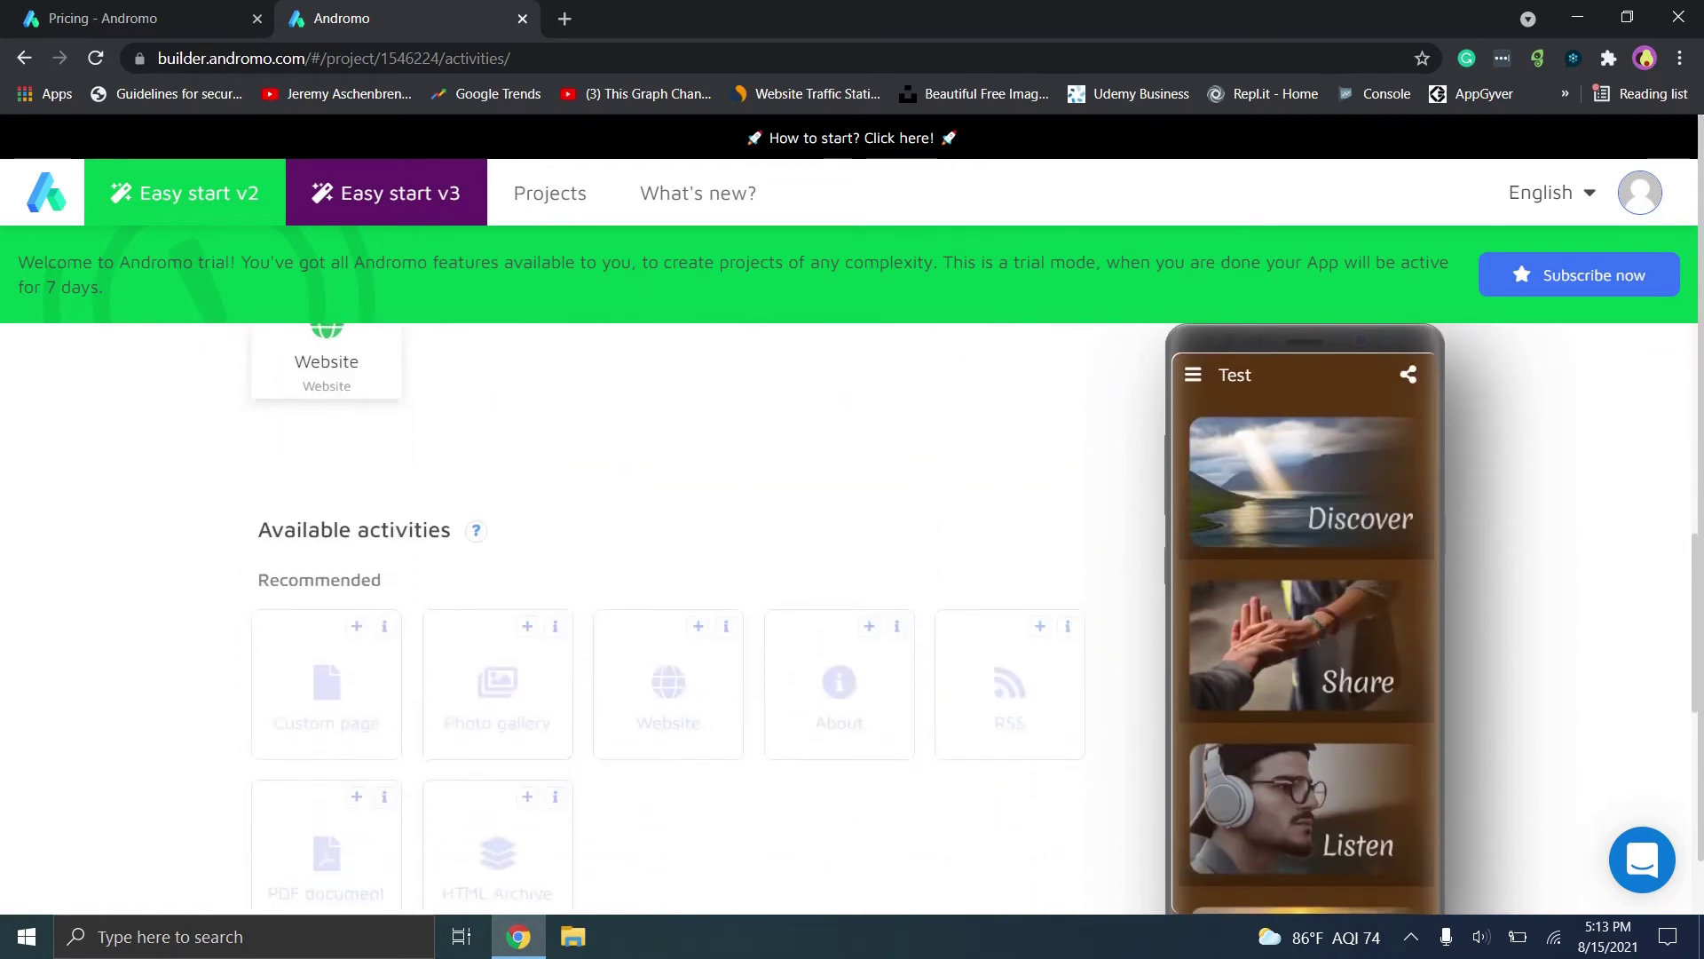
{"action": "scroll", "coordinate": [1091, 510], "scroll_direction": "up", "scroll_amount": 5}
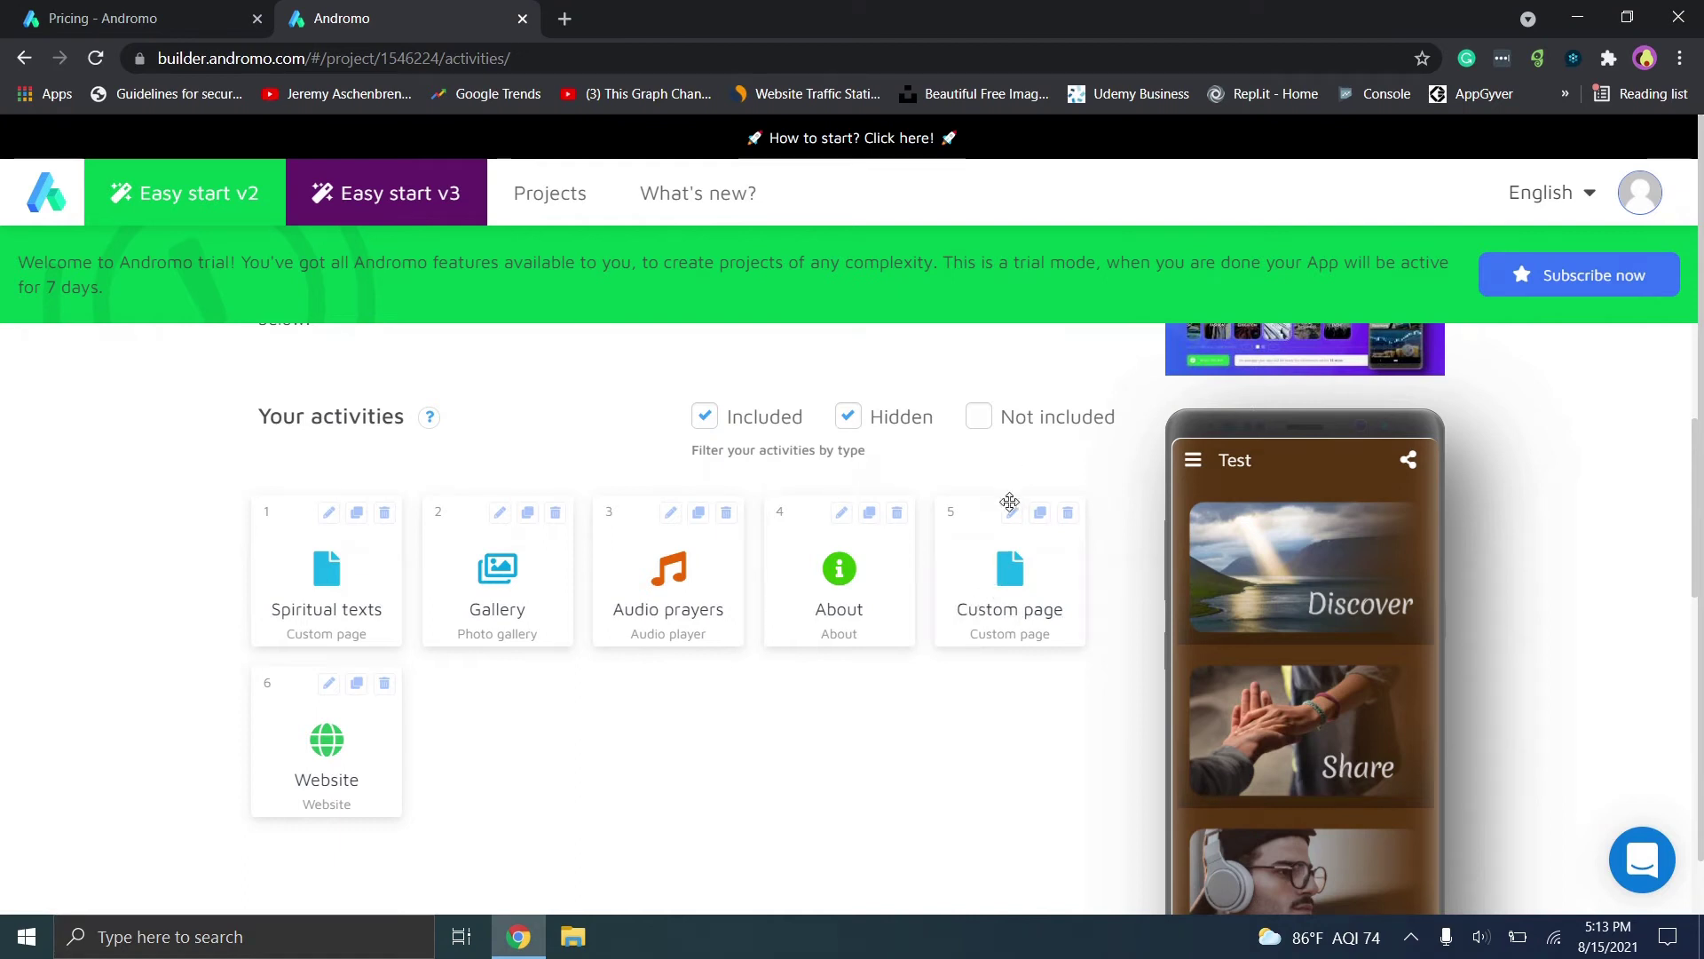
{"action": "left_click_drag", "start_coordinate": [1012, 514], "coordinate": [1062, 508]}
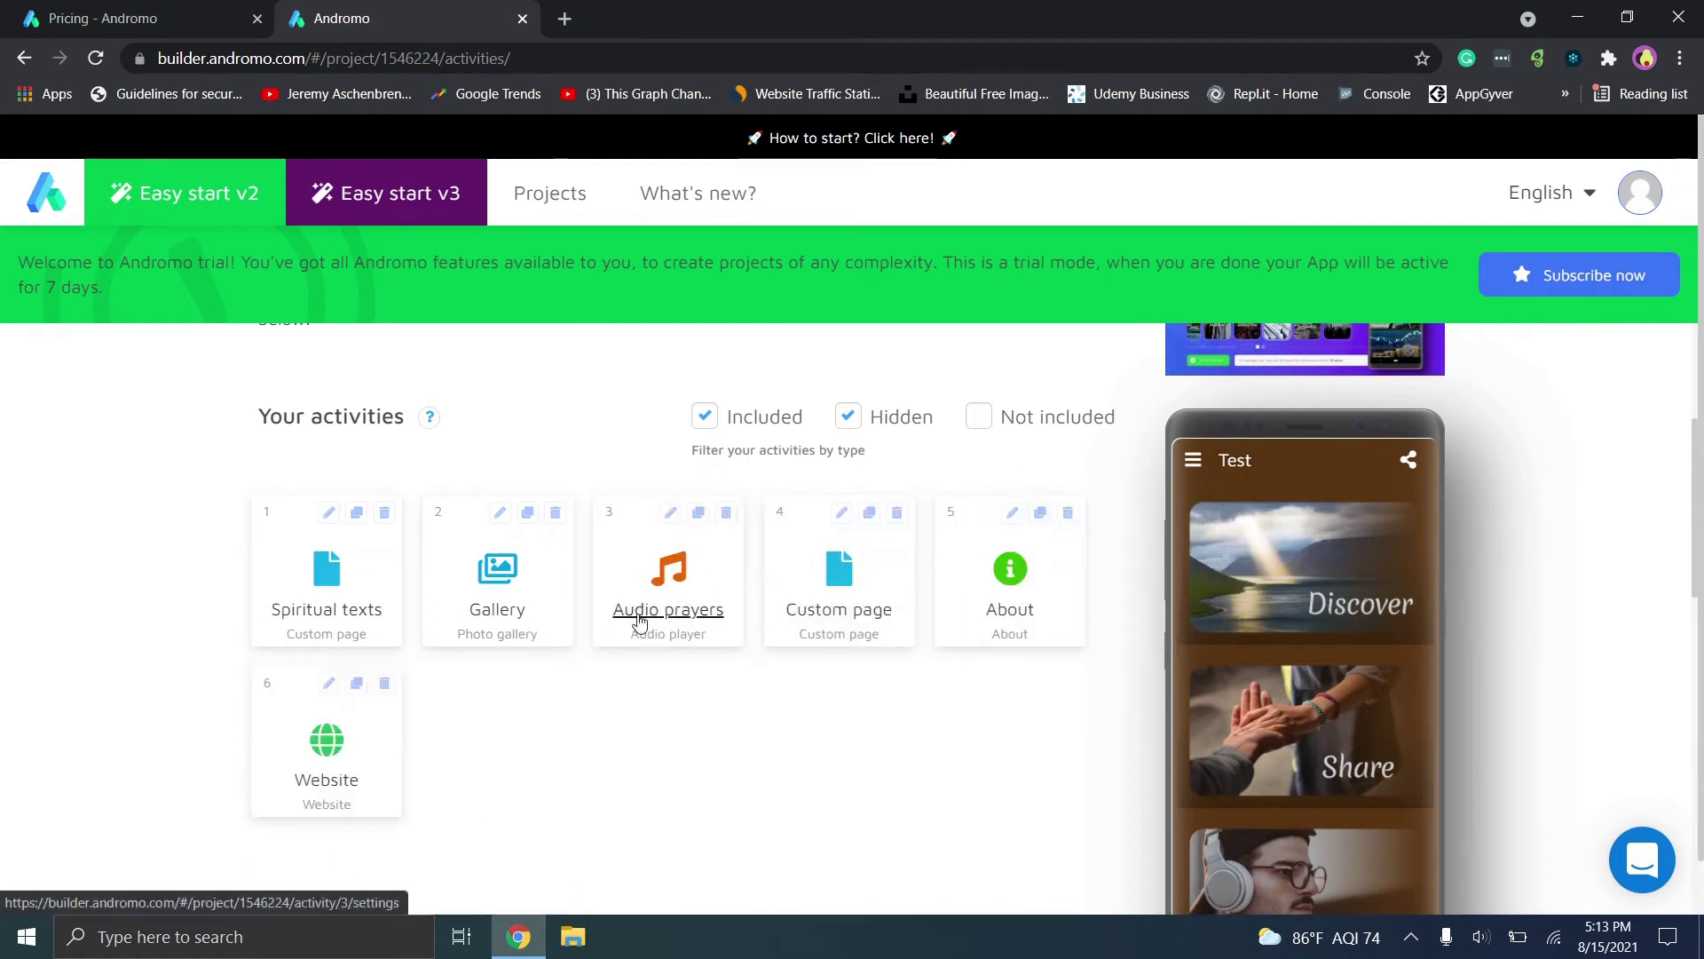
{"action": "left_click_drag", "start_coordinate": [332, 719], "coordinate": [305, 545]}
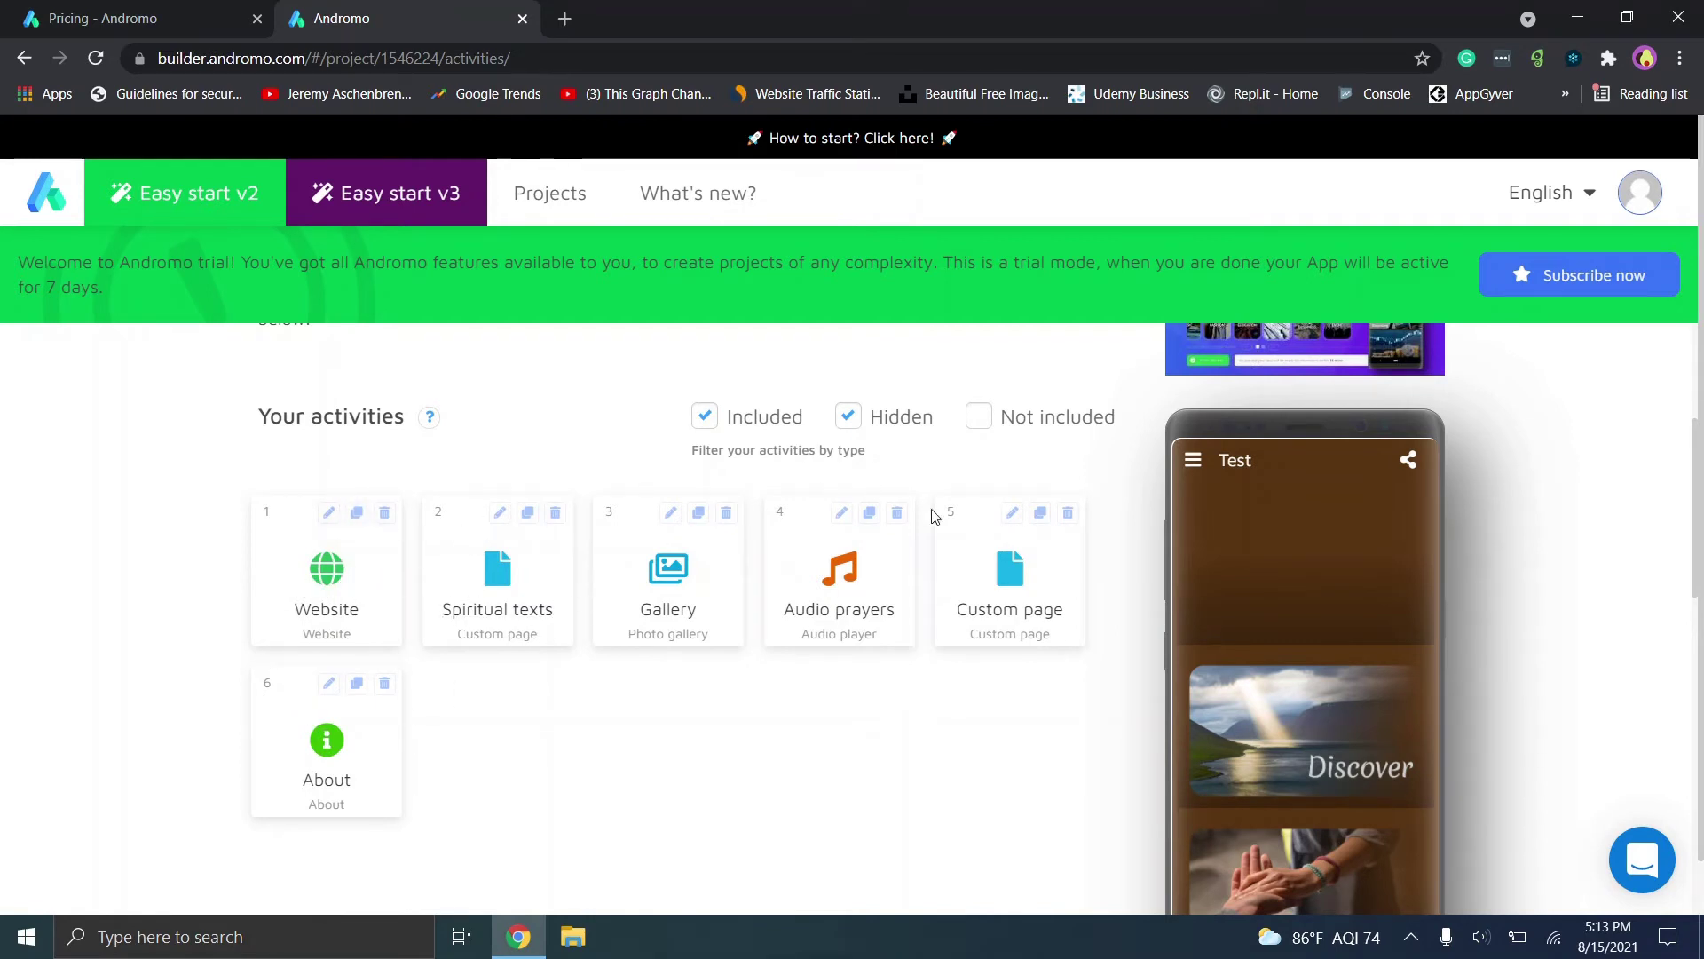
Review the Custom page's Content, Style, Images and Toolbar settings, keeping the defaults.
{"action": "left_click", "coordinate": [1011, 512]}
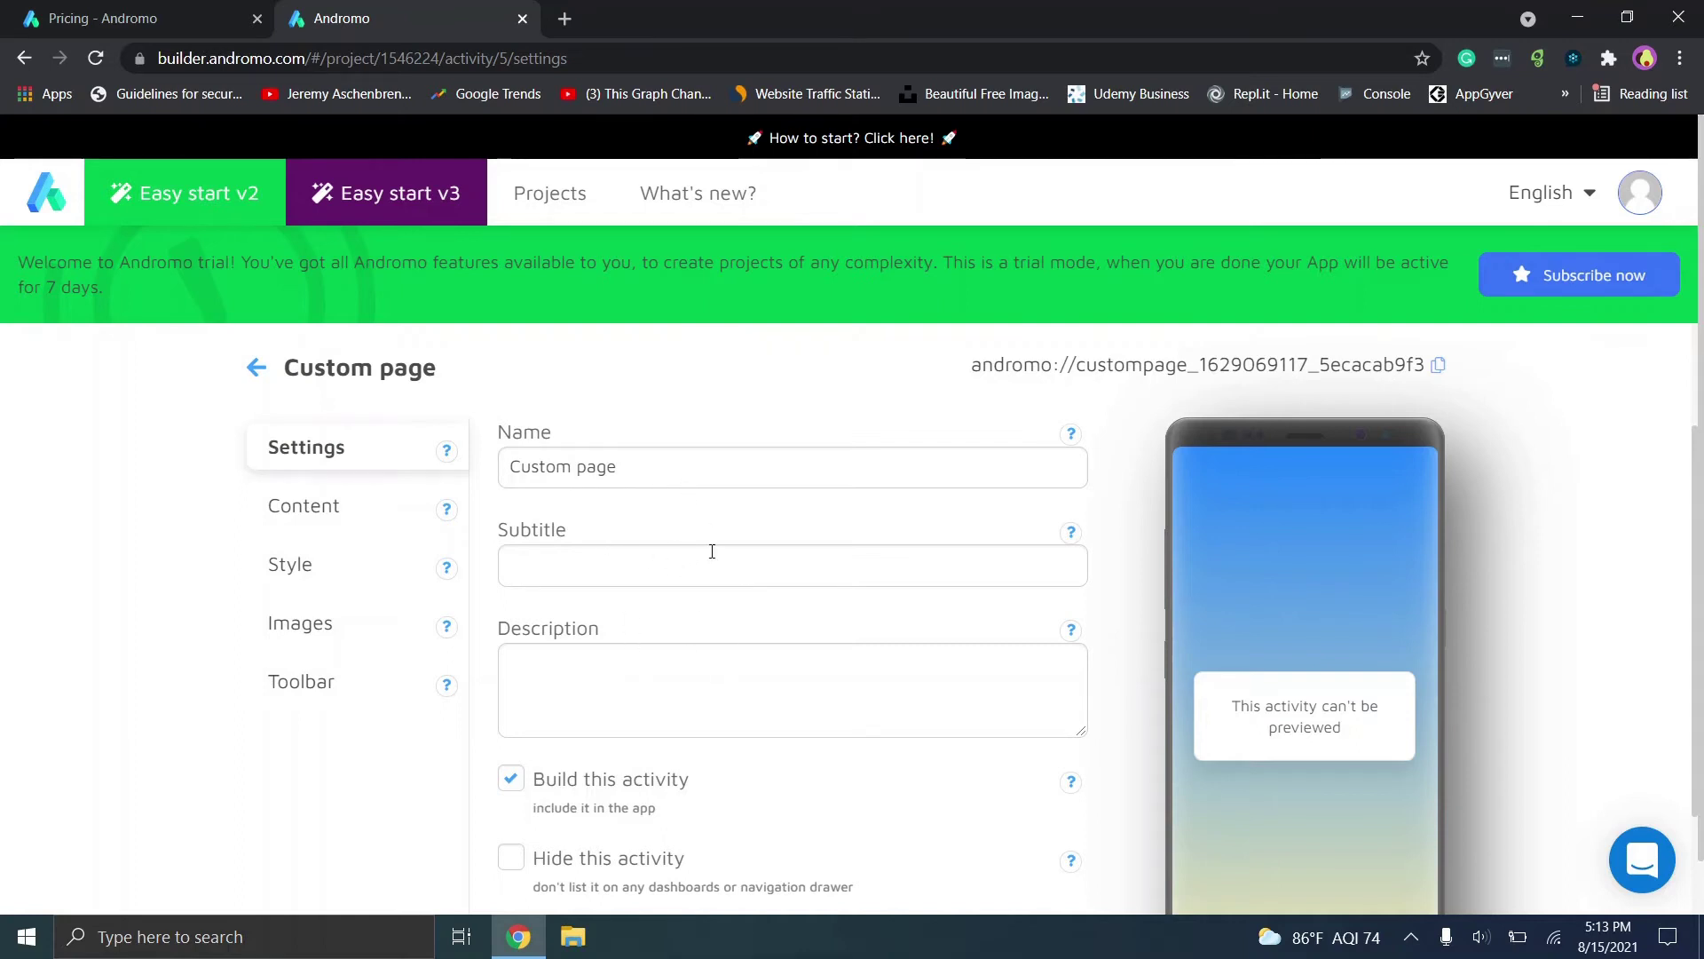
{"action": "left_click", "coordinate": [312, 519]}
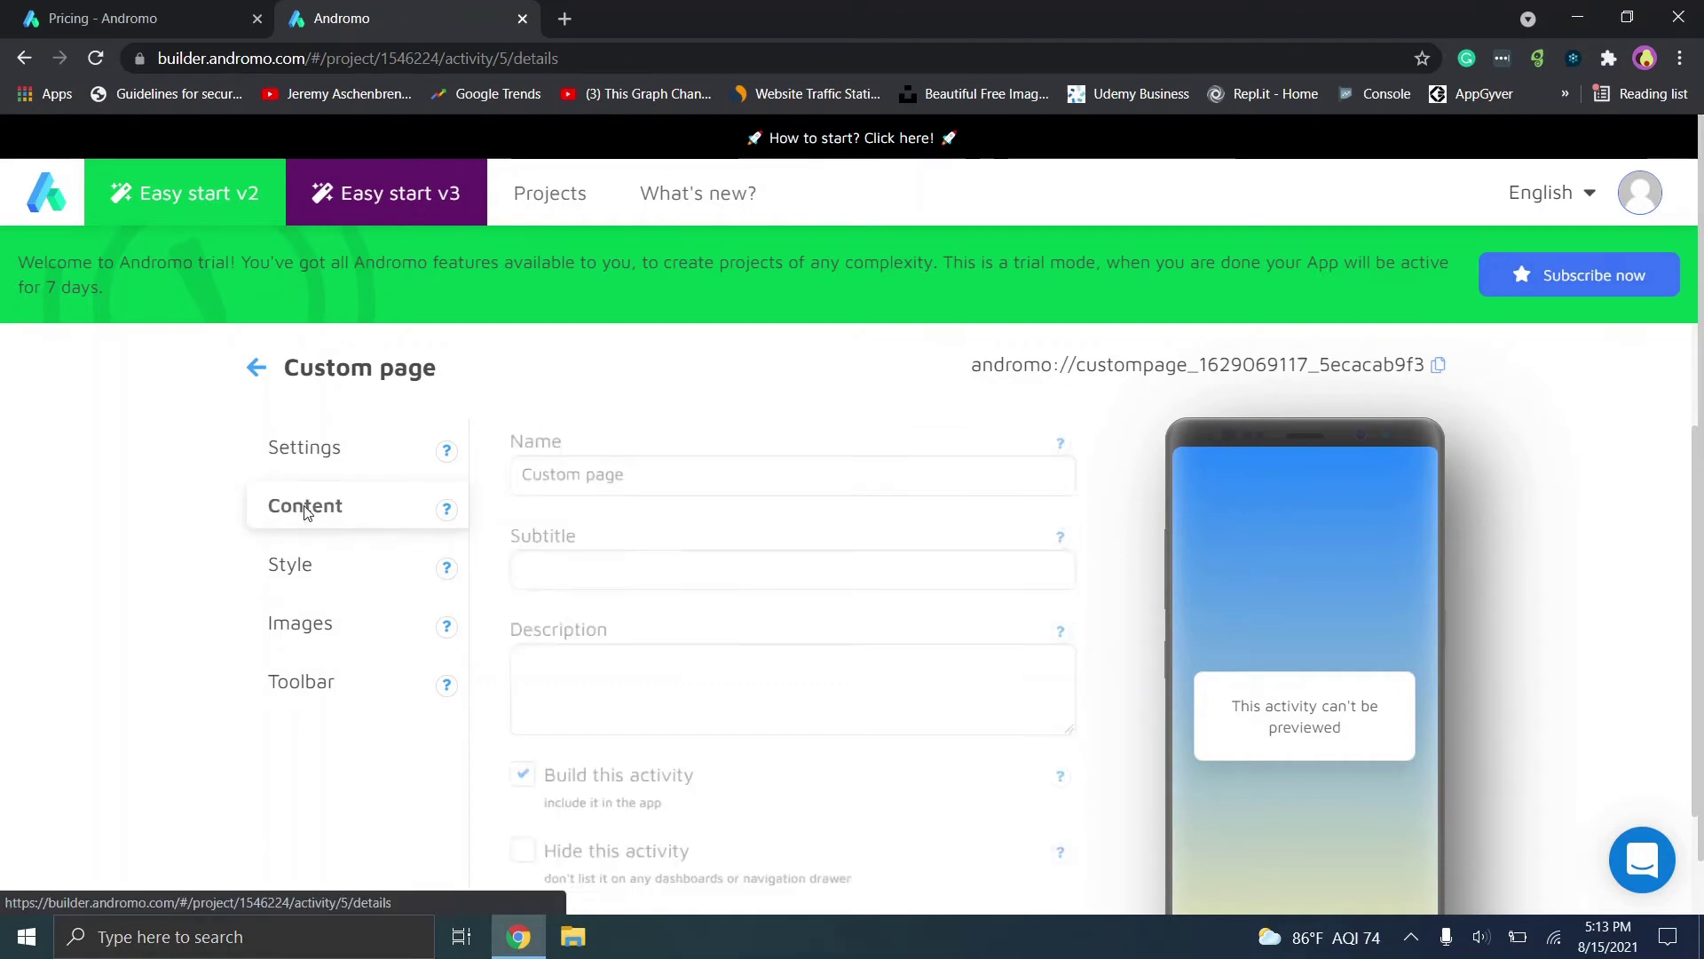
{"action": "left_click", "coordinate": [321, 592]}
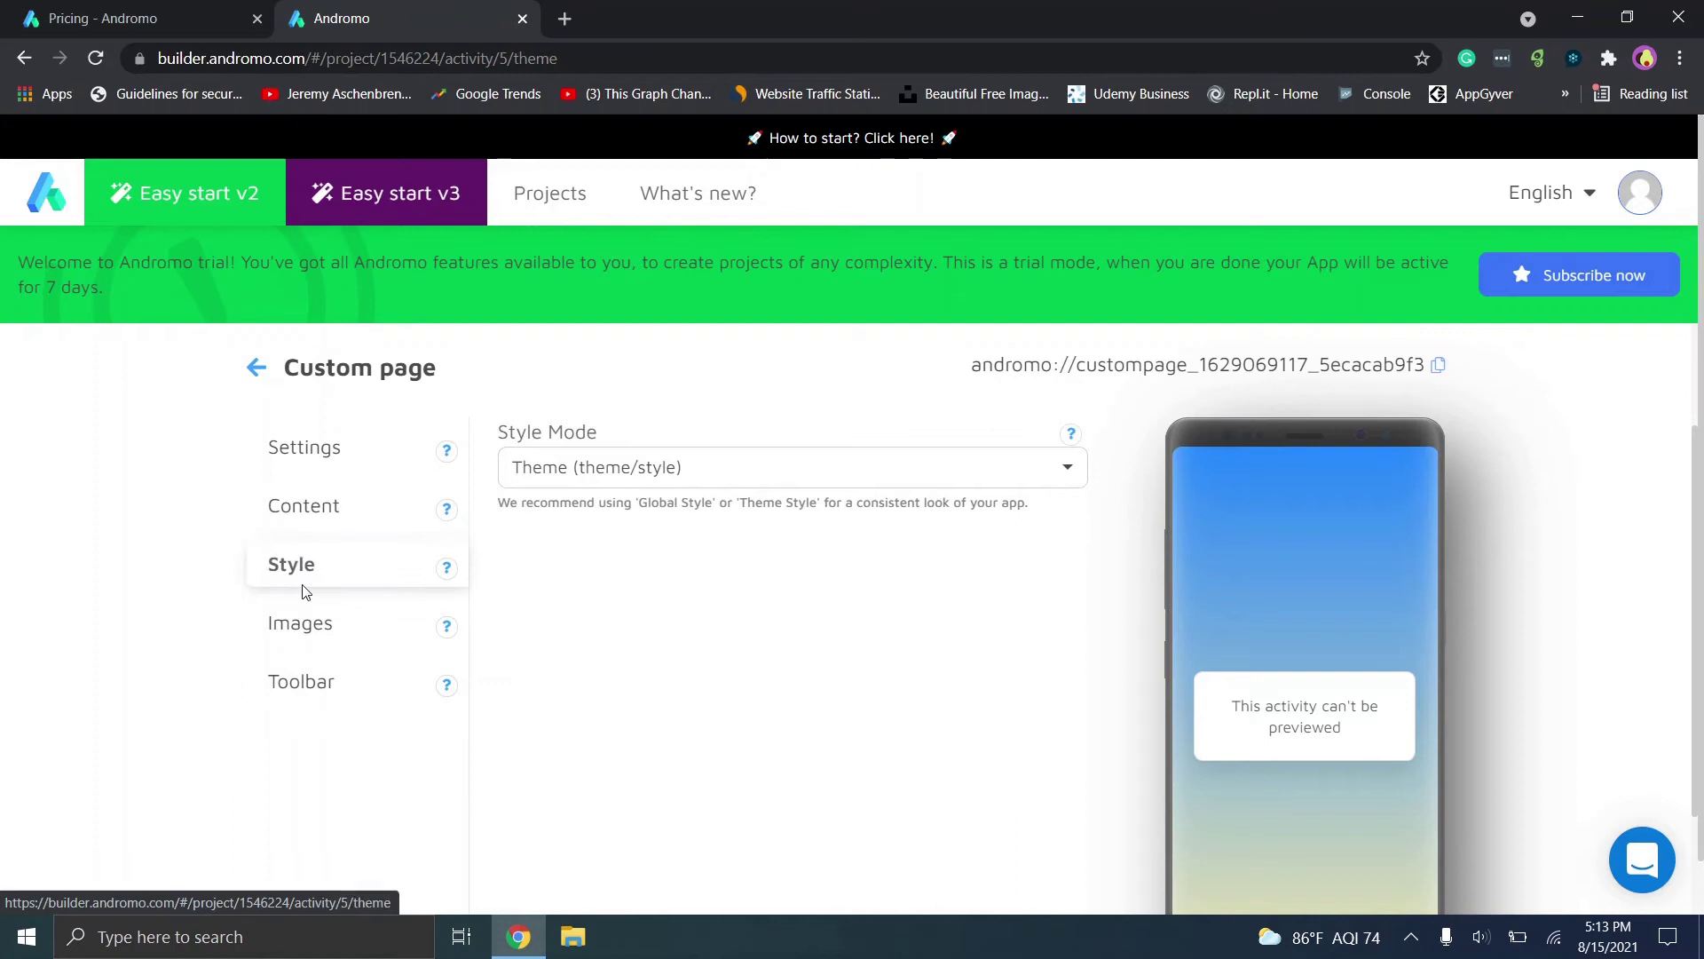
{"action": "left_click", "coordinate": [313, 621]}
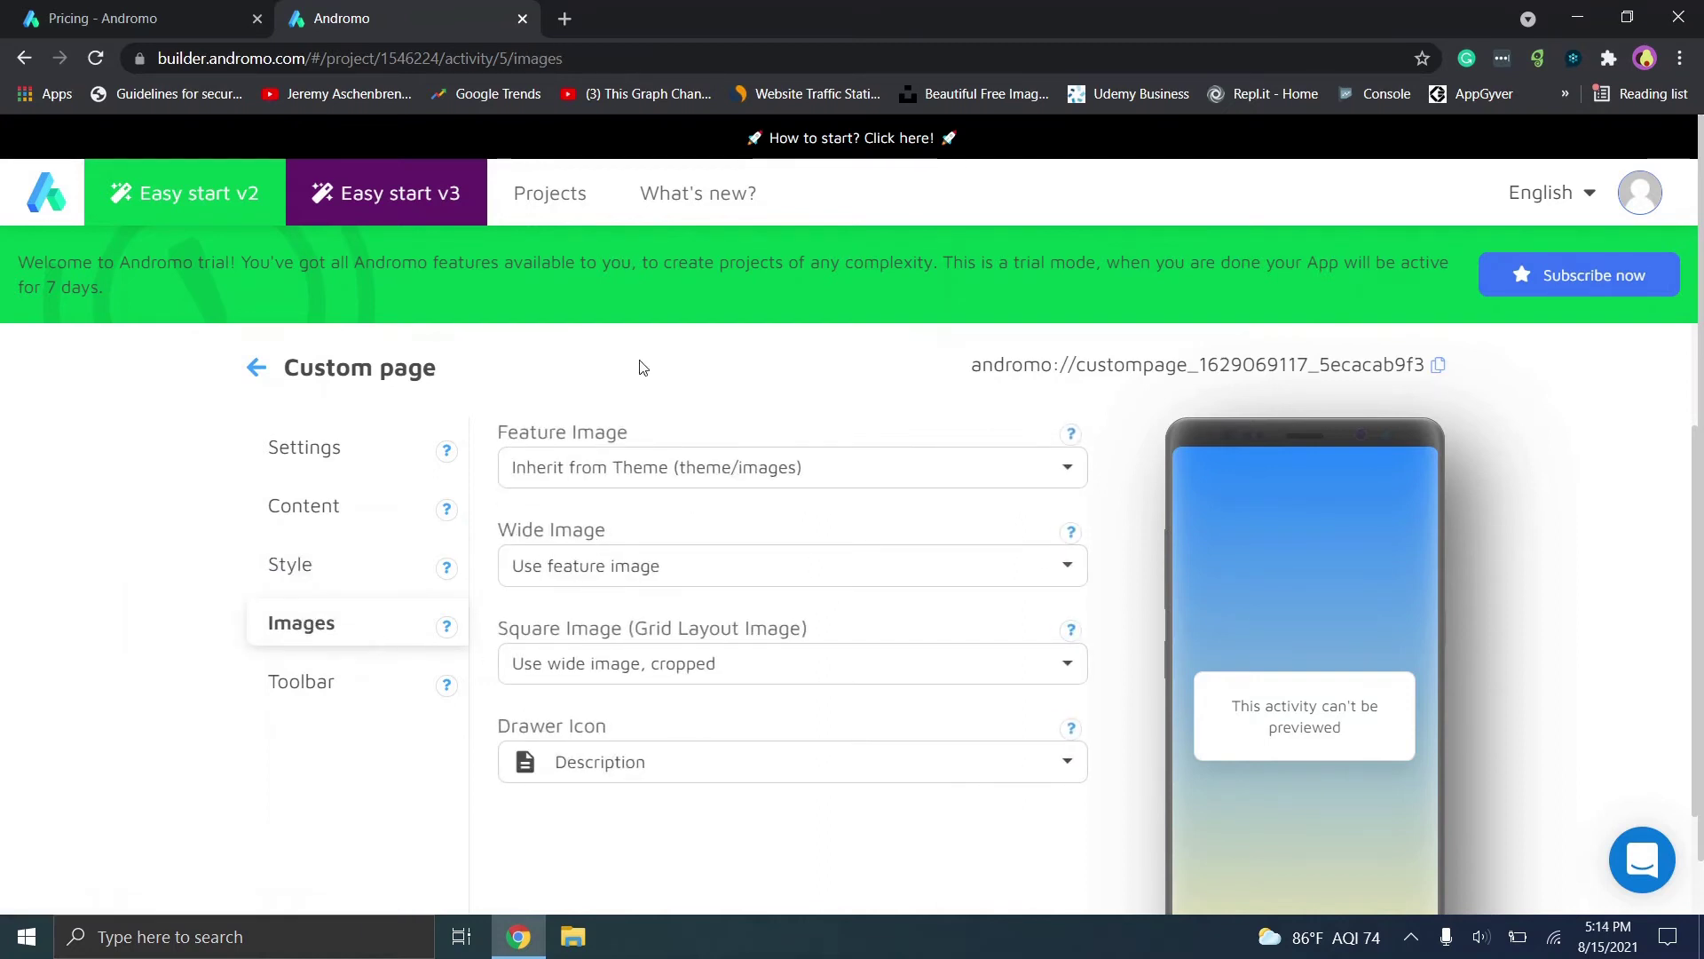
{"action": "left_click", "coordinate": [302, 698]}
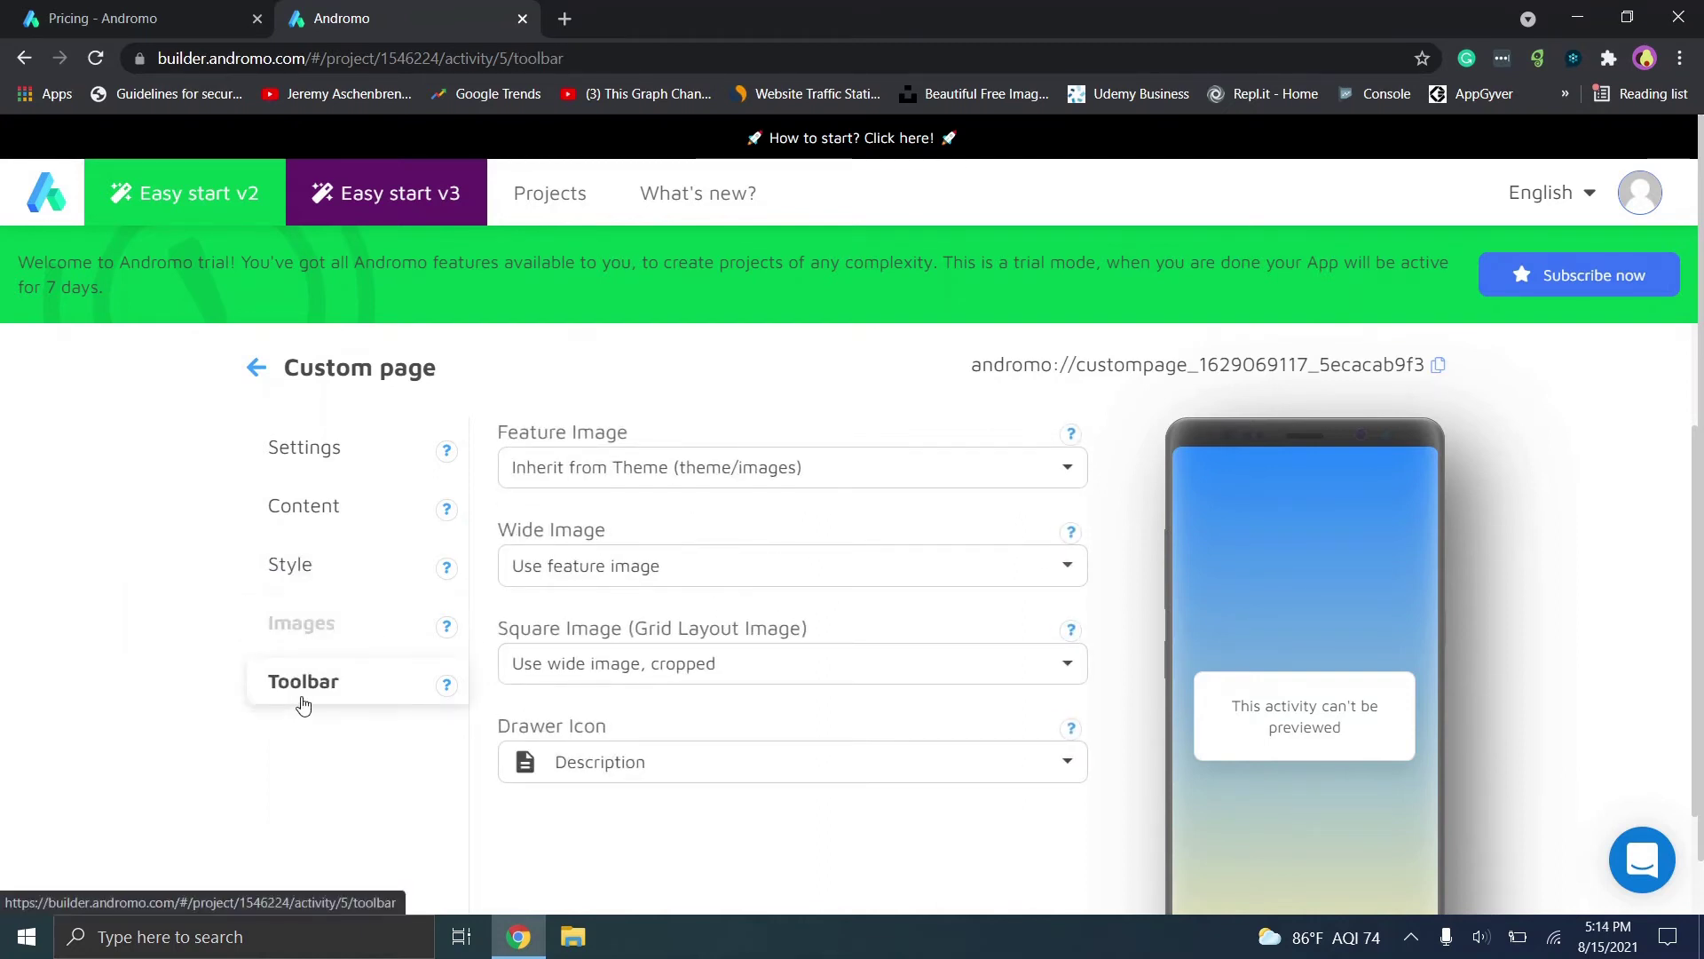
{"action": "left_click", "coordinate": [258, 367]}
{"action": "scroll", "coordinate": [1699, 520], "scroll_direction": "down", "scroll_amount": 1}
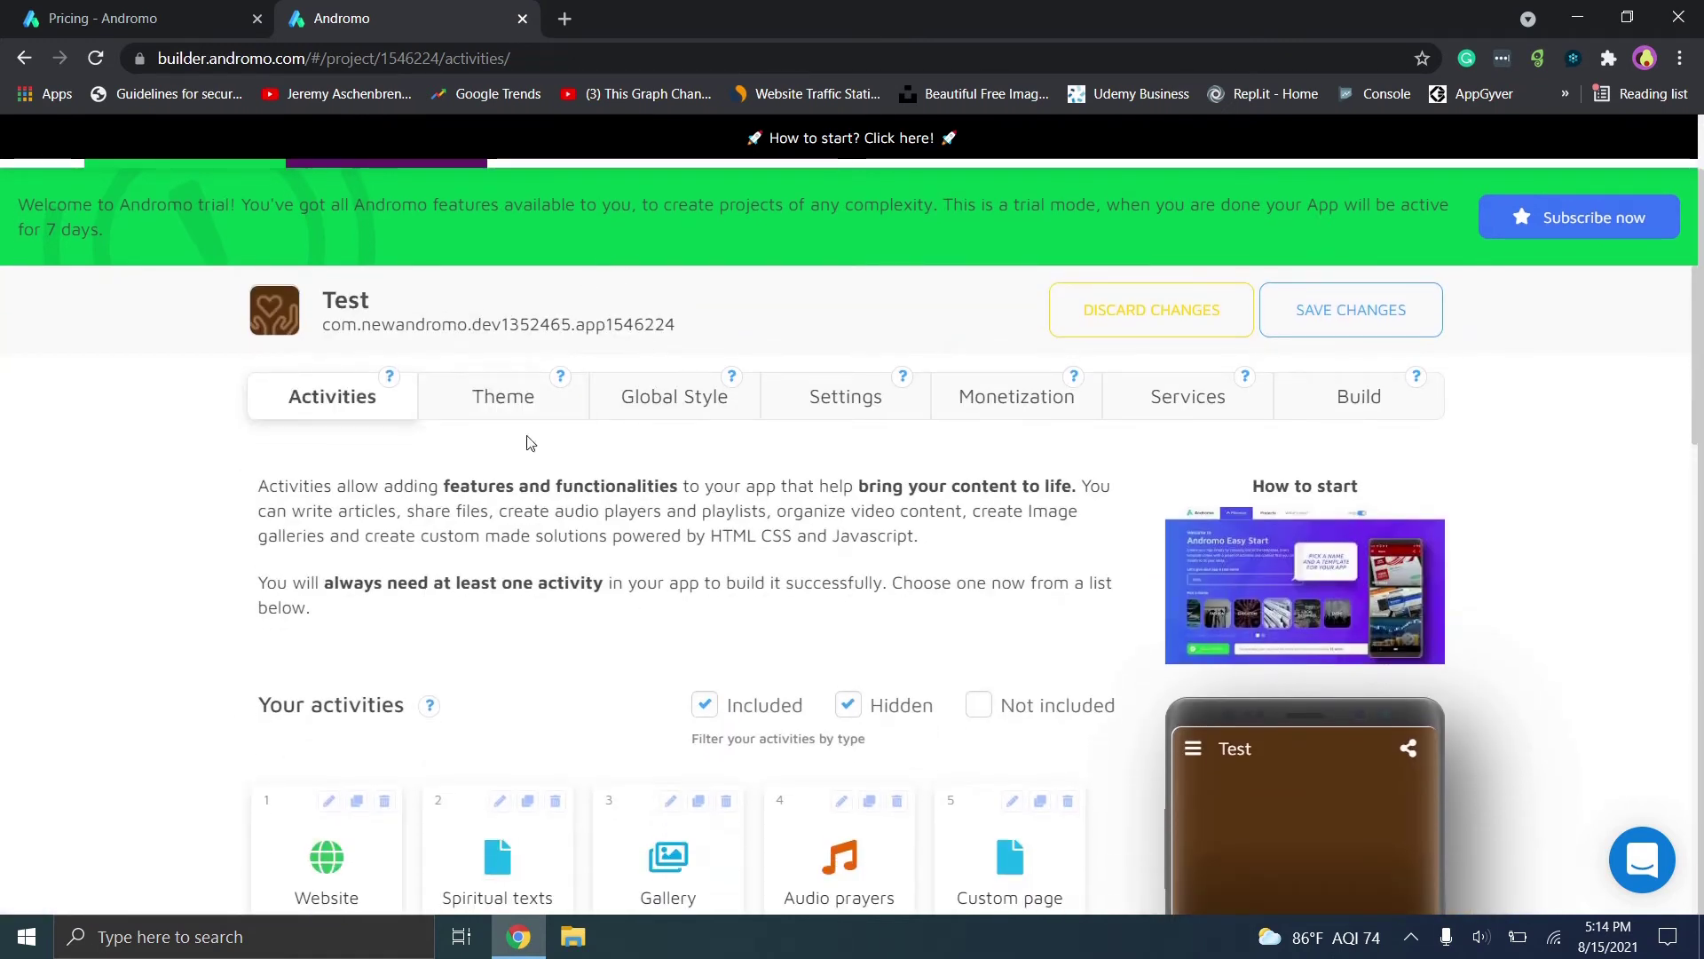
{"action": "left_click", "coordinate": [519, 413]}
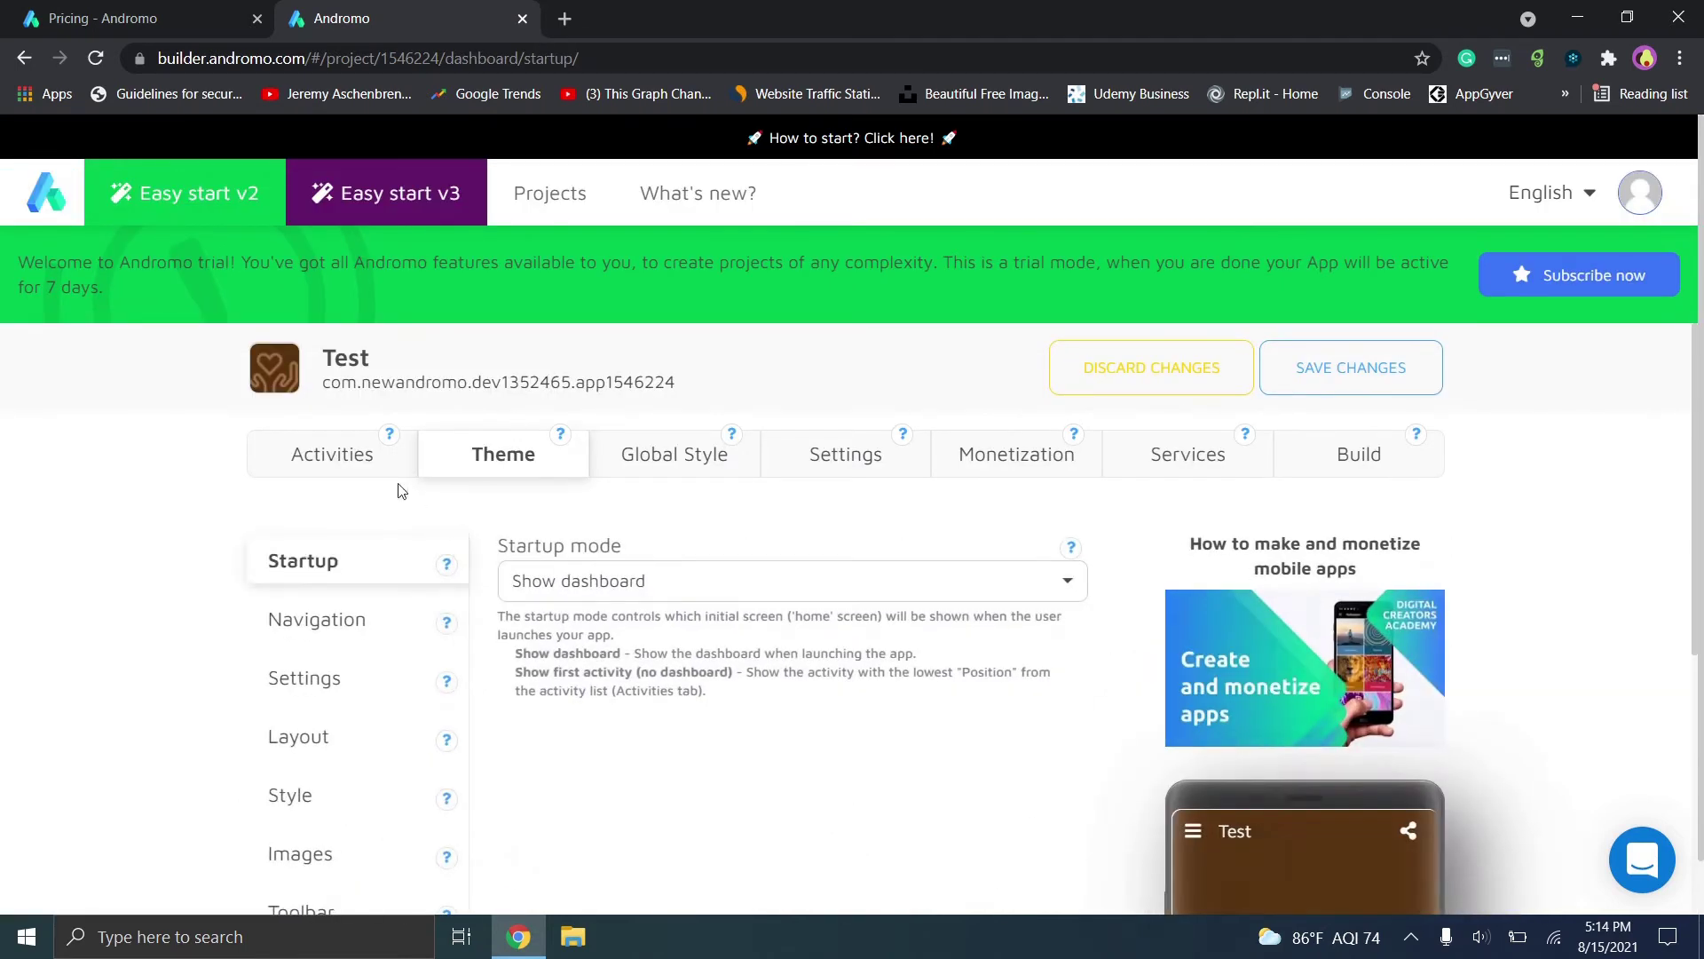
{"action": "left_click", "coordinate": [381, 463]}
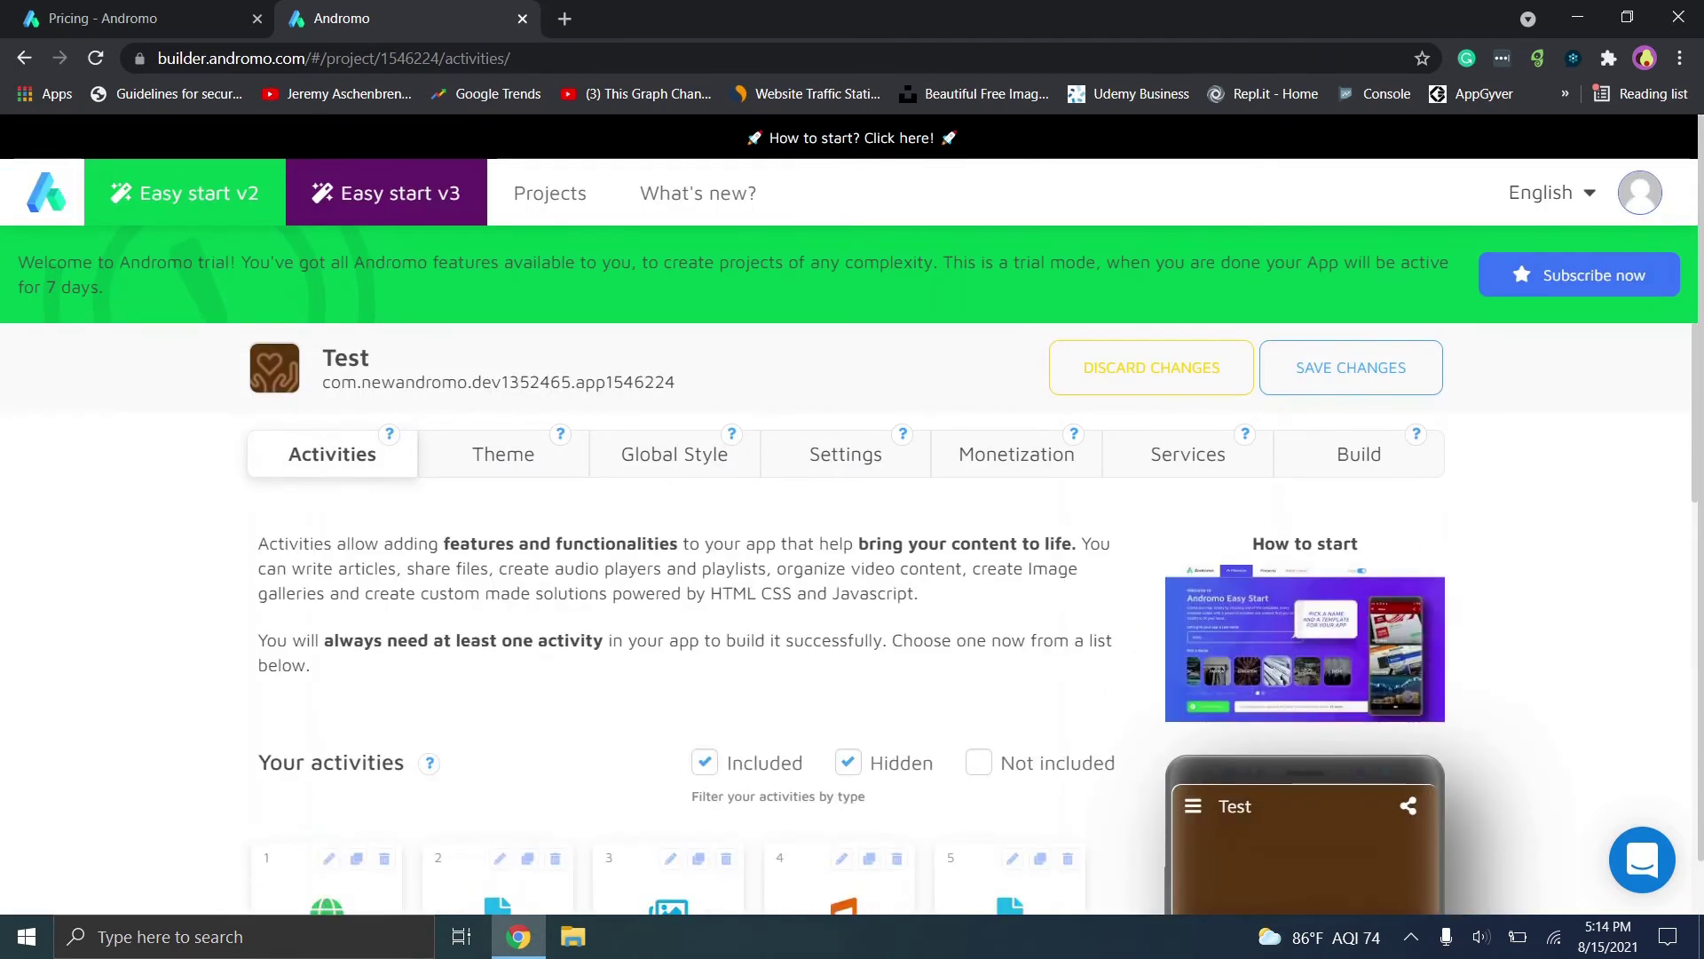
{"action": "scroll", "coordinate": [850, 621], "scroll_direction": "down", "scroll_amount": 3}
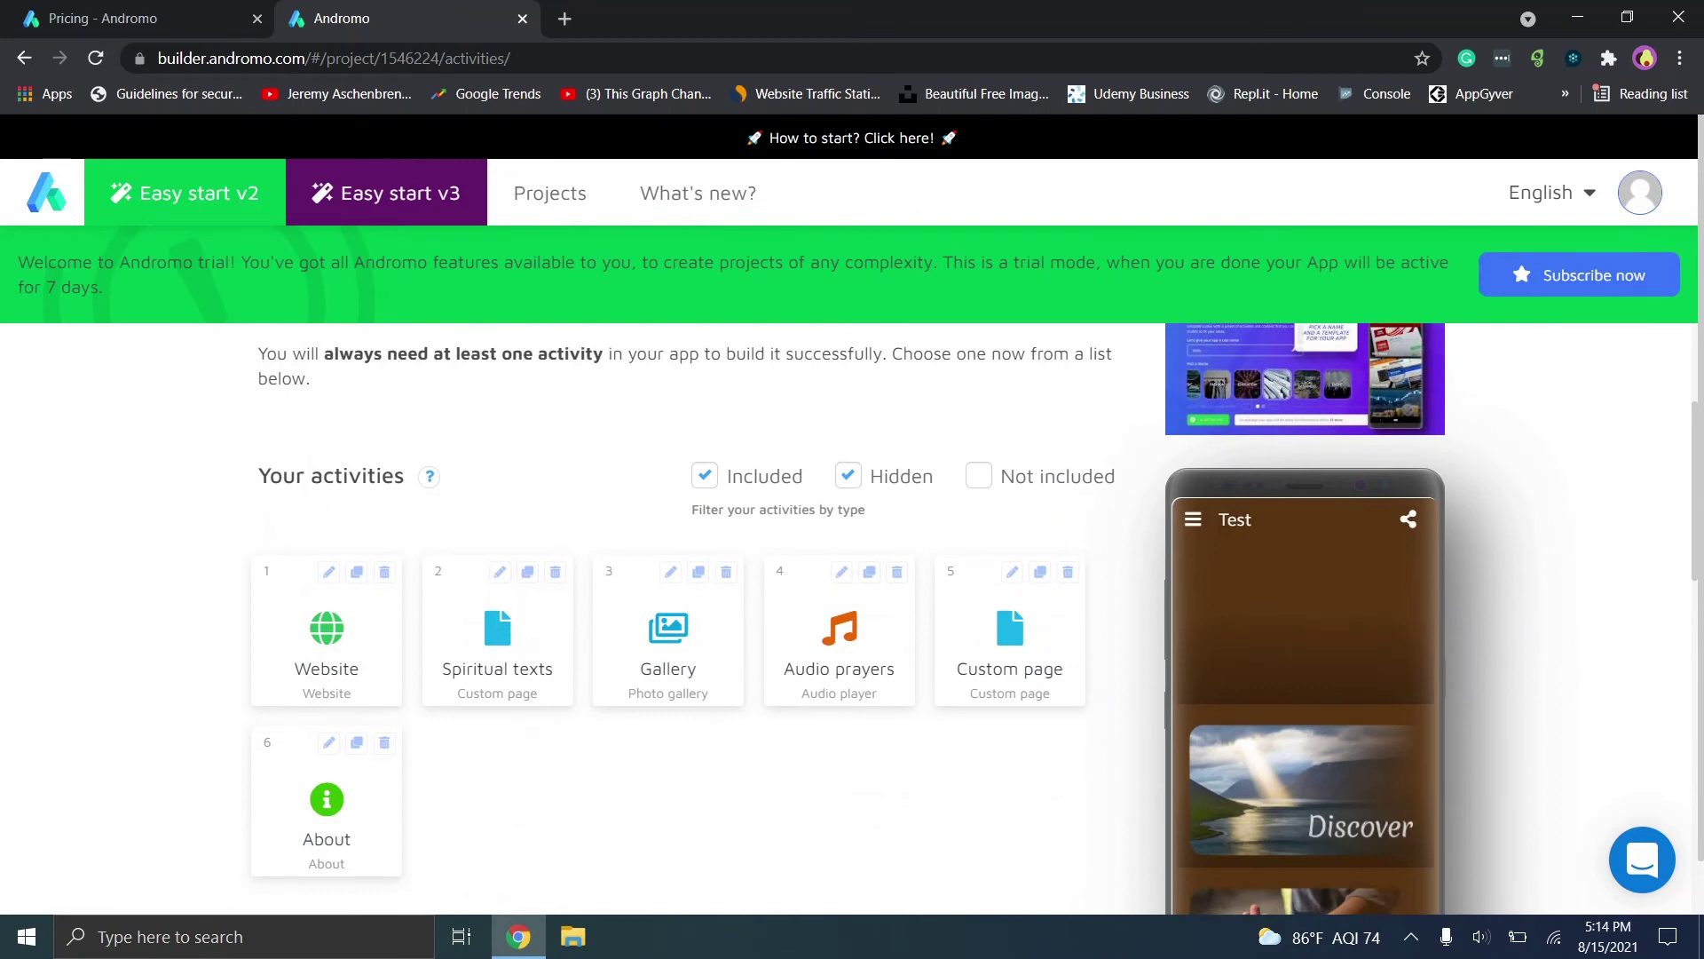
{"action": "scroll", "coordinate": [850, 622], "scroll_direction": "up", "scroll_amount": 2}
{"action": "scroll", "coordinate": [302, 421], "scroll_direction": "up", "scroll_amount": 2}
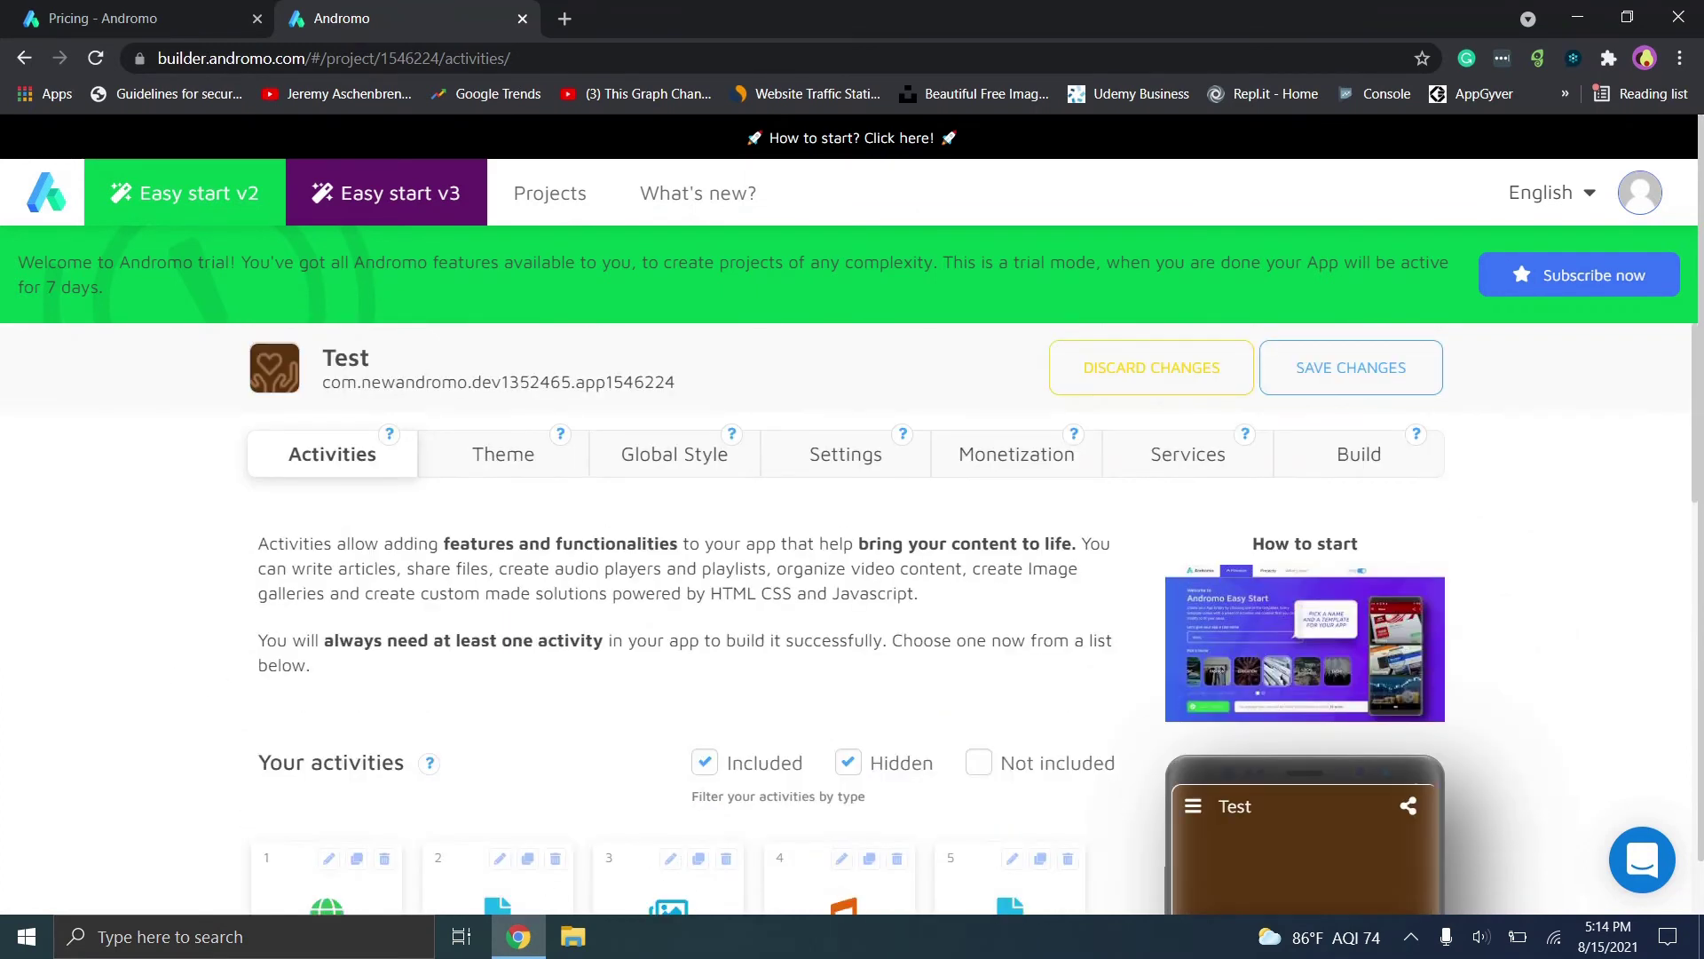
{"action": "scroll", "coordinate": [322, 505], "scroll_direction": "down", "scroll_amount": 5}
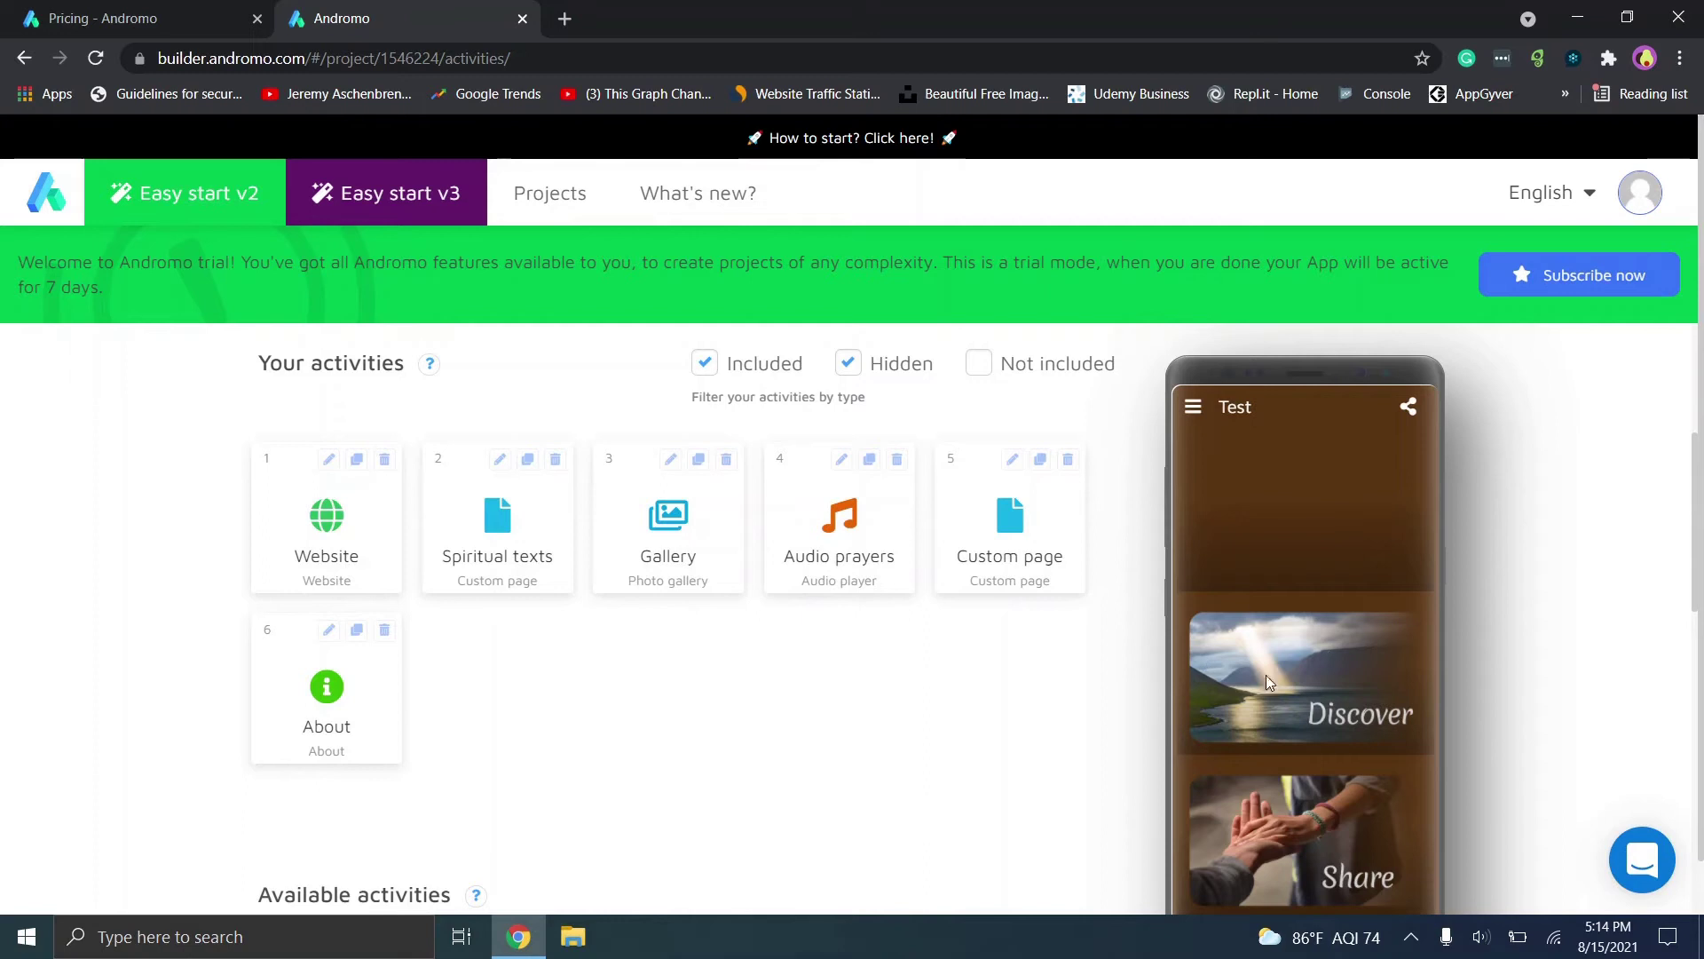
{"action": "scroll", "coordinate": [869, 713], "scroll_direction": "down", "scroll_amount": 4}
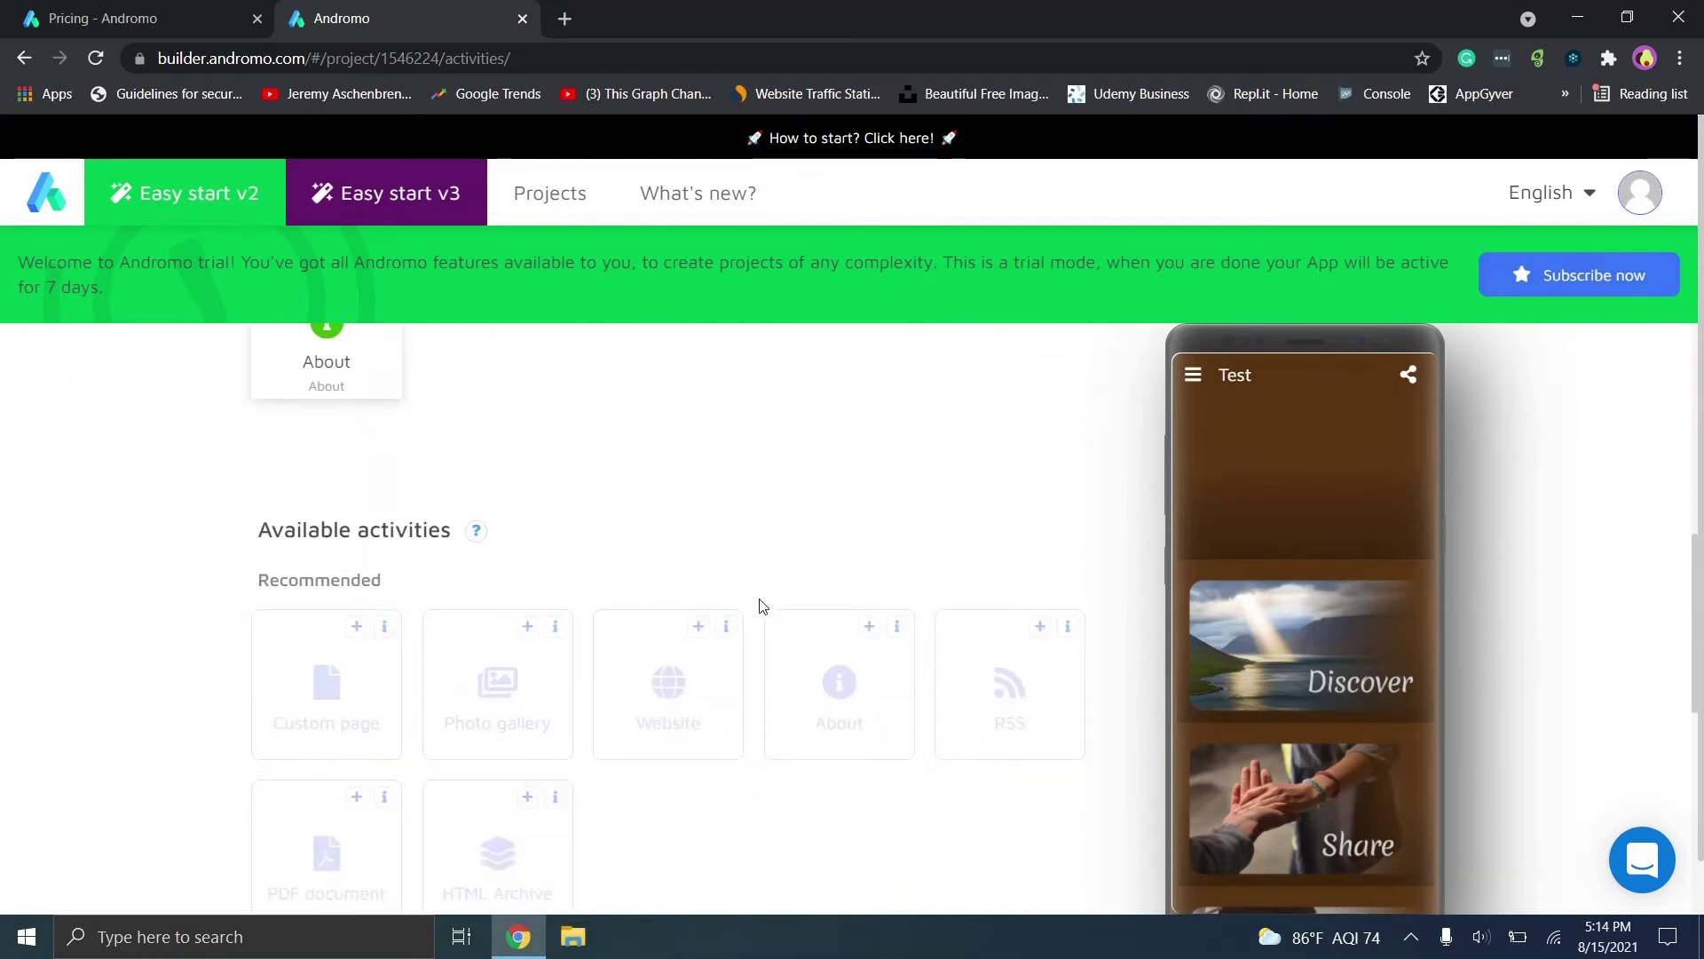
{"action": "scroll", "coordinate": [274, 704], "scroll_direction": "up", "scroll_amount": 5}
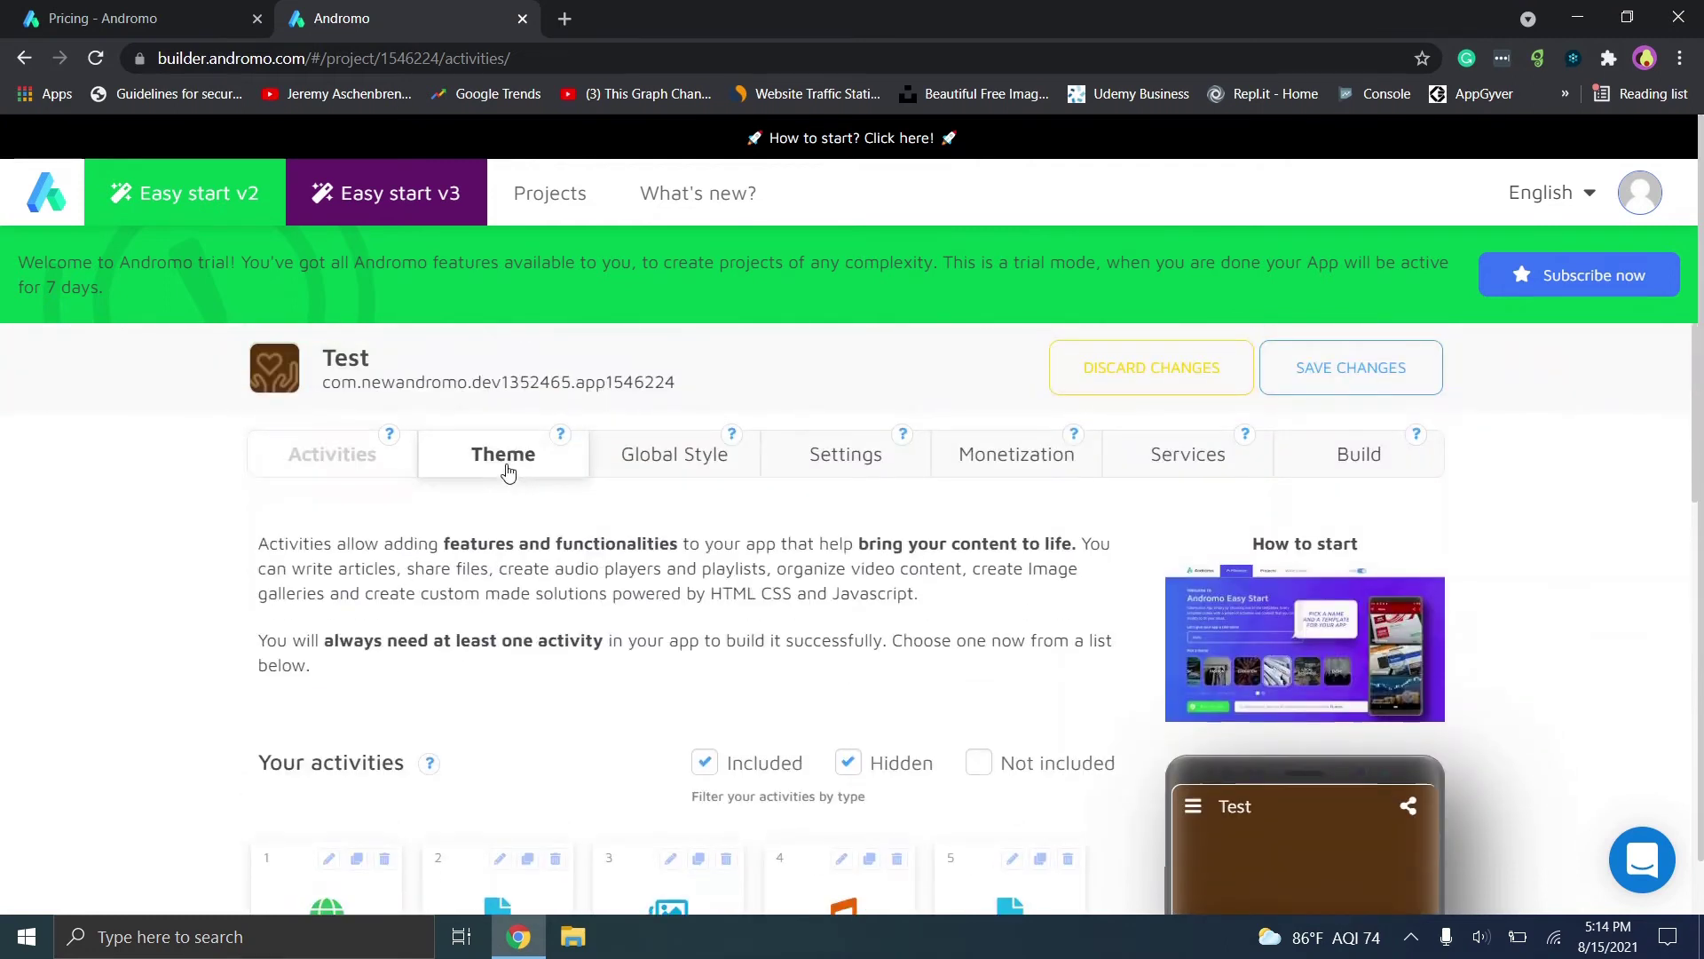
Open the app's Theme settings and review the navigation drawer options.
{"action": "left_click", "coordinate": [512, 456]}
{"action": "scroll", "coordinate": [525, 502], "scroll_direction": "down", "scroll_amount": 3}
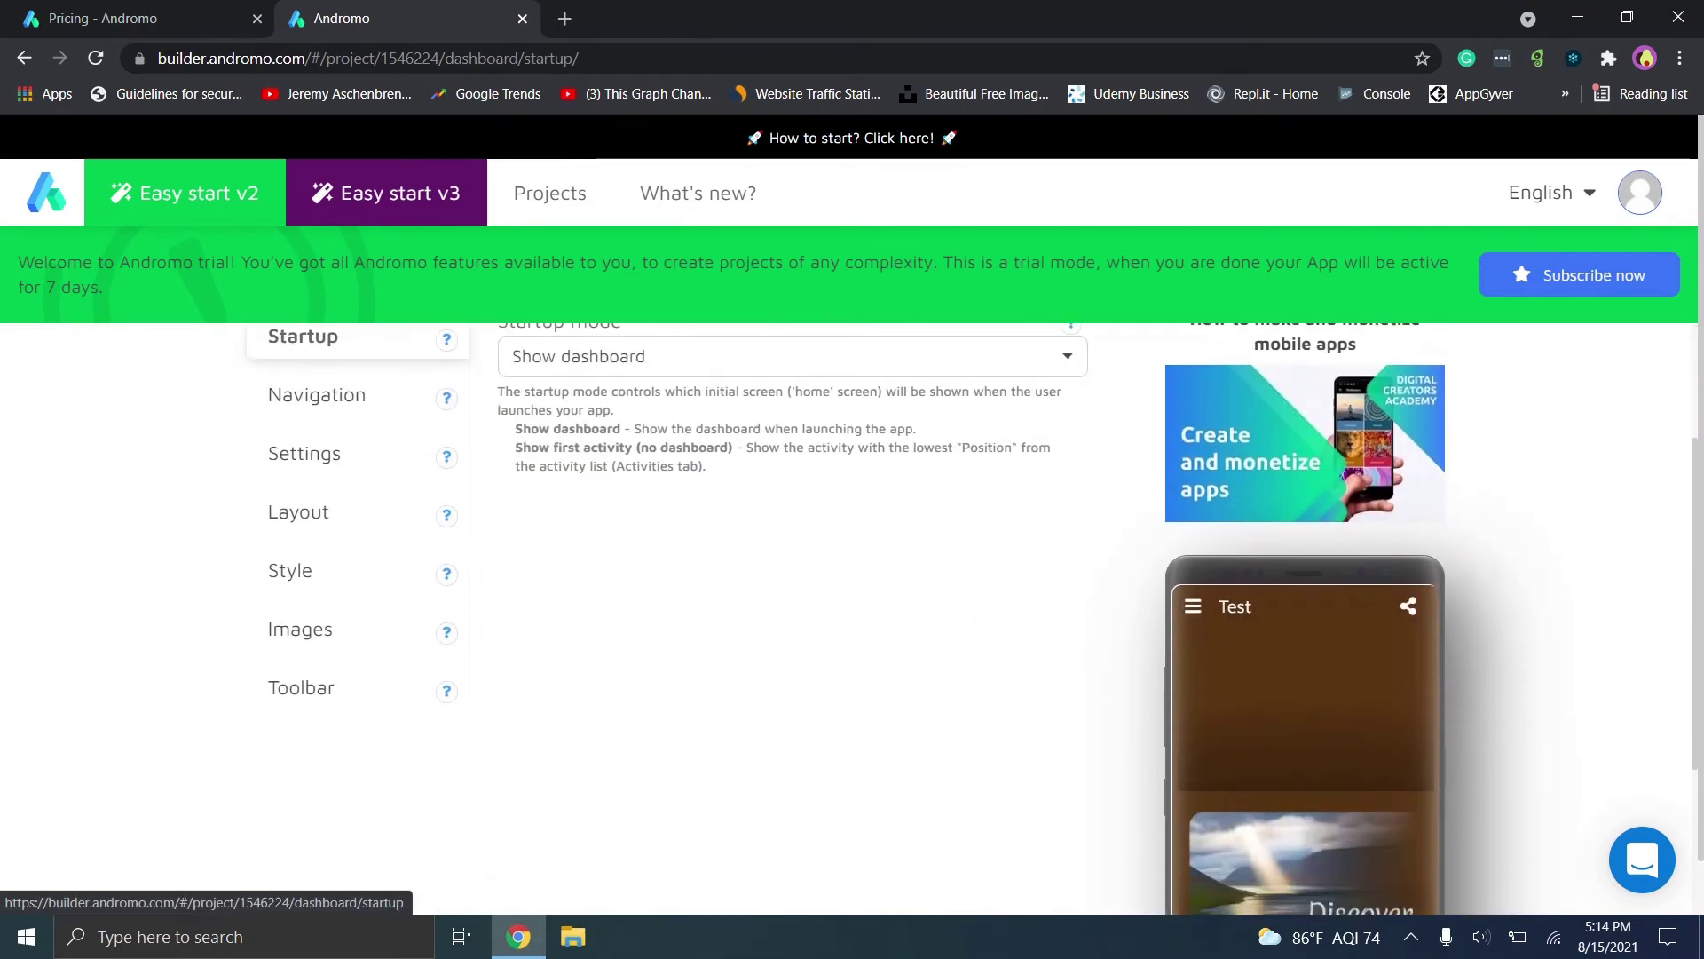
{"action": "left_click", "coordinate": [286, 388]}
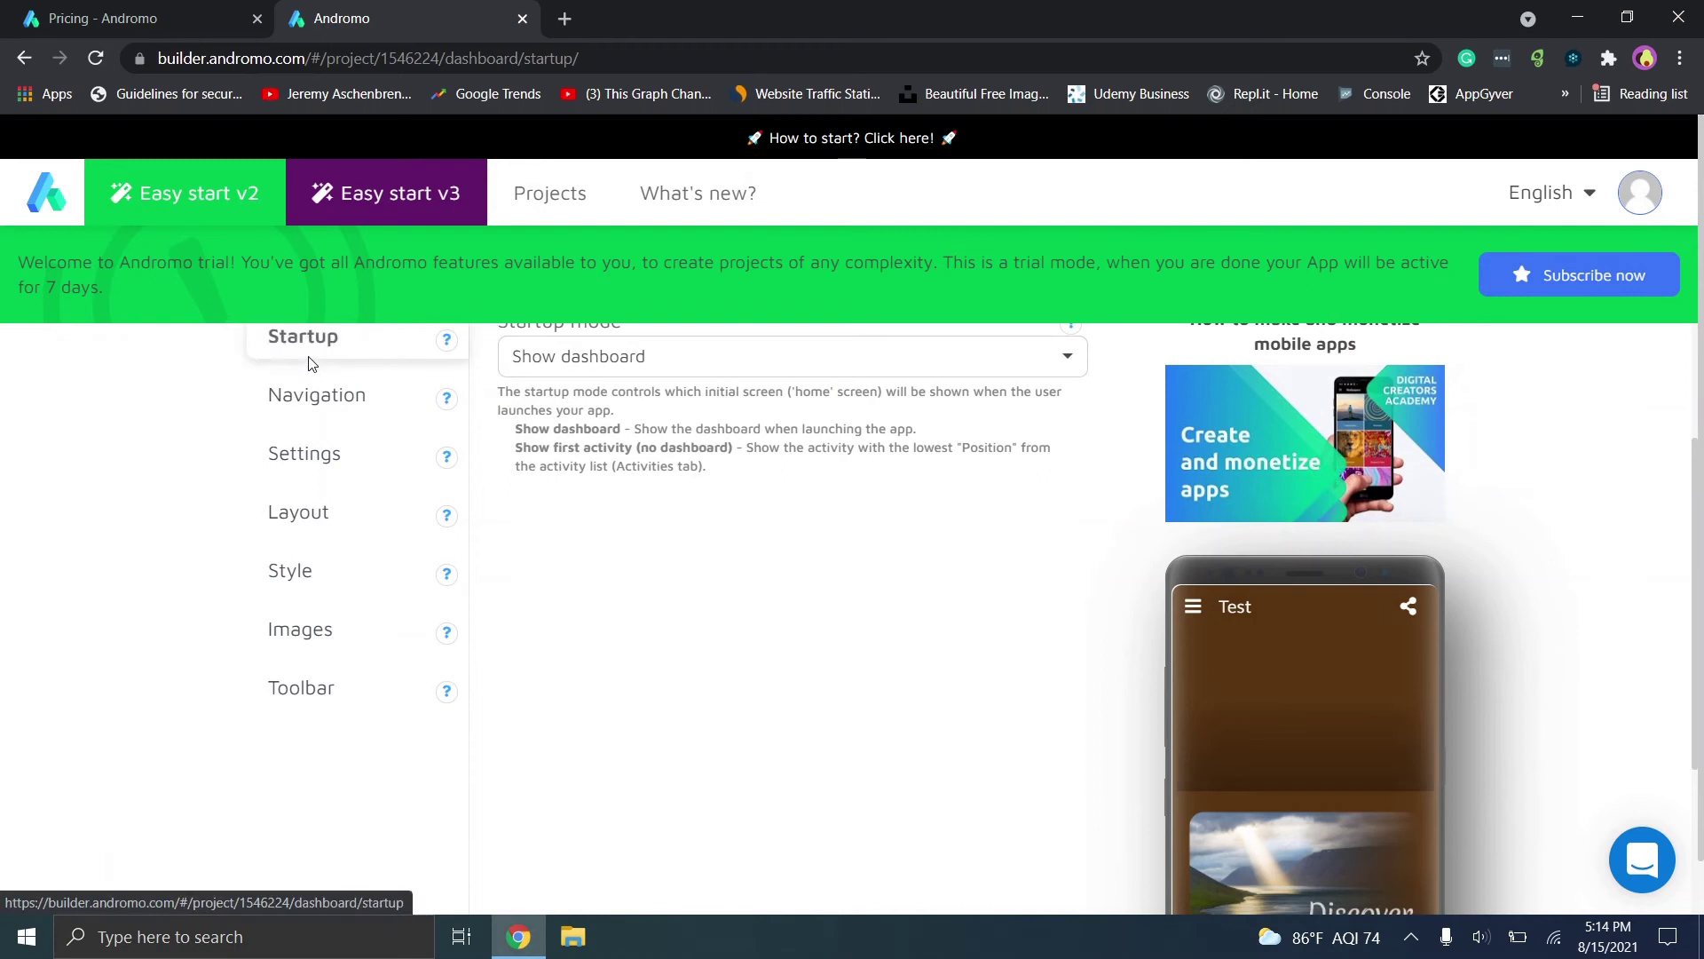
{"action": "left_click", "coordinate": [331, 402]}
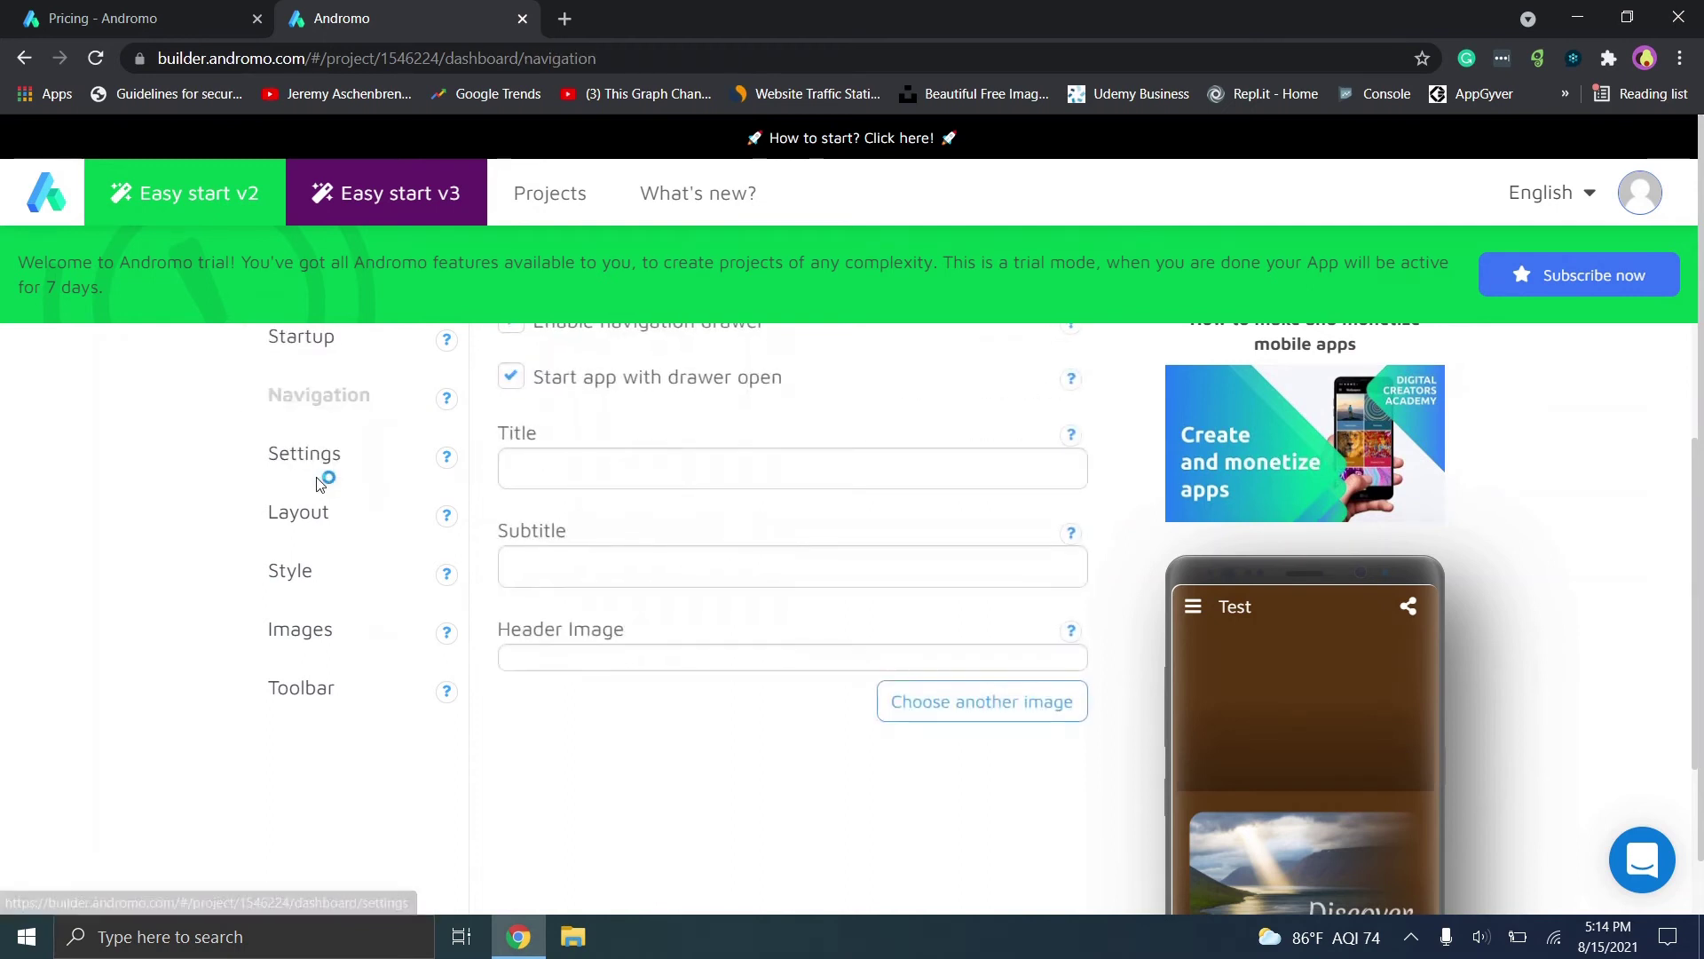
{"action": "scroll", "coordinate": [488, 369], "scroll_direction": "up", "scroll_amount": 3}
{"action": "scroll", "coordinate": [681, 394], "scroll_direction": "down", "scroll_amount": 1}
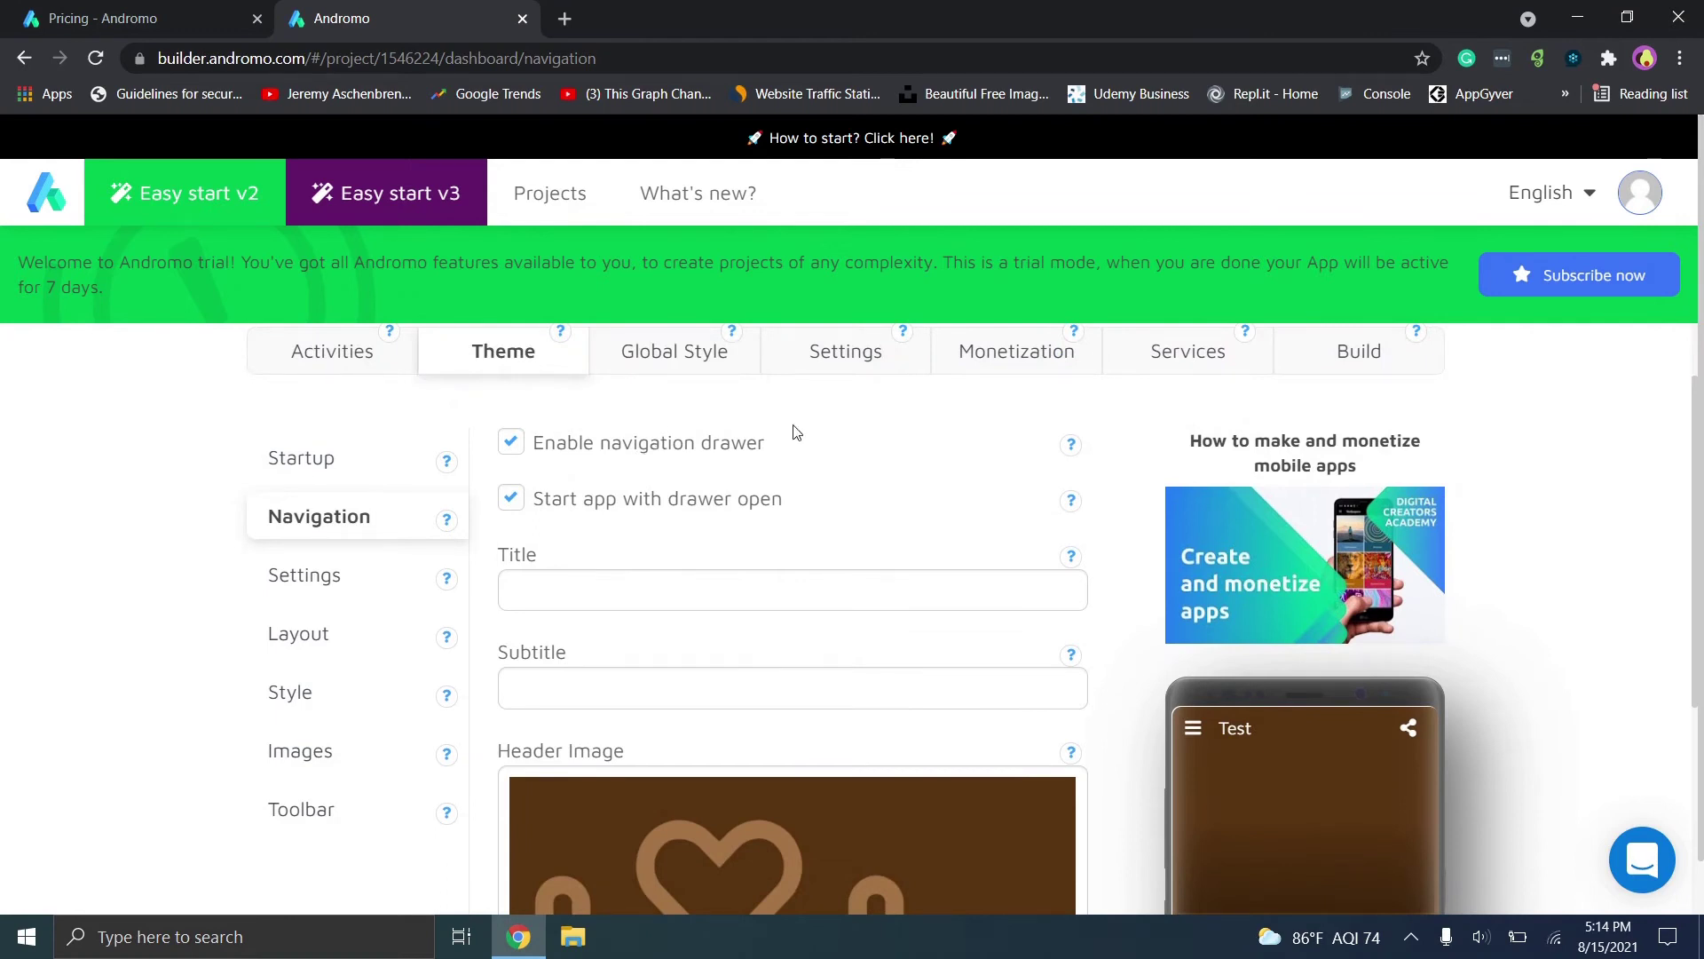
{"action": "scroll", "coordinate": [755, 442], "scroll_direction": "down", "scroll_amount": 4}
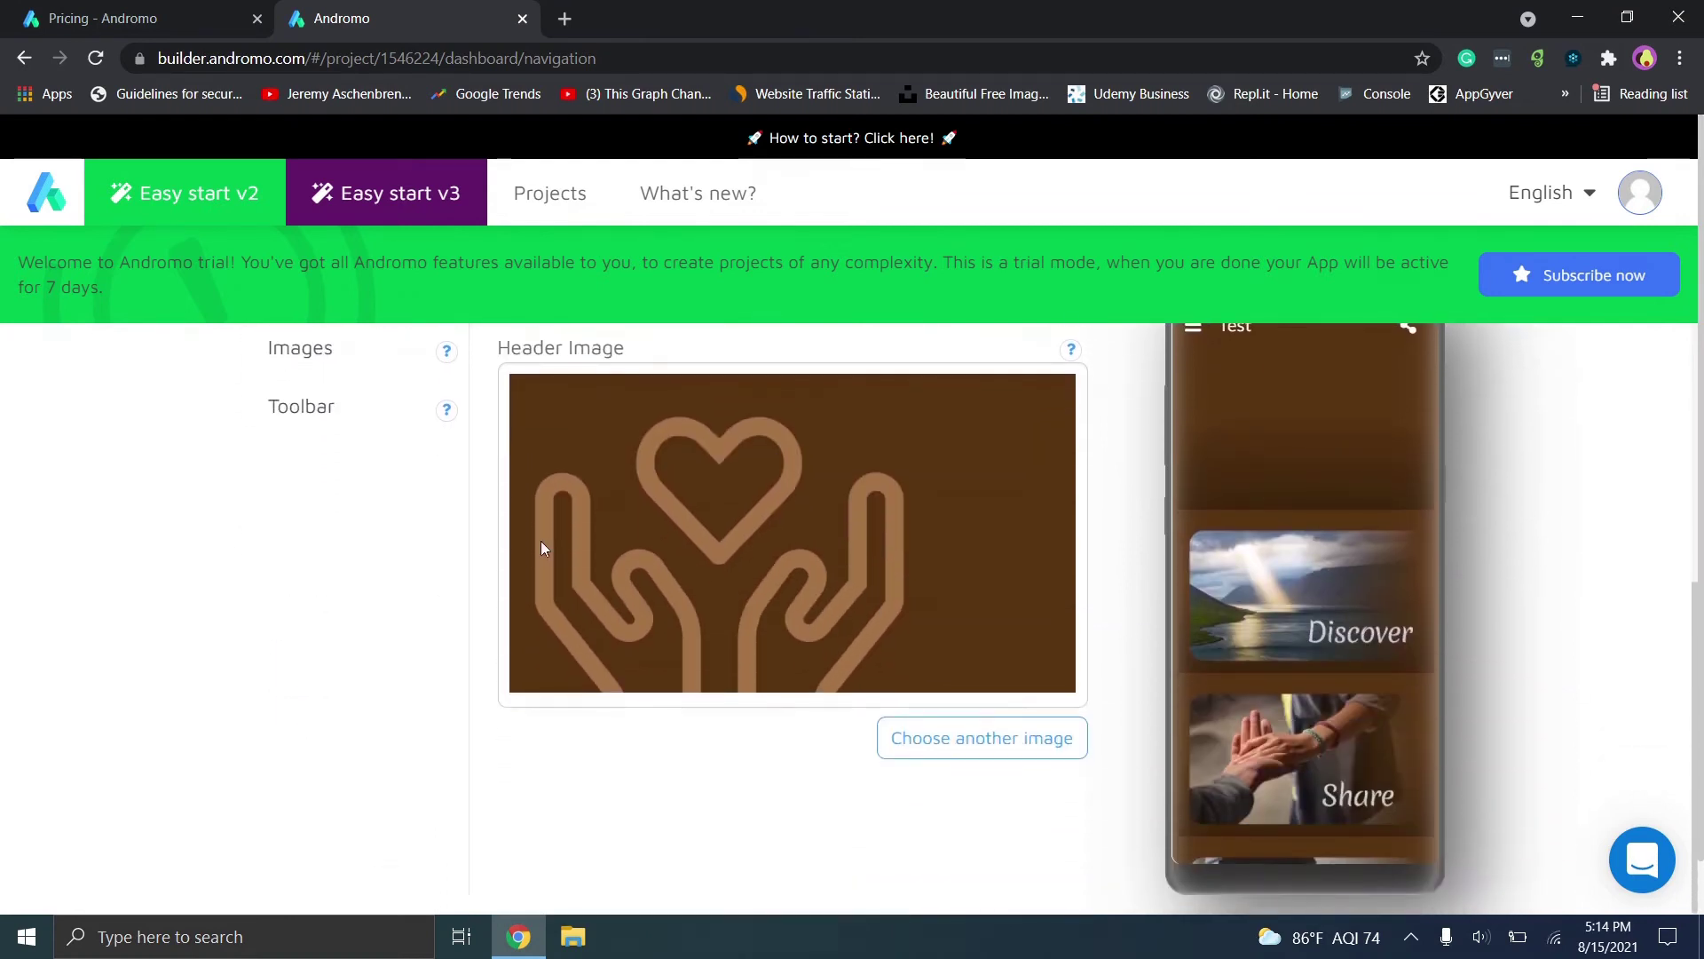
{"action": "scroll", "coordinate": [784, 556], "scroll_direction": "up", "scroll_amount": 4}
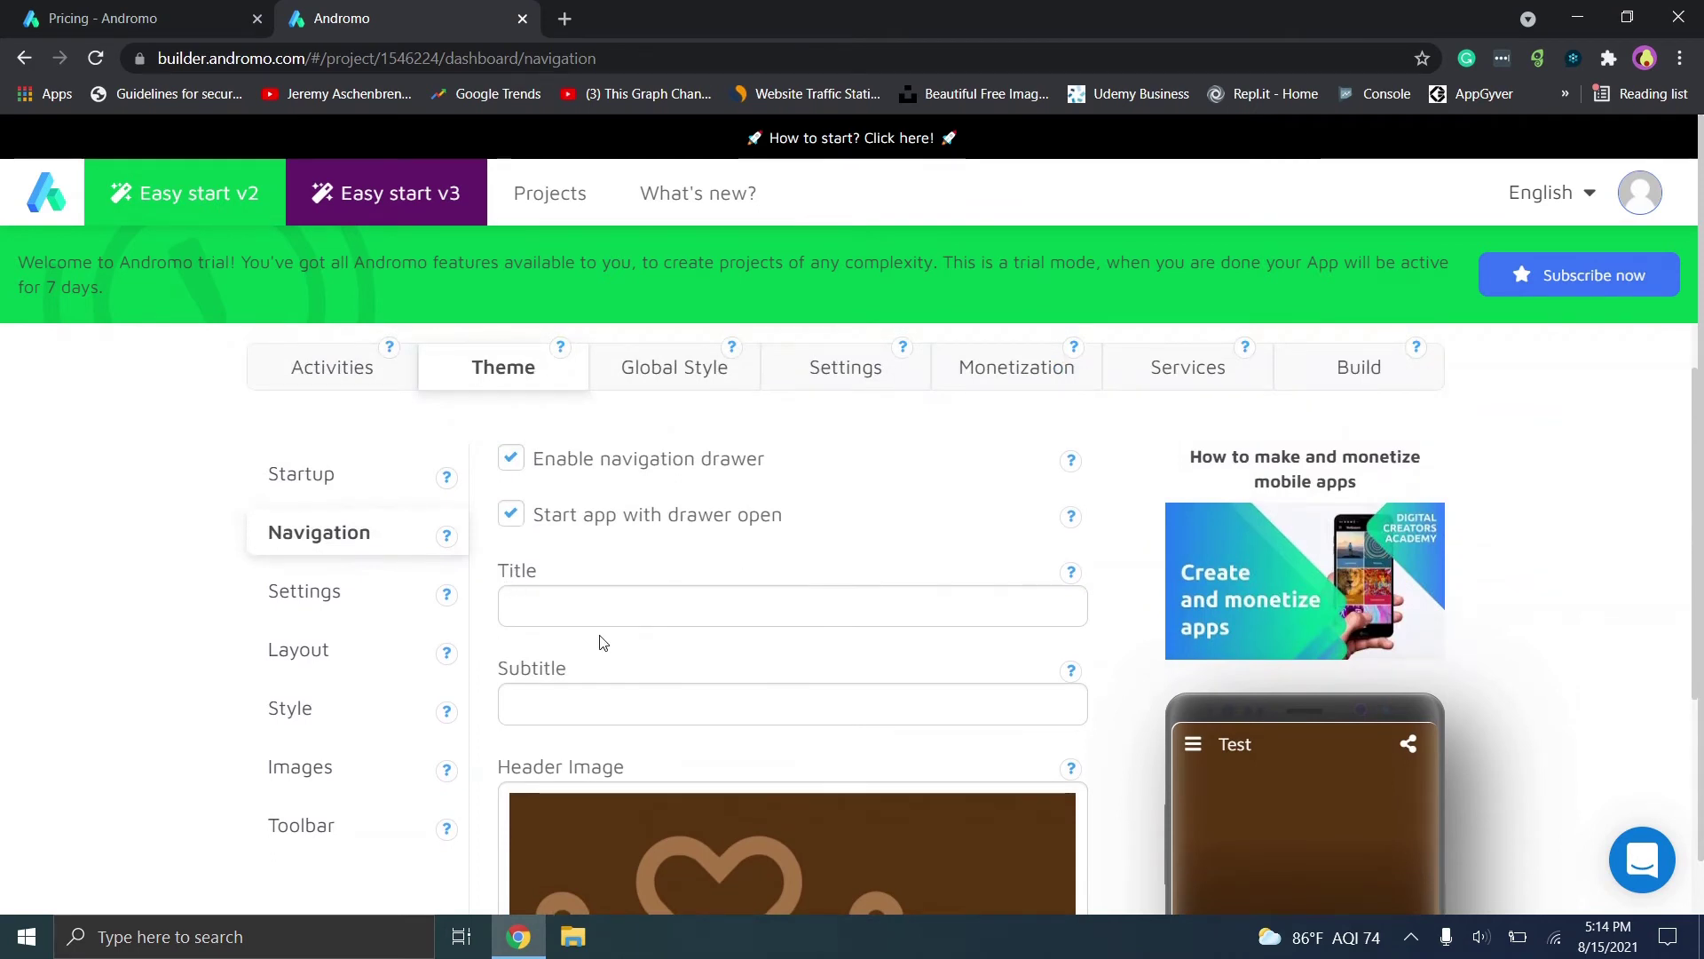
Review the dashboard Style colours (primary #583412, accent #FF5722), Images and Toolbar options.
{"action": "left_click", "coordinate": [284, 596]}
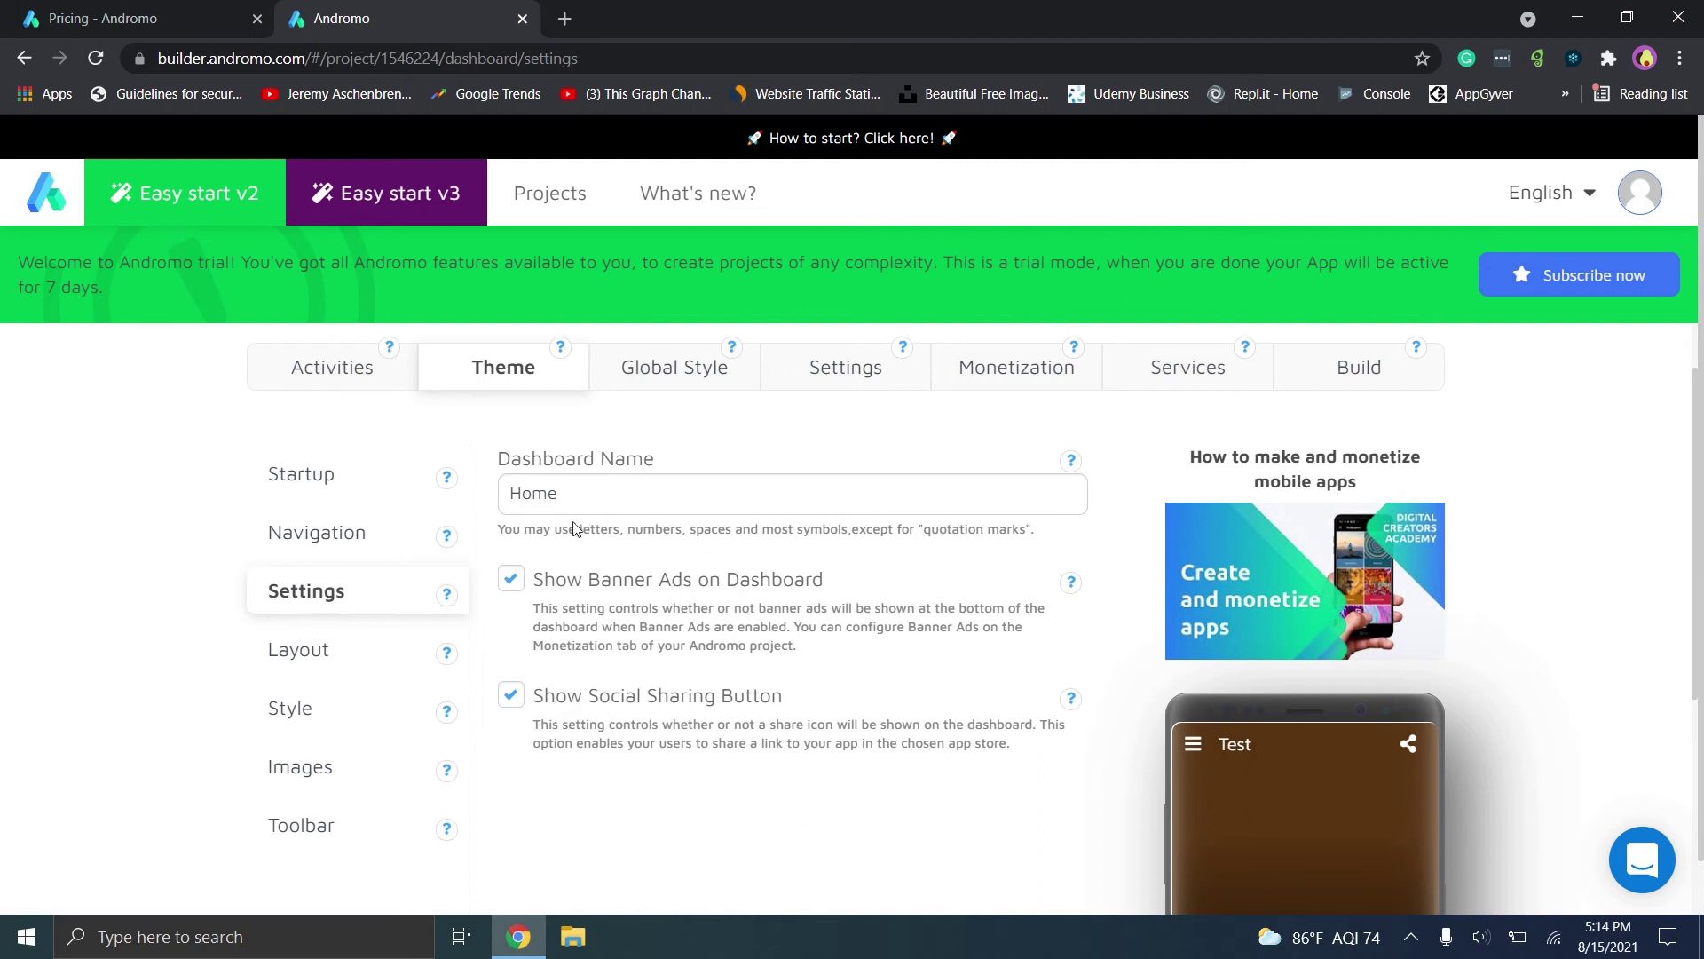
{"action": "left_click", "coordinate": [326, 712]}
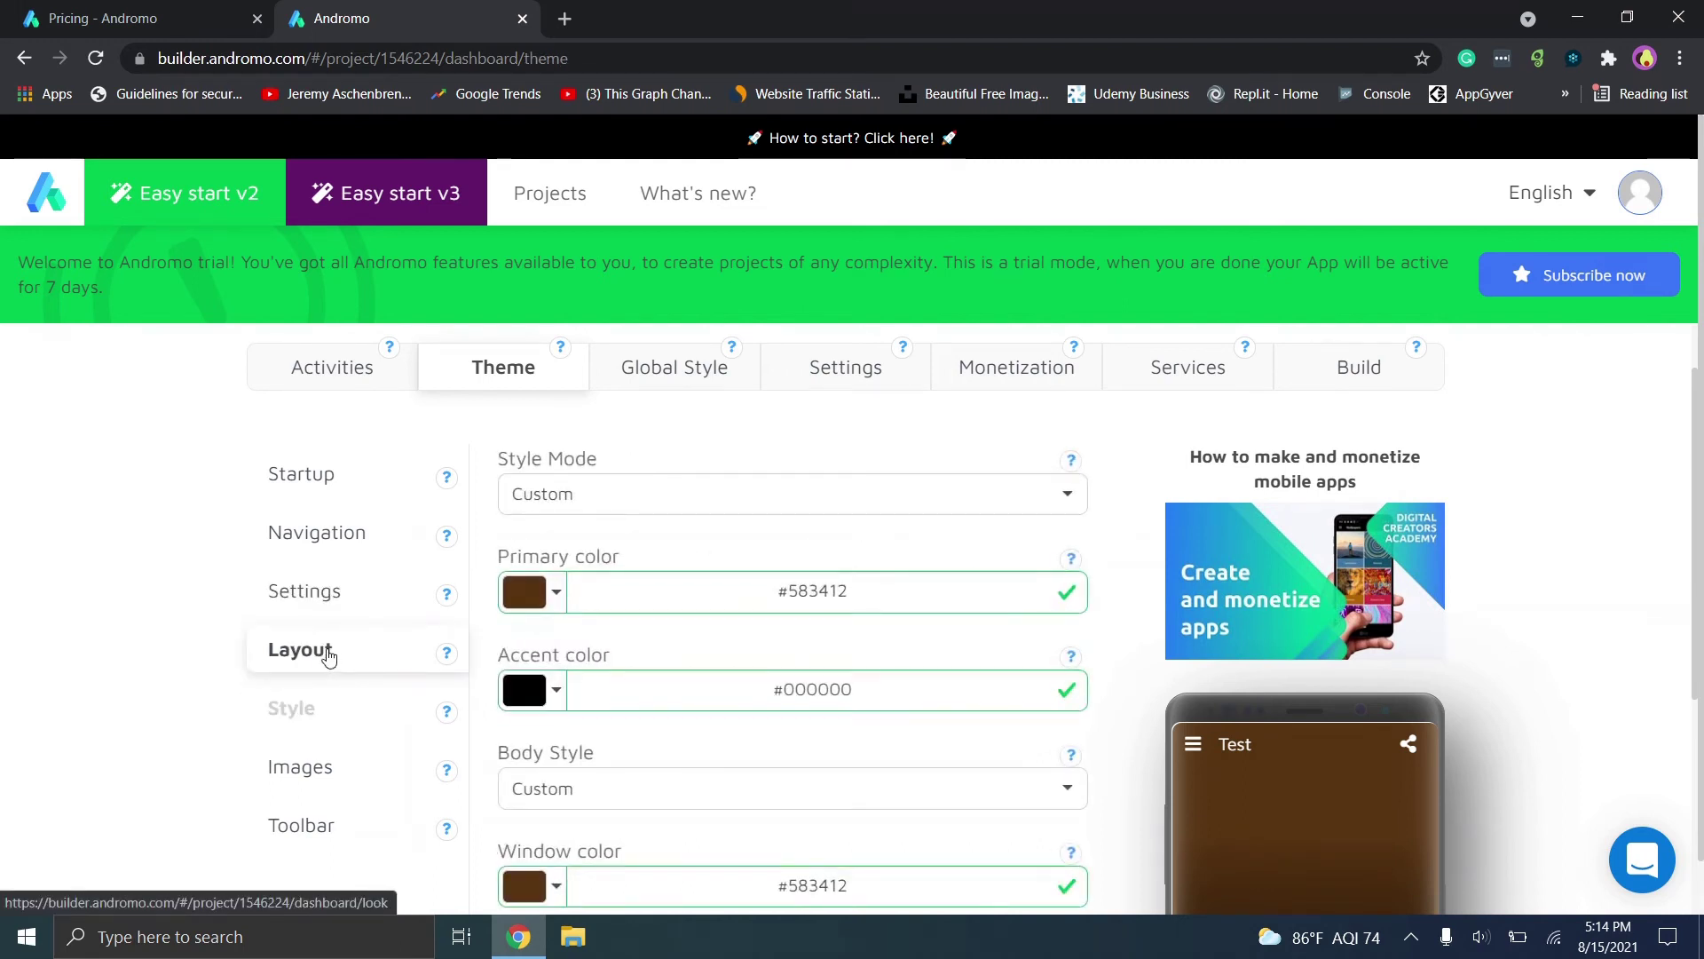
{"action": "scroll", "coordinate": [328, 656], "scroll_direction": "down", "scroll_amount": 5}
{"action": "scroll", "coordinate": [217, 659], "scroll_direction": "up", "scroll_amount": 4}
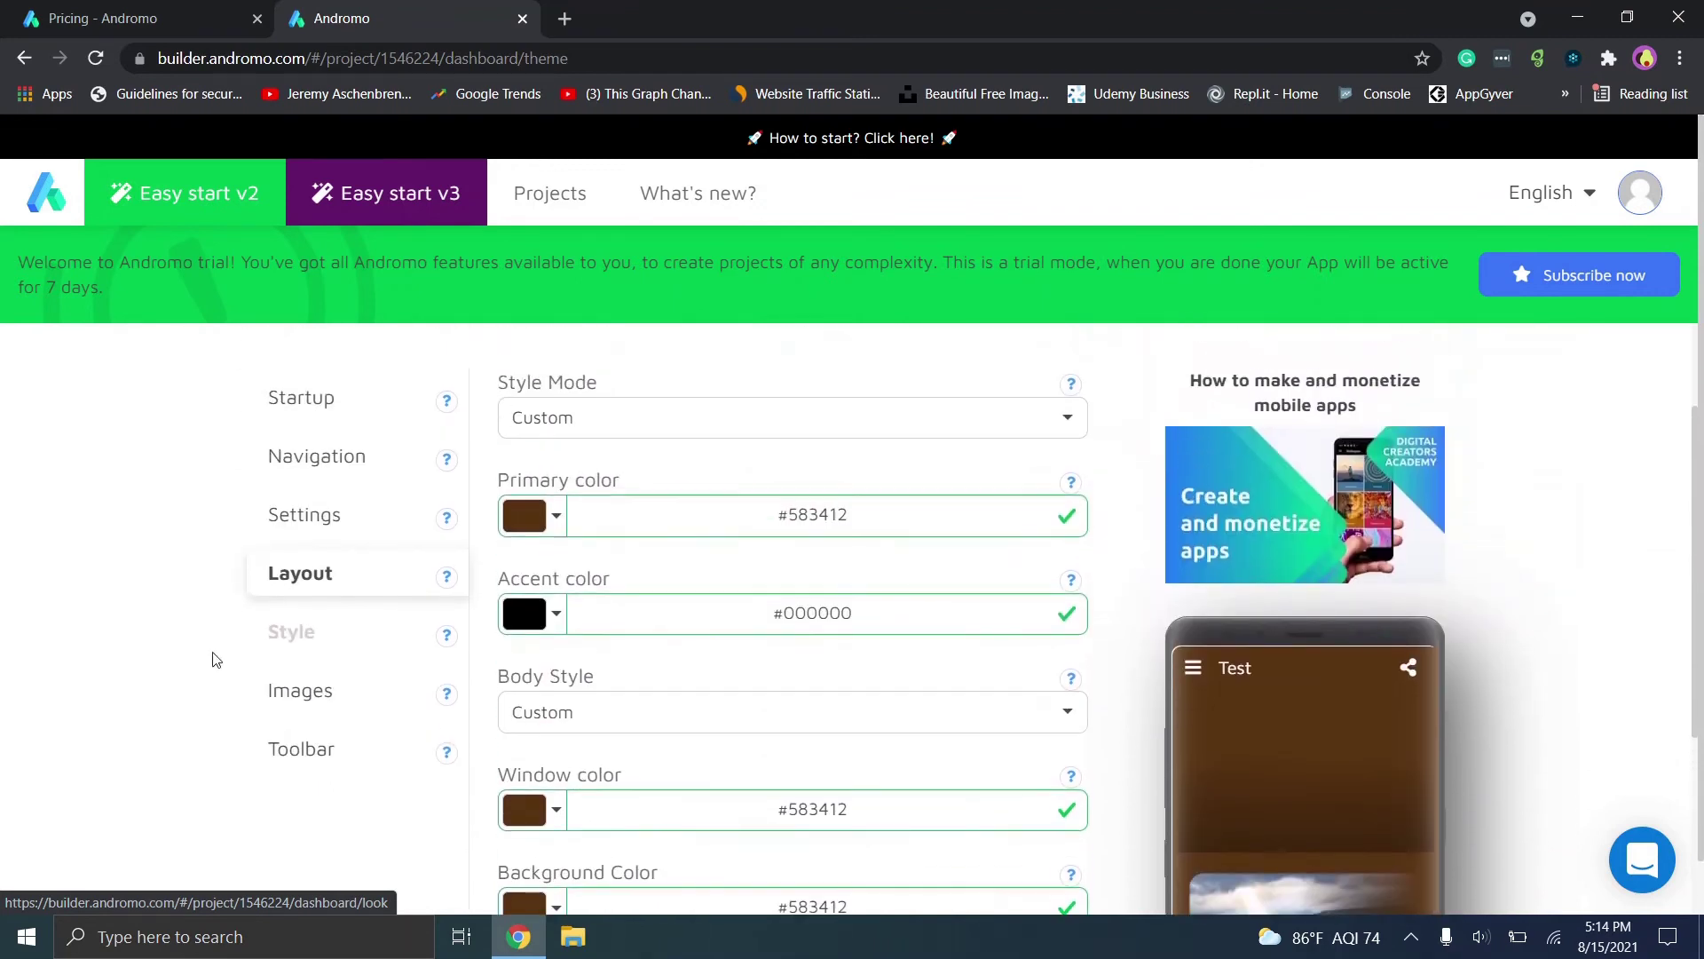
{"action": "left_click", "coordinate": [344, 504]}
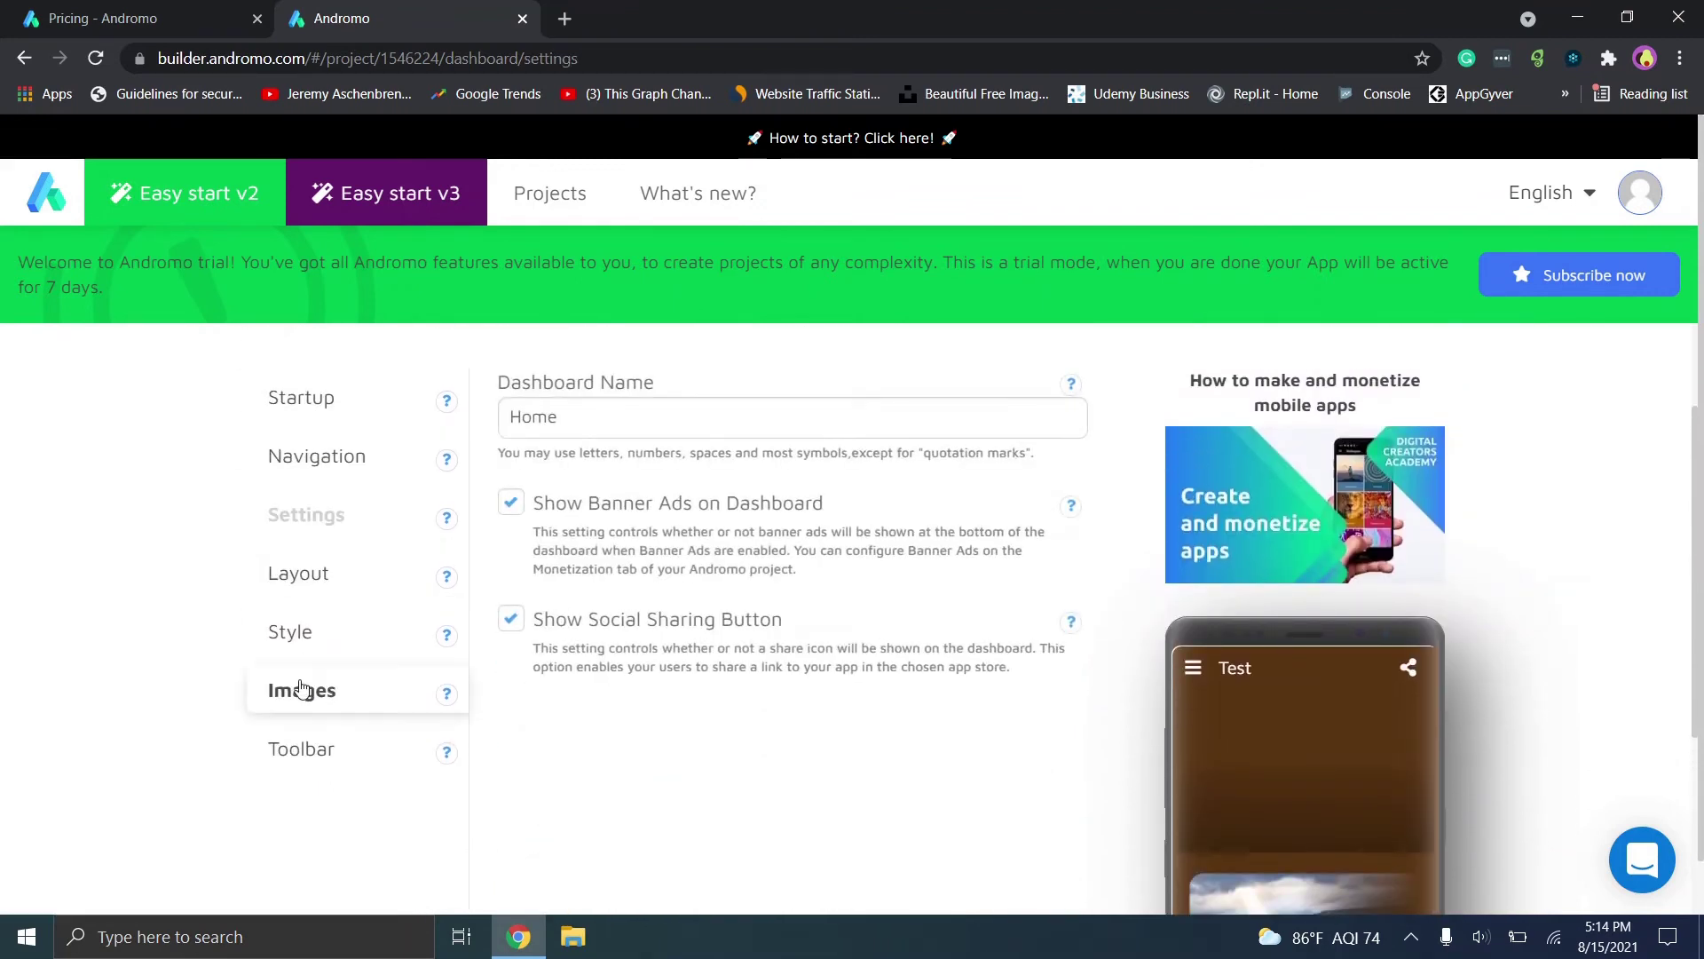
{"action": "left_click", "coordinate": [302, 690]}
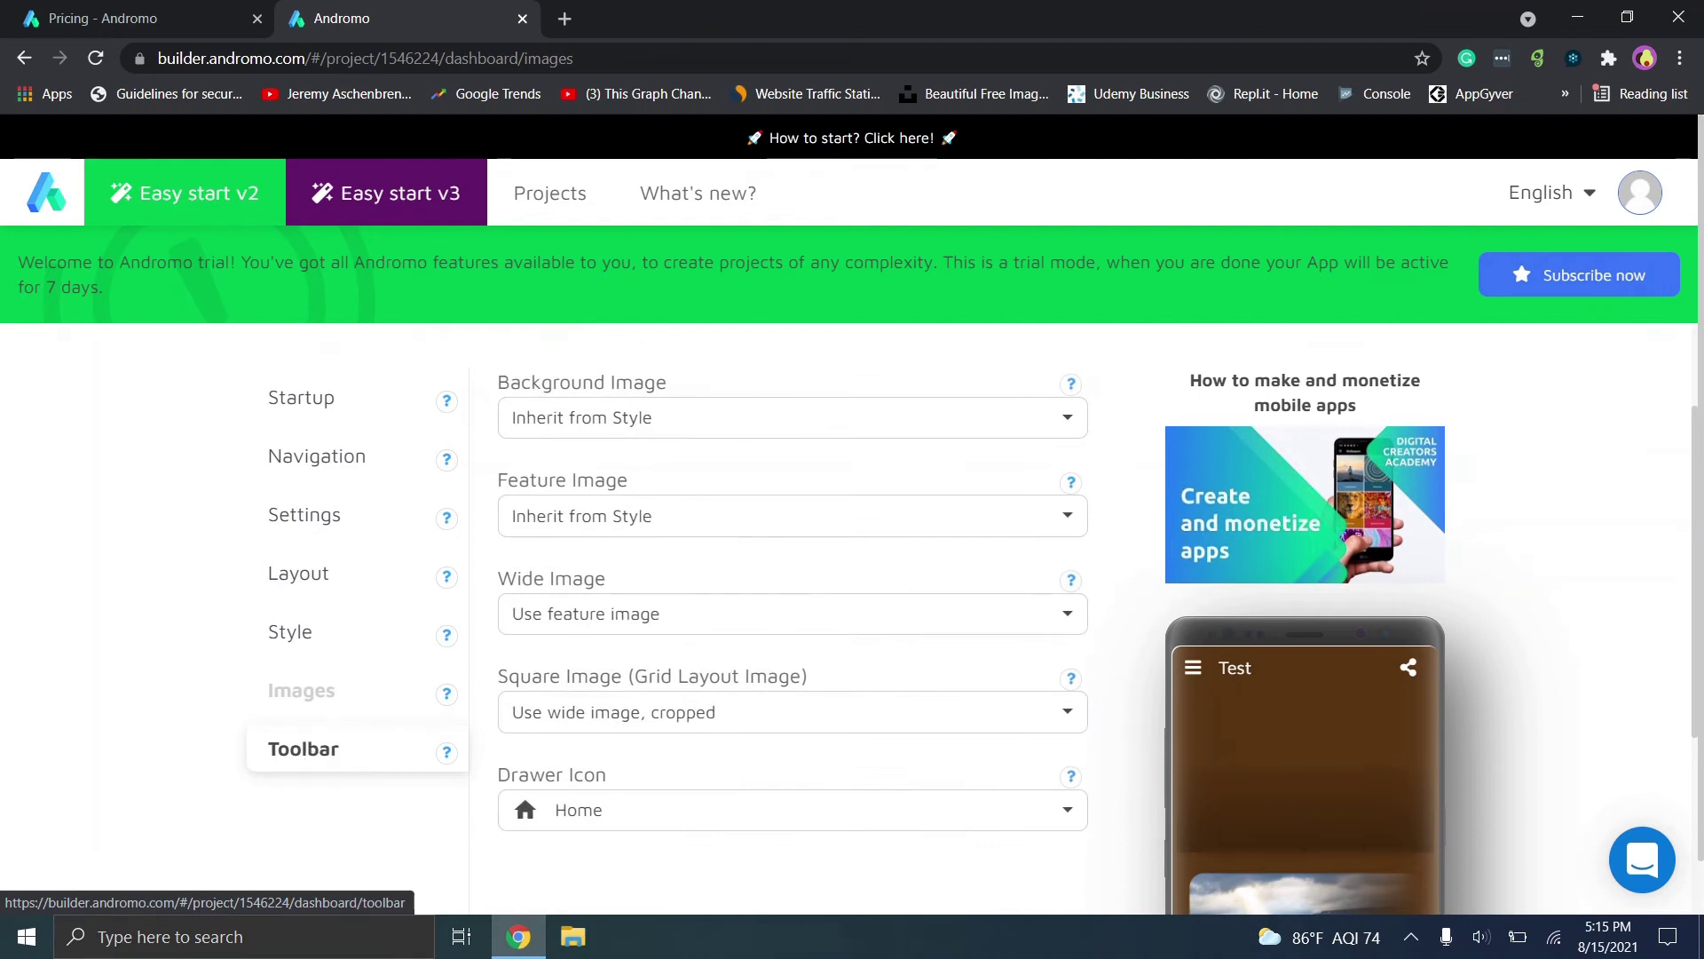
{"action": "scroll", "coordinate": [306, 750], "scroll_direction": "down", "scroll_amount": 1}
{"action": "left_click", "coordinate": [319, 719]}
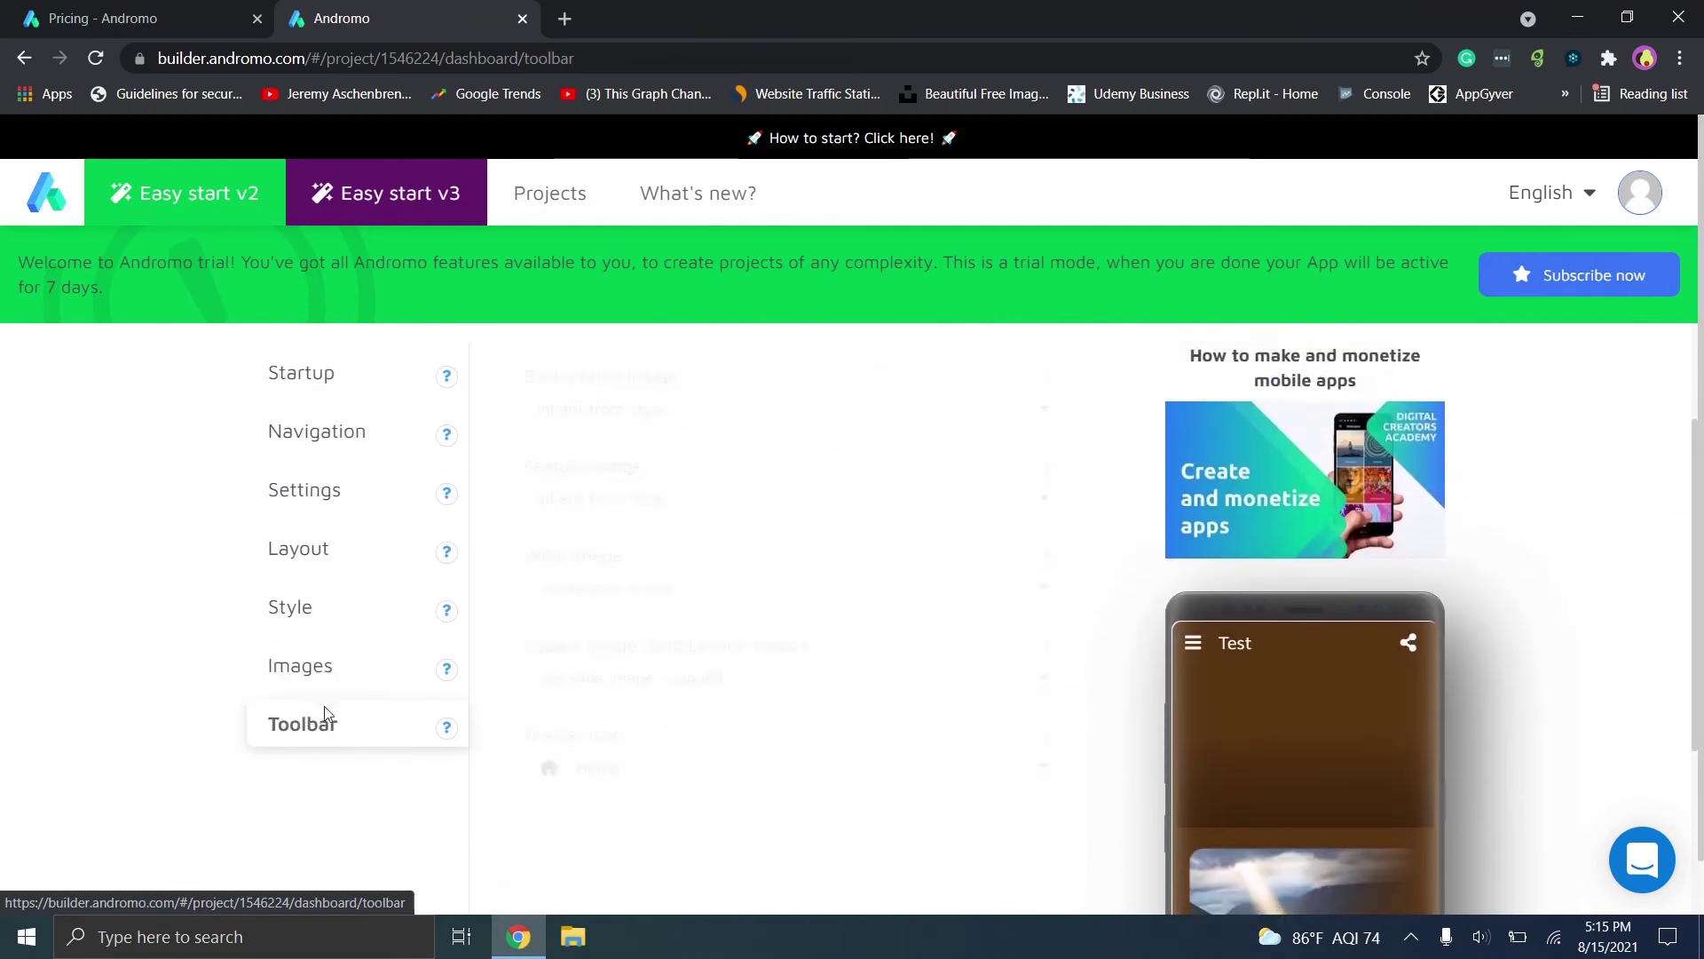
{"action": "scroll", "coordinate": [719, 589], "scroll_direction": "down", "scroll_amount": 1}
{"action": "scroll", "coordinate": [718, 589], "scroll_direction": "up", "scroll_amount": 3}
Look through the Global Style colour, image and toolbar settings.
{"action": "left_click", "coordinate": [683, 458]}
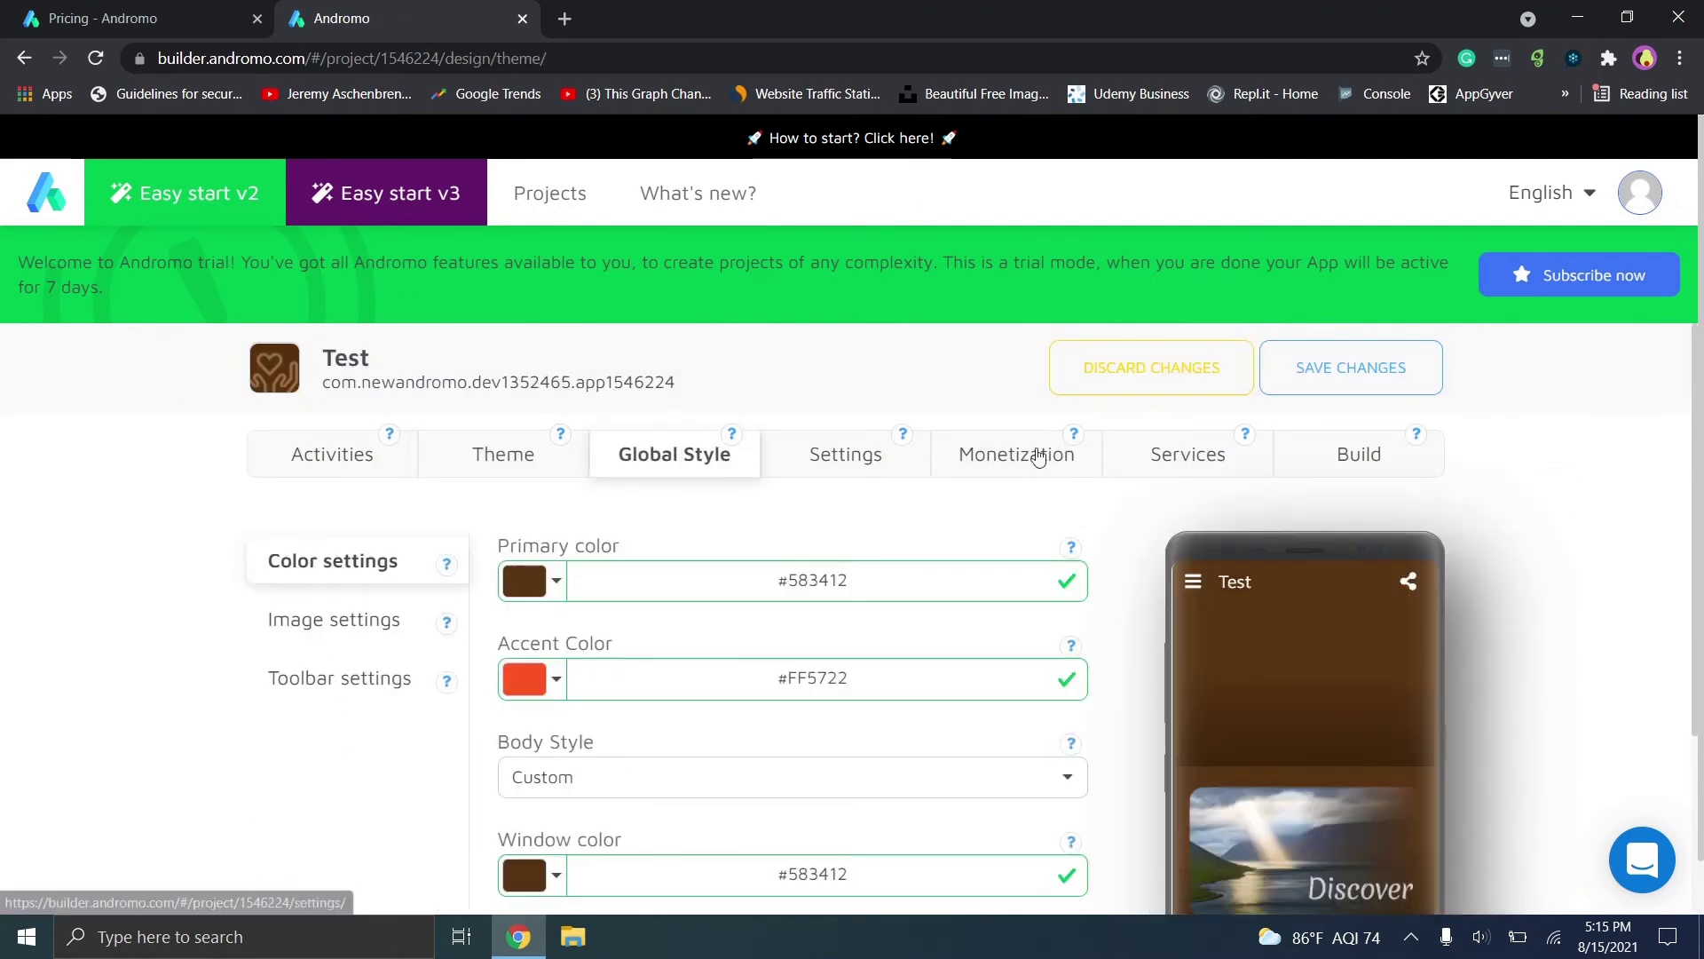
{"action": "left_click", "coordinate": [312, 613]}
{"action": "left_click", "coordinate": [342, 678]}
{"action": "scroll", "coordinate": [780, 458], "scroll_direction": "down", "scroll_amount": 1}
Review the App Icon, License Agreement, Launch Notice, Pro Features and Rate Us settings.
{"action": "left_click", "coordinate": [819, 400]}
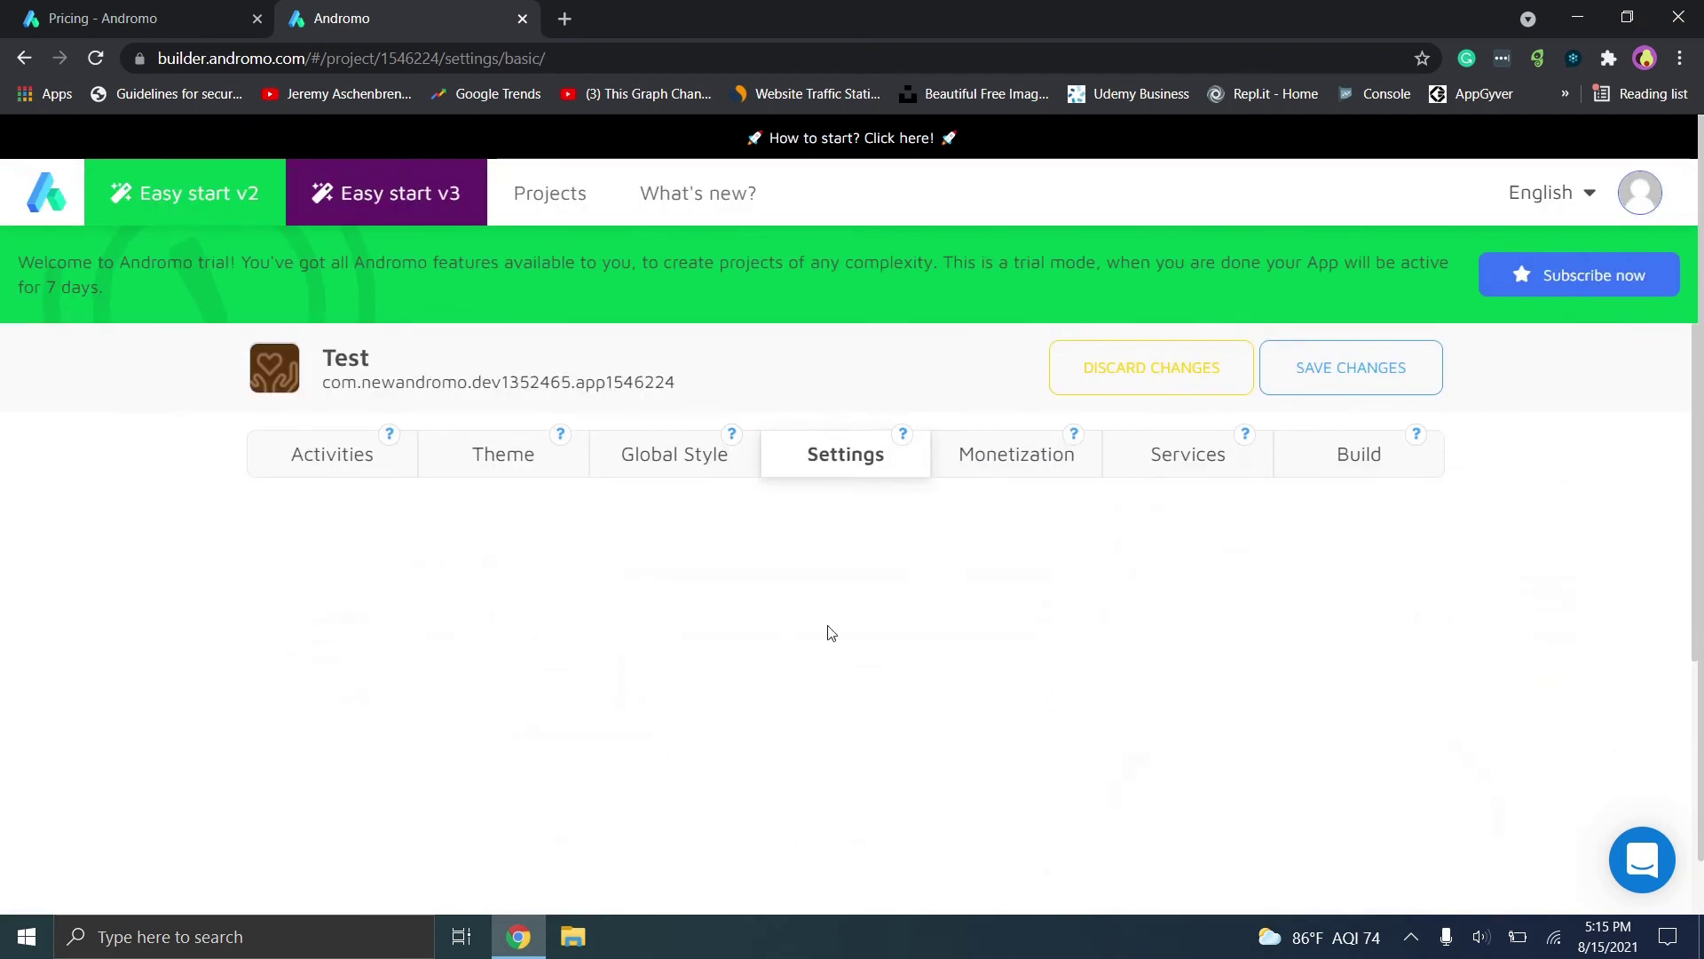
{"action": "scroll", "coordinate": [271, 649], "scroll_direction": "down", "scroll_amount": 2}
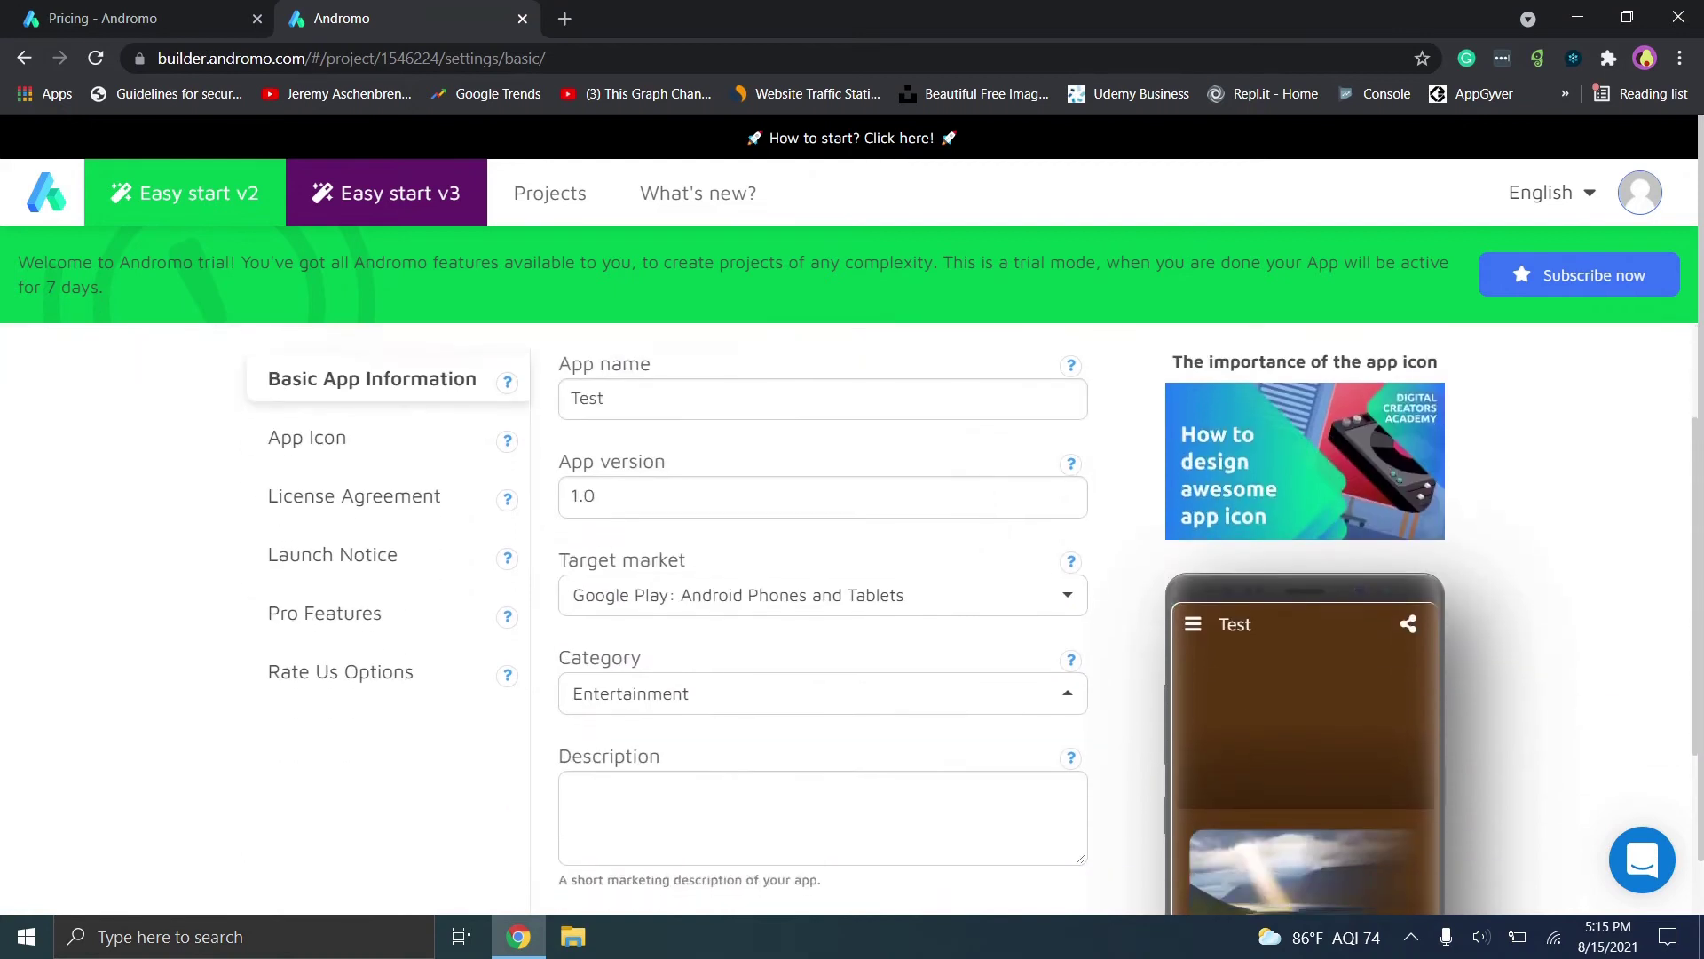
{"action": "left_click", "coordinate": [284, 442]}
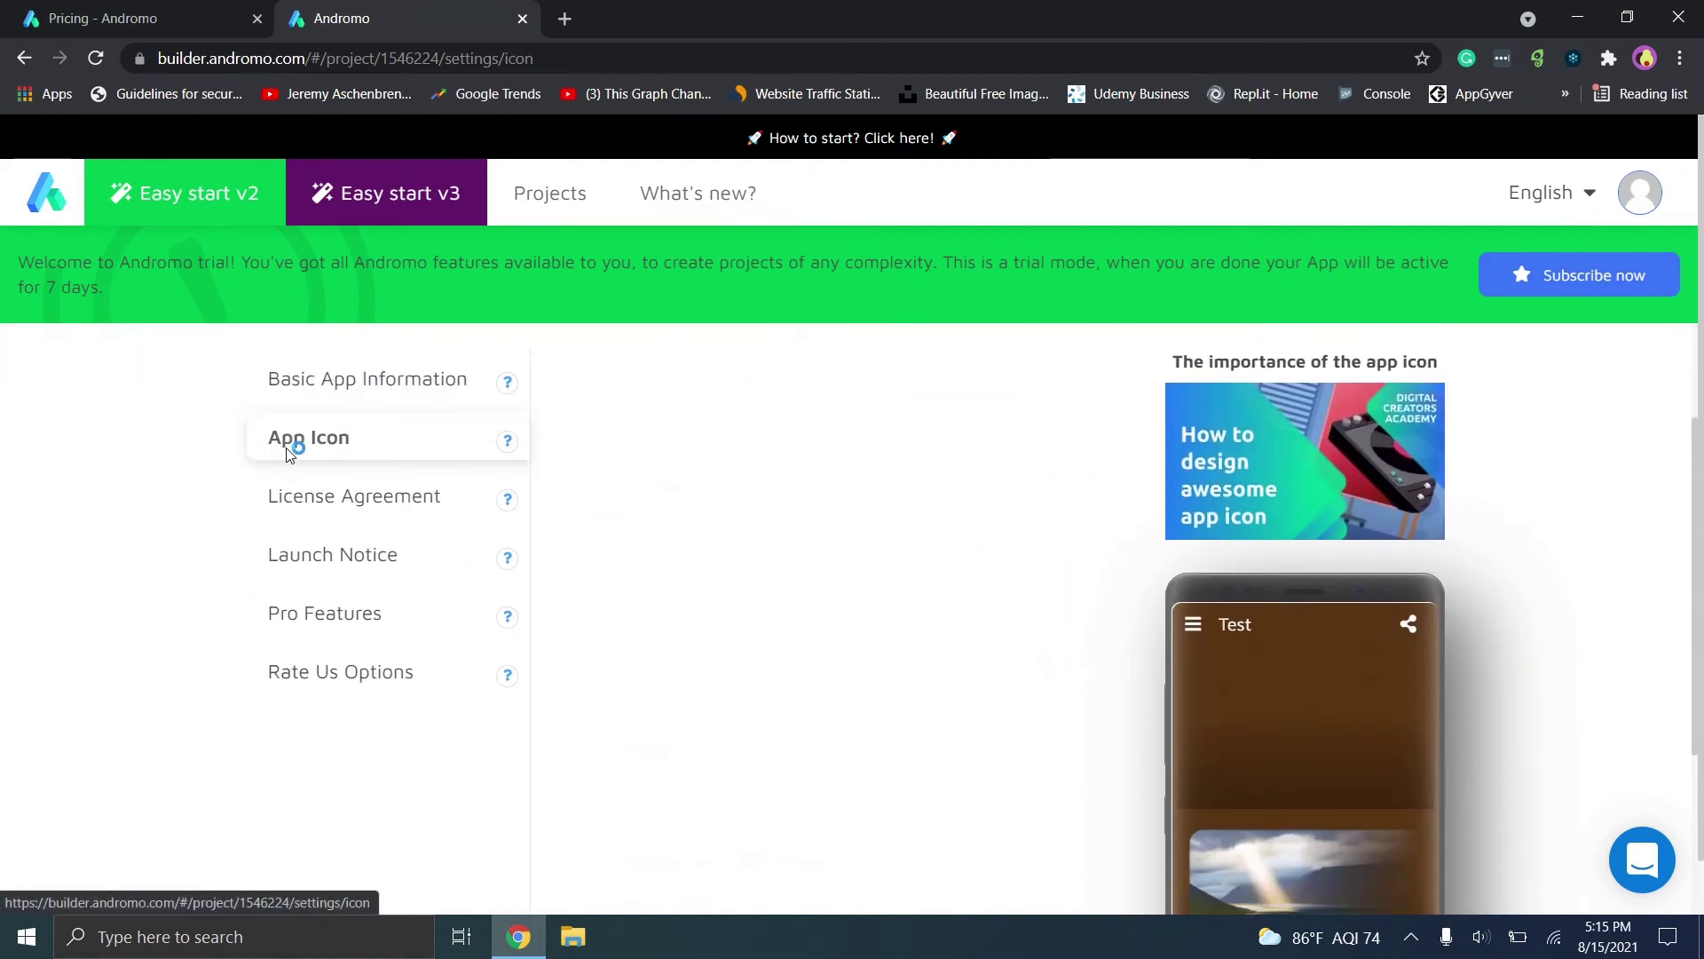
{"action": "left_click", "coordinate": [300, 512]}
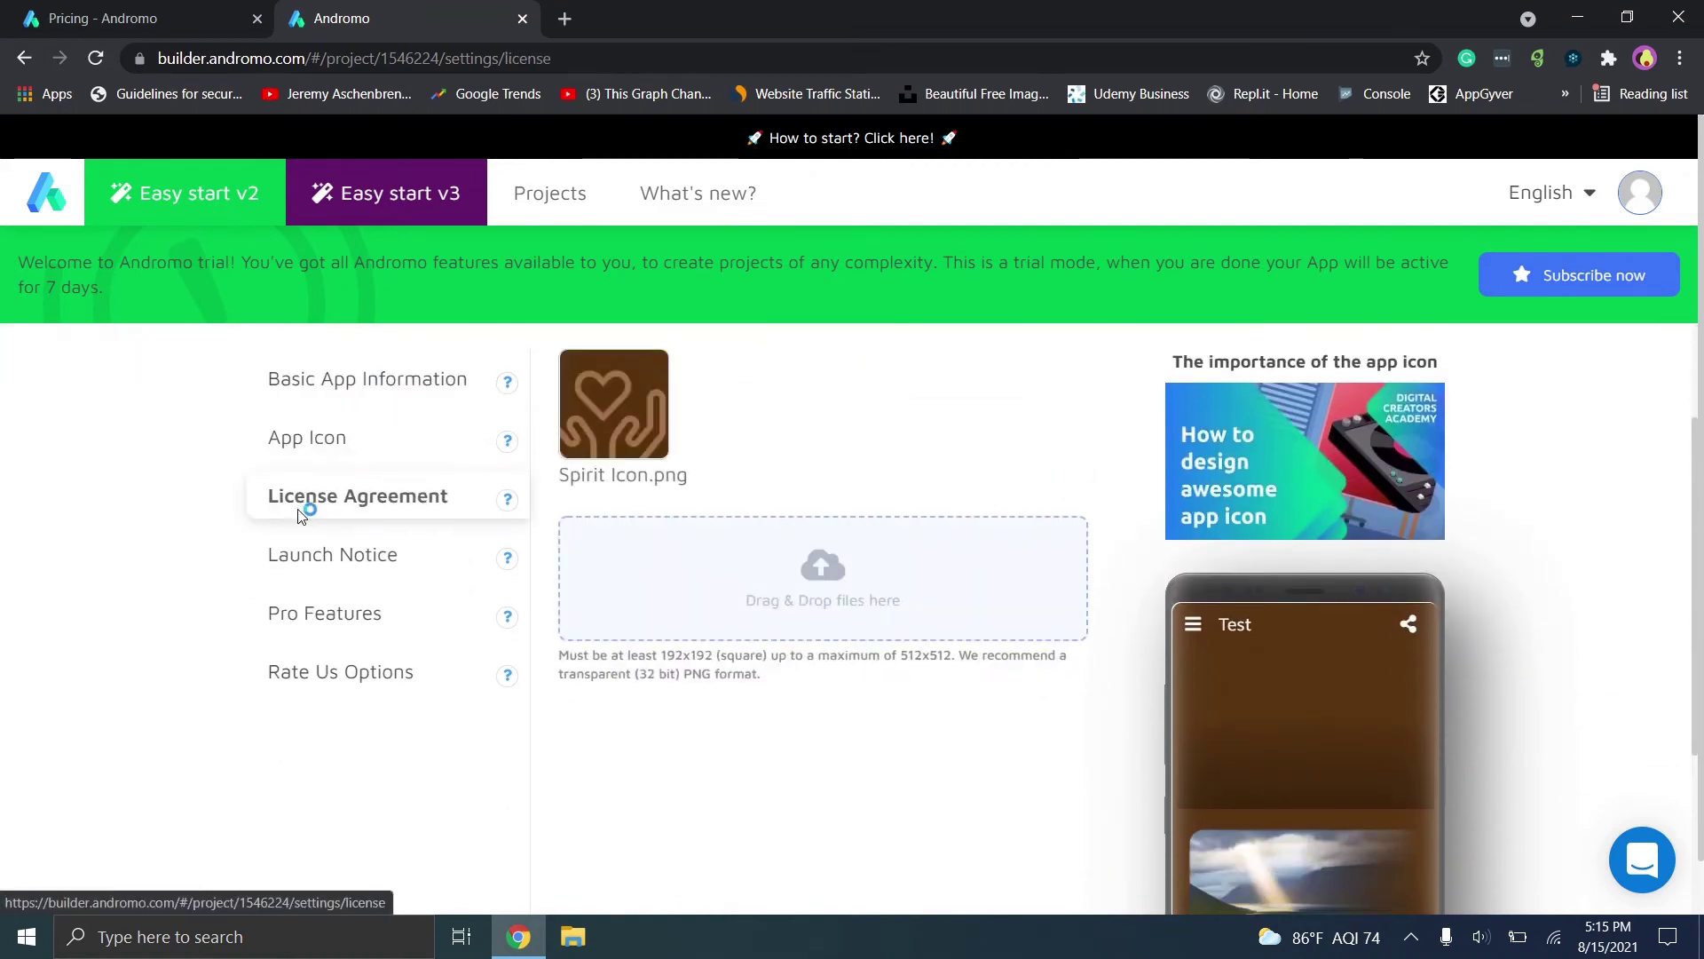
{"action": "left_click", "coordinate": [306, 557]}
{"action": "left_click", "coordinate": [301, 612]}
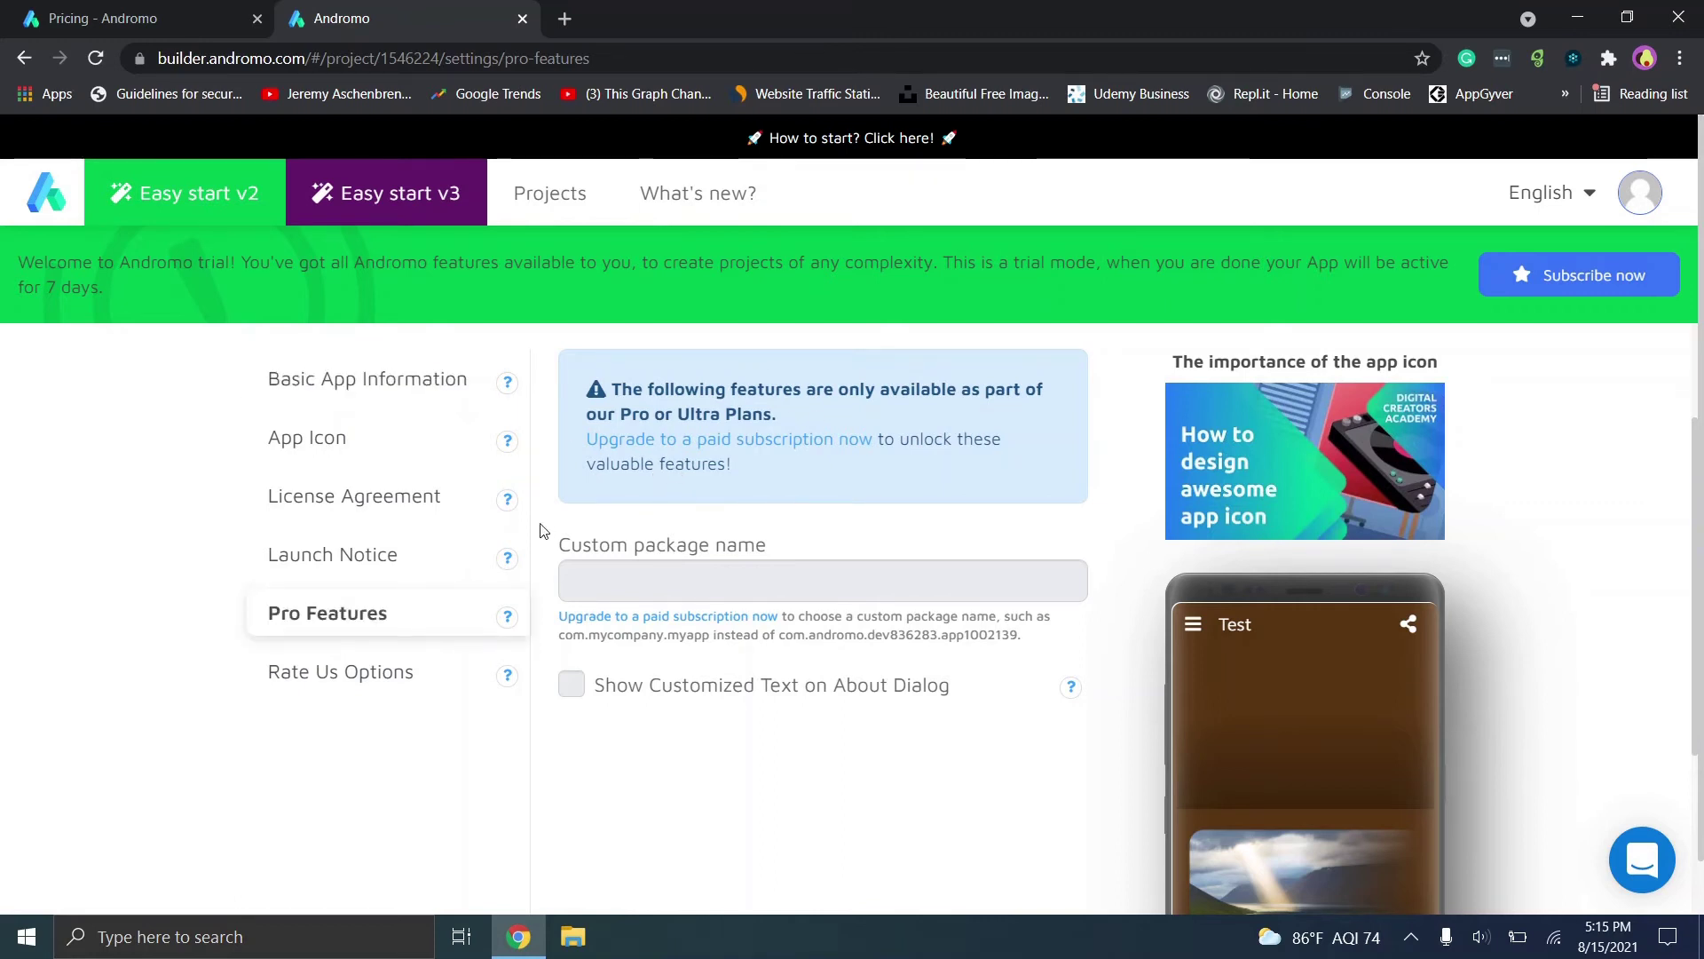
{"action": "left_click", "coordinate": [420, 666]}
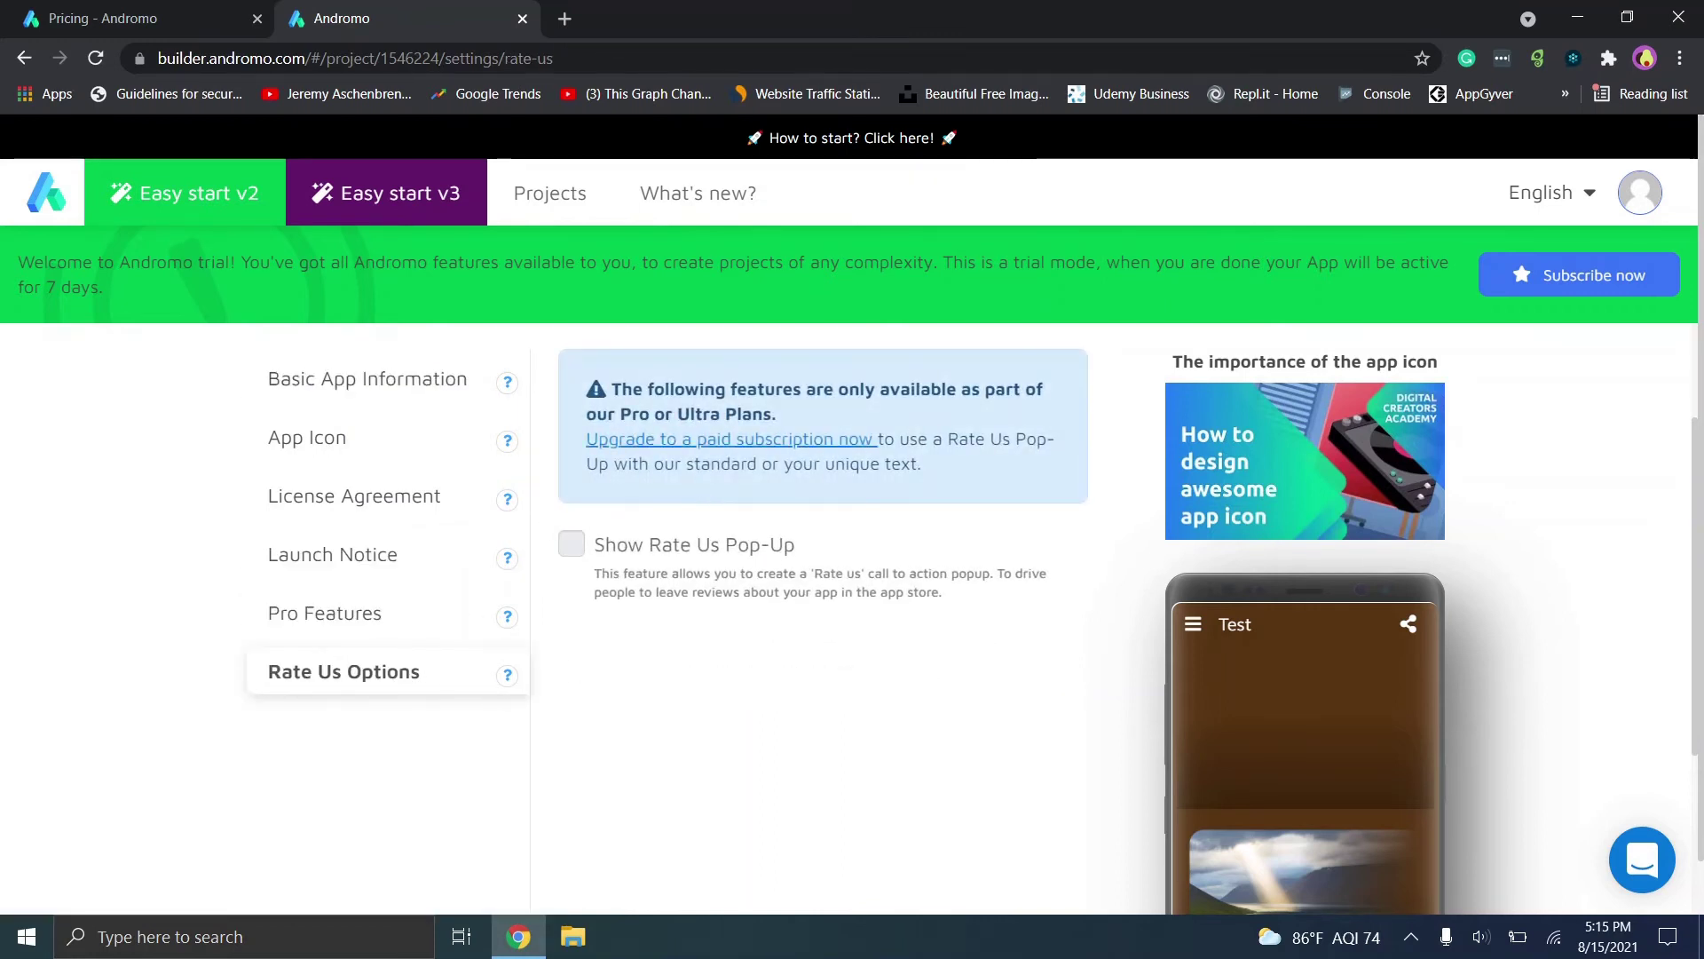
{"action": "scroll", "coordinate": [696, 506], "scroll_direction": "up", "scroll_amount": 2}
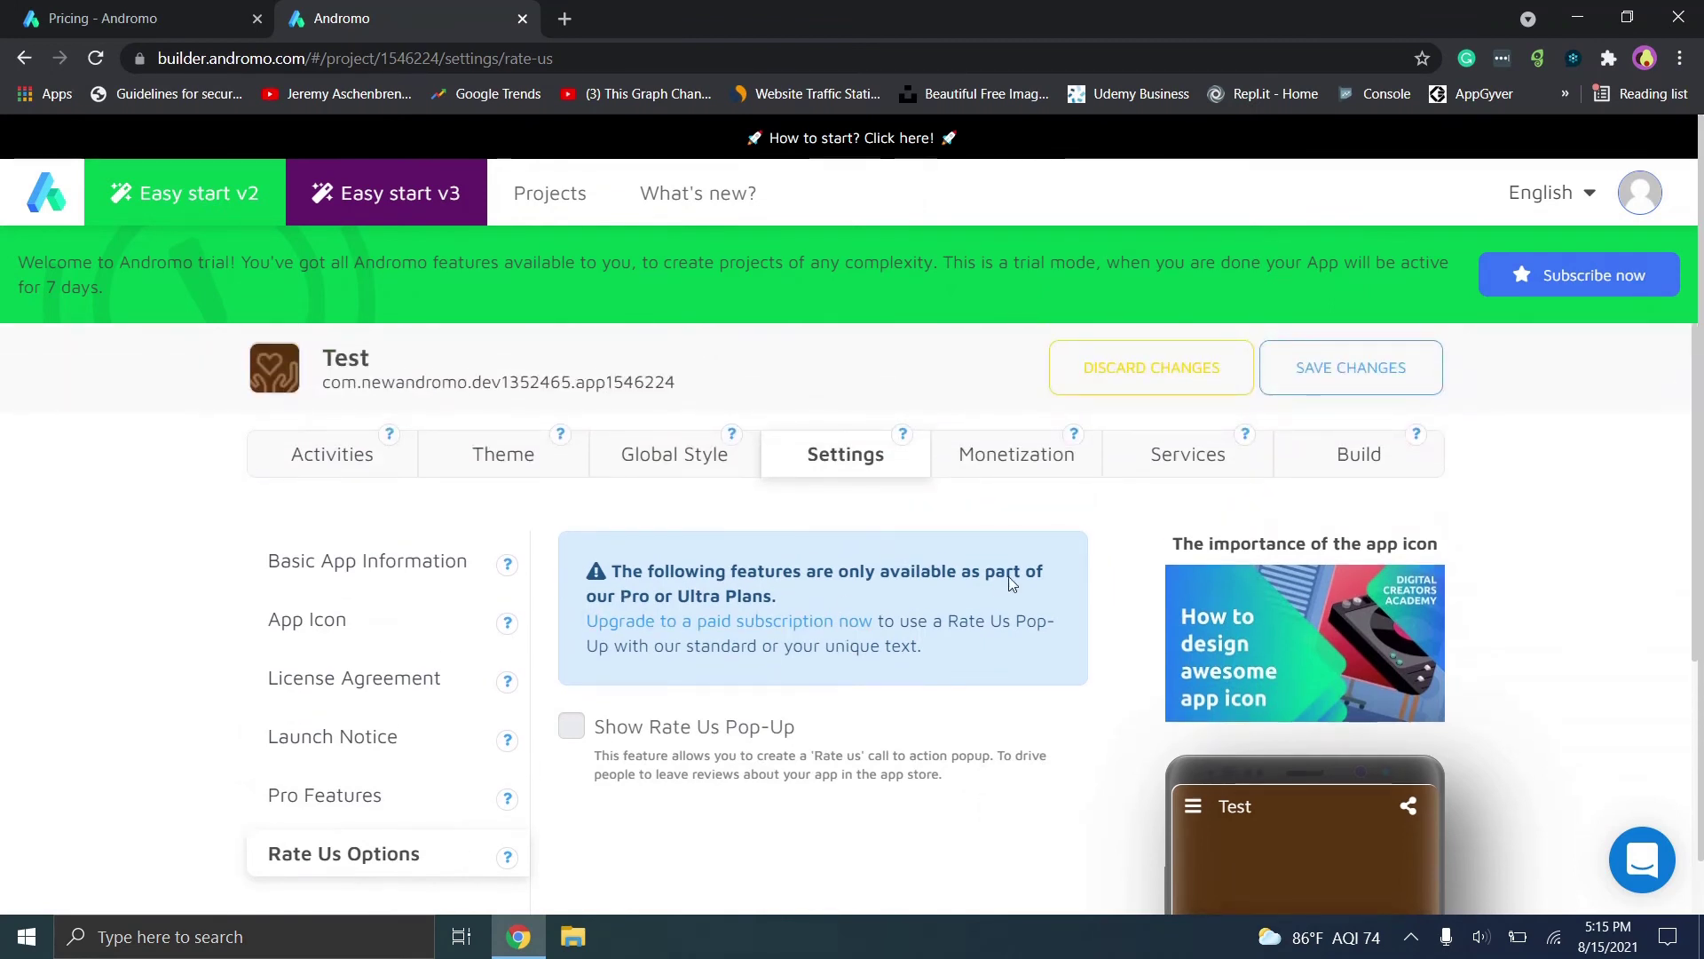
Check the AdMob, Facebook Audience Network, Amazon, AppBrain, AppLovin and StartApp ad settings.
{"action": "left_click", "coordinate": [1012, 457]}
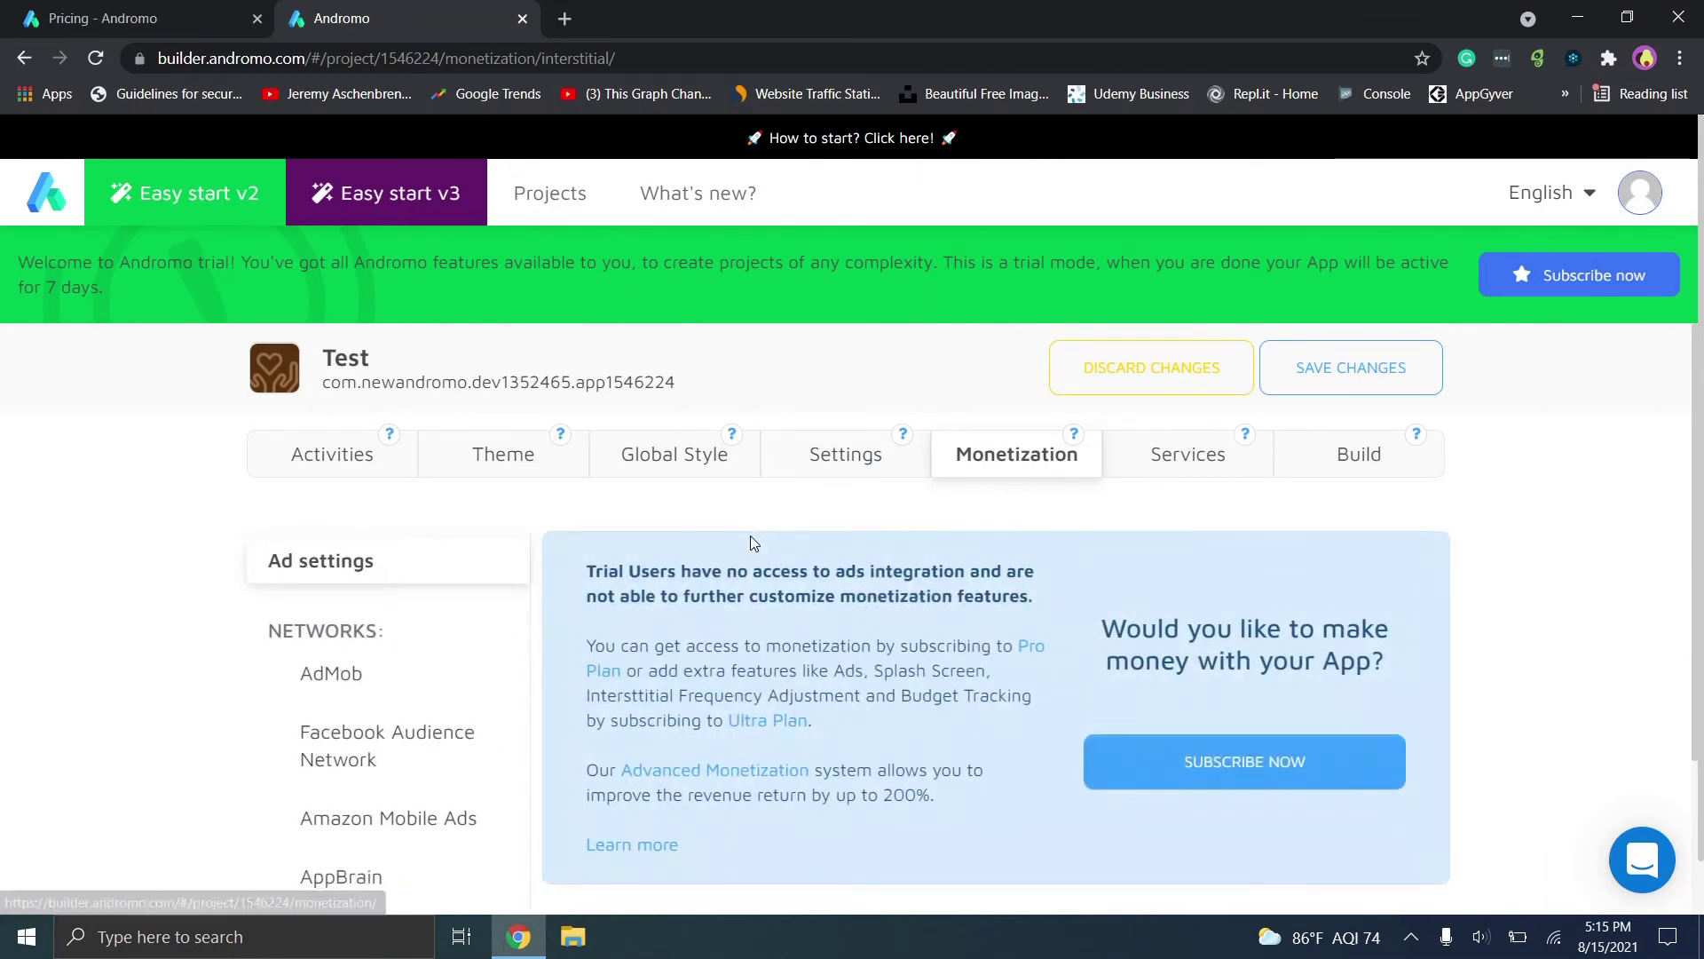
{"action": "scroll", "coordinate": [970, 618], "scroll_direction": "down", "scroll_amount": 2}
{"action": "left_click", "coordinate": [286, 482]}
{"action": "left_click", "coordinate": [342, 529]}
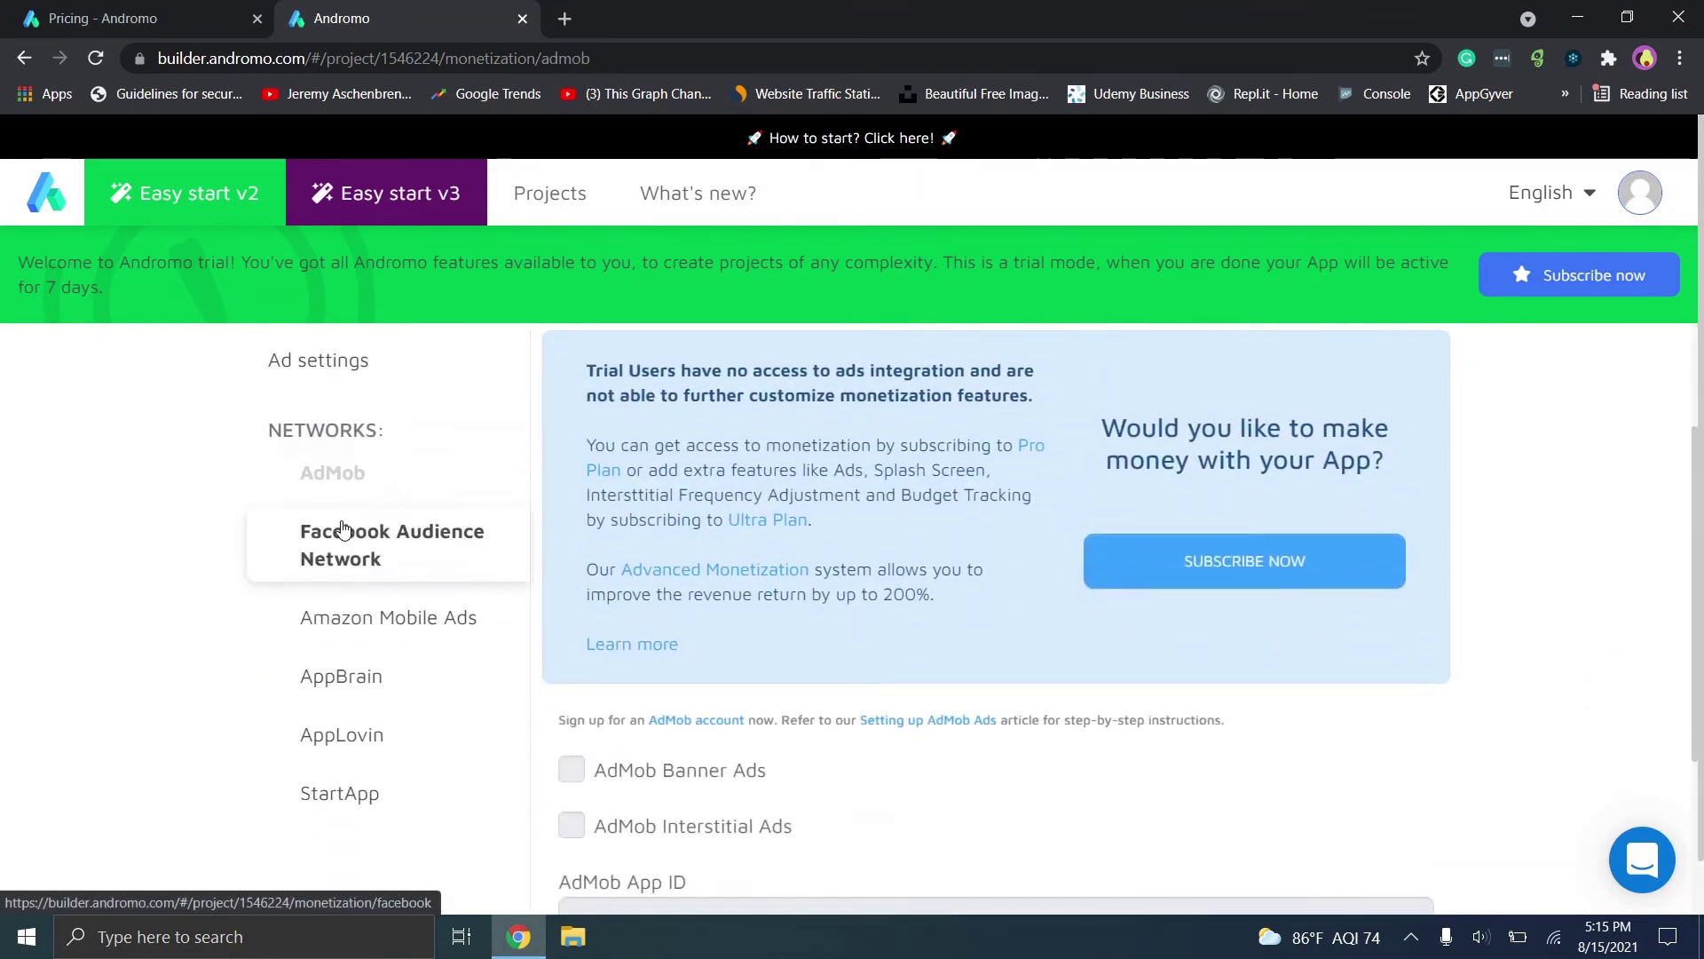
{"action": "left_click", "coordinate": [337, 615]}
{"action": "left_click", "coordinate": [328, 689]}
{"action": "left_click", "coordinate": [338, 734]}
{"action": "left_click", "coordinate": [338, 793]}
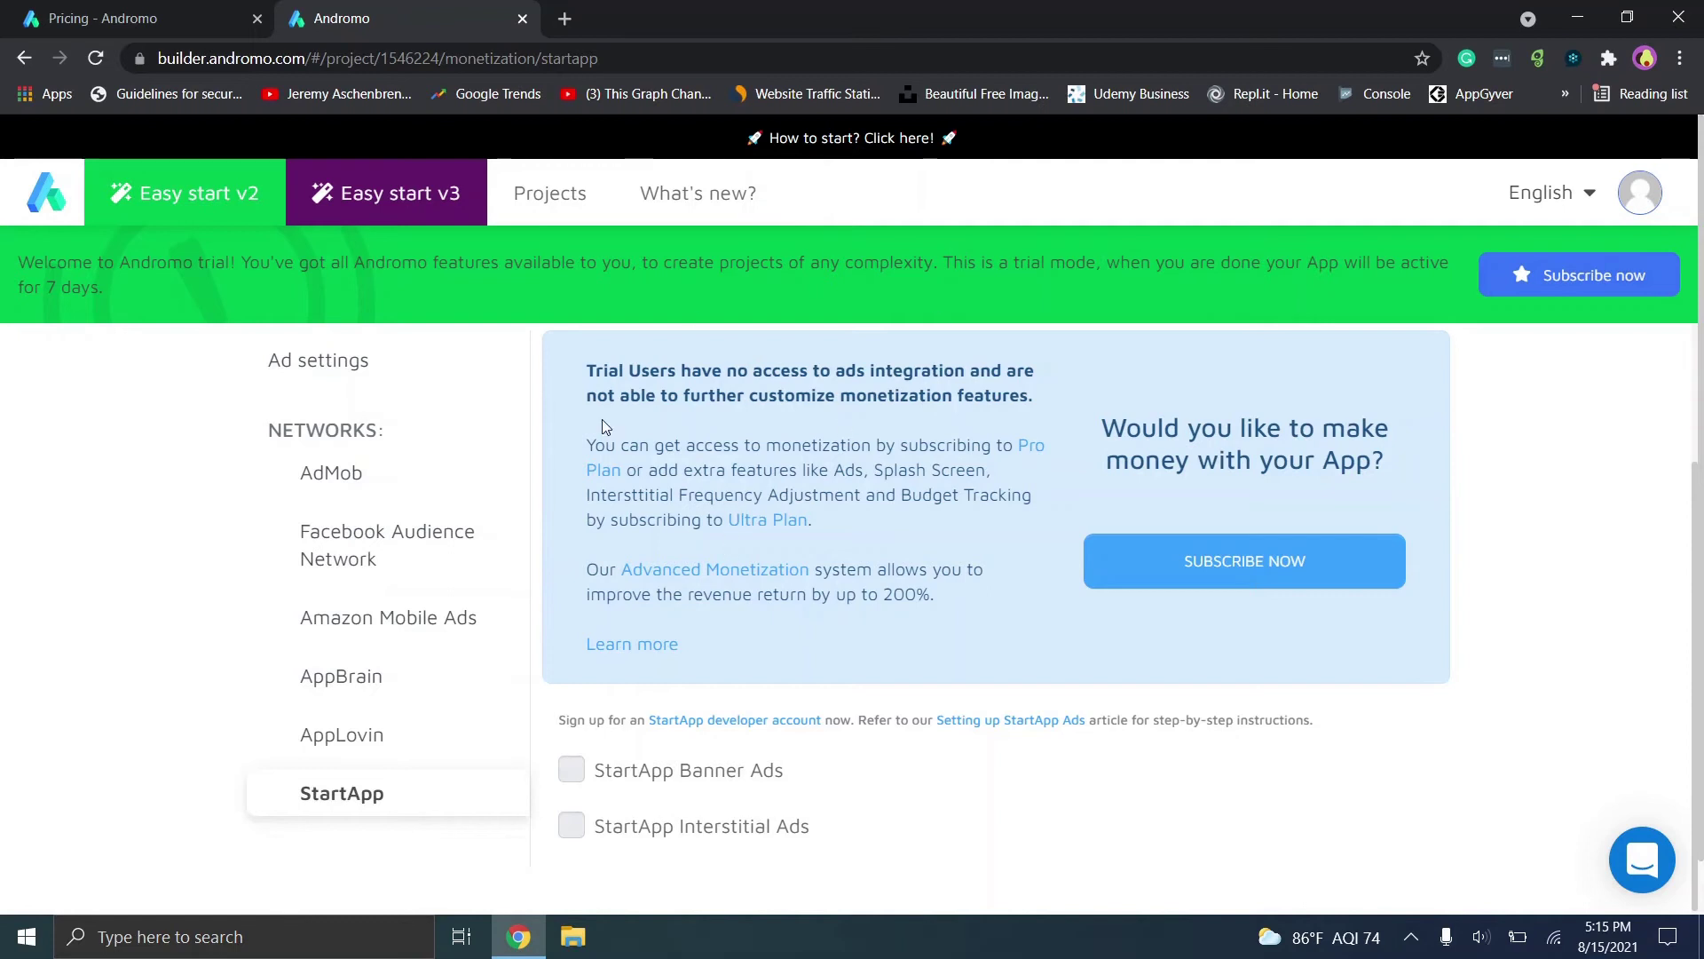
{"action": "left_click_drag", "start_coordinate": [1697, 534], "coordinate": [1677, 352]}
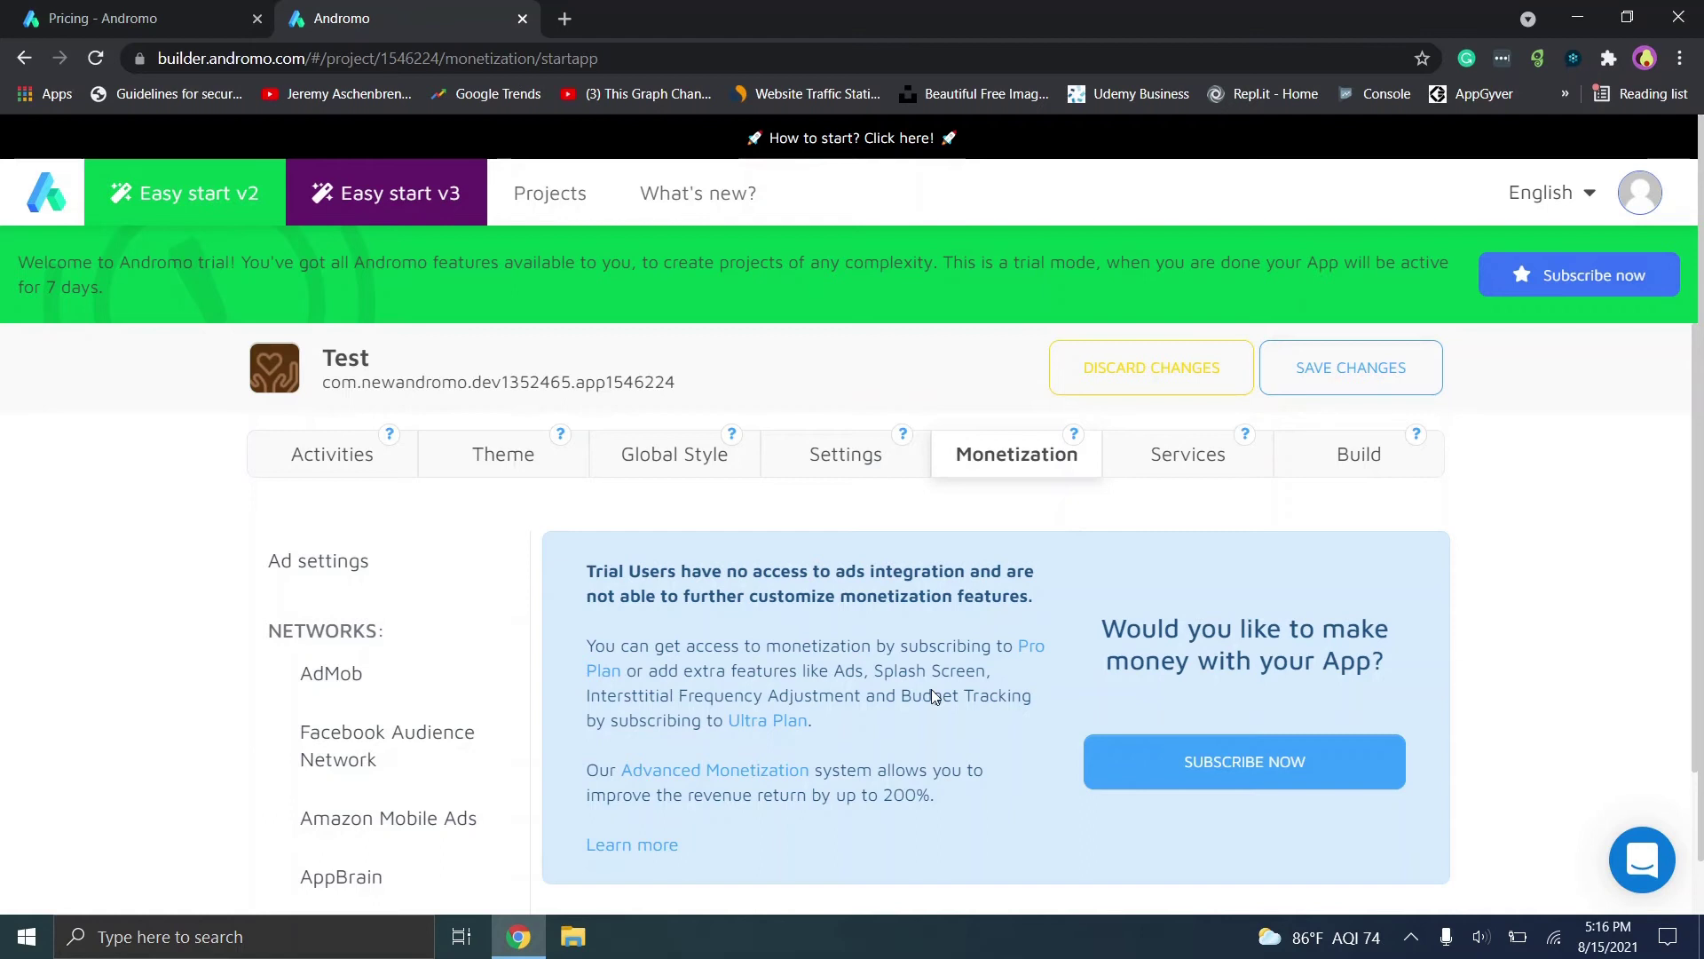
Look at the OneSignal and Intercom services, then go to the Build page.
{"action": "left_click", "coordinate": [1171, 459]}
{"action": "scroll", "coordinate": [723, 589], "scroll_direction": "down", "scroll_amount": 1}
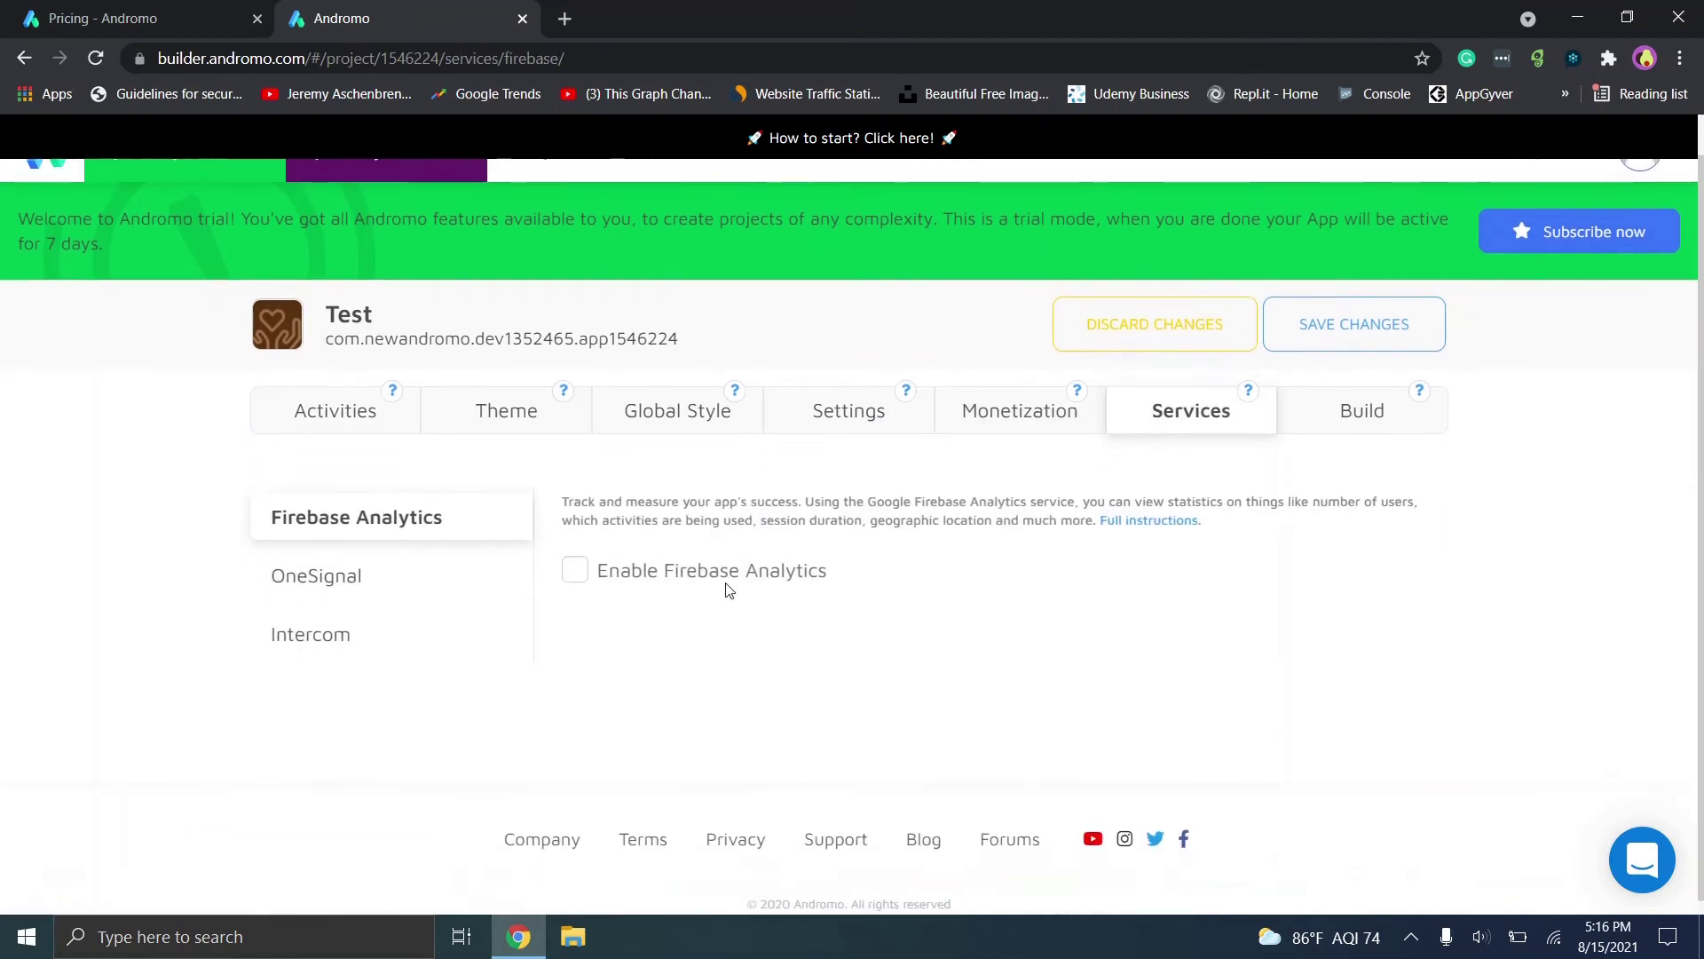
{"action": "left_click", "coordinate": [309, 592]}
{"action": "left_click", "coordinate": [314, 689]}
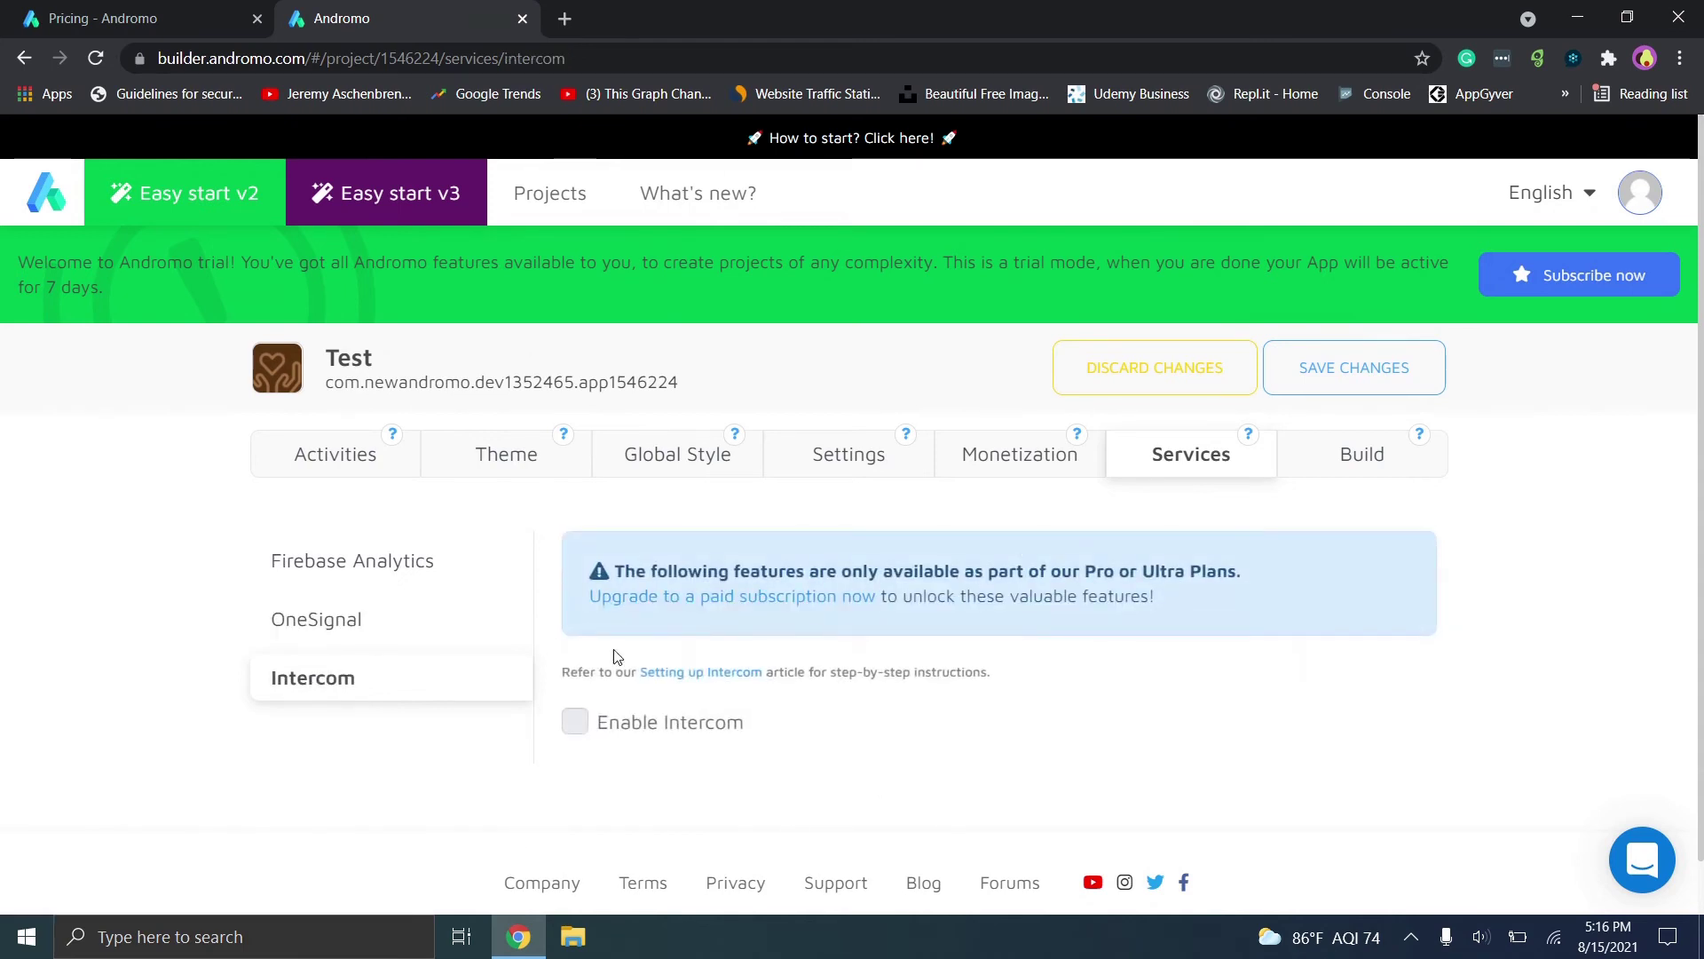
{"action": "left_click", "coordinate": [1371, 468]}
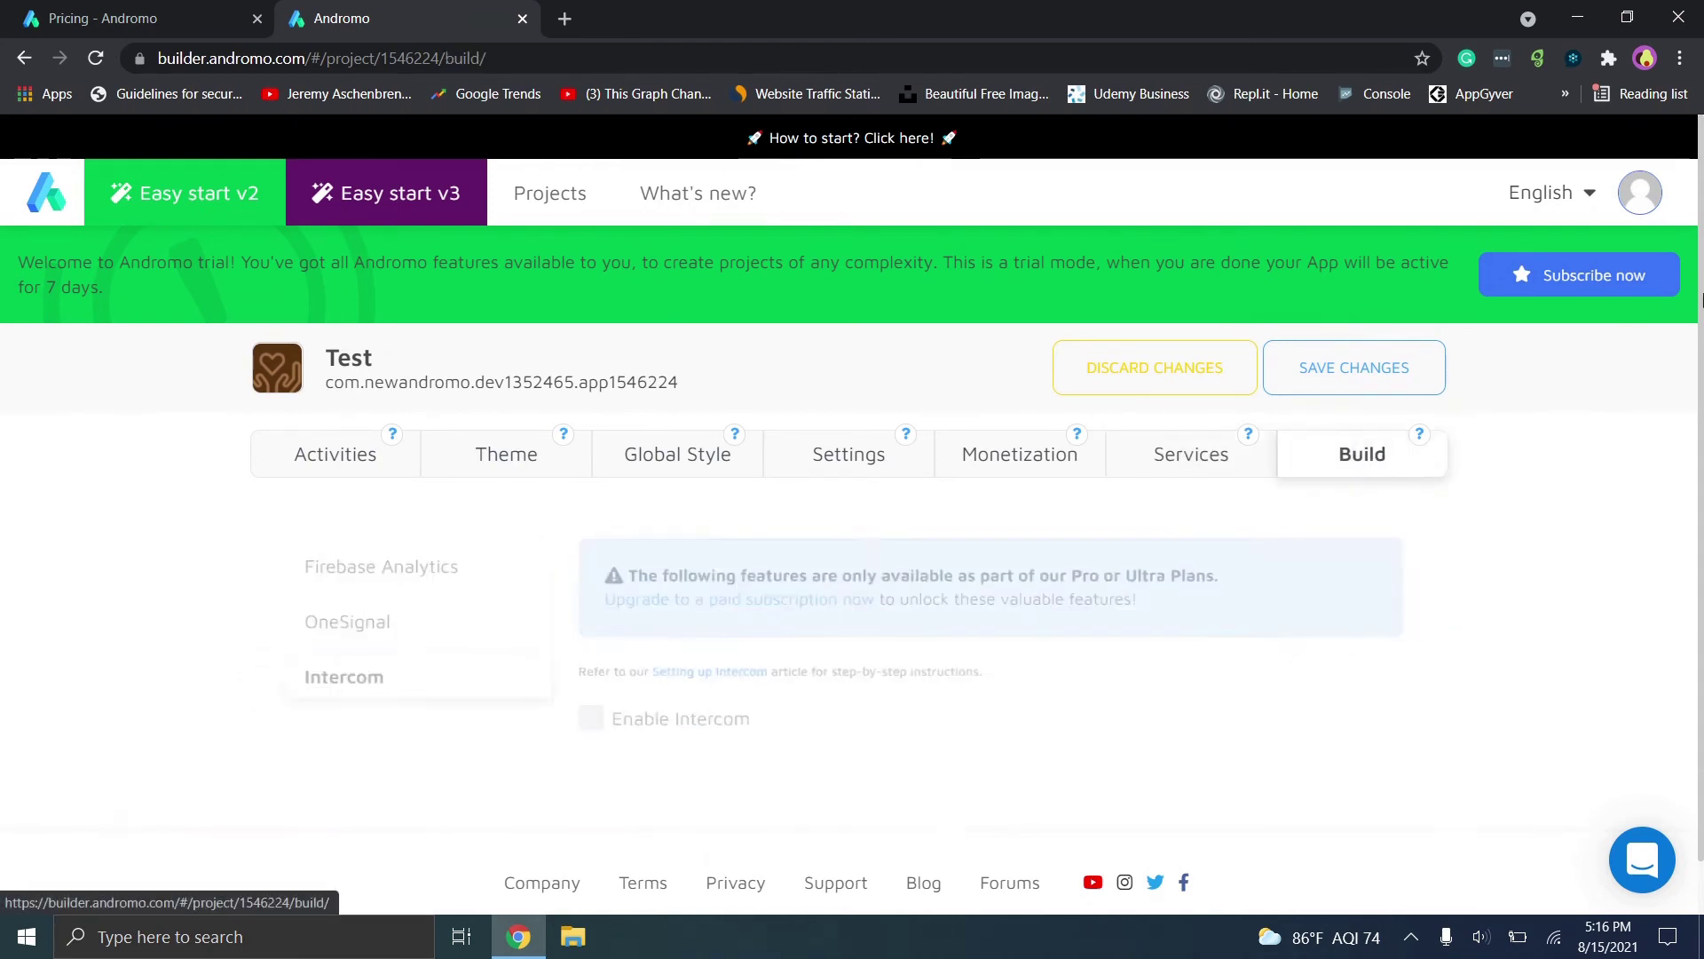
Scroll through the loaded Build page, which shows the app ready with 3 trial builds left.
{"action": "left_click_drag", "start_coordinate": [1696, 215], "coordinate": [1697, 318]}
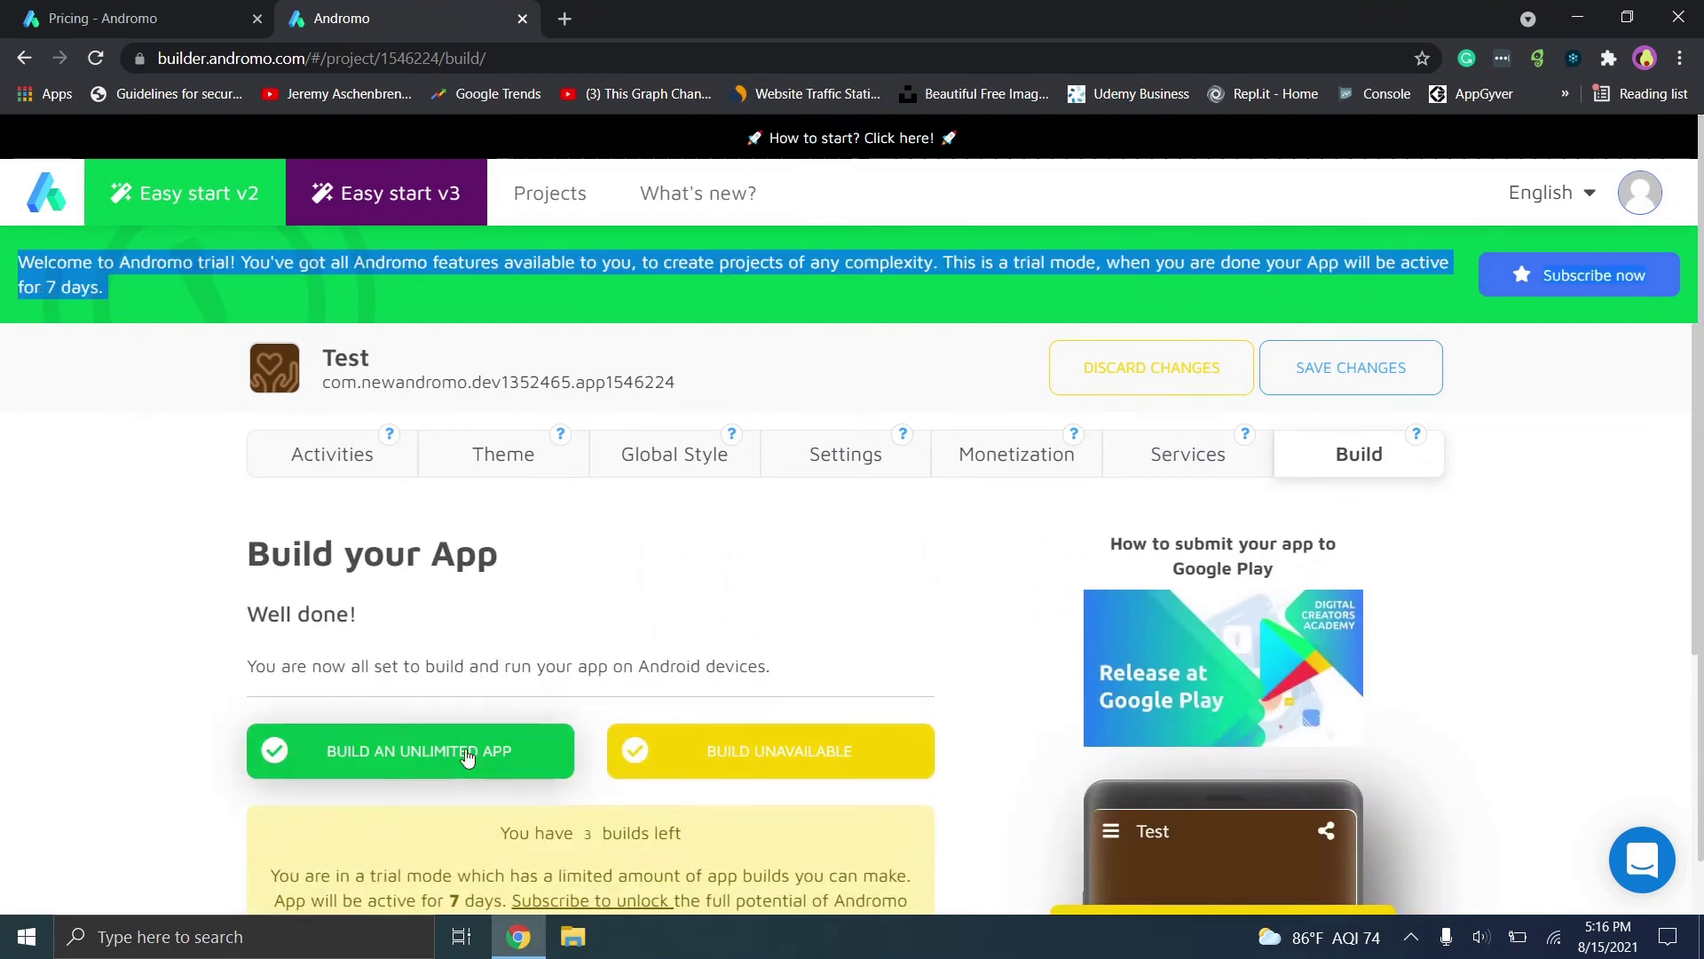
{"action": "scroll", "coordinate": [164, 685], "scroll_direction": "down", "scroll_amount": 3}
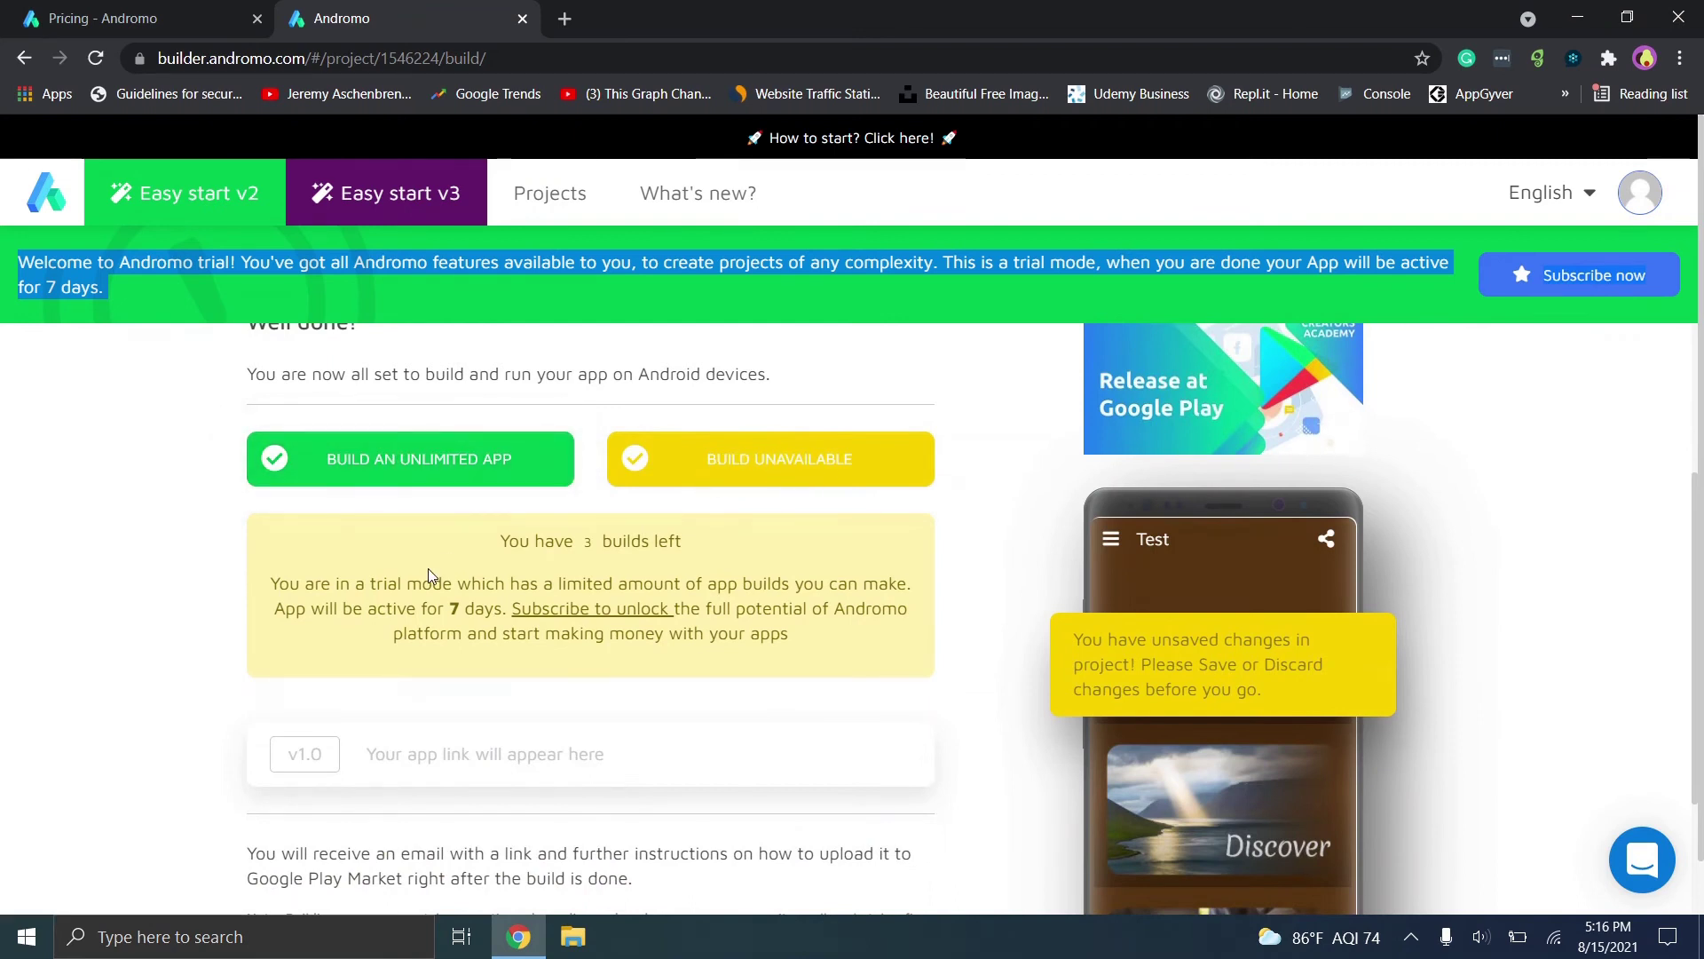
{"action": "scroll", "coordinate": [427, 568], "scroll_direction": "down", "scroll_amount": 1}
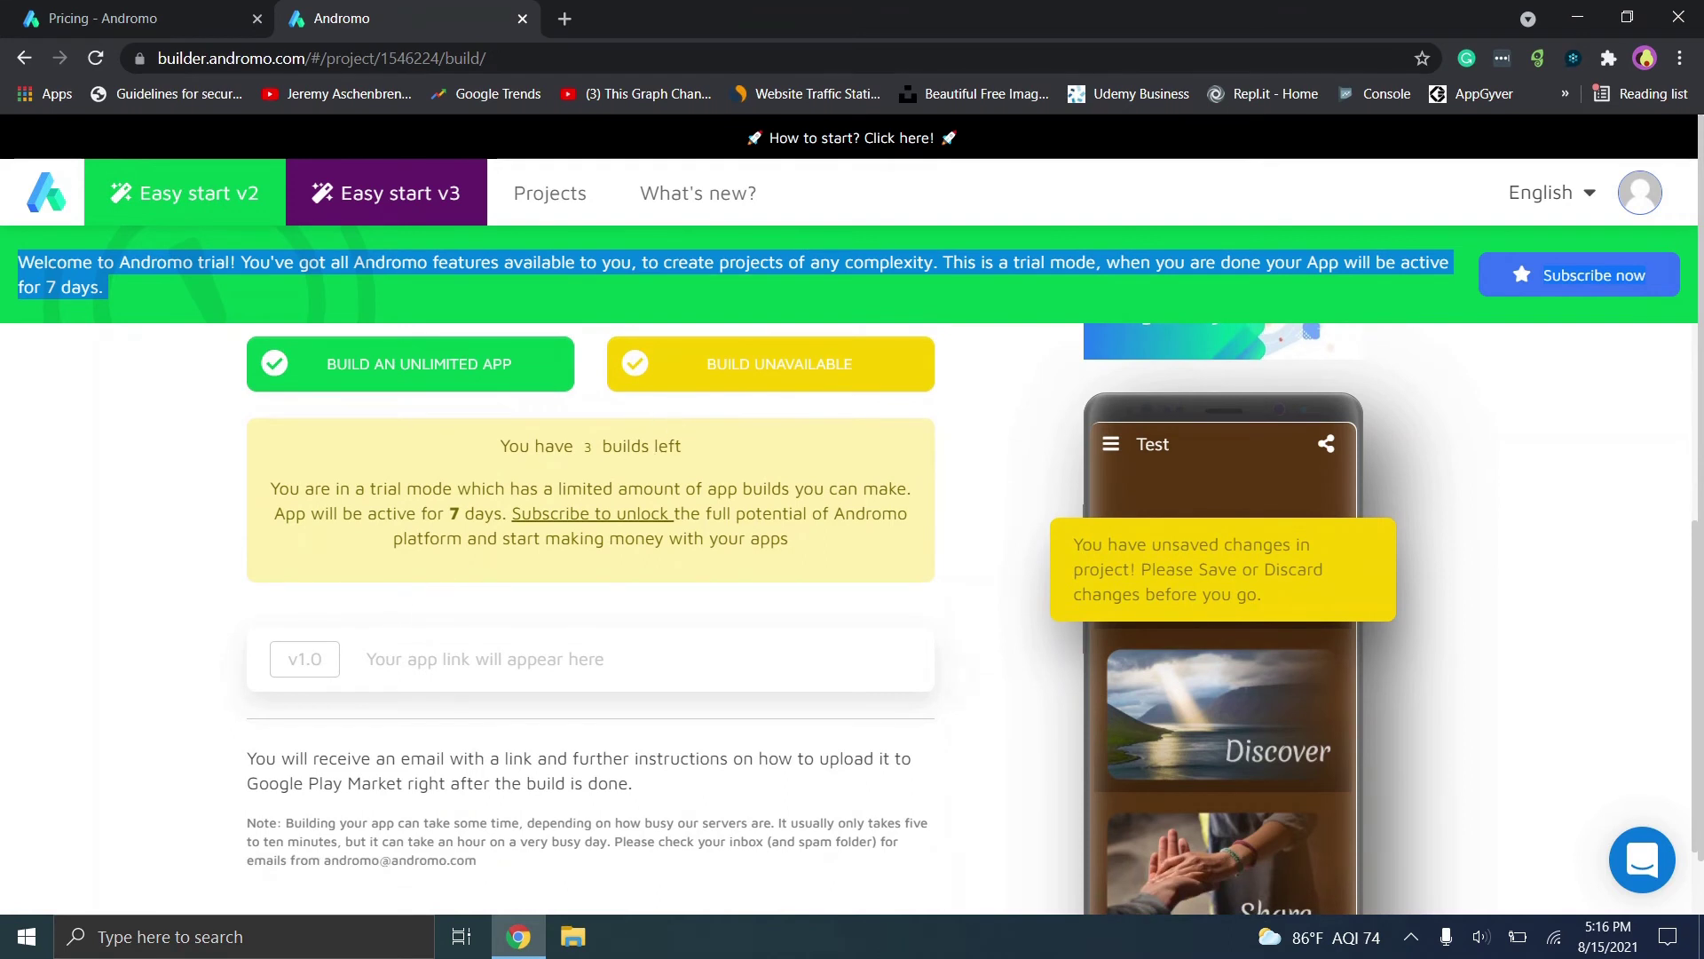
{"action": "scroll", "coordinate": [390, 625], "scroll_direction": "down", "scroll_amount": 1}
{"action": "scroll", "coordinate": [970, 536], "scroll_direction": "down", "scroll_amount": 2}
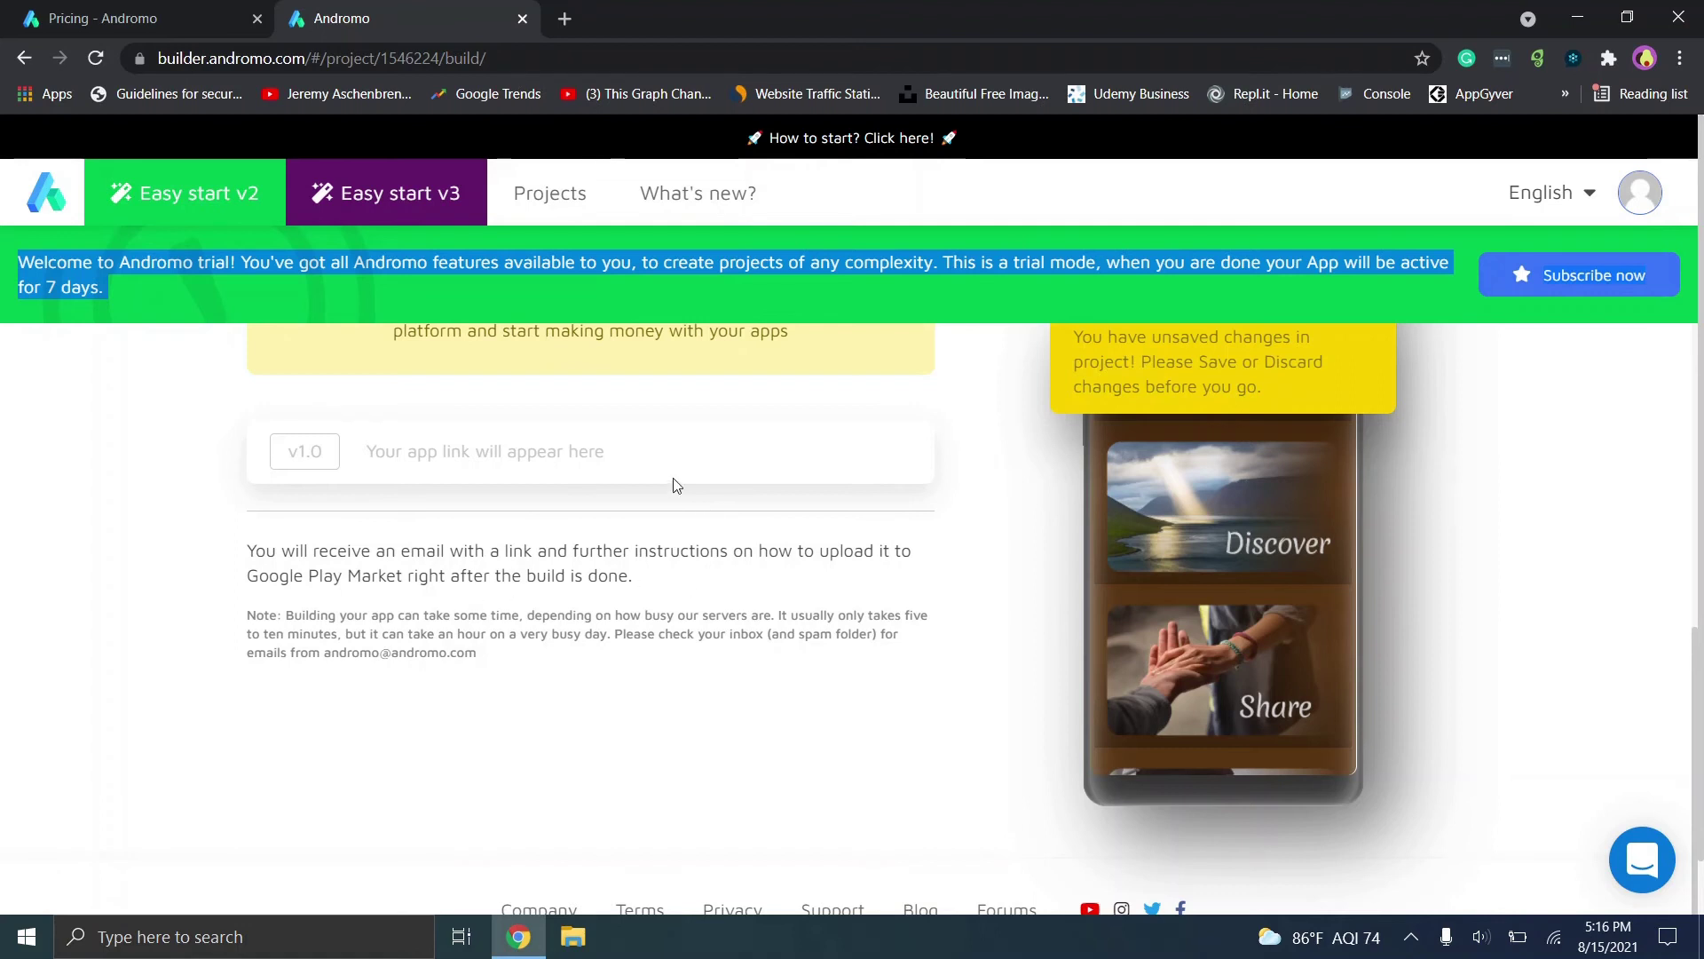
{"action": "scroll", "coordinate": [1699, 704], "scroll_direction": "down", "scroll_amount": 1}
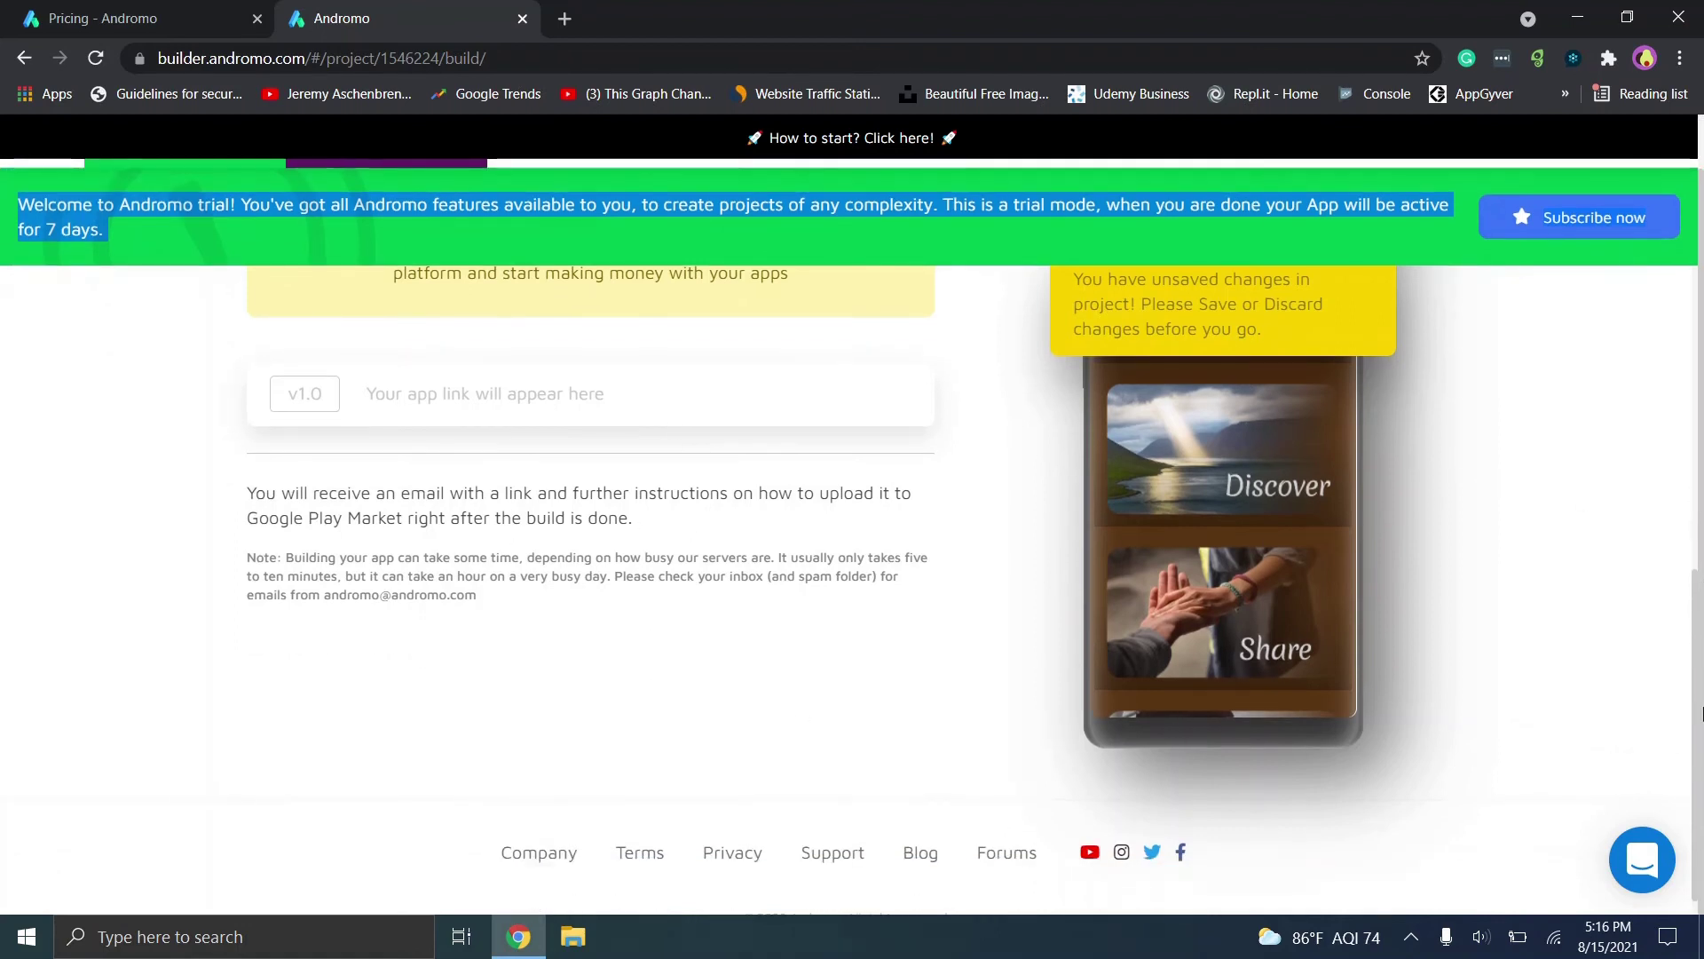
{"action": "scroll", "coordinate": [1700, 355], "scroll_direction": "up", "scroll_amount": 1}
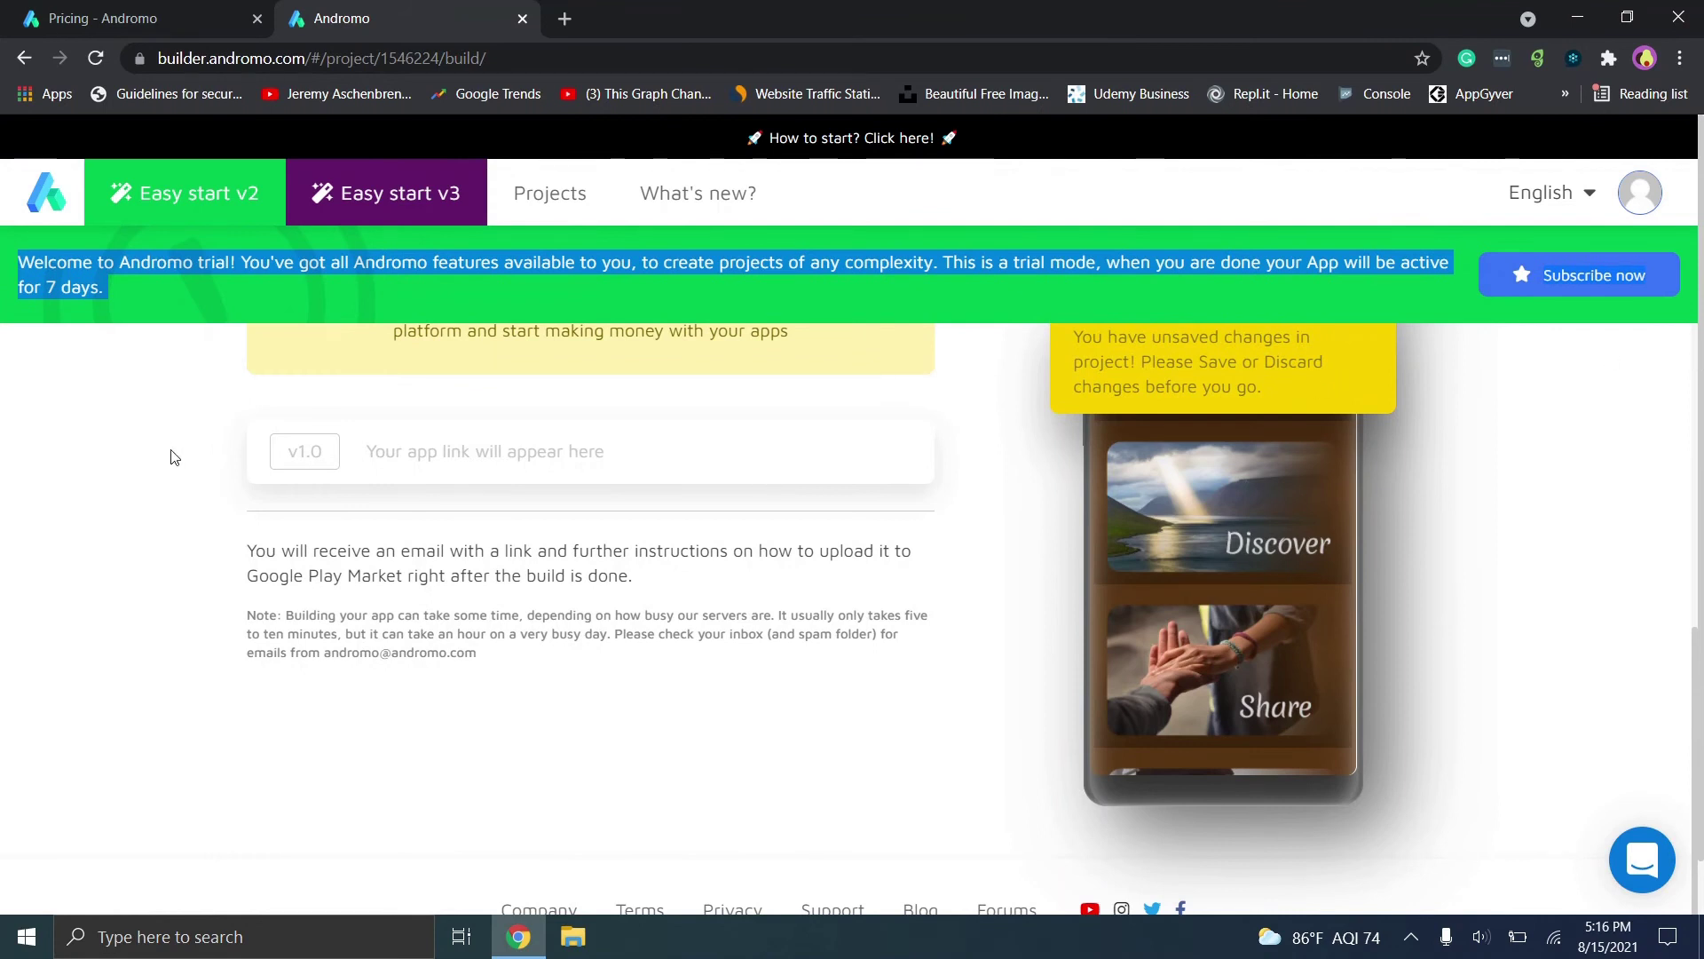
{"action": "left_click", "coordinate": [202, 262]}
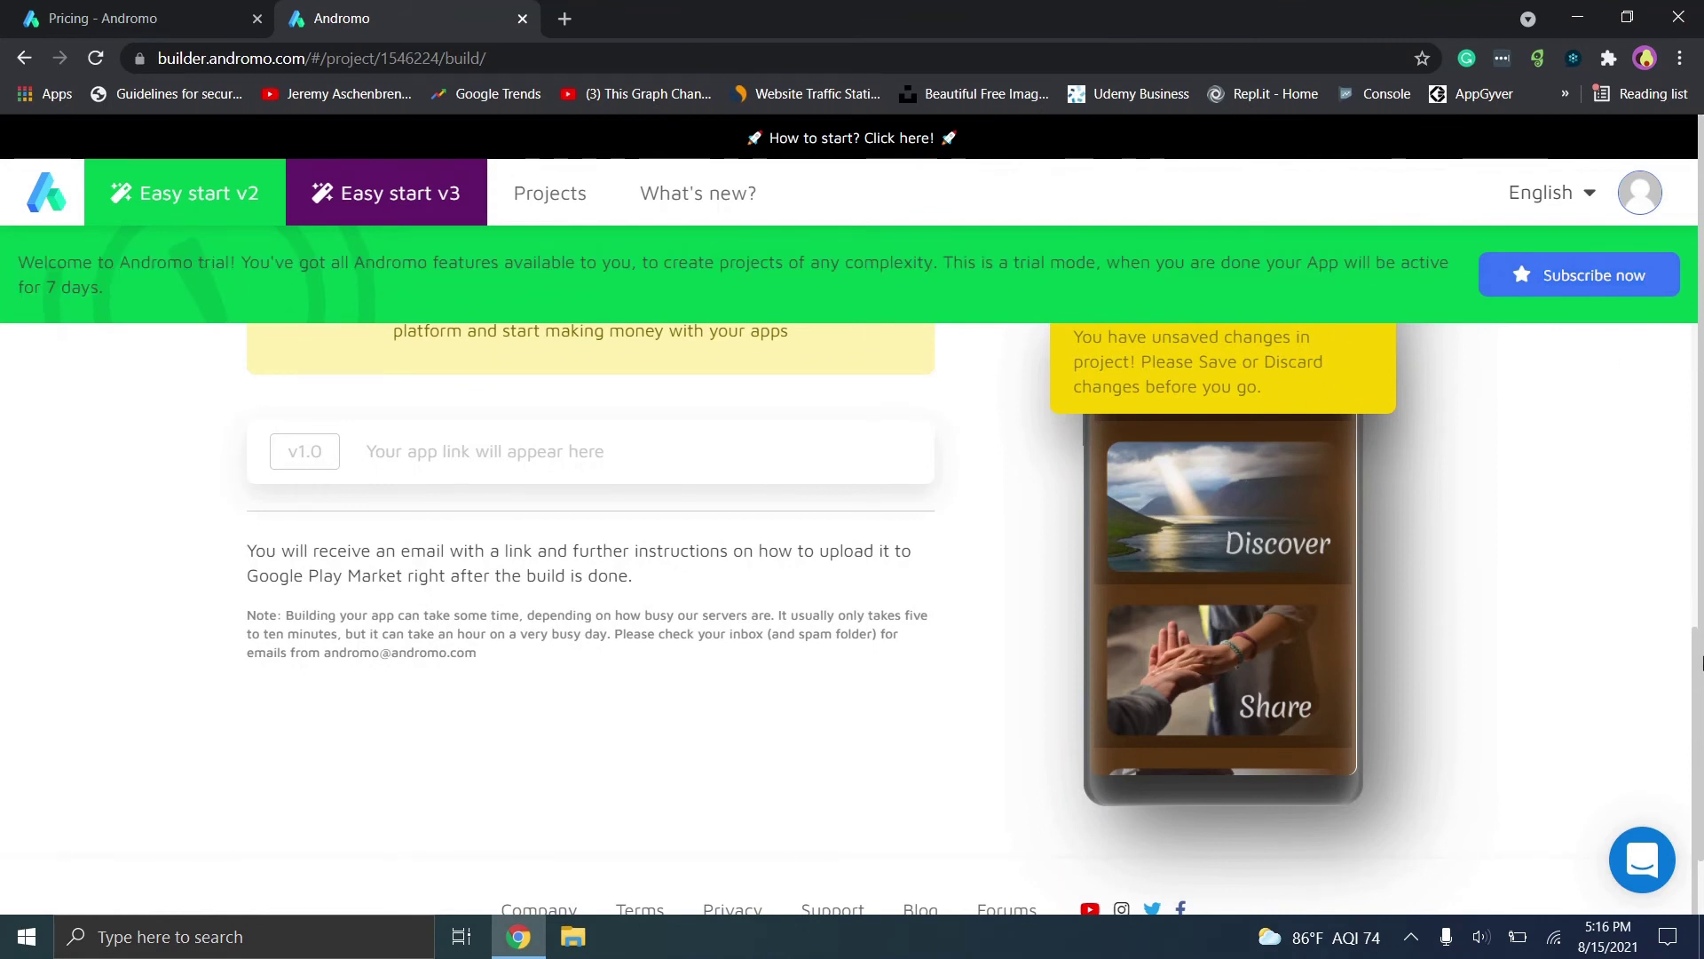
{"action": "scroll", "coordinate": [1700, 672], "scroll_direction": "up", "scroll_amount": 5}
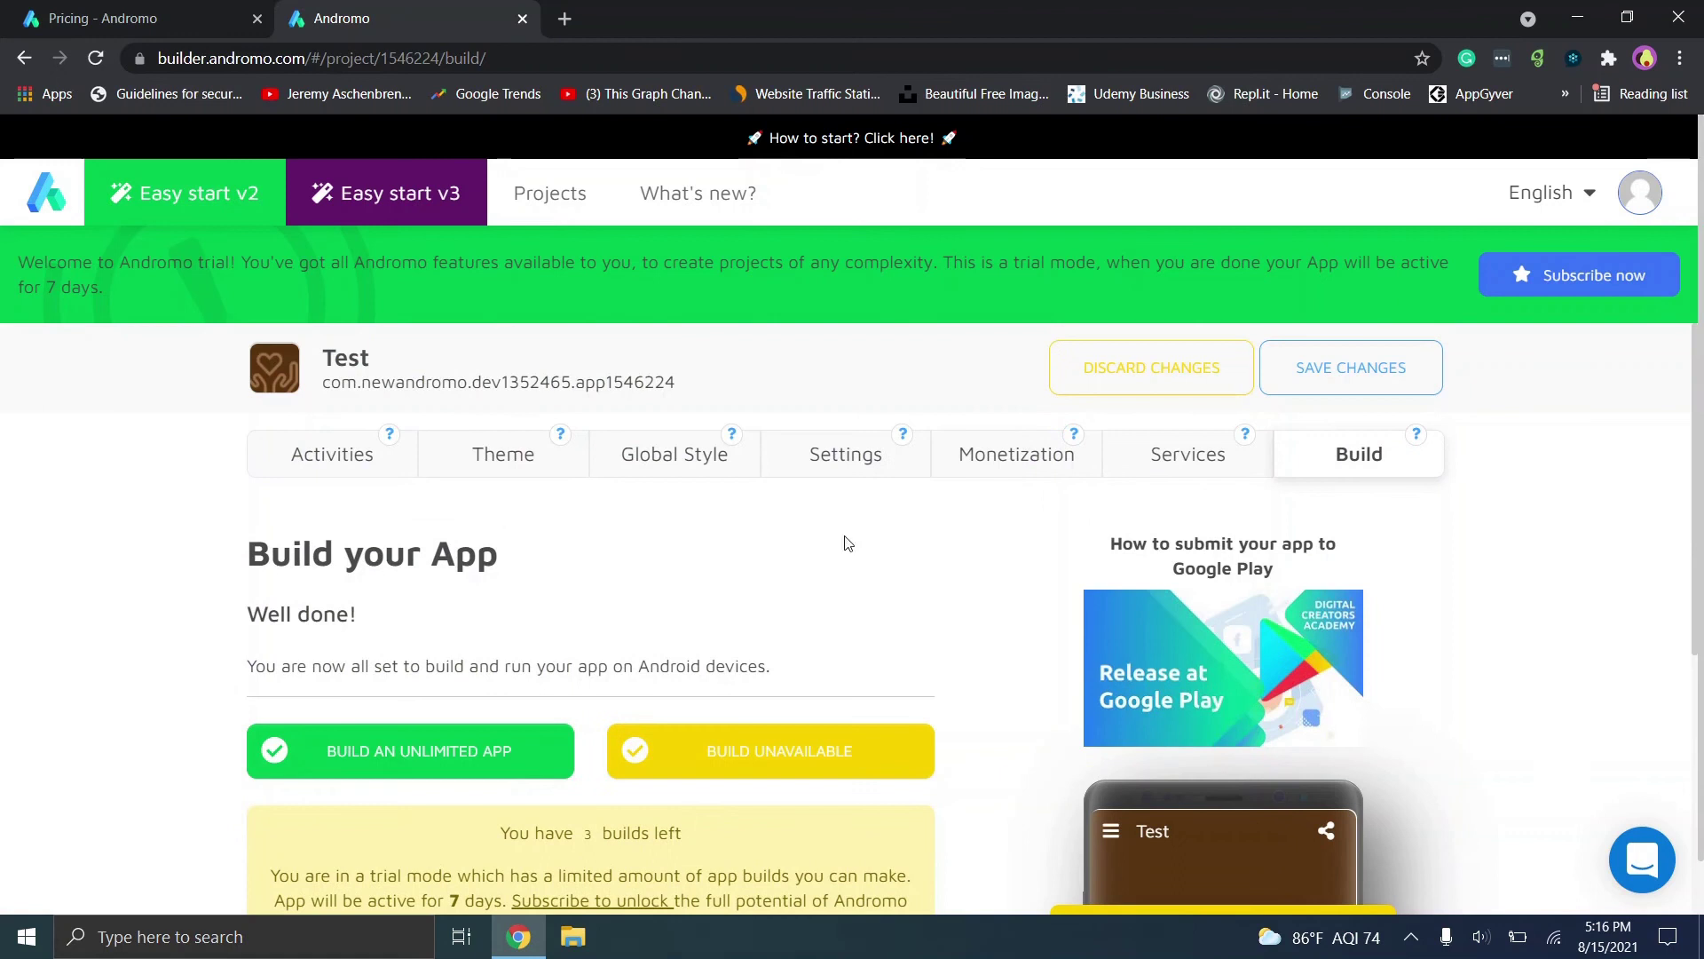
{"action": "left_click", "coordinate": [342, 480]}
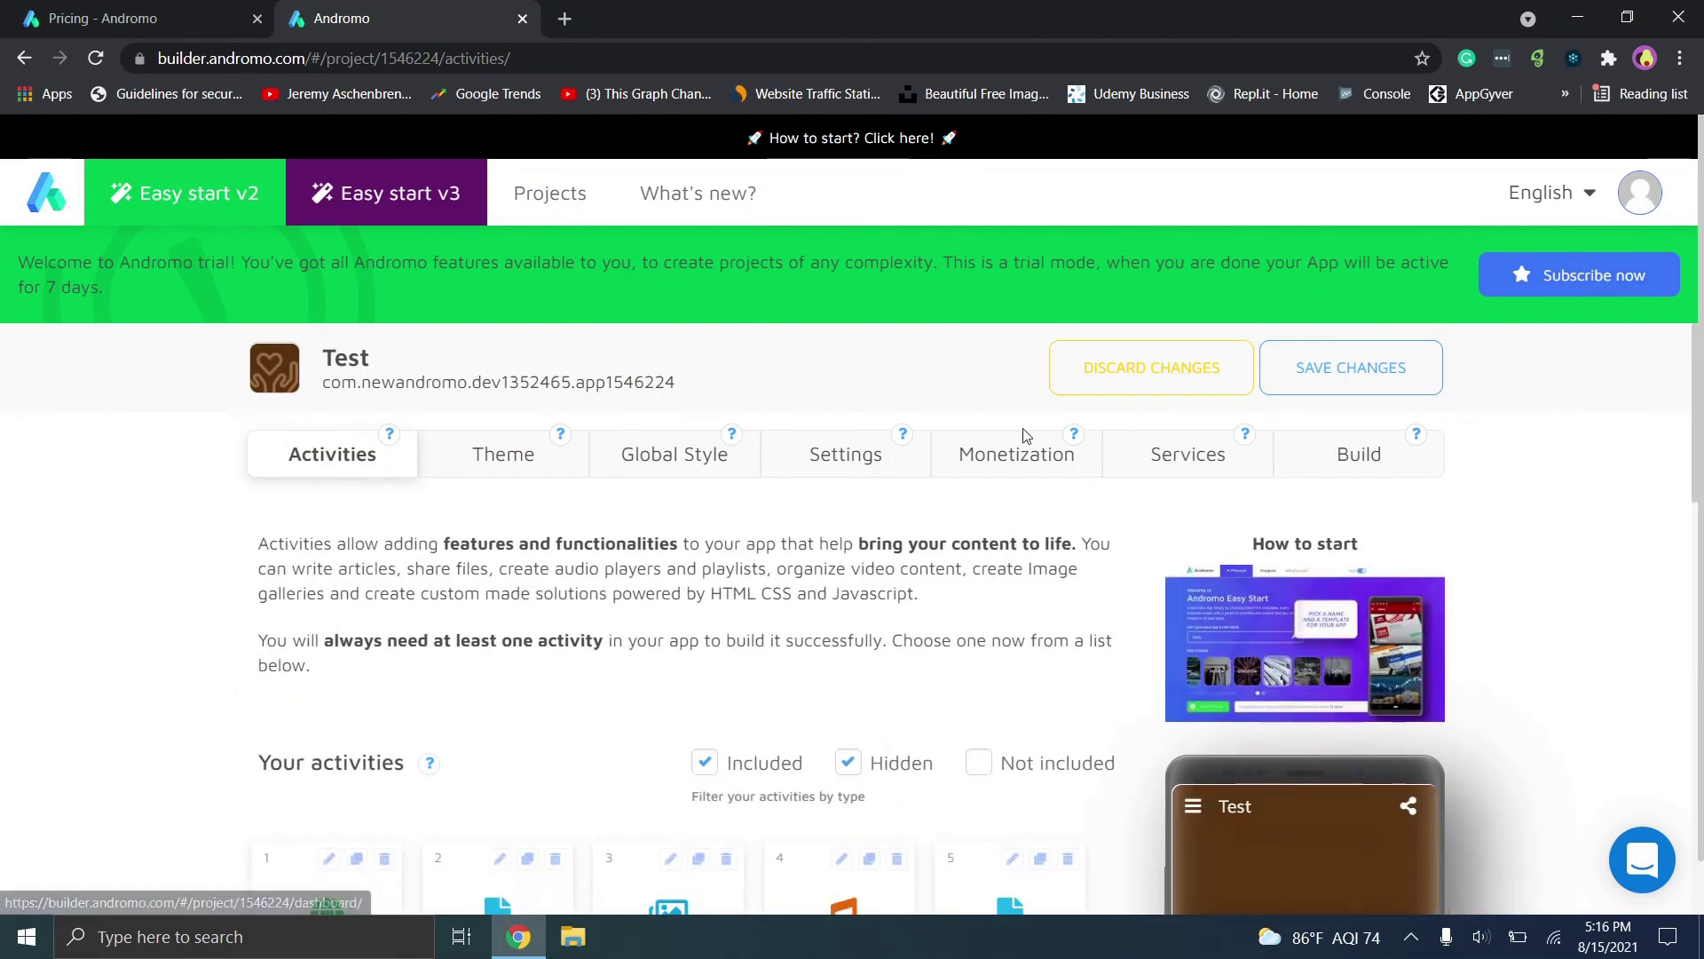
{"action": "scroll", "coordinate": [1693, 443], "scroll_direction": "down", "scroll_amount": 1}
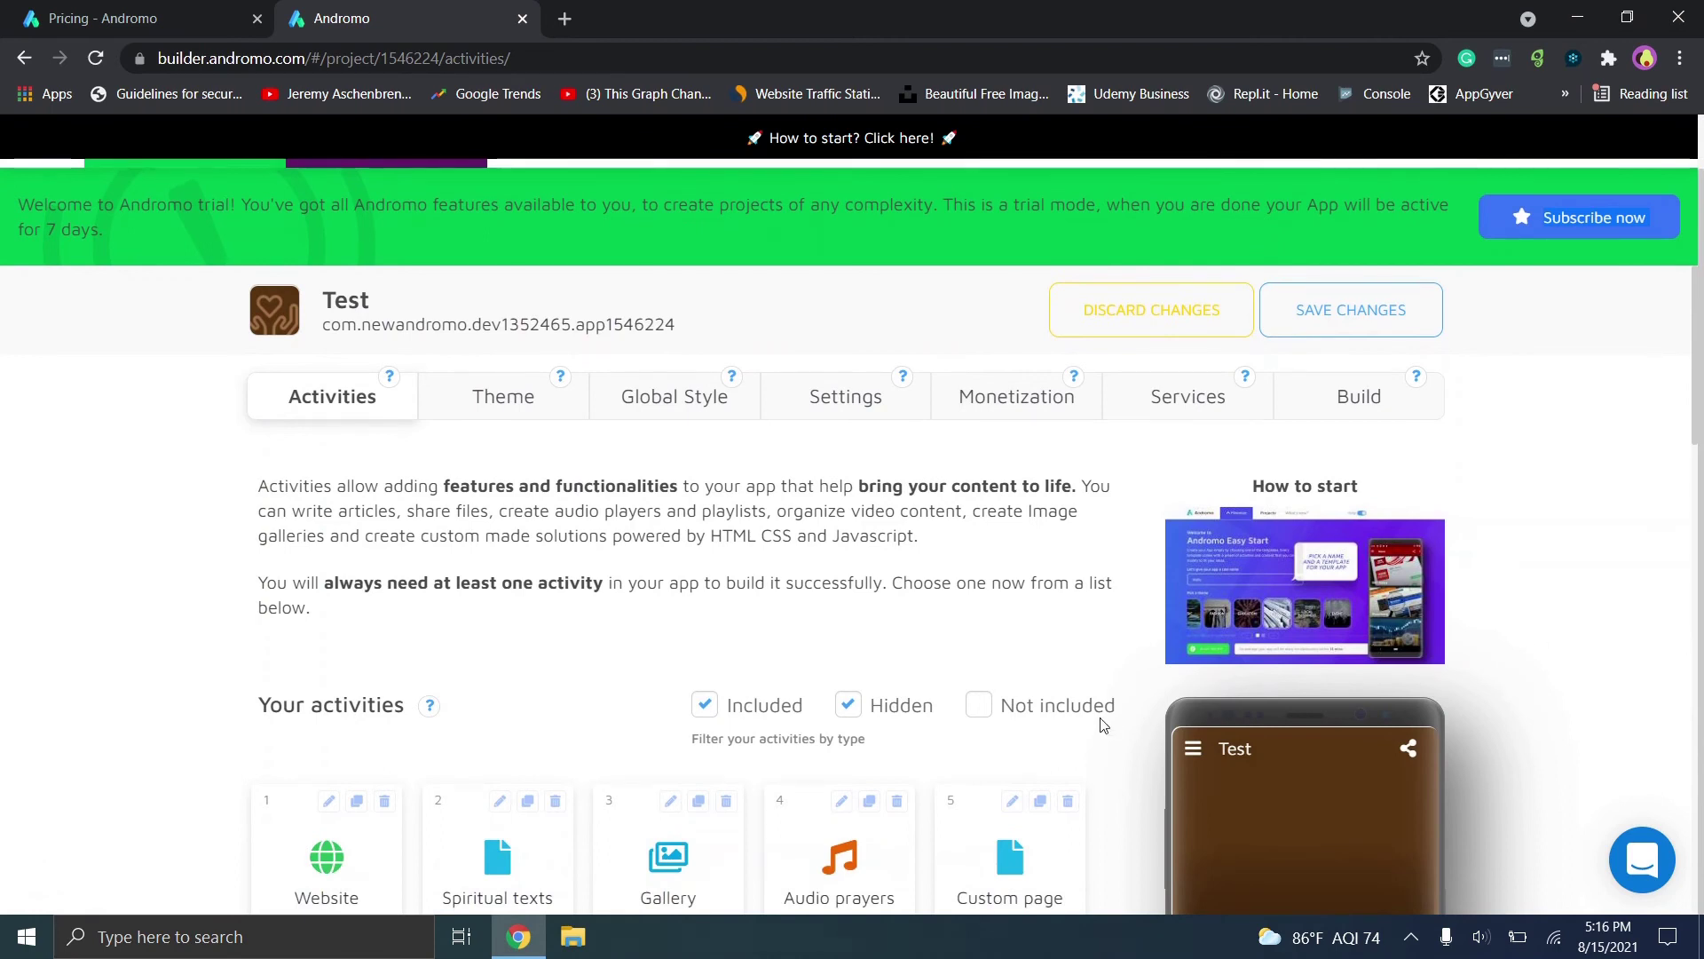
{"action": "scroll", "coordinate": [1103, 726], "scroll_direction": "down", "scroll_amount": 10}
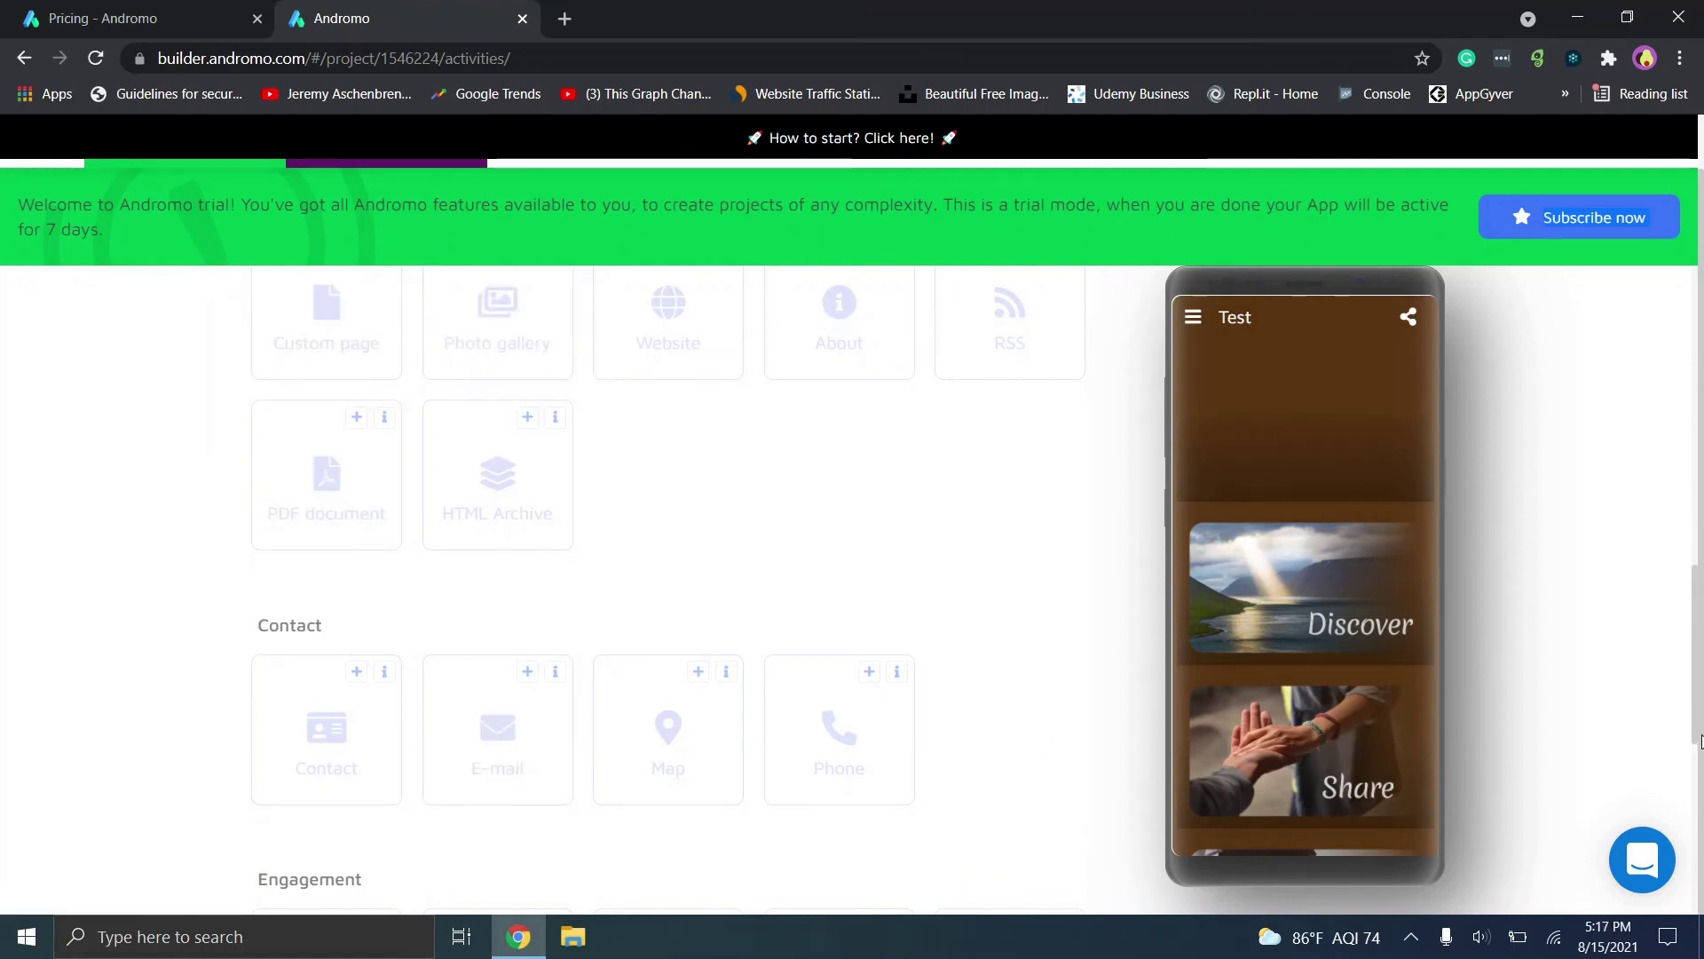
{"action": "scroll", "coordinate": [1027, 639], "scroll_direction": "up", "scroll_amount": 2}
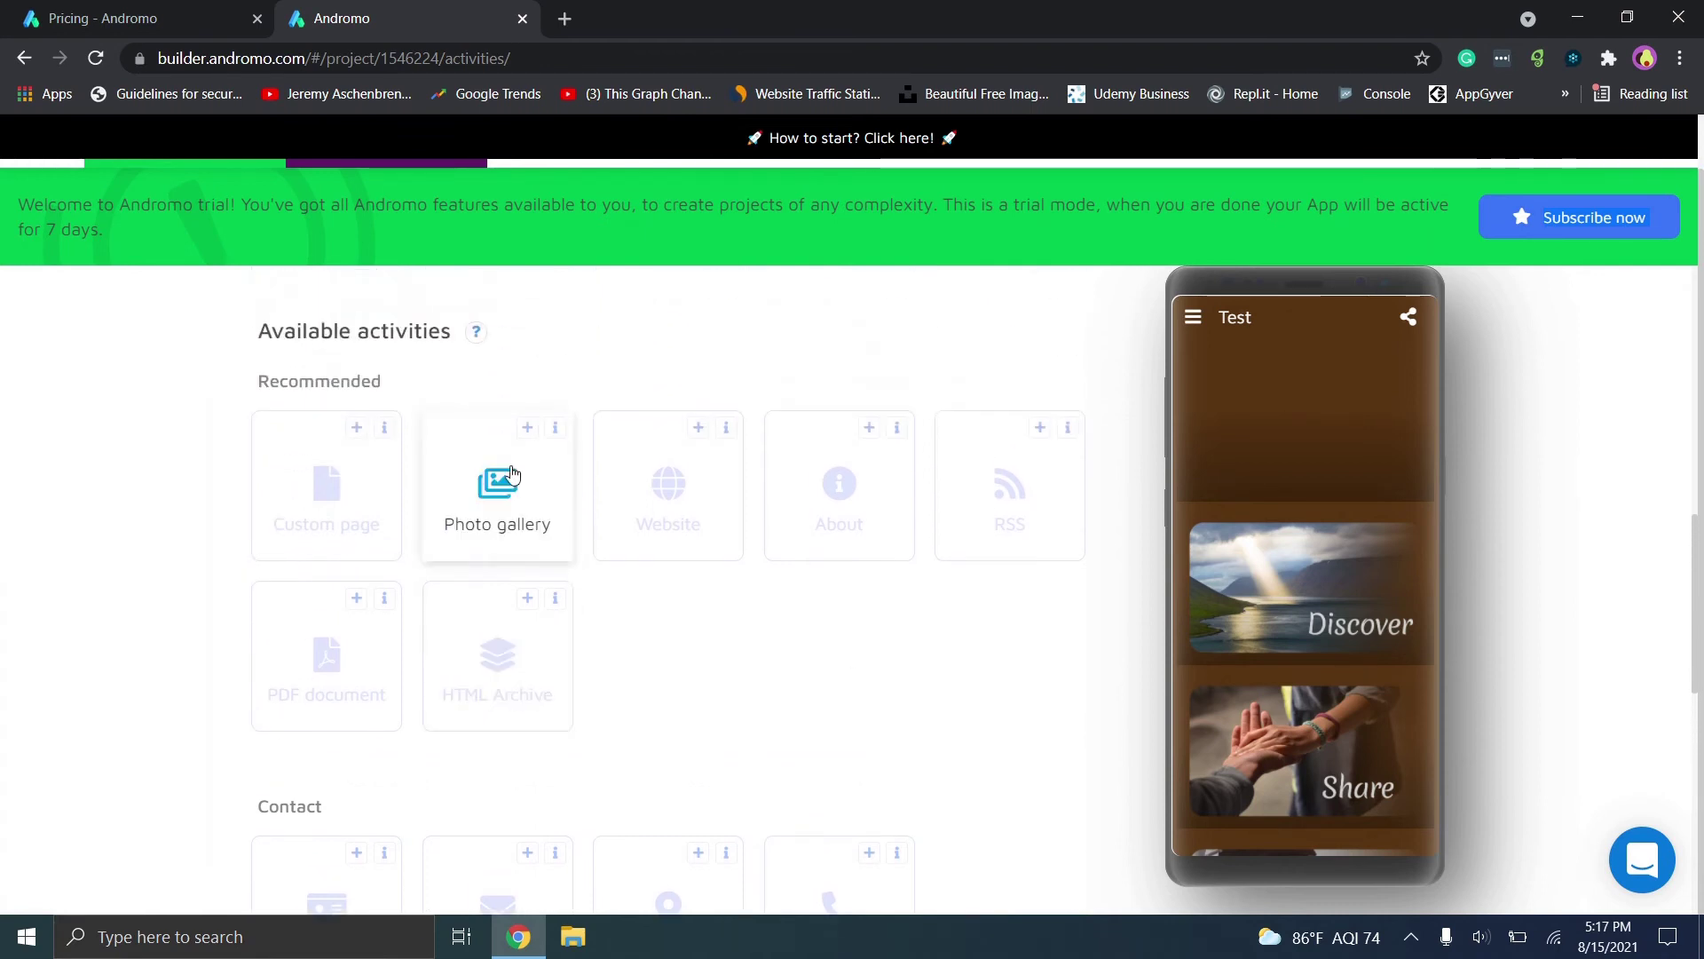
Add a Photo gallery activity, browse its Content, Style, Images and Toolbar options, then return to Activities.
{"action": "left_click", "coordinate": [527, 427]}
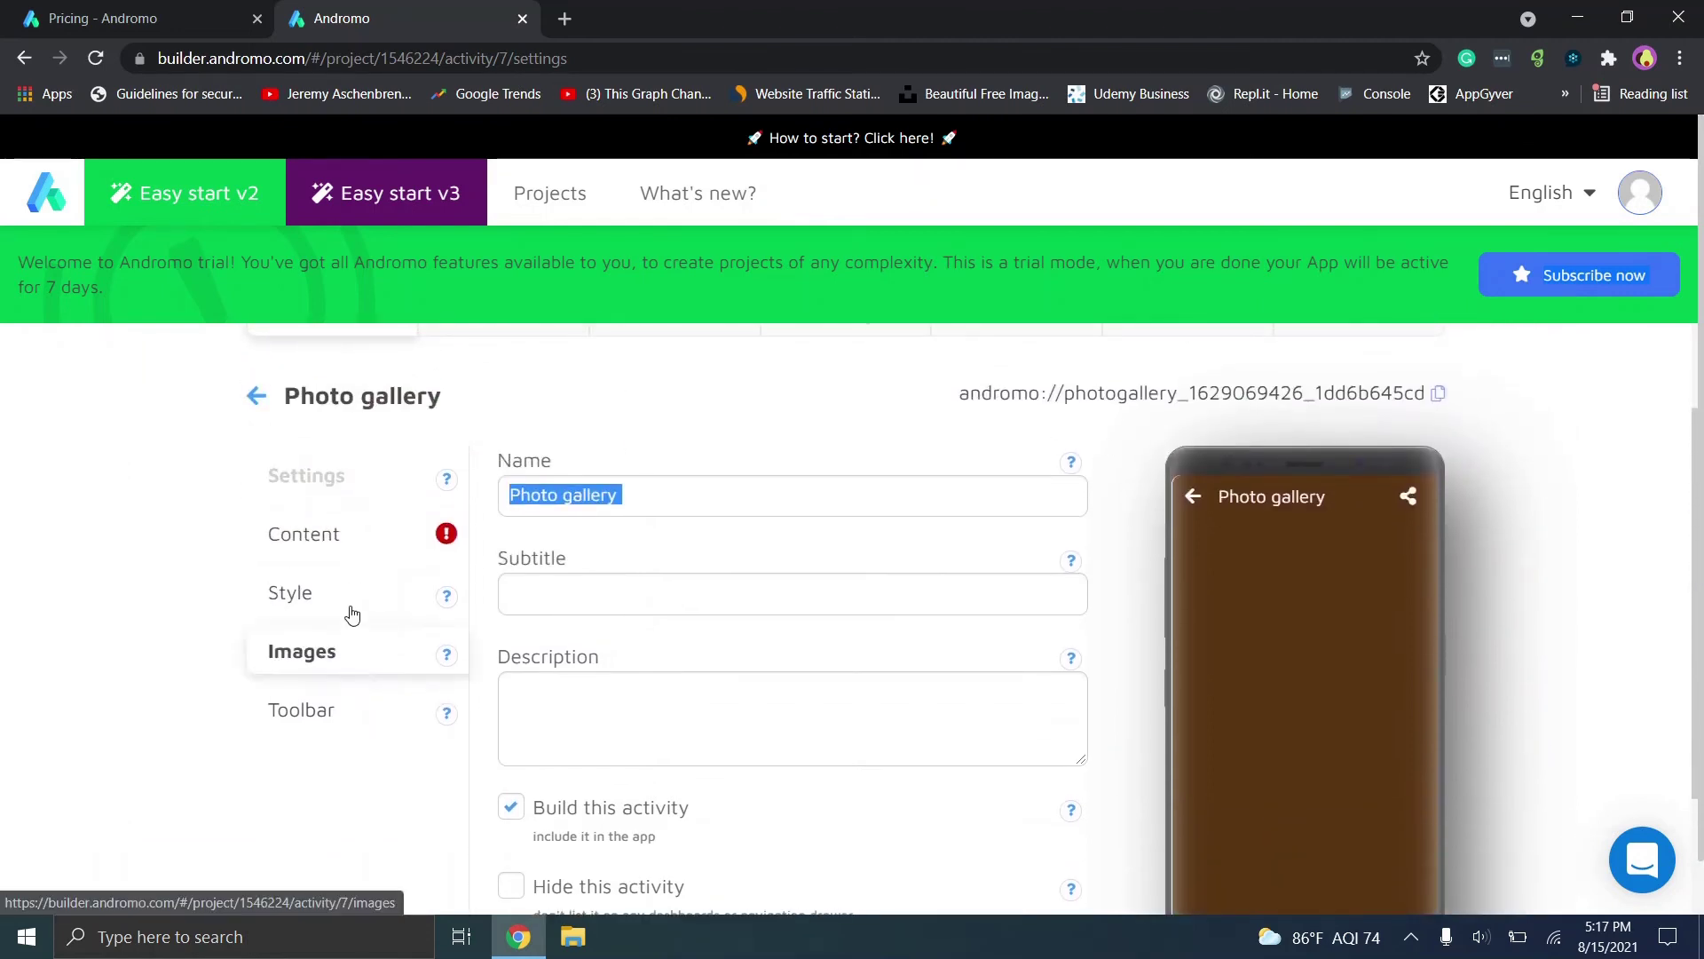
{"action": "left_click", "coordinate": [351, 537]}
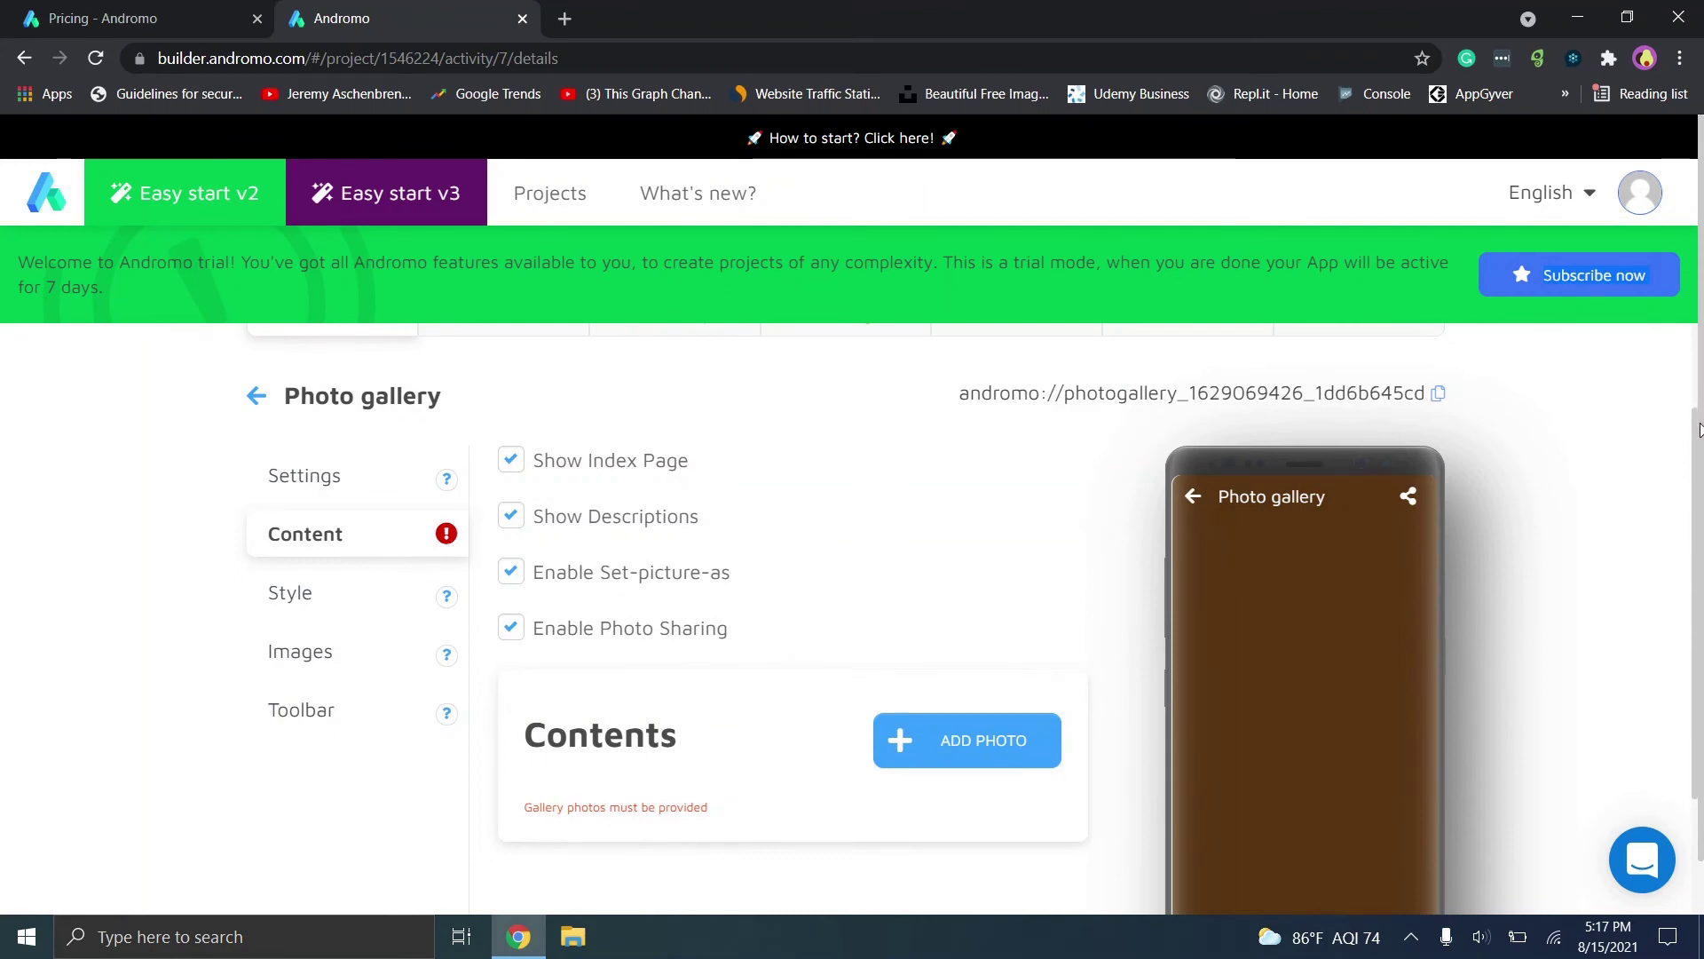
{"action": "scroll", "coordinate": [1700, 513], "scroll_direction": "down", "scroll_amount": 1}
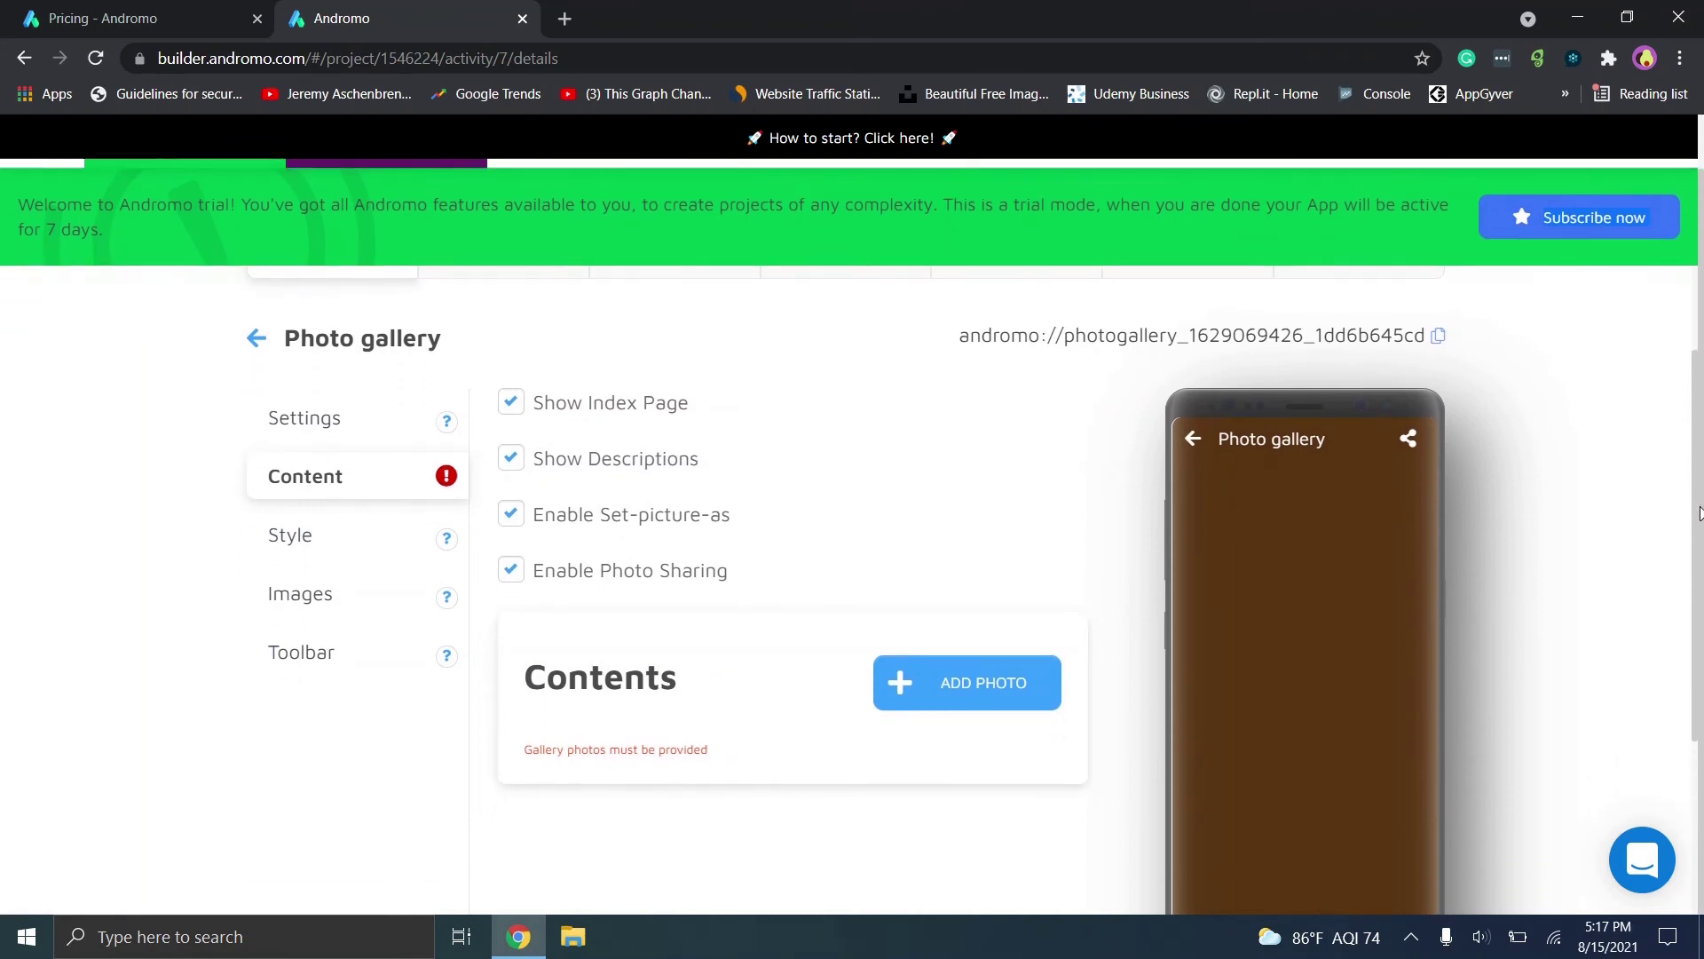
{"action": "left_click", "coordinate": [337, 537]}
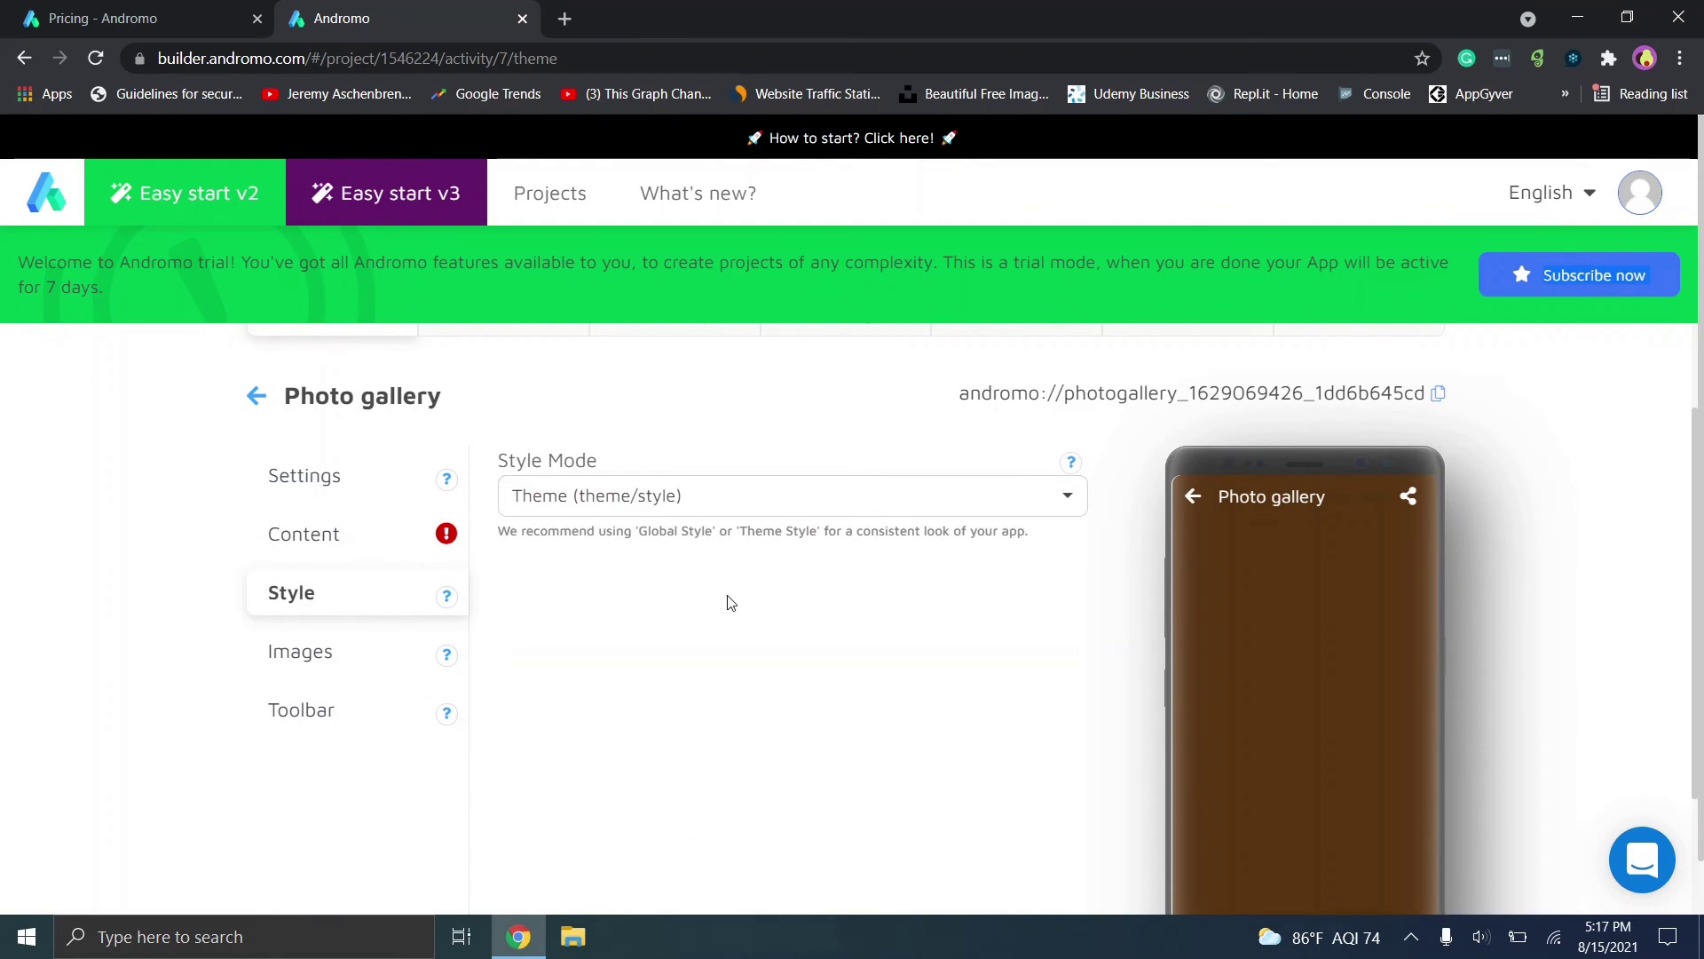
{"action": "left_click", "coordinate": [443, 522]}
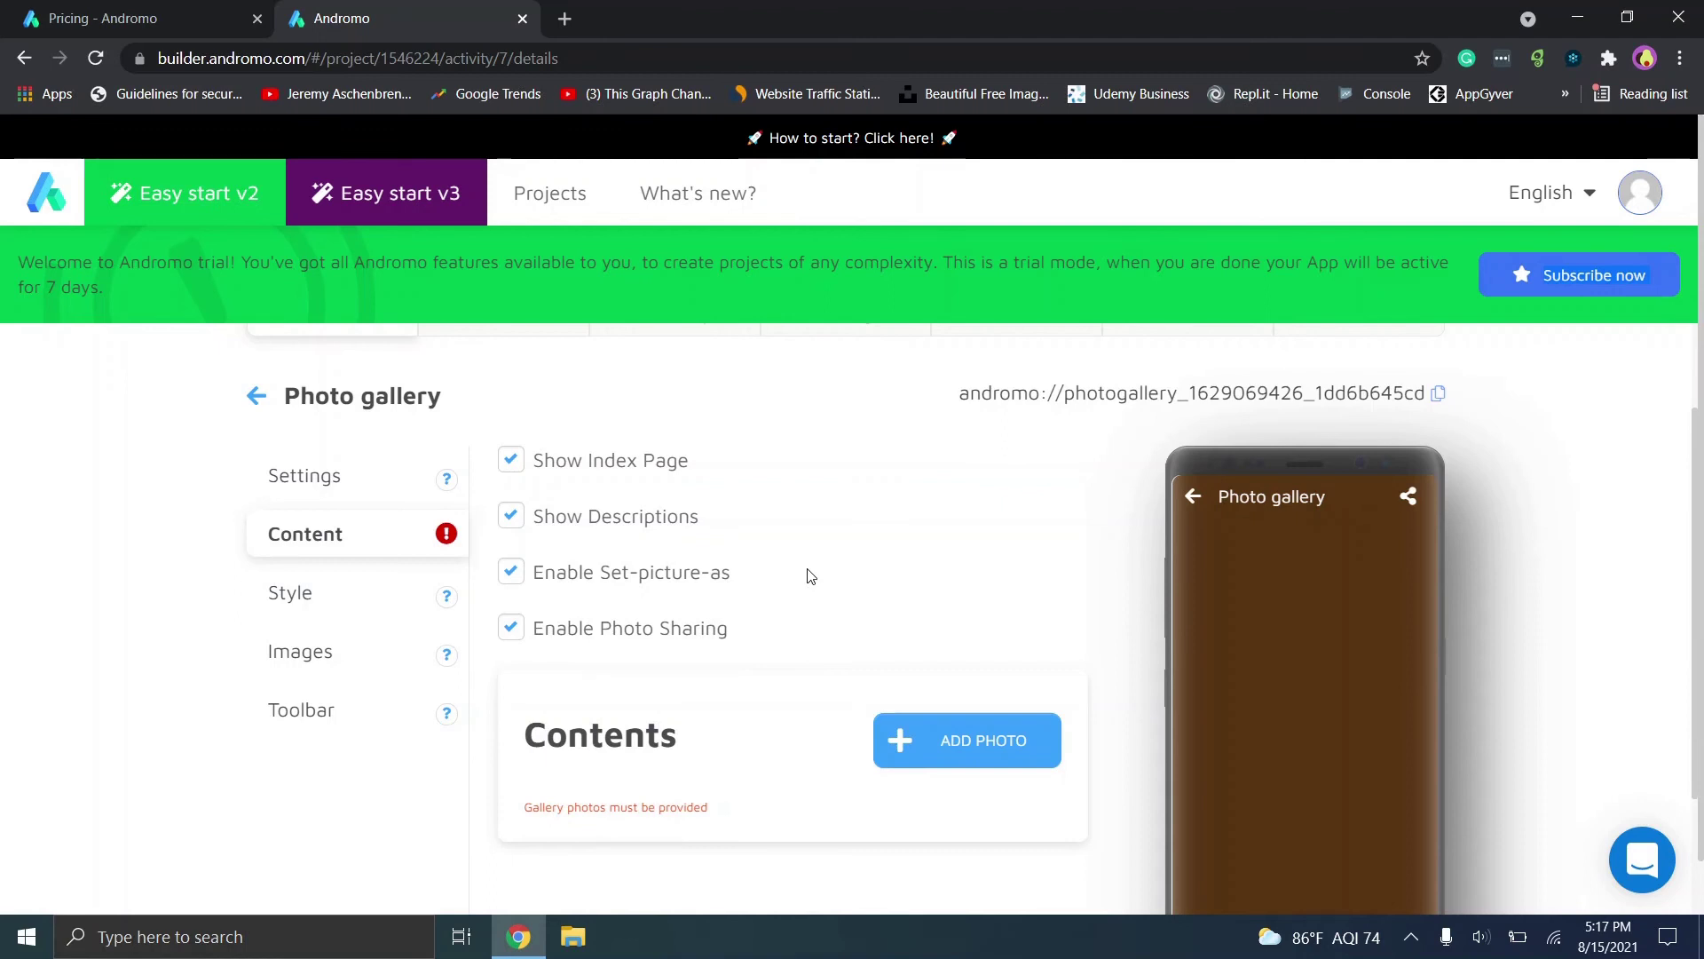
{"action": "left_click", "coordinate": [392, 654]}
{"action": "left_click", "coordinate": [341, 708]}
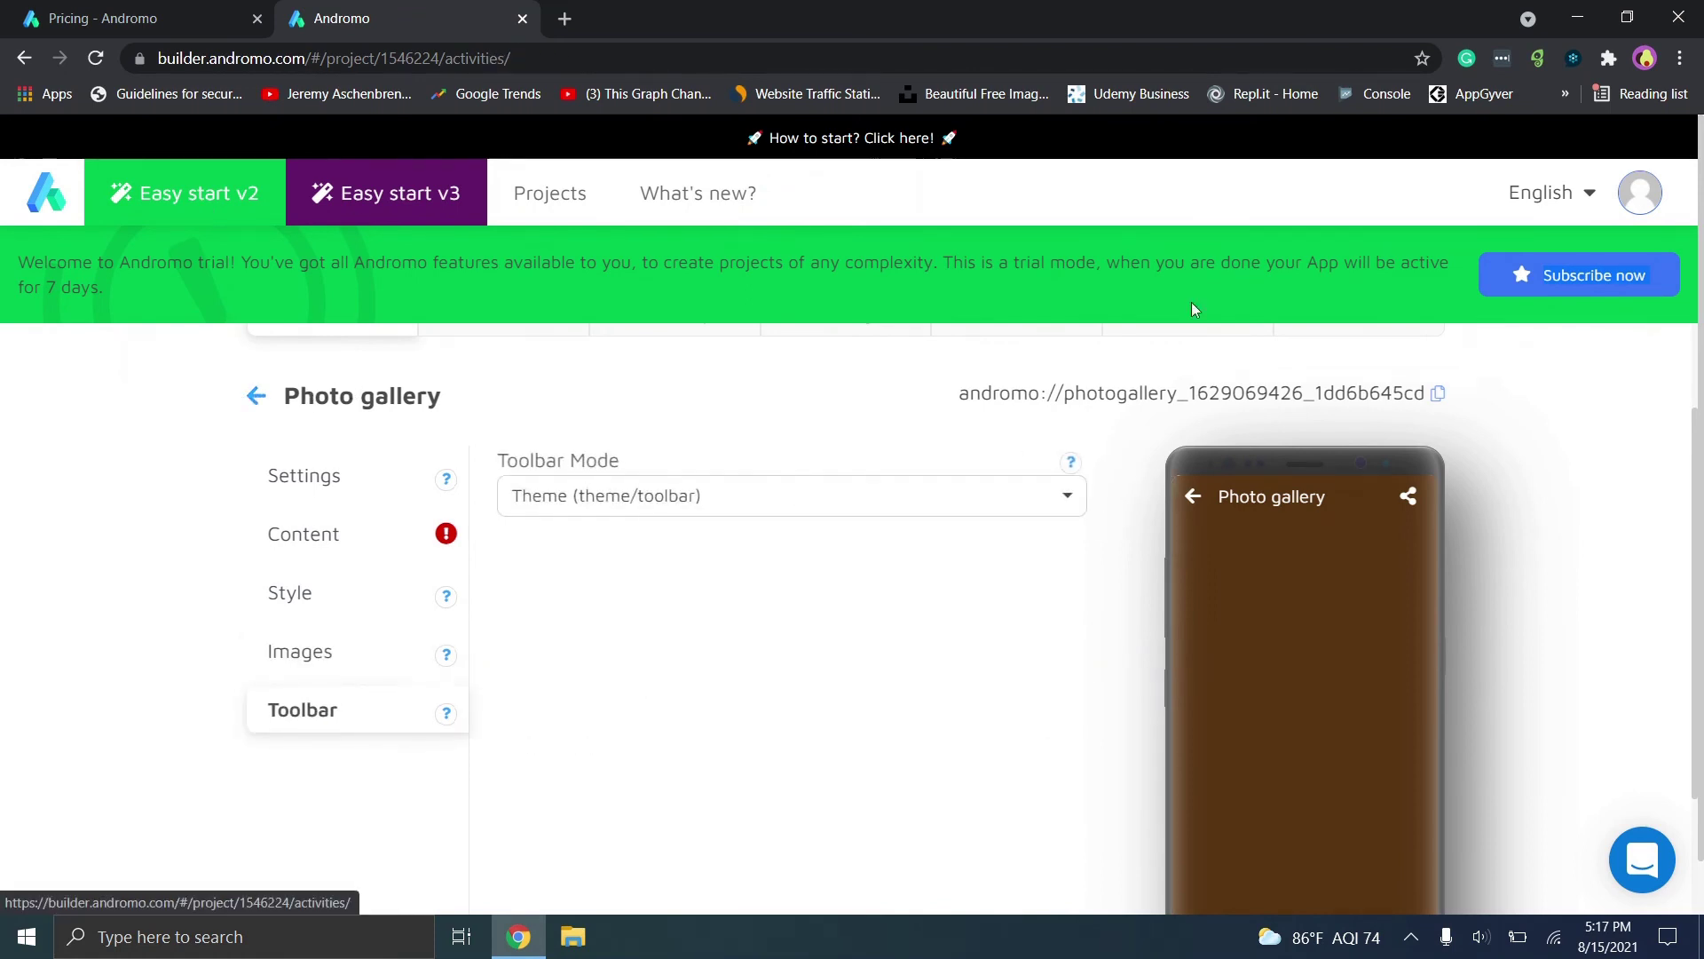
{"action": "left_click", "coordinate": [252, 397]}
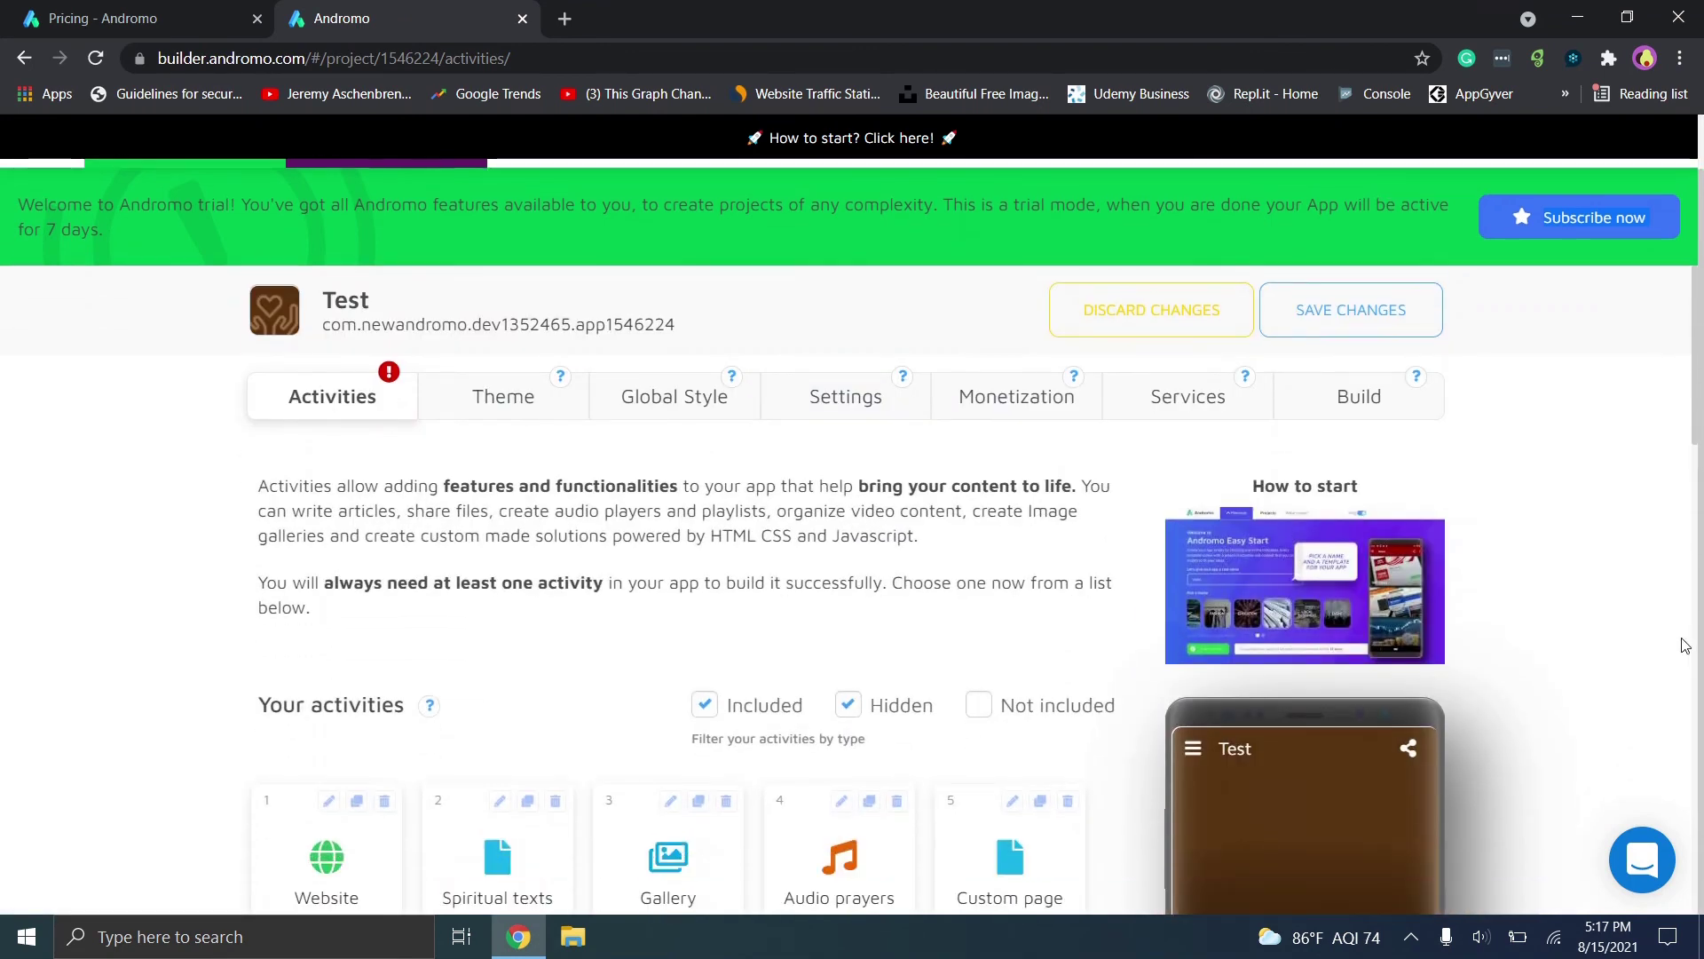
Open the preview's navigation drawer to confirm Photo gallery is listed after About.
{"action": "scroll", "coordinate": [1695, 440], "scroll_direction": "down", "scroll_amount": 1}
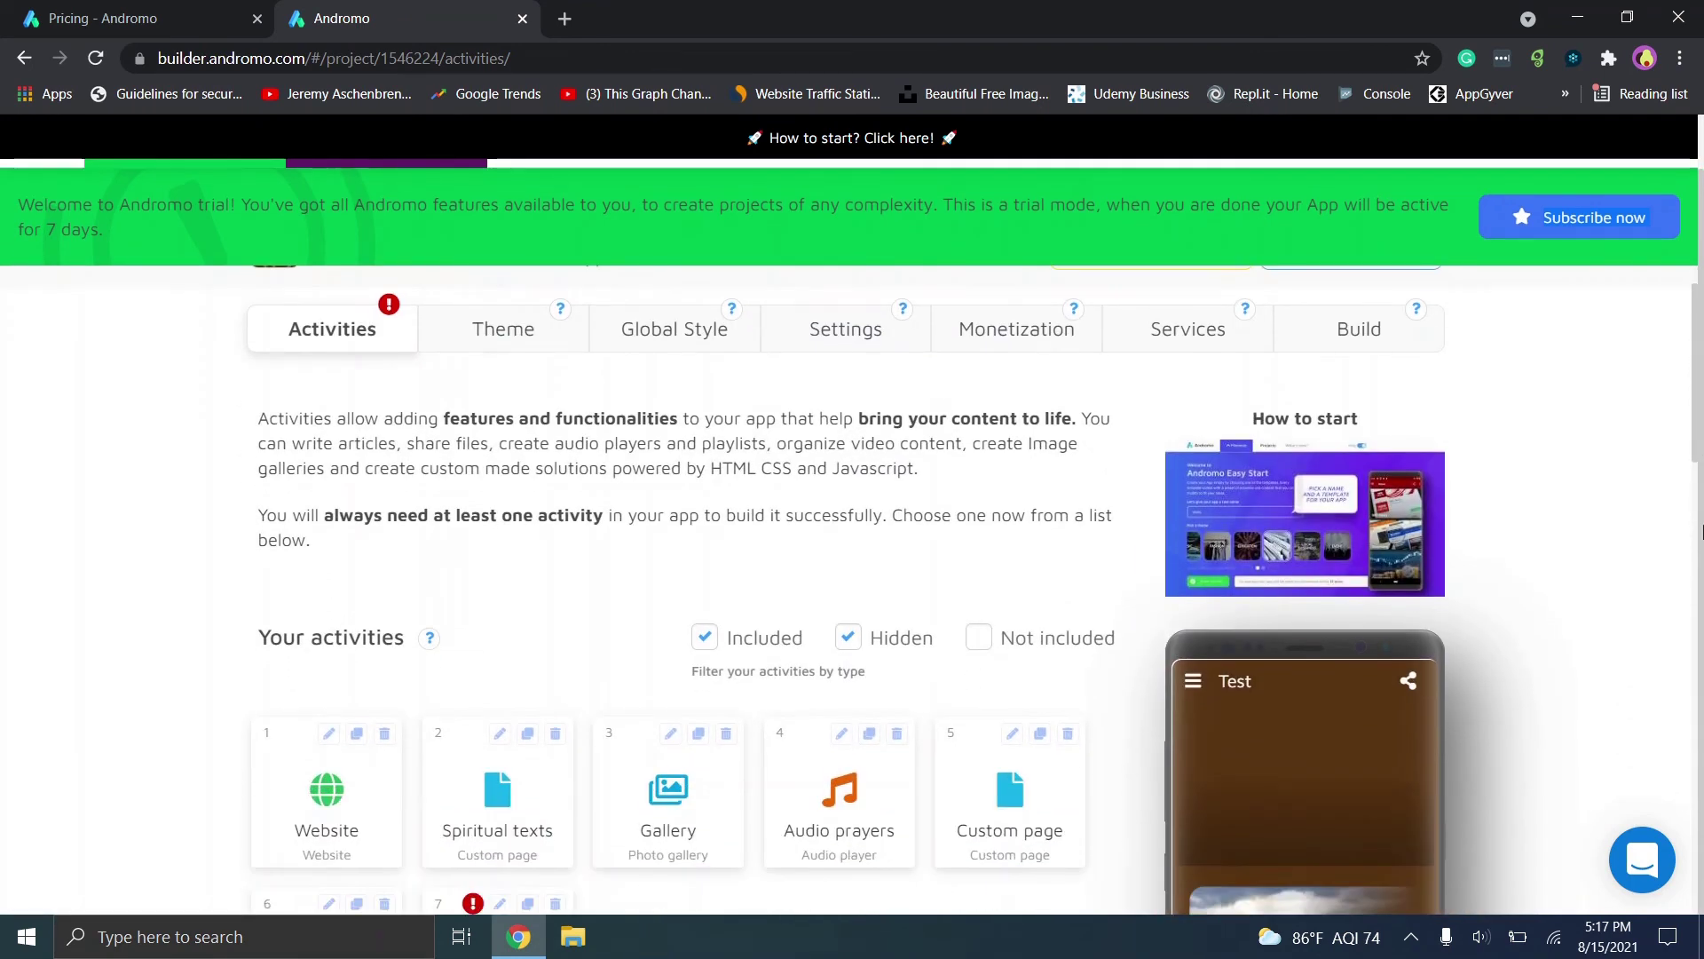
{"action": "scroll", "coordinate": [1697, 568], "scroll_direction": "down", "scroll_amount": 6}
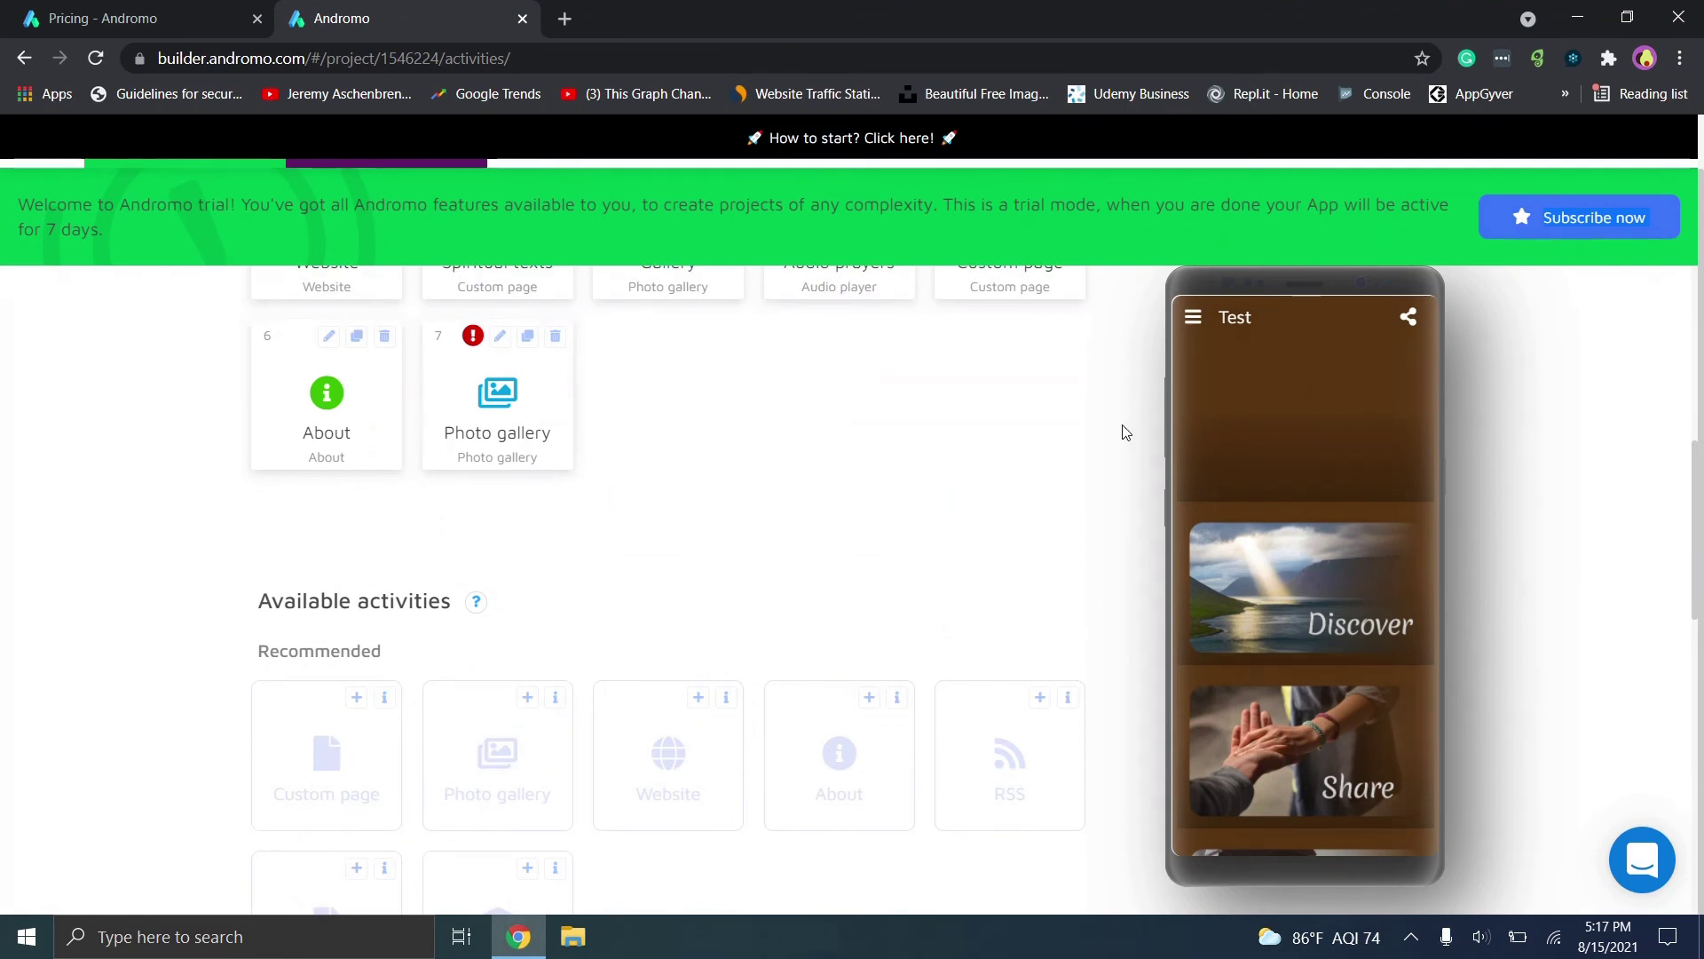
{"action": "left_click", "coordinate": [1193, 320]}
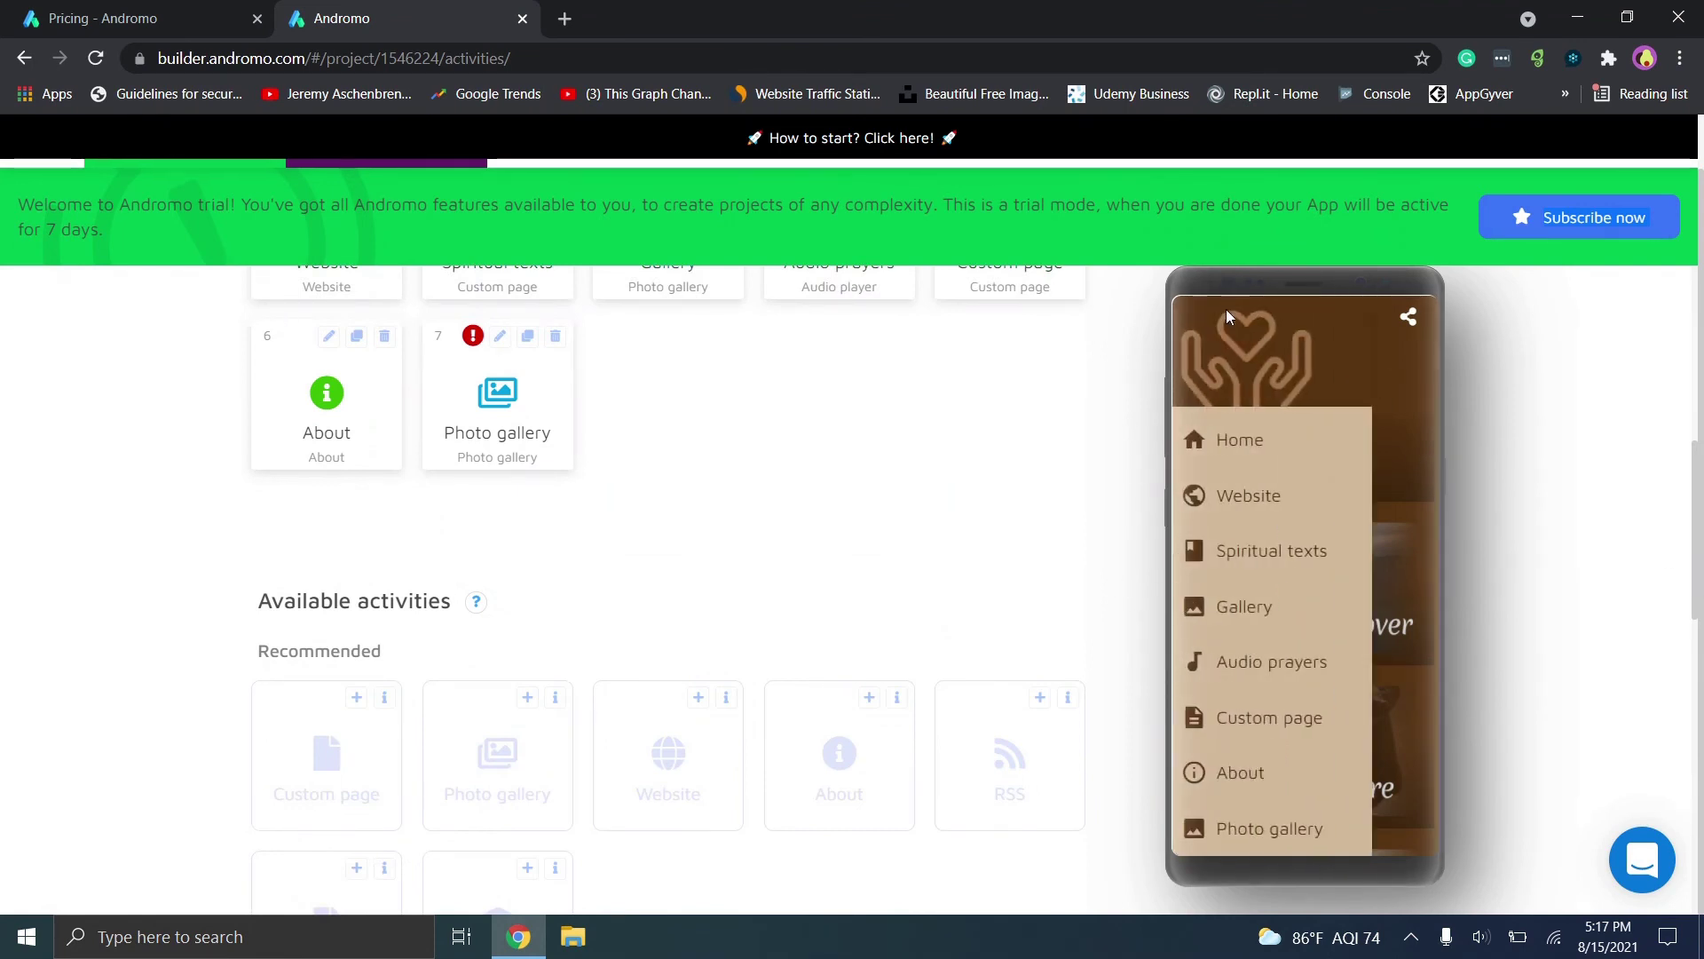
{"action": "left_click", "coordinate": [1416, 482]}
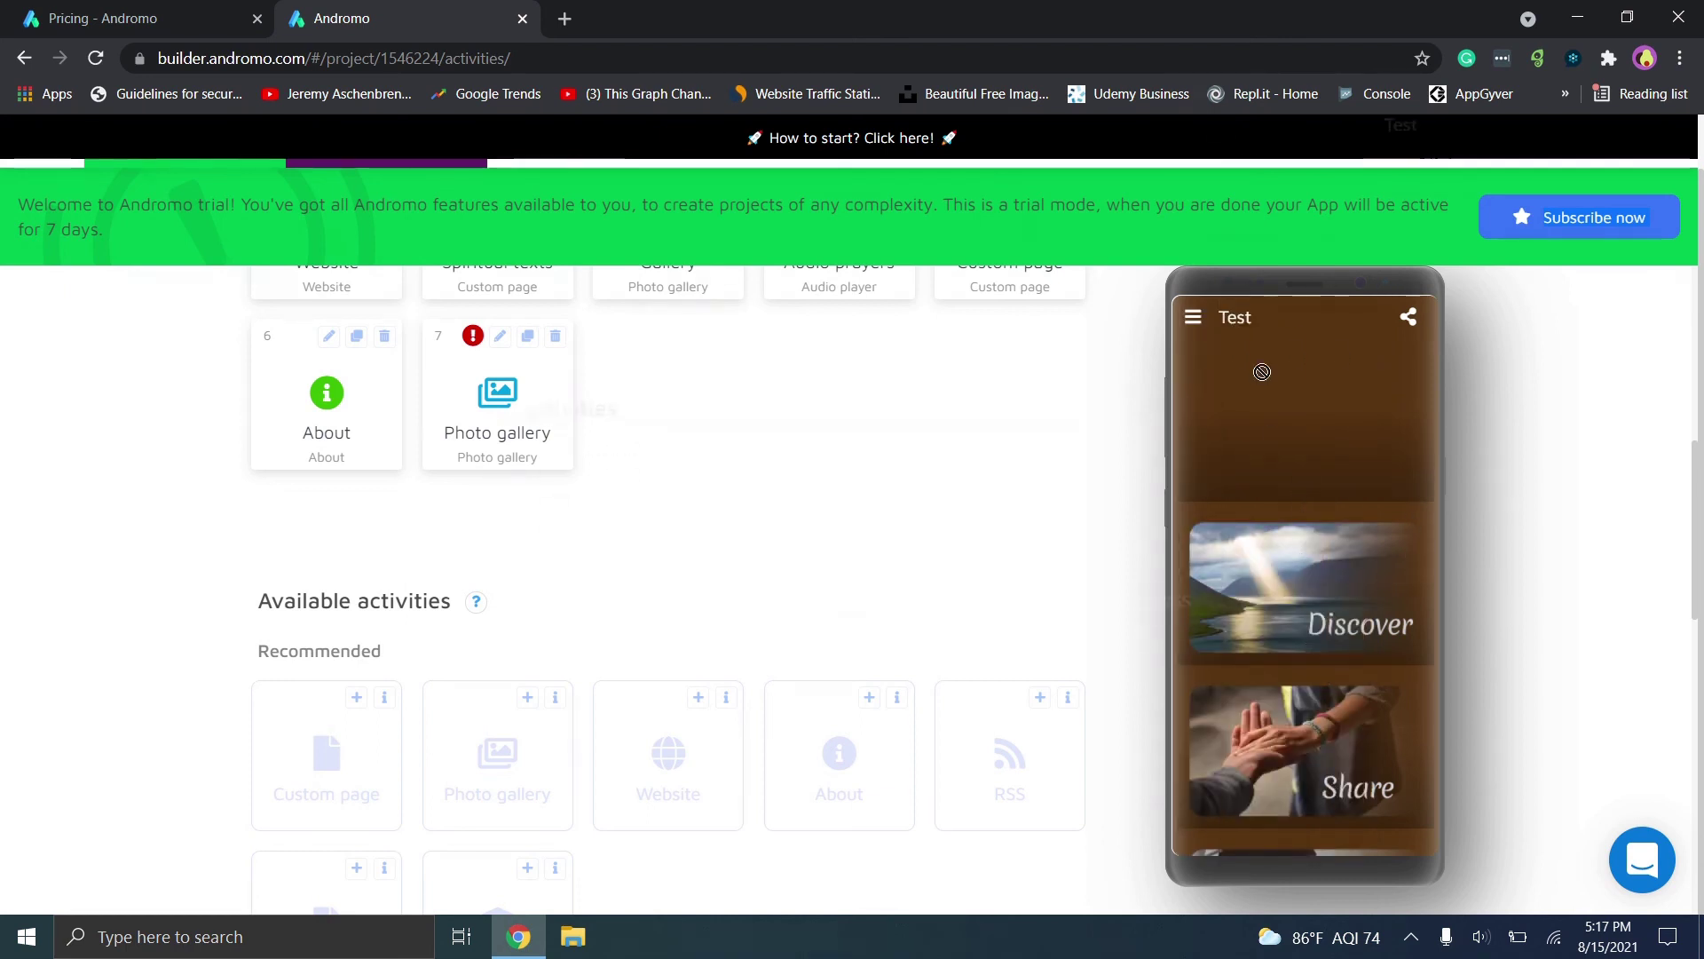
{"action": "left_click", "coordinate": [1193, 319]}
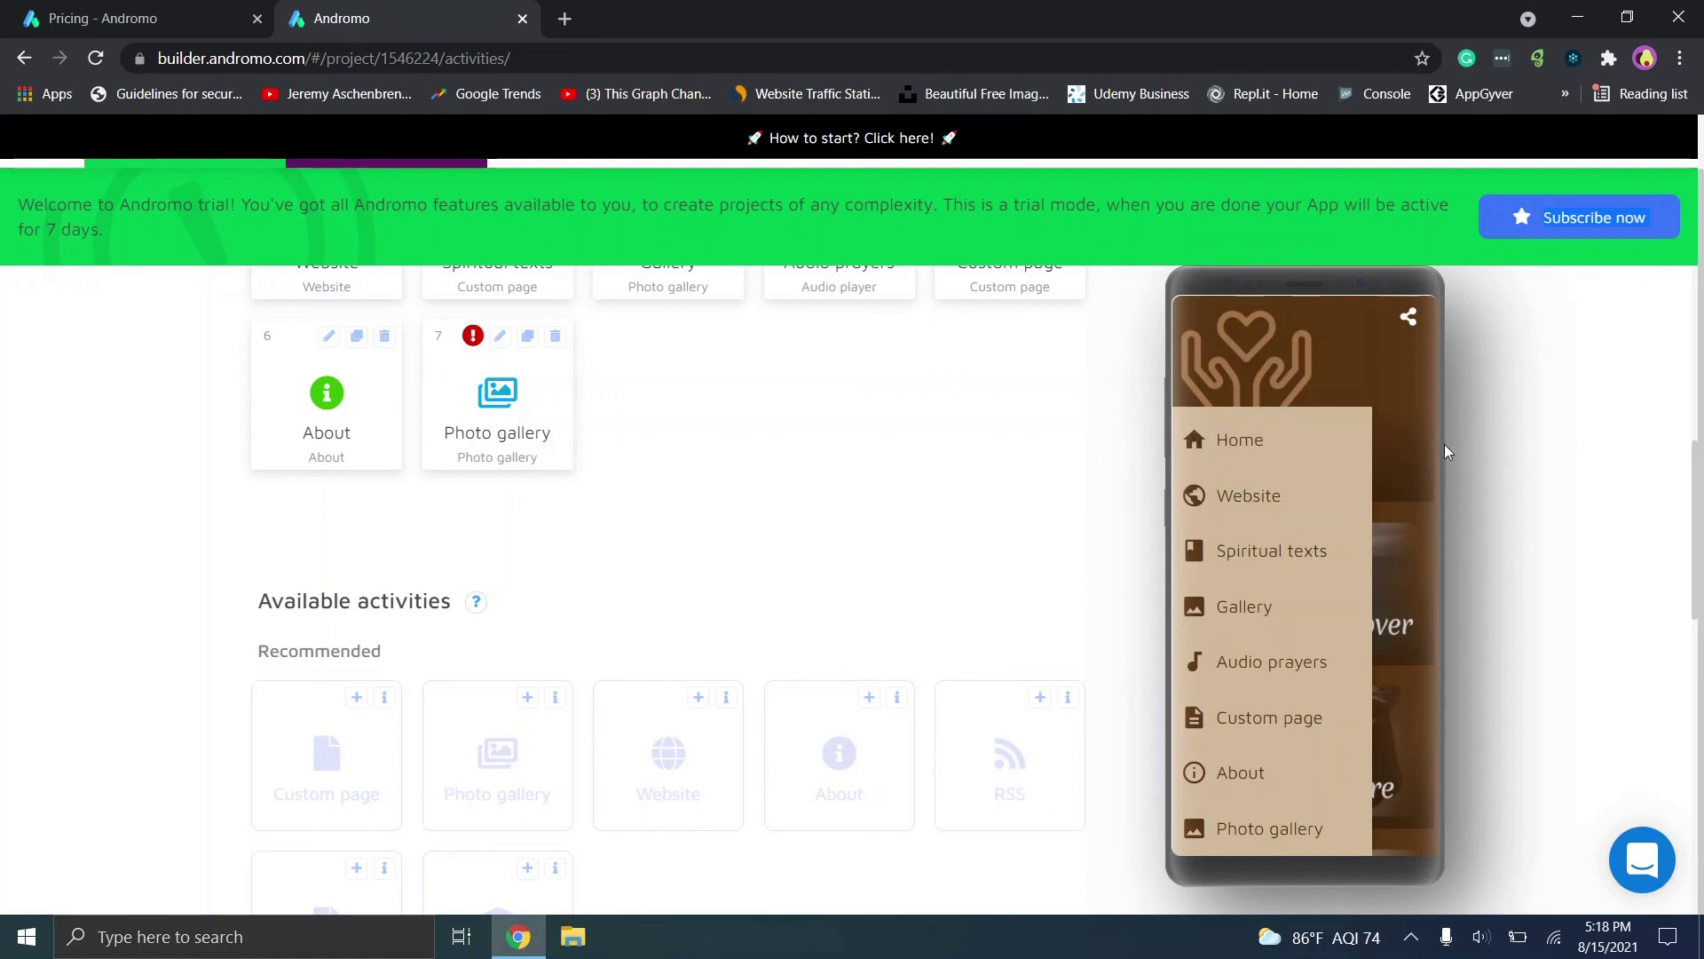
{"action": "left_click", "coordinate": [1403, 454]}
{"action": "left_click", "coordinate": [1193, 318]}
{"action": "scroll", "coordinate": [1692, 499], "scroll_direction": "up", "scroll_amount": 1}
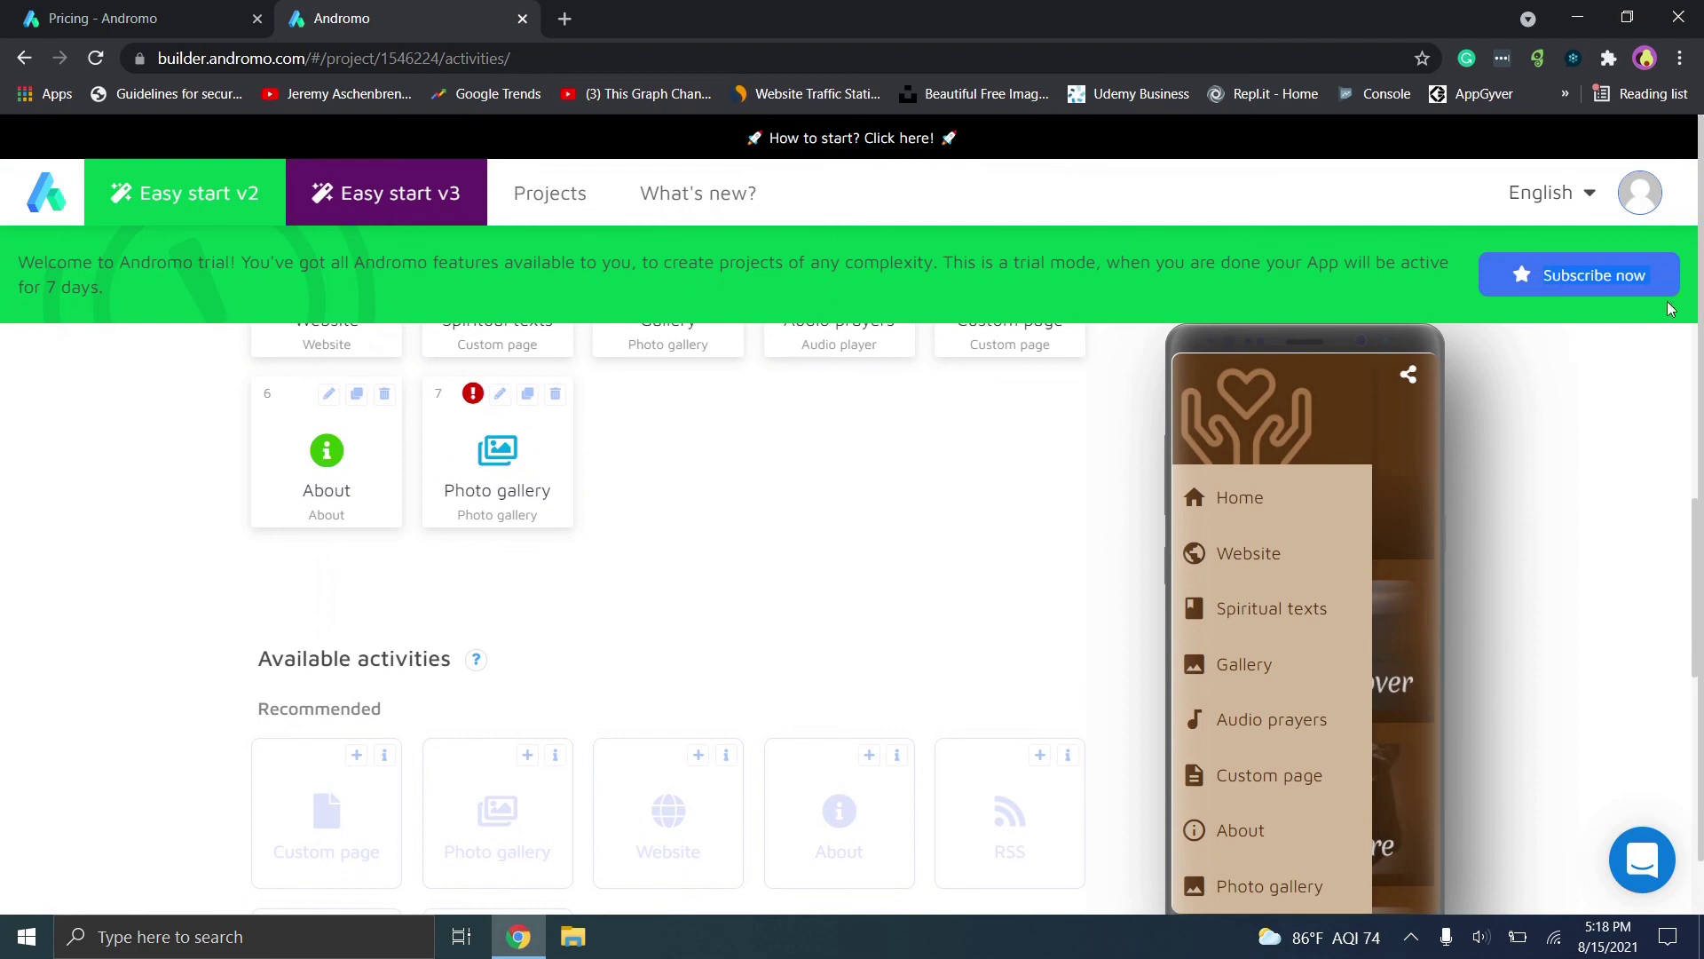
{"action": "scroll", "coordinate": [697, 570], "scroll_direction": "up", "scroll_amount": 7}
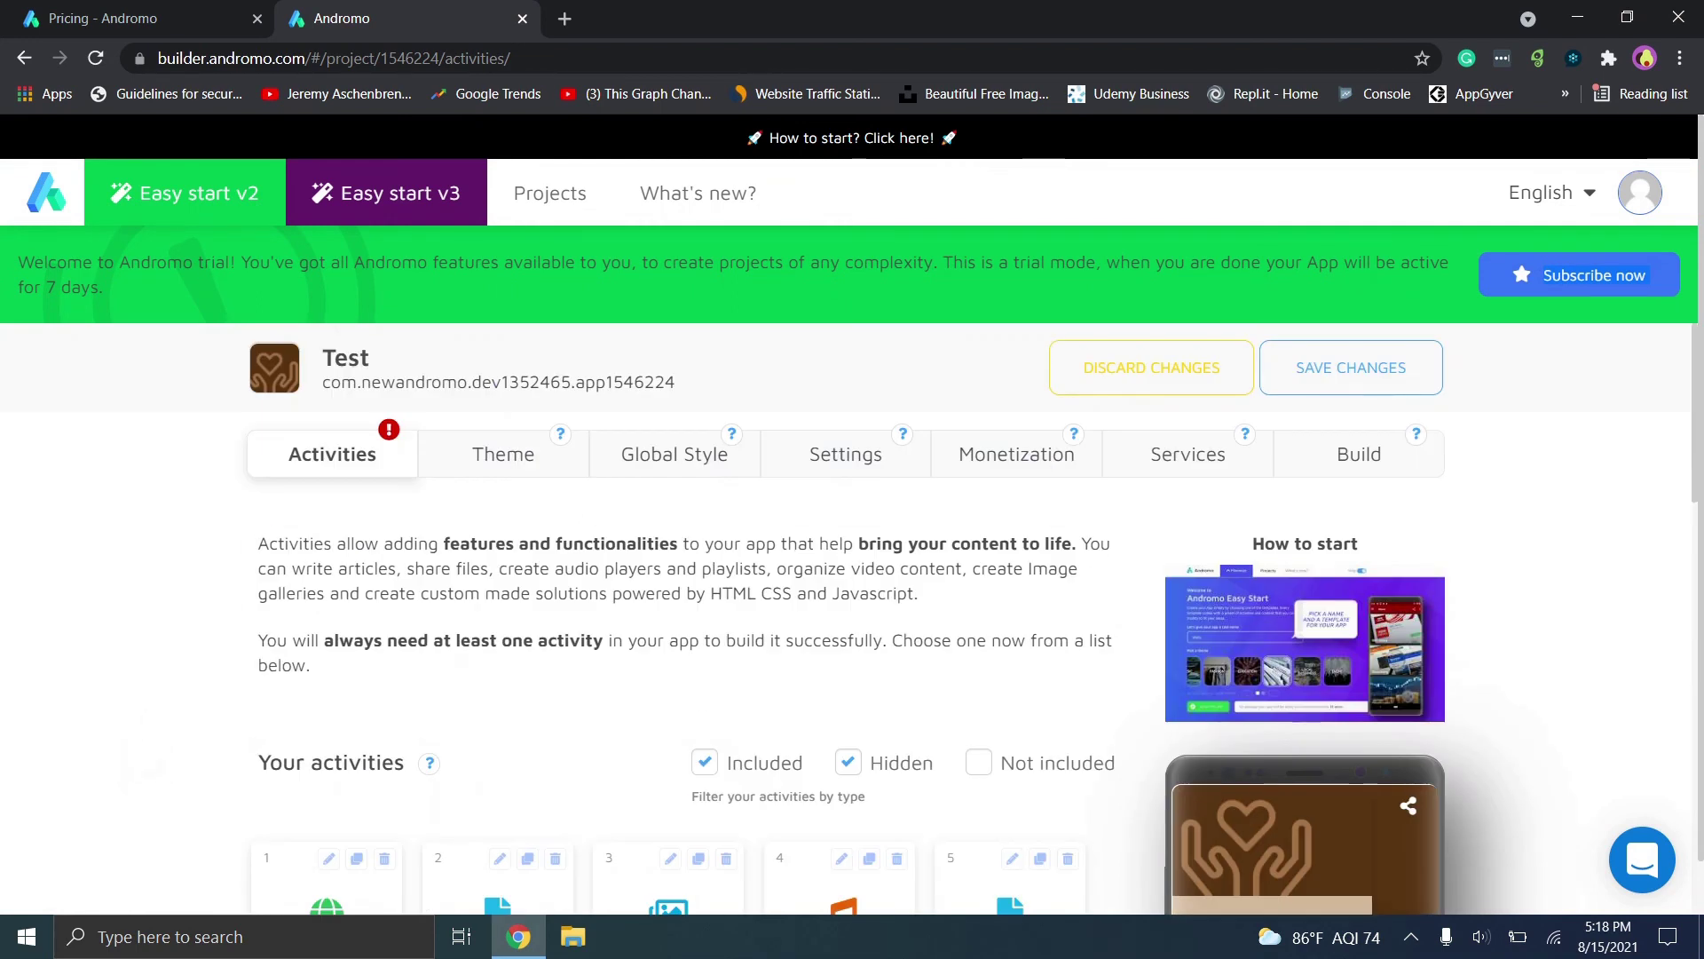
Save the Test project, choosing Save nevertheless despite the validation errors.
{"action": "left_click", "coordinate": [1390, 355]}
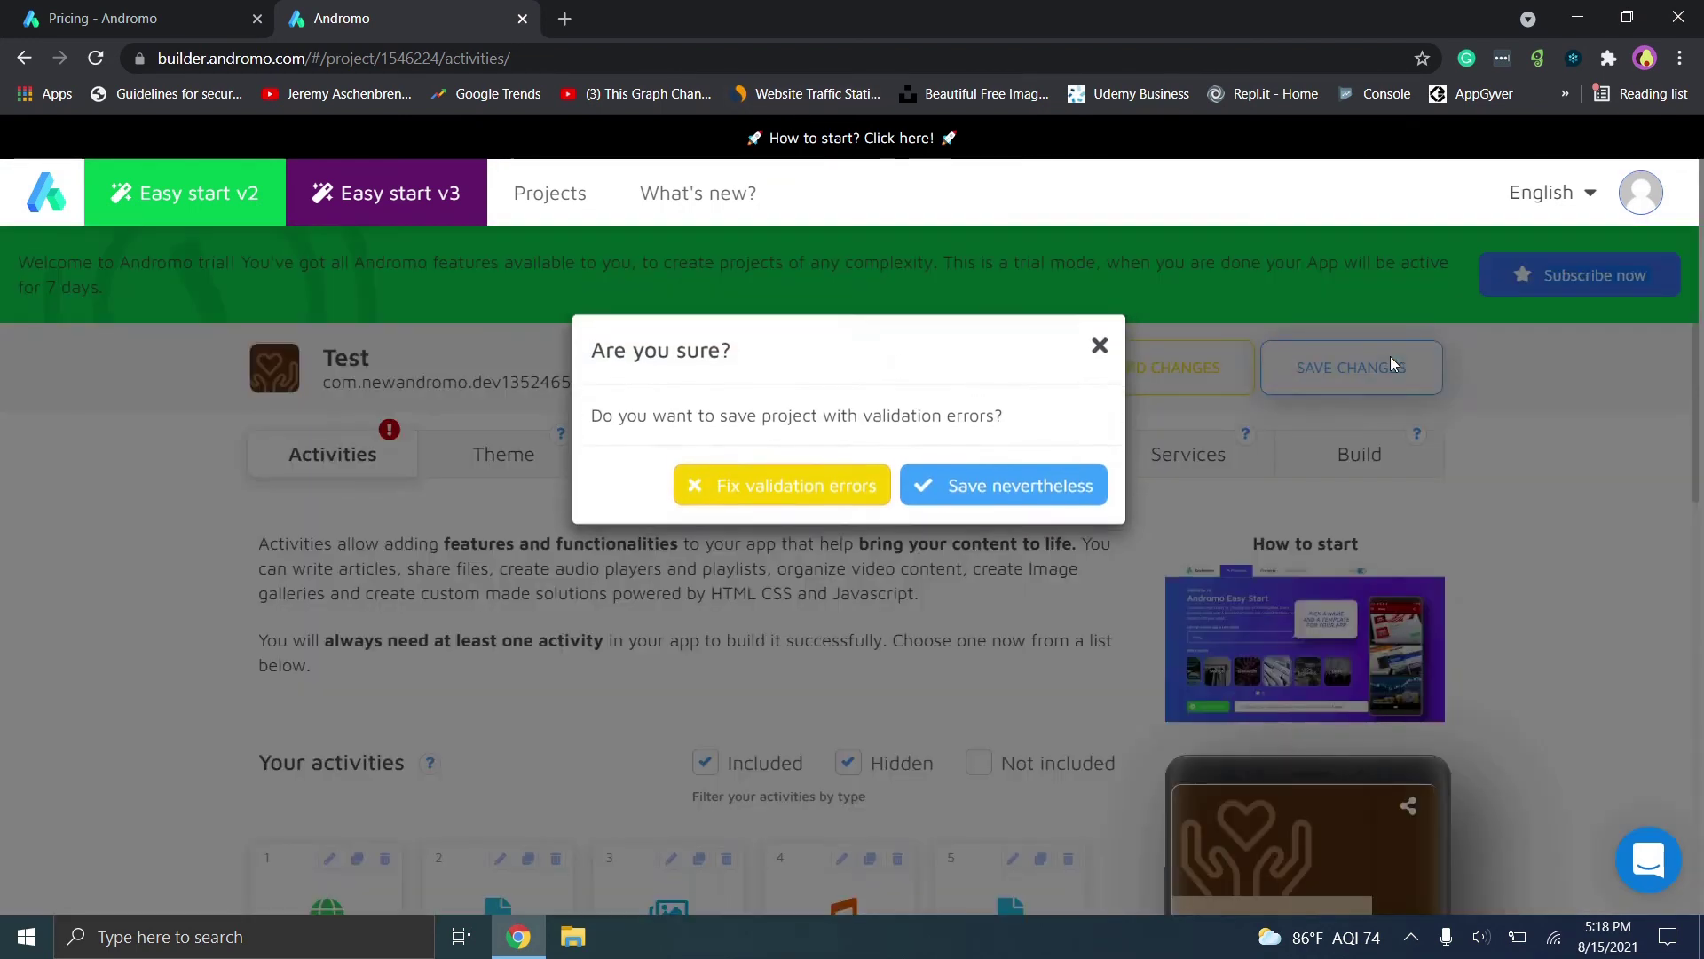
{"action": "left_click", "coordinate": [1006, 503]}
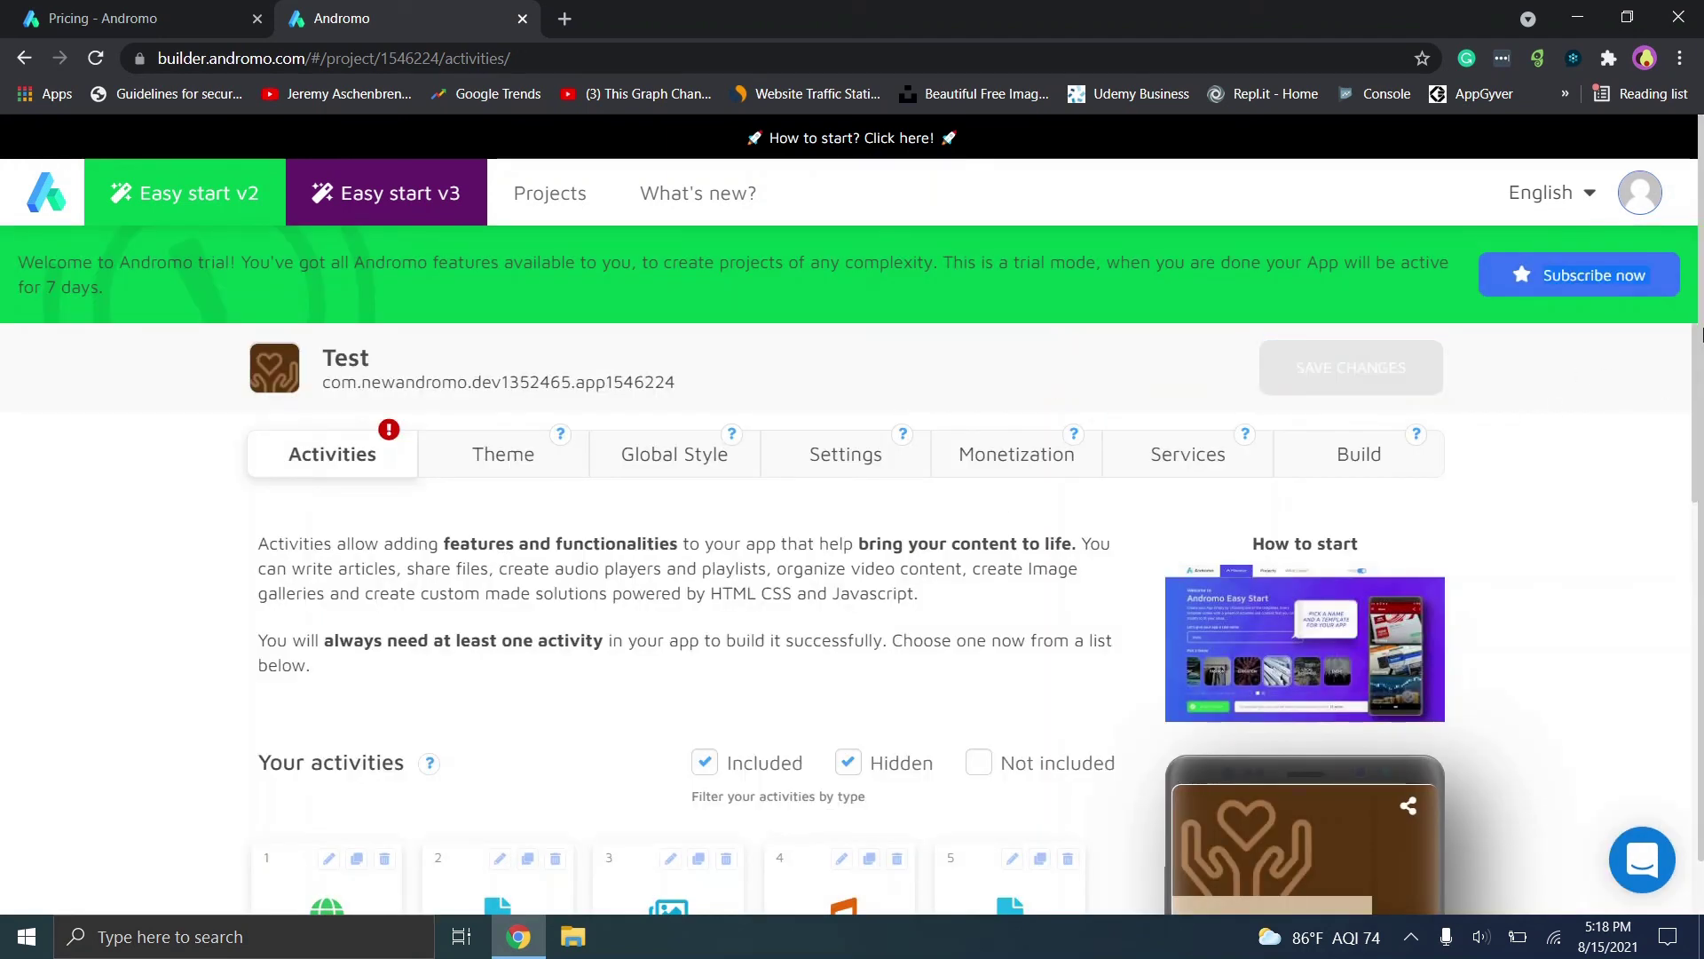
{"action": "scroll", "coordinate": [1702, 527], "scroll_direction": "down", "scroll_amount": 1}
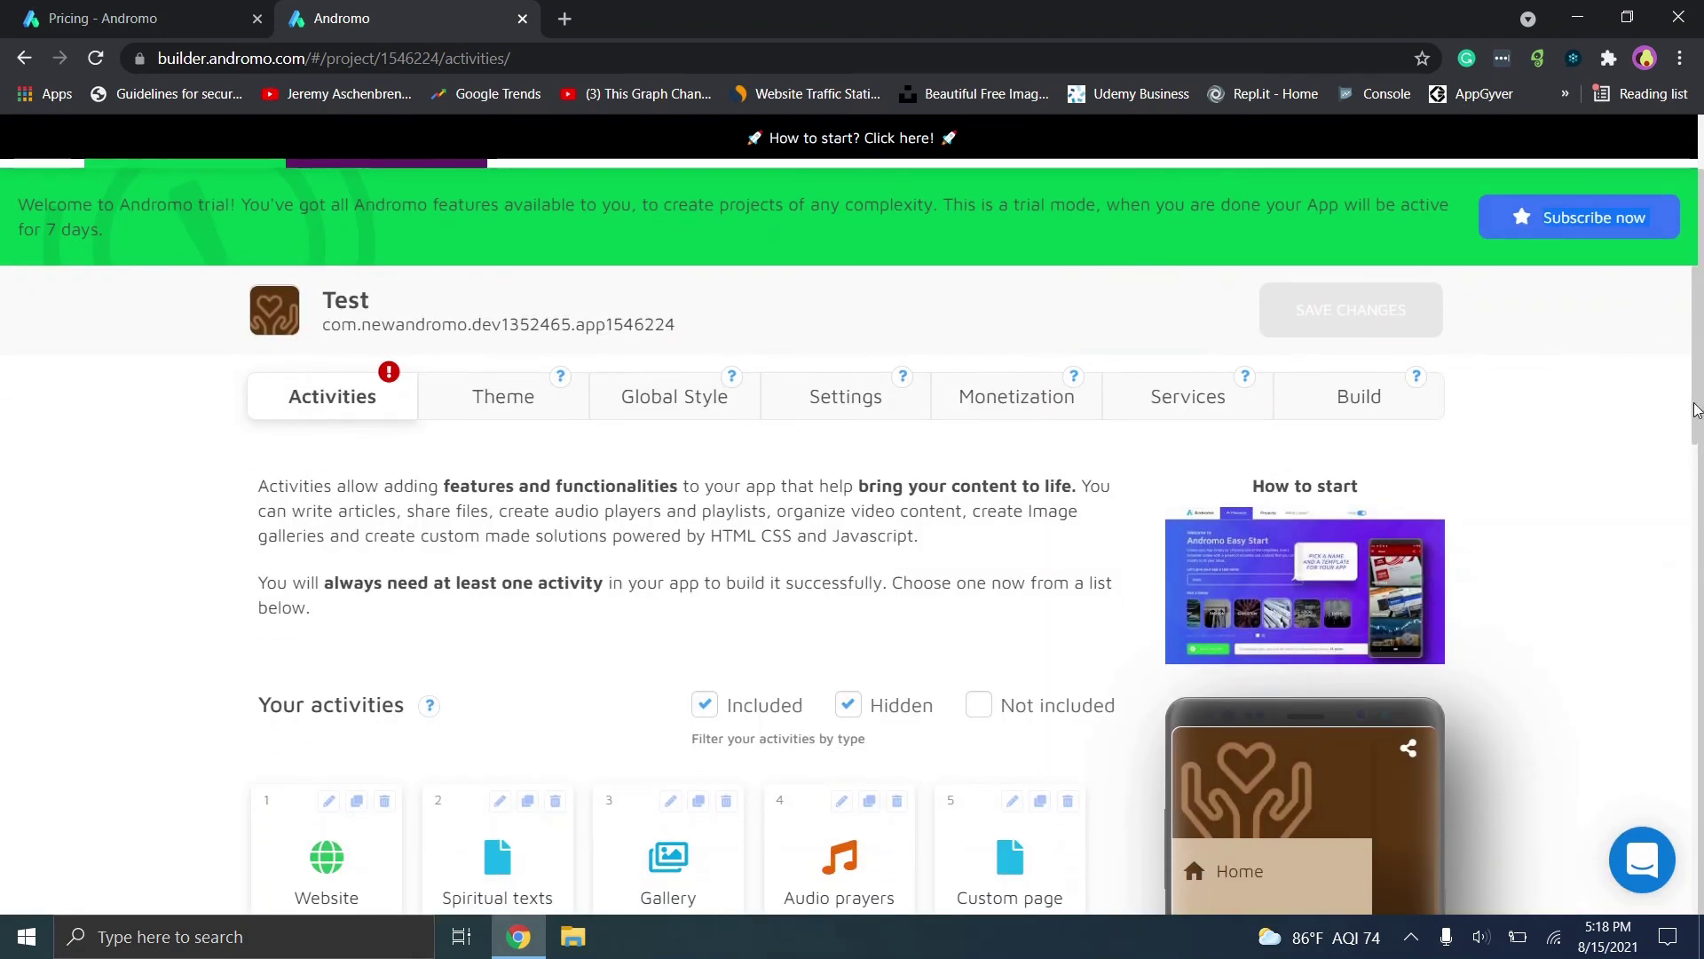
{"action": "scroll", "coordinate": [1701, 506], "scroll_direction": "down", "scroll_amount": 6}
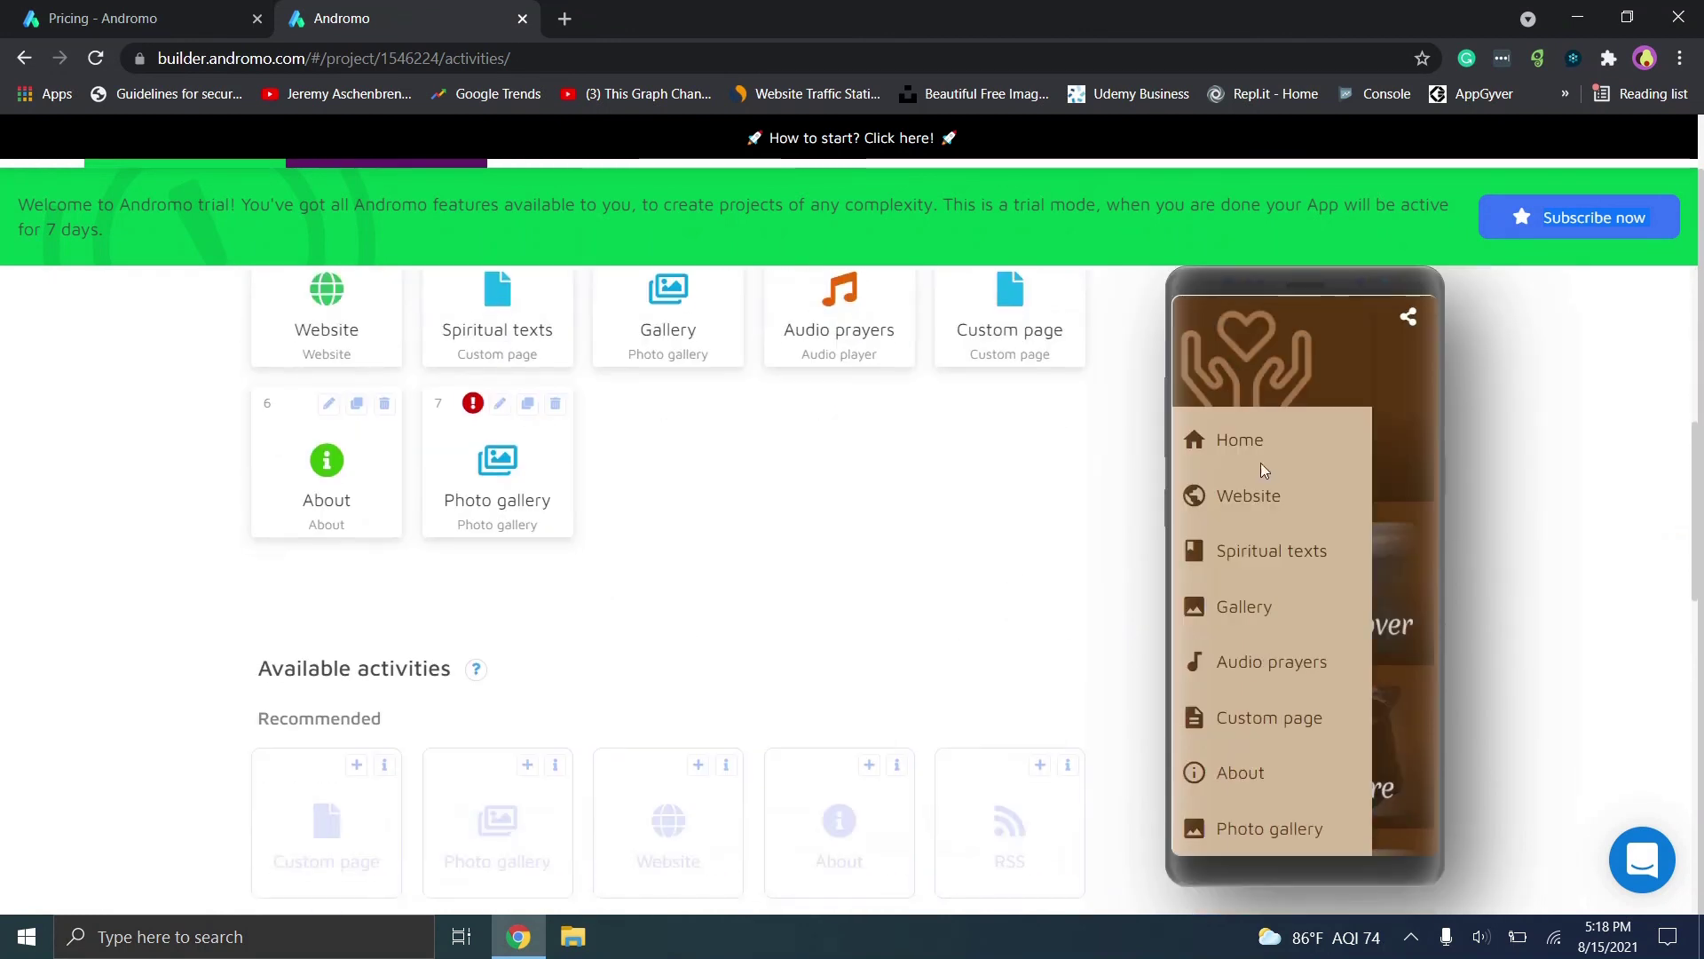
Close the preview drawer so the home screen with Discover and Share shows.
{"action": "left_click", "coordinate": [1397, 406]}
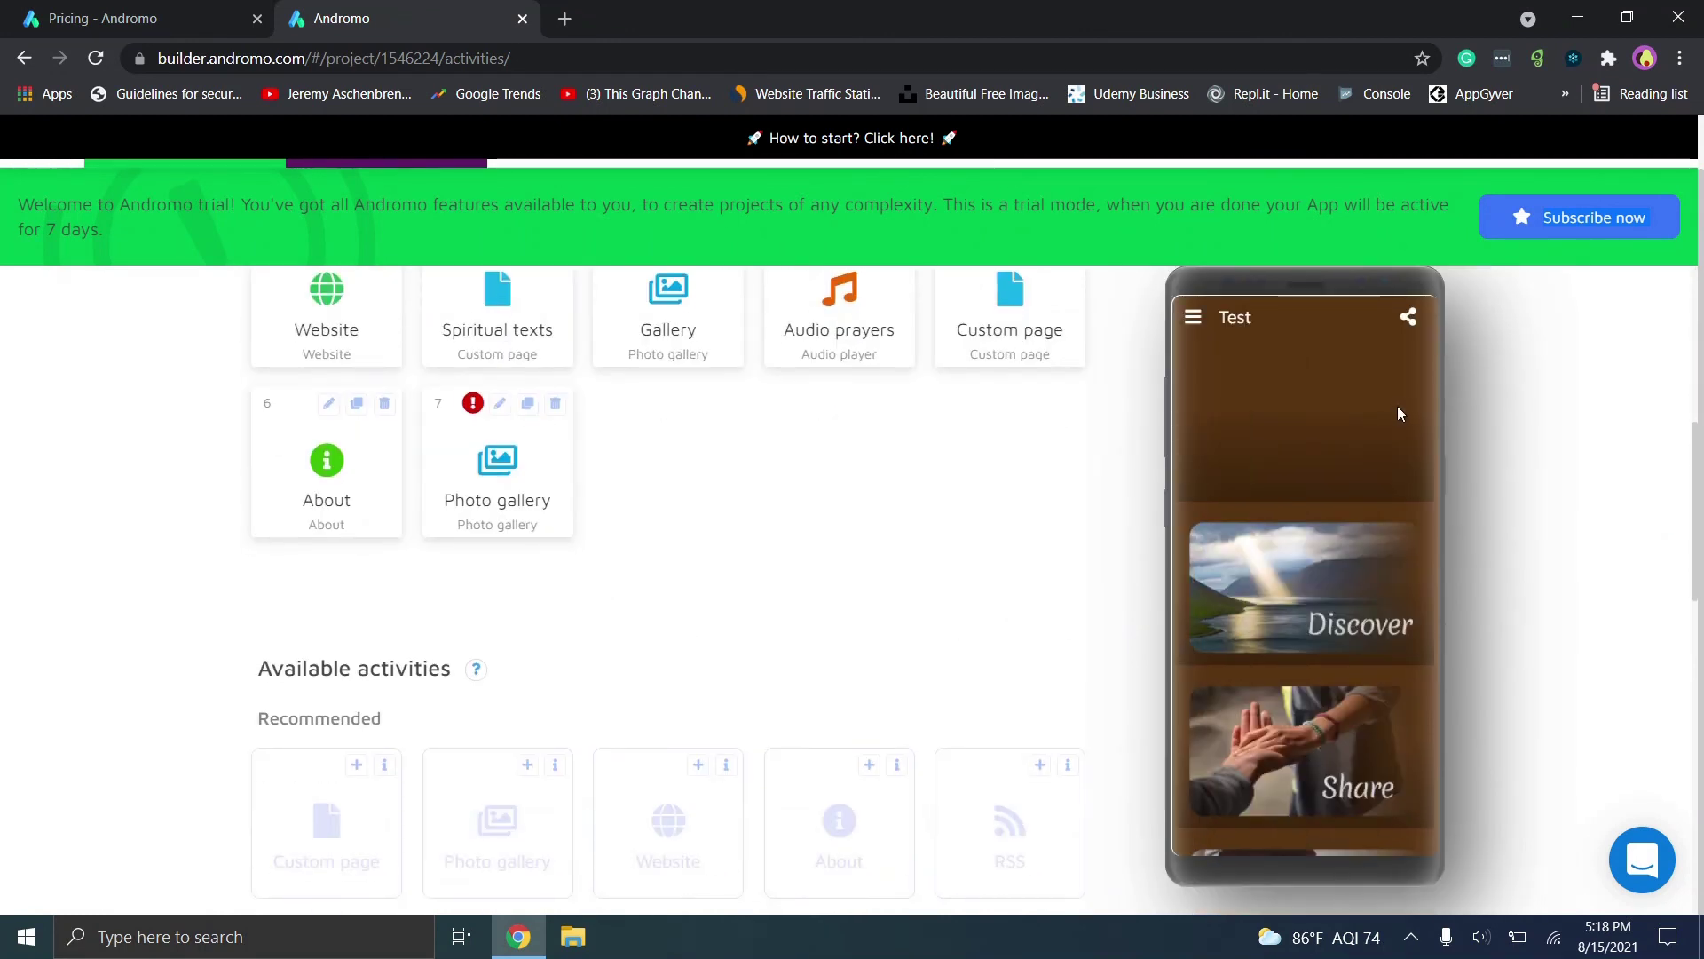
{"action": "left_click", "coordinate": [1195, 321]}
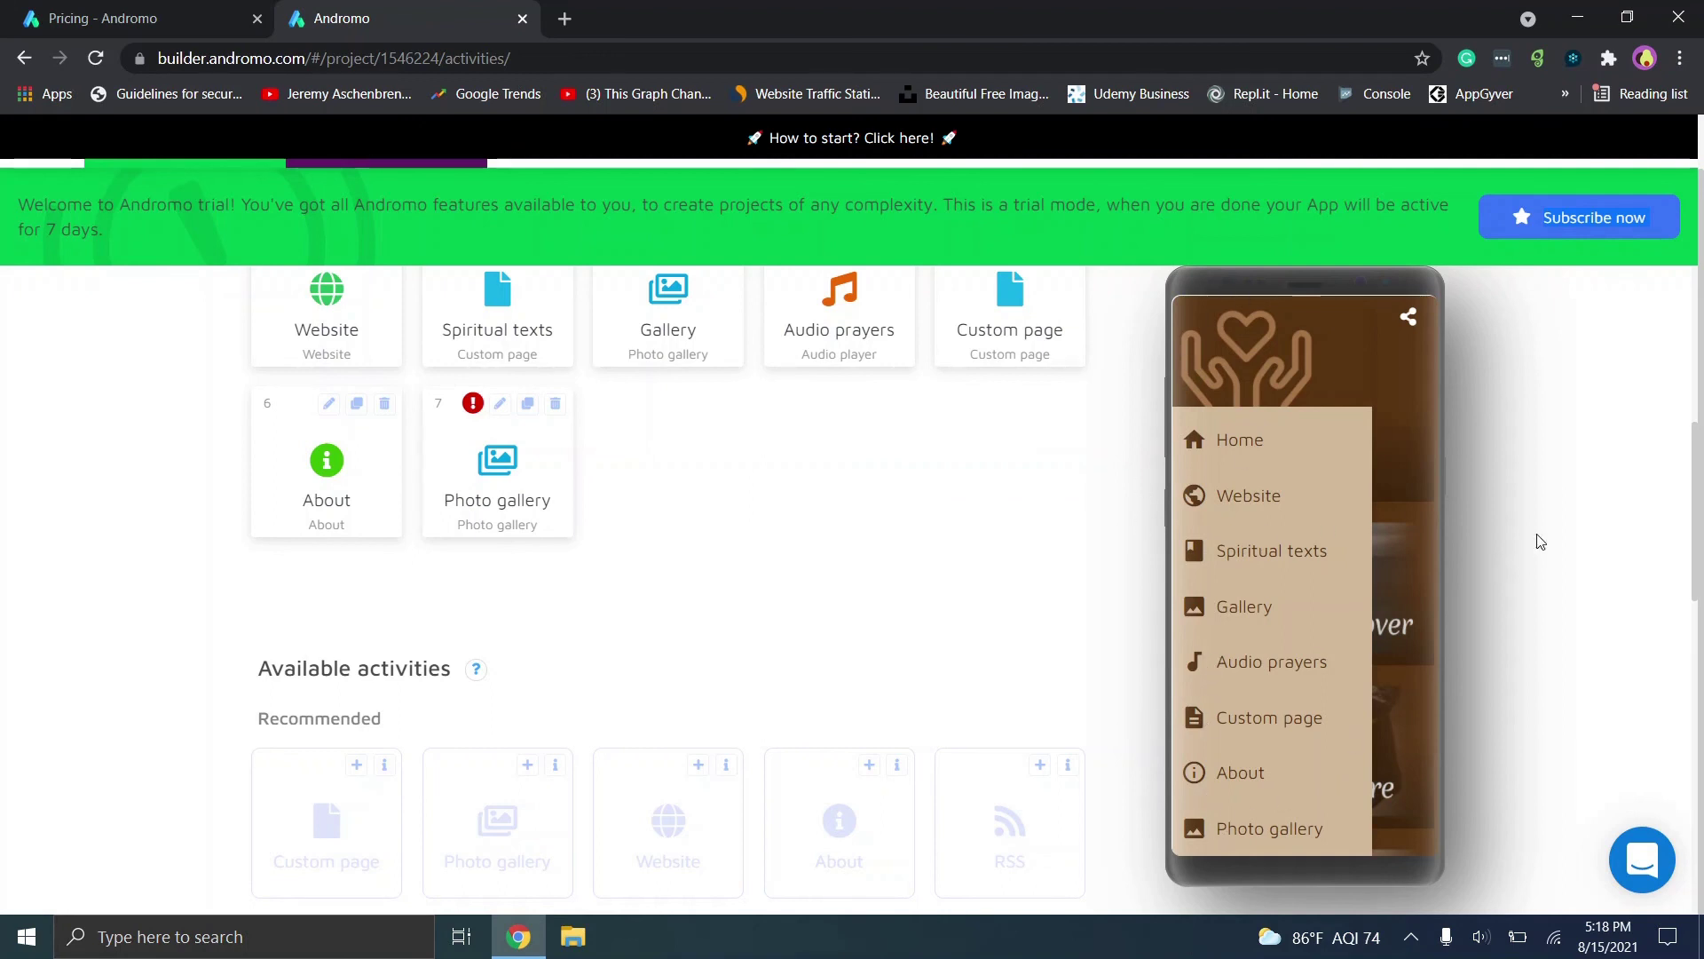
{"action": "left_click_drag", "start_coordinate": [1697, 511], "coordinate": [1697, 457]}
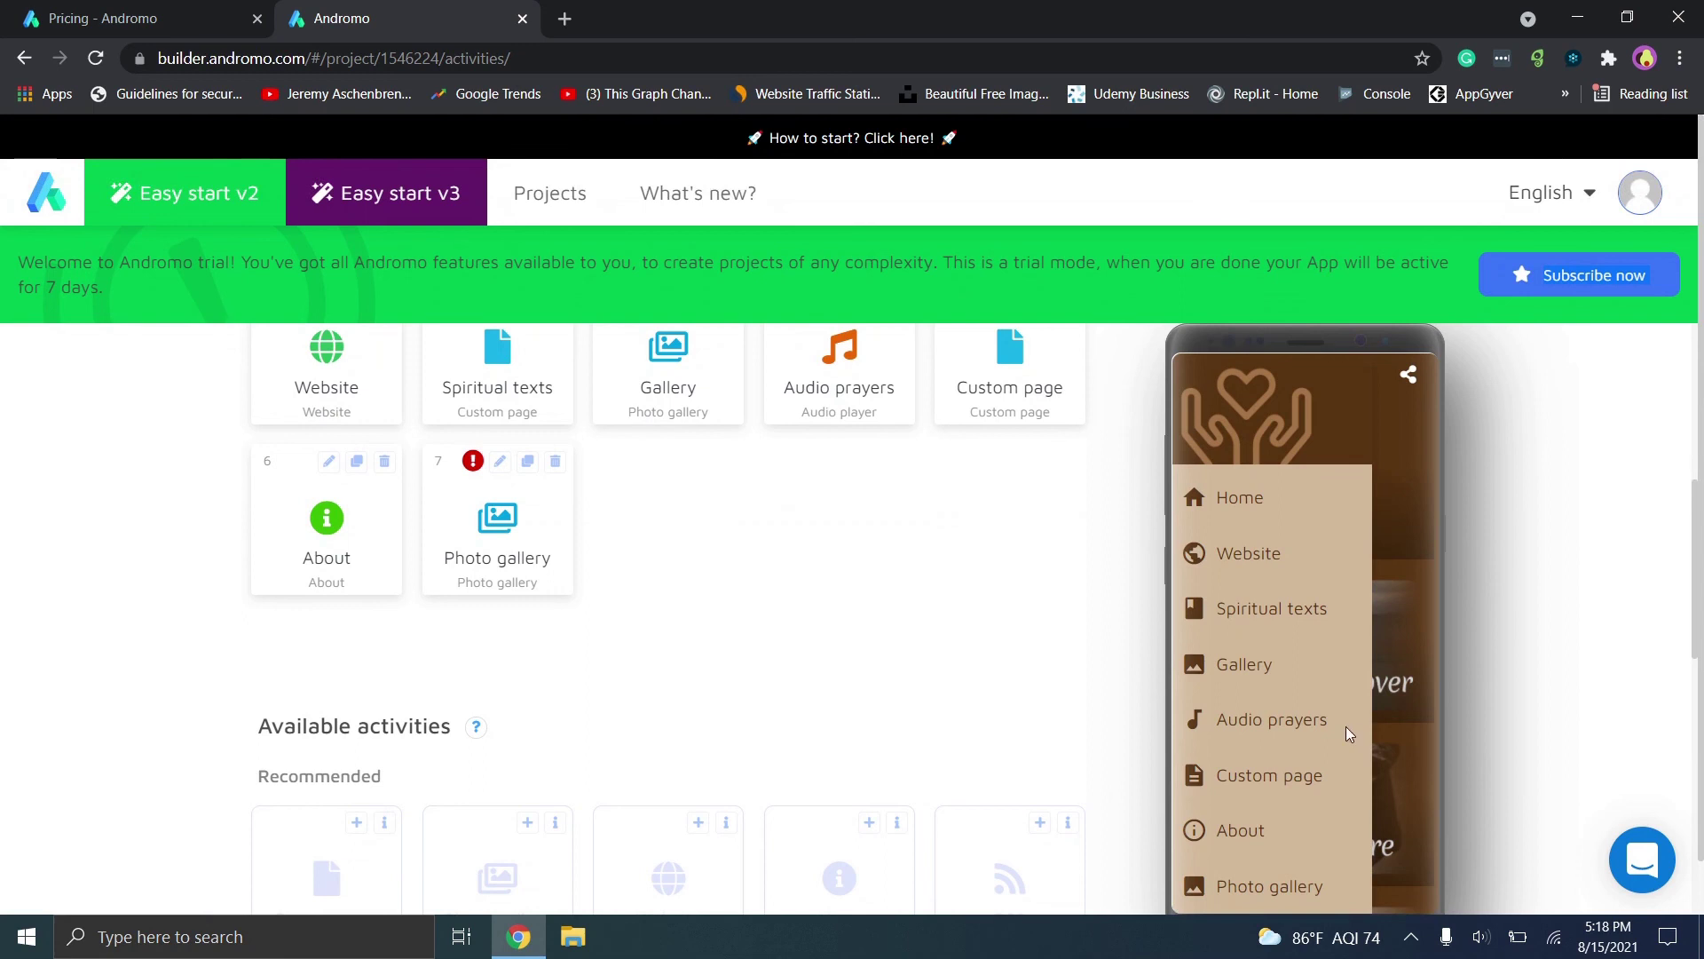
{"action": "left_click", "coordinate": [1369, 699]}
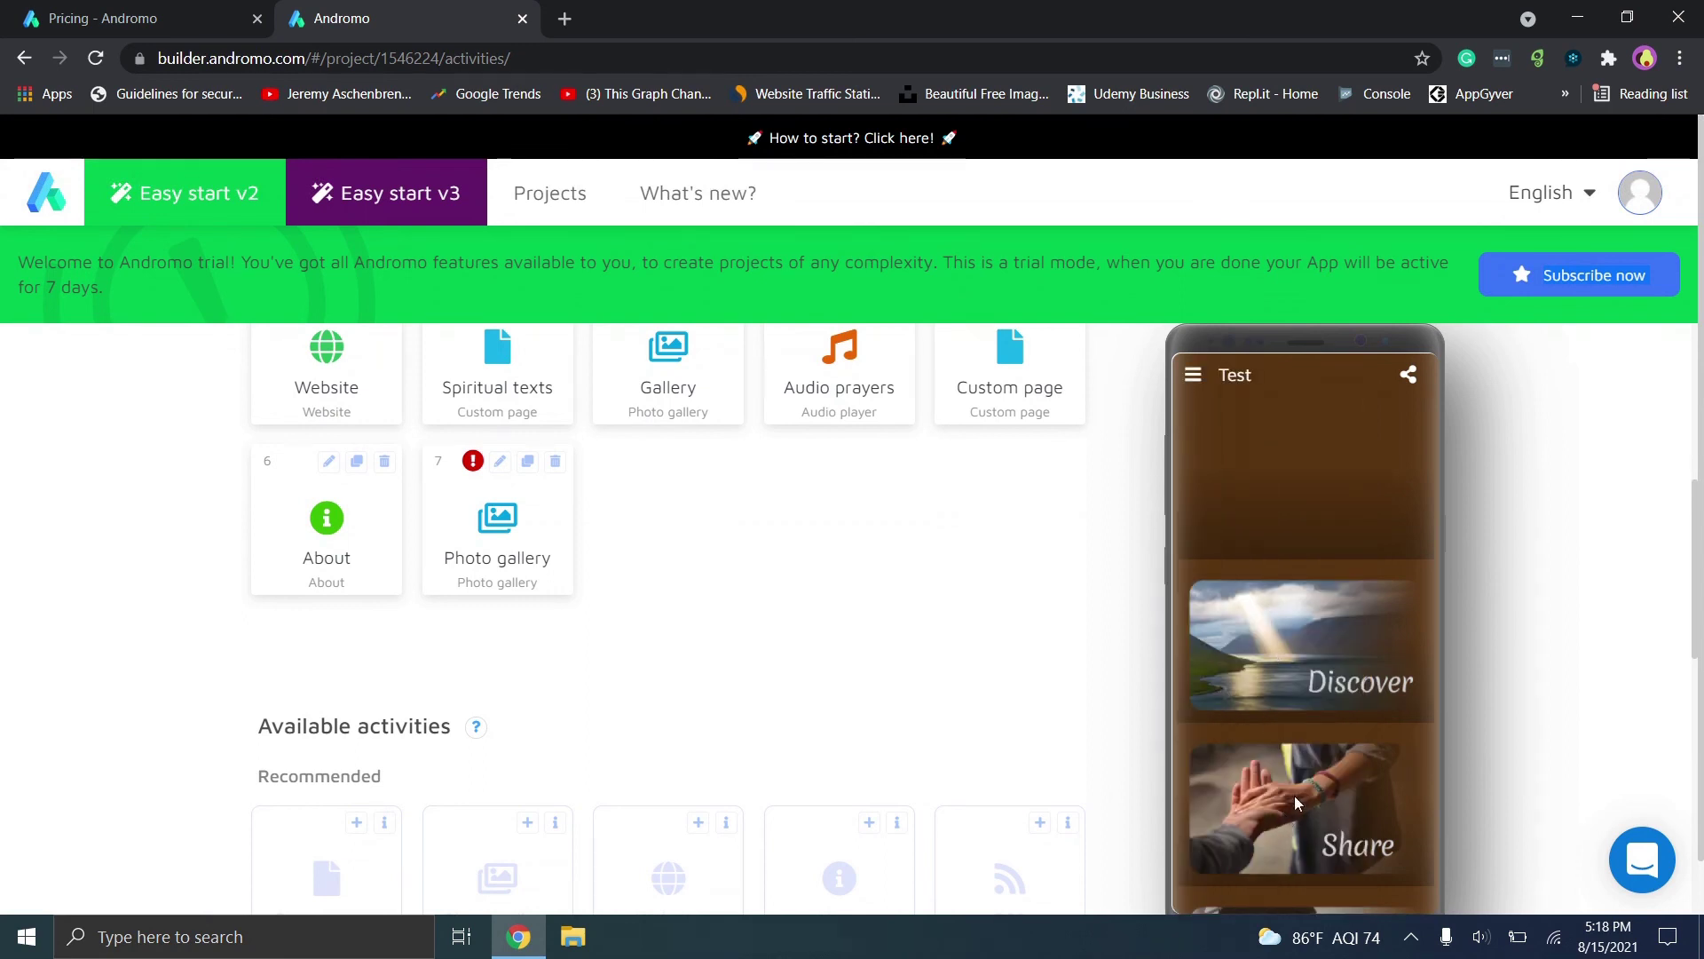
{"action": "left_click_drag", "start_coordinate": [1273, 654], "coordinate": [1273, 569]}
Go to My Projects, where the Test project is listed, created 2021-08-15 and sized 16.06 MB.
{"action": "left_click", "coordinate": [558, 202]}
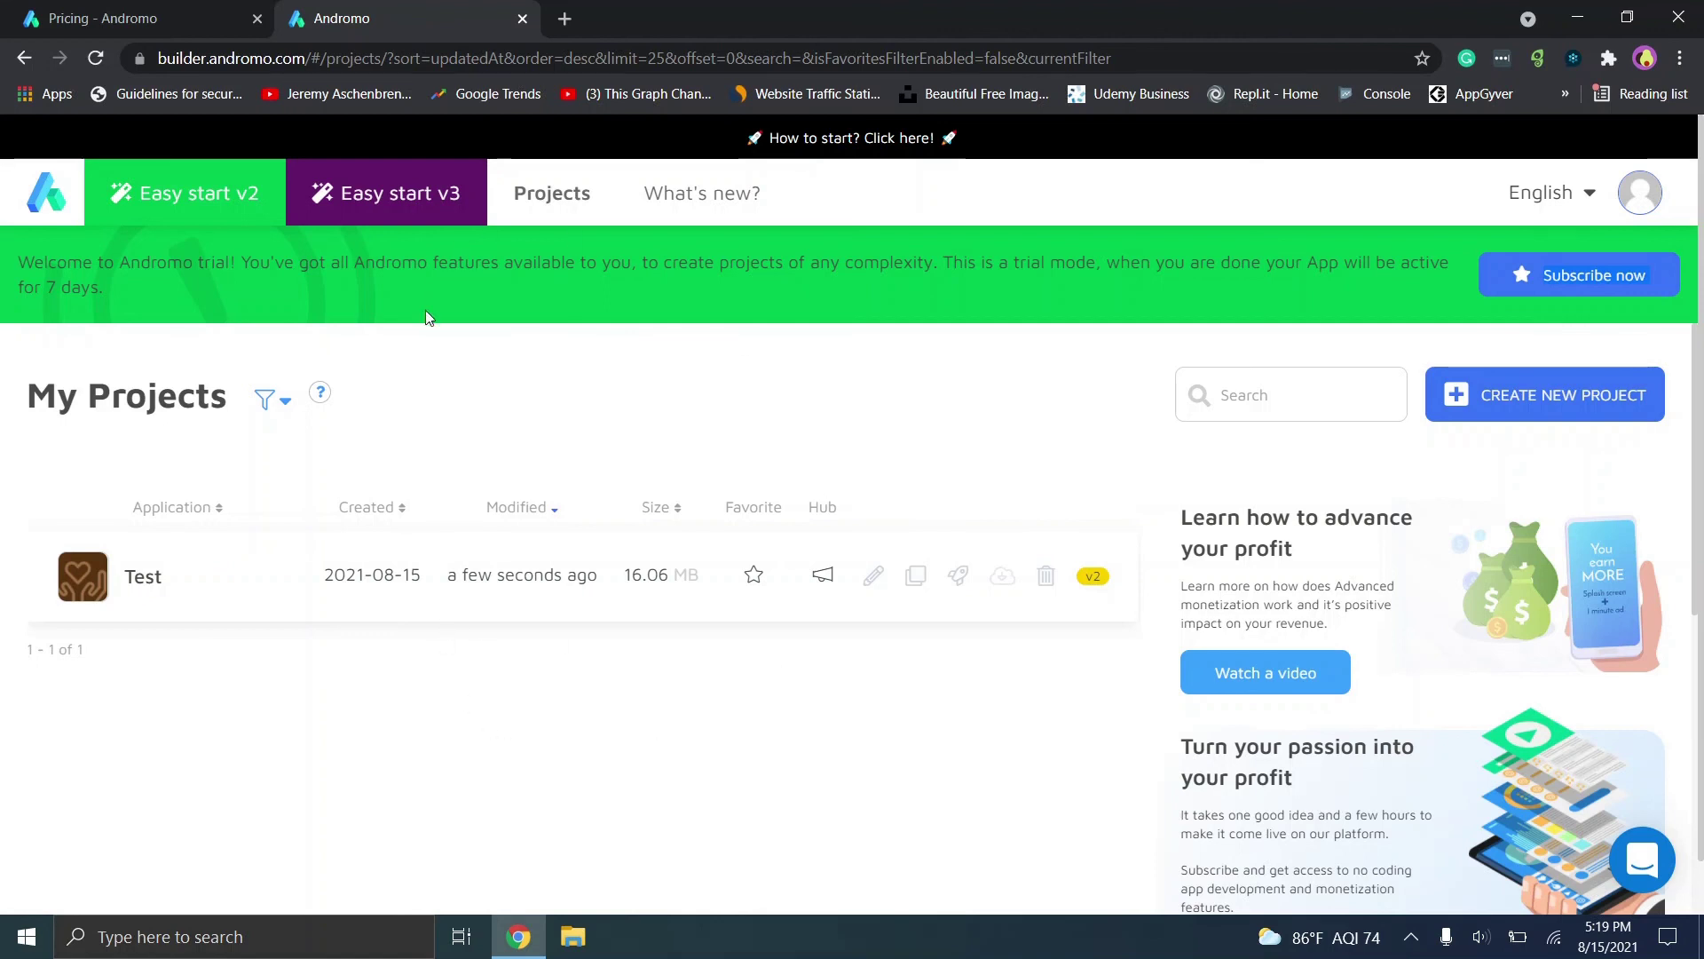
{"action": "scroll", "coordinate": [1509, 399], "scroll_direction": "down", "scroll_amount": 1}
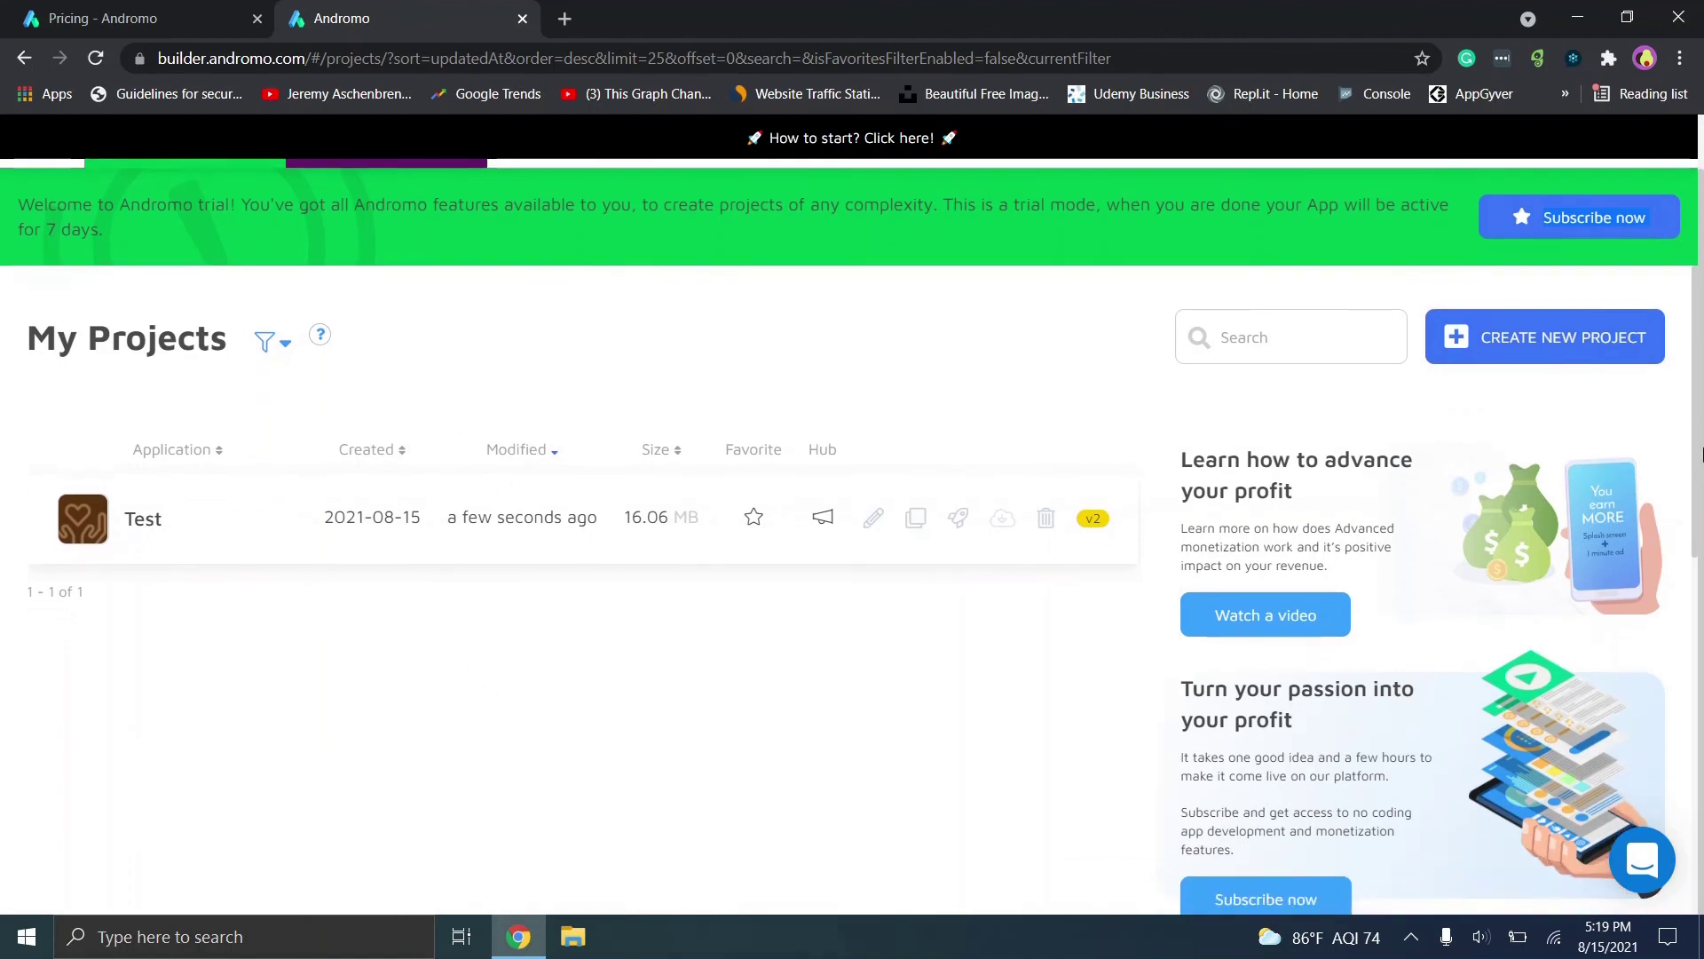